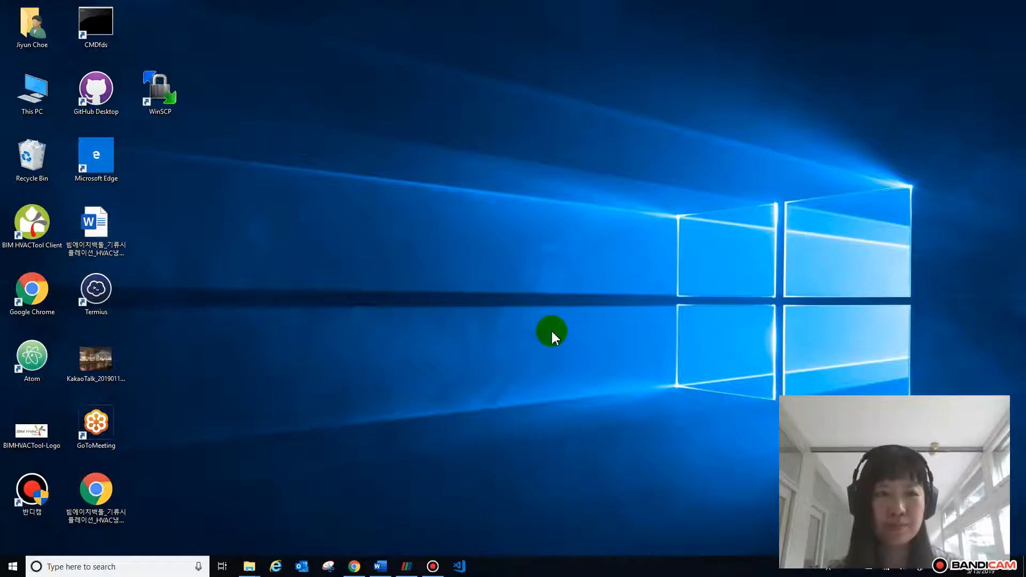
Look over the local 1_Projects_files folder and the shared Sync.com folder in Chrome that holds the example project files
mouse_move(249, 565)
click(300, 534)
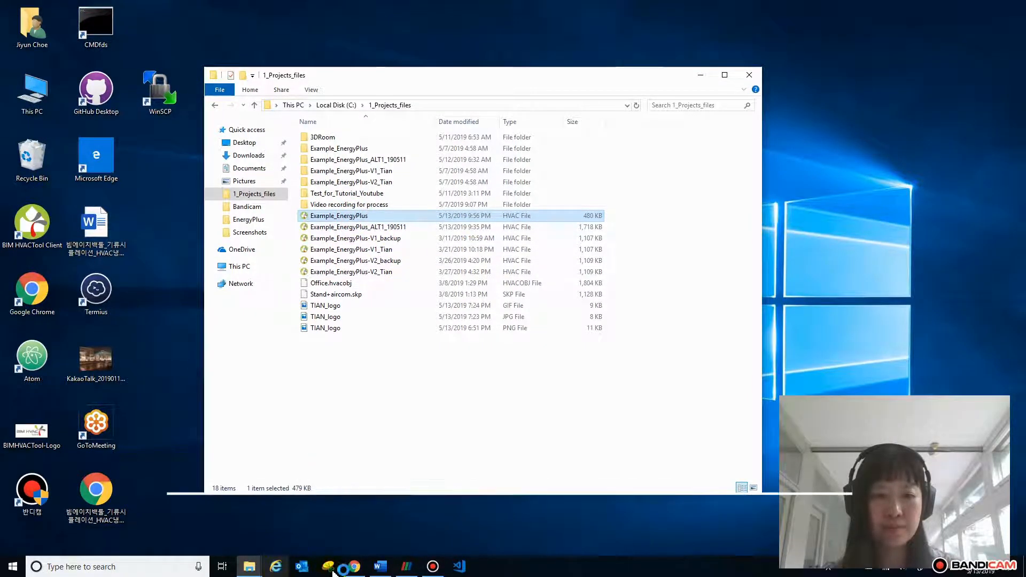
click(354, 566)
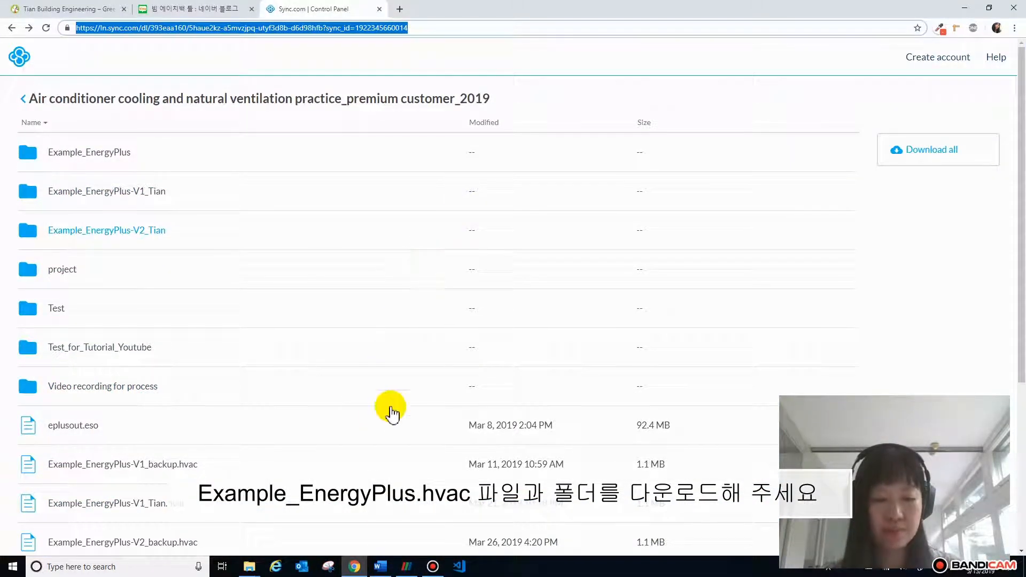
mouse_move(346, 575)
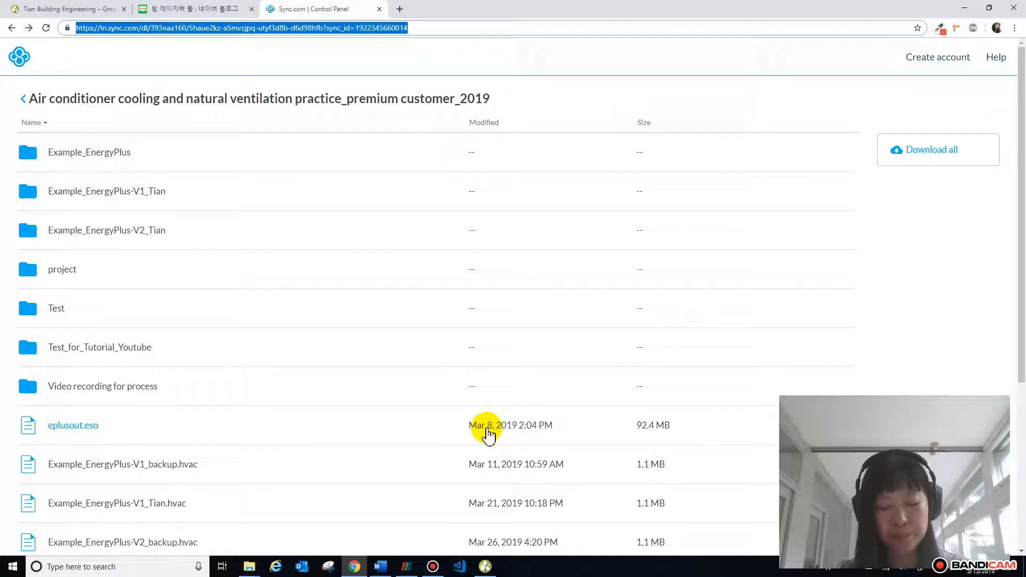
Close BIM HVACTool without saving the project and clear the browser and folder windows off the desktop
click(965, 8)
click(1014, 7)
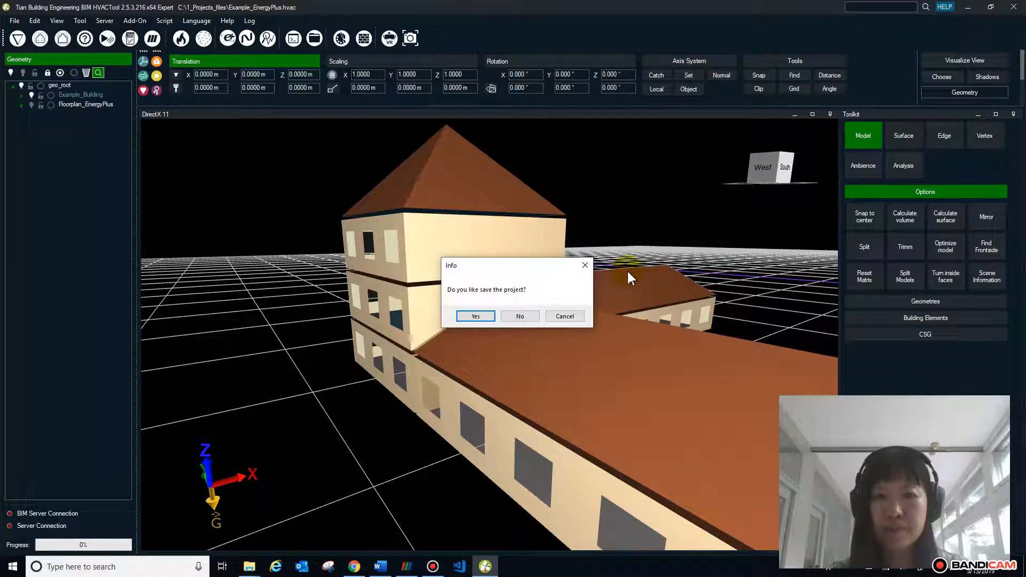
click(518, 316)
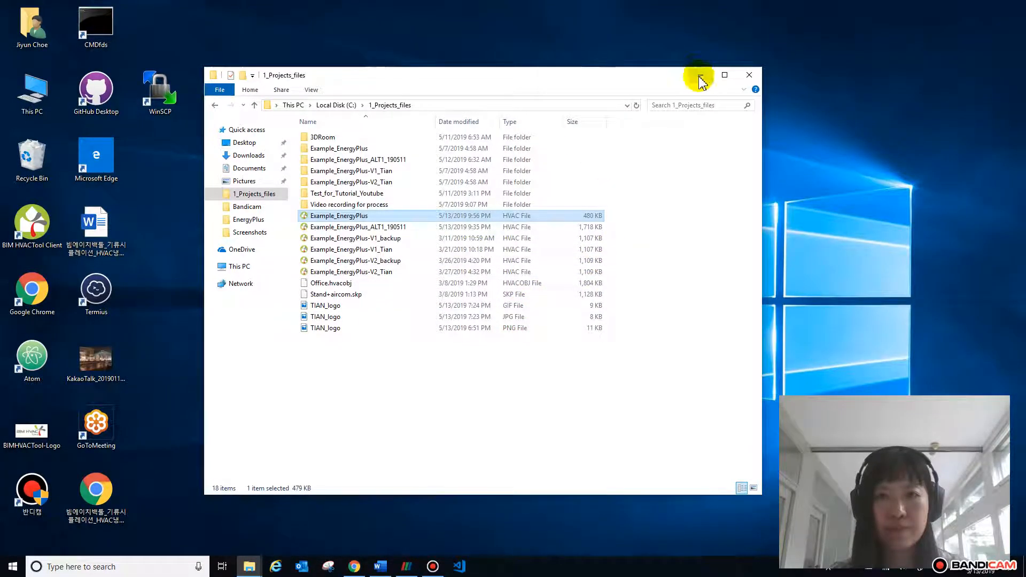
click(698, 79)
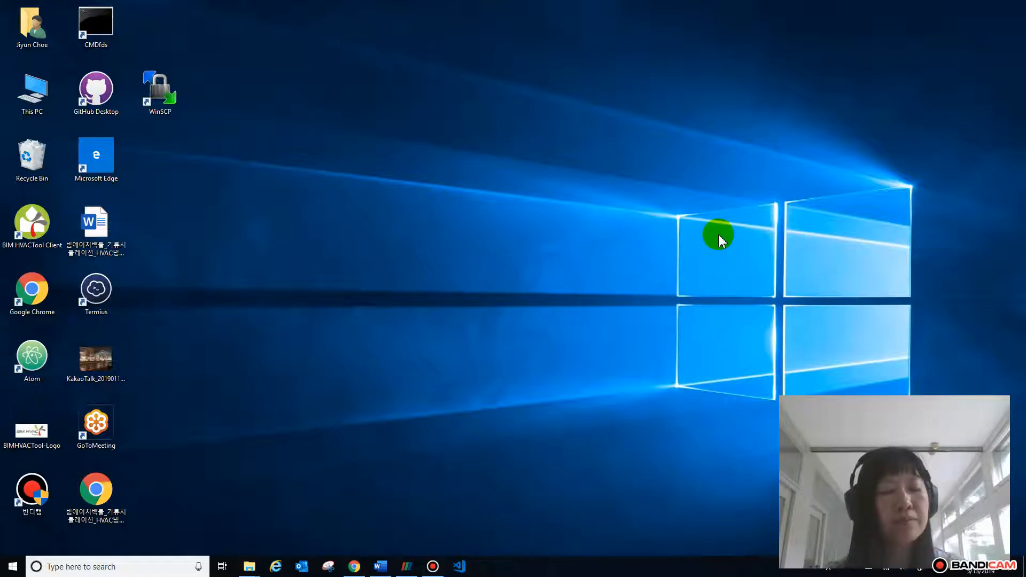
Launch BIM HVACTool and load the Example_EnergyPlus project file from the 1_Projects_files folder
double_click(35, 228)
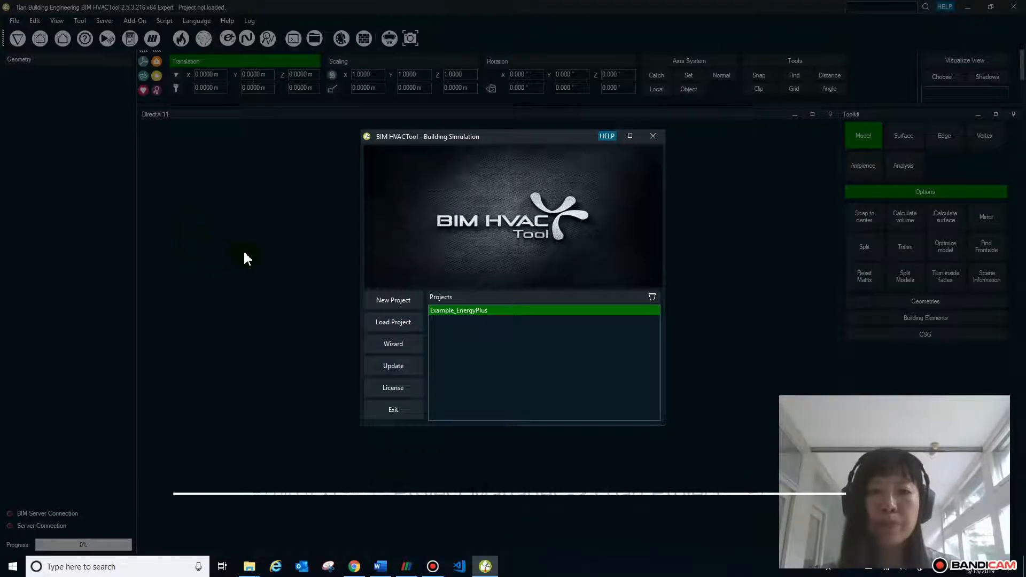
click(374, 321)
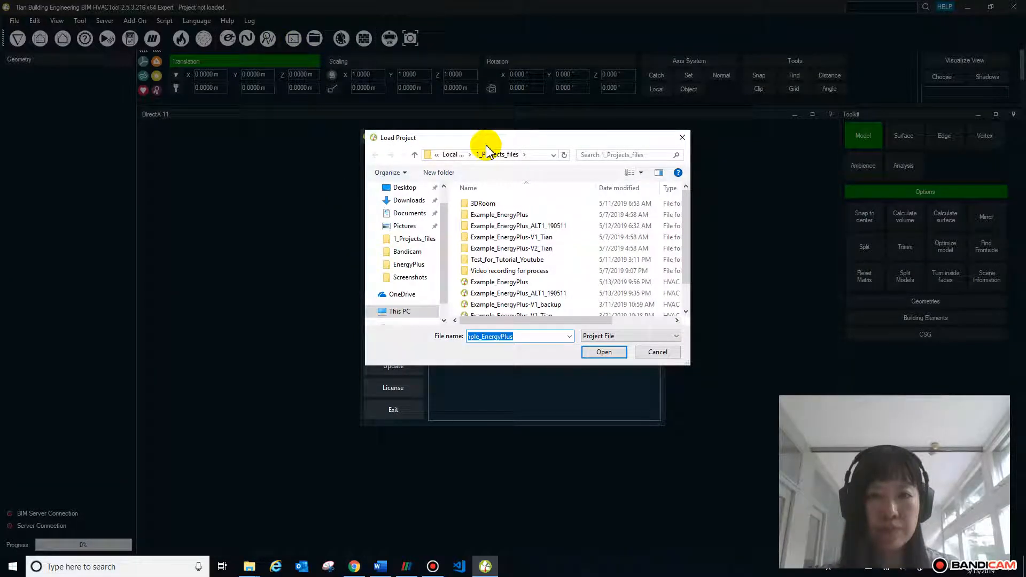
click(501, 282)
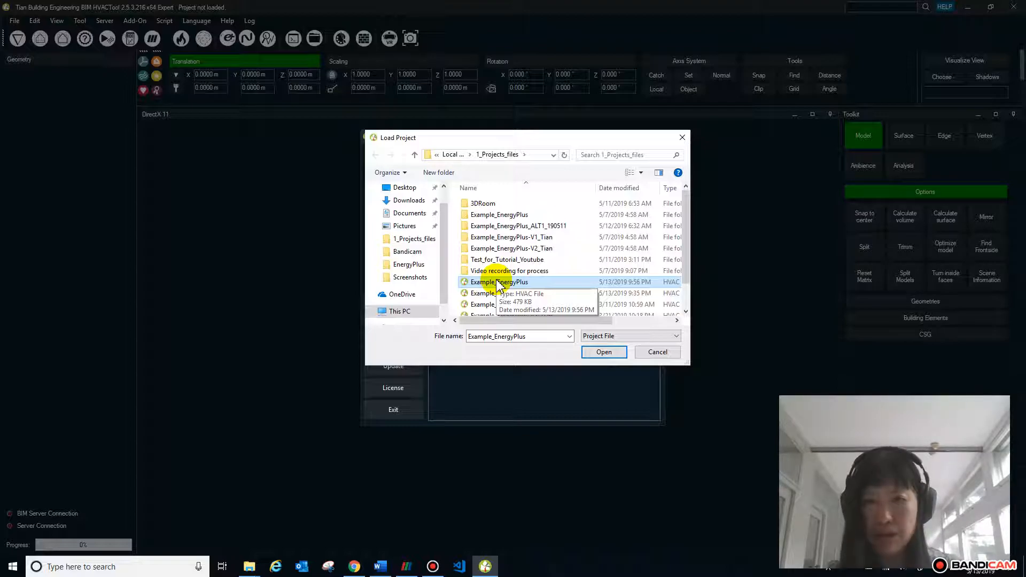
click(611, 354)
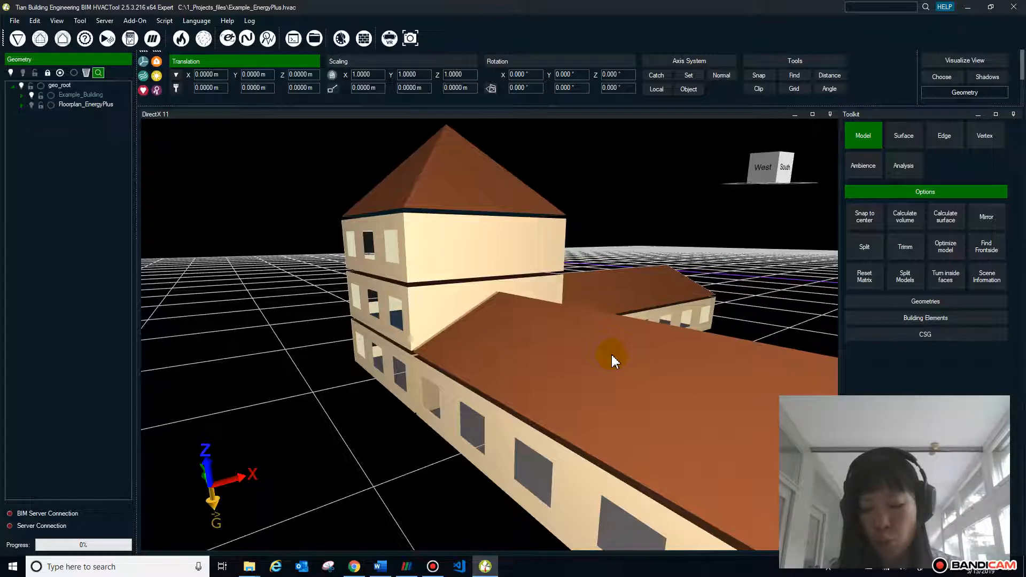
Export the project to the 1_Projects_files folder under the name Example_EnergyPlus_ALT1_190513
click(15, 21)
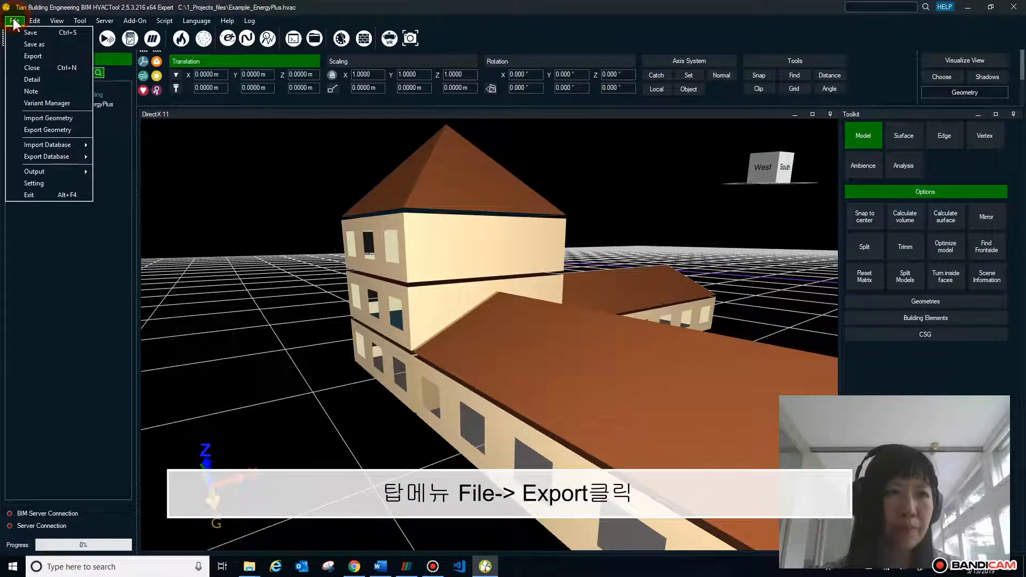
click(31, 54)
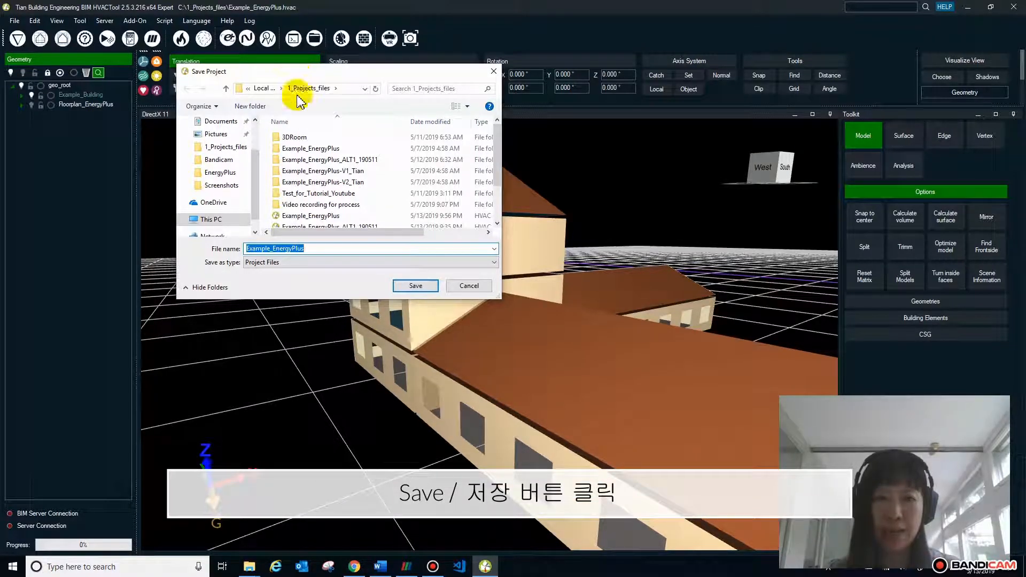
click(331, 248)
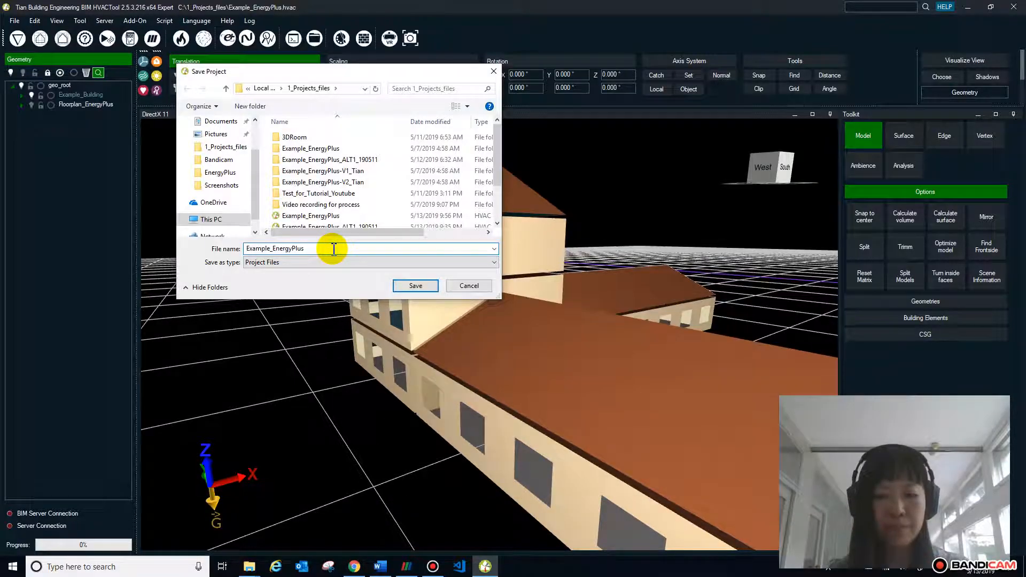
text(_)
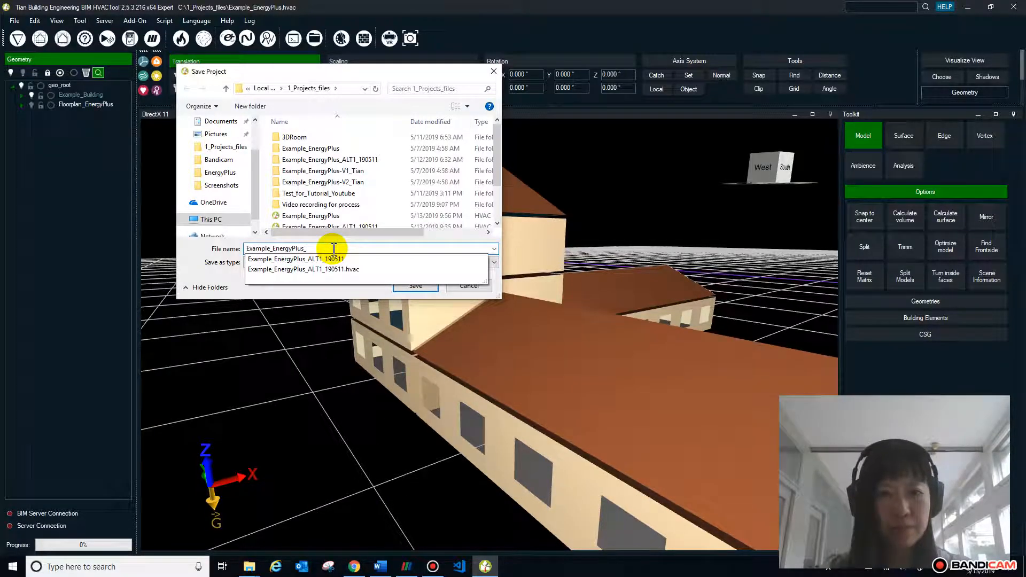
key(Down)
key(BackSpace)
text(3)
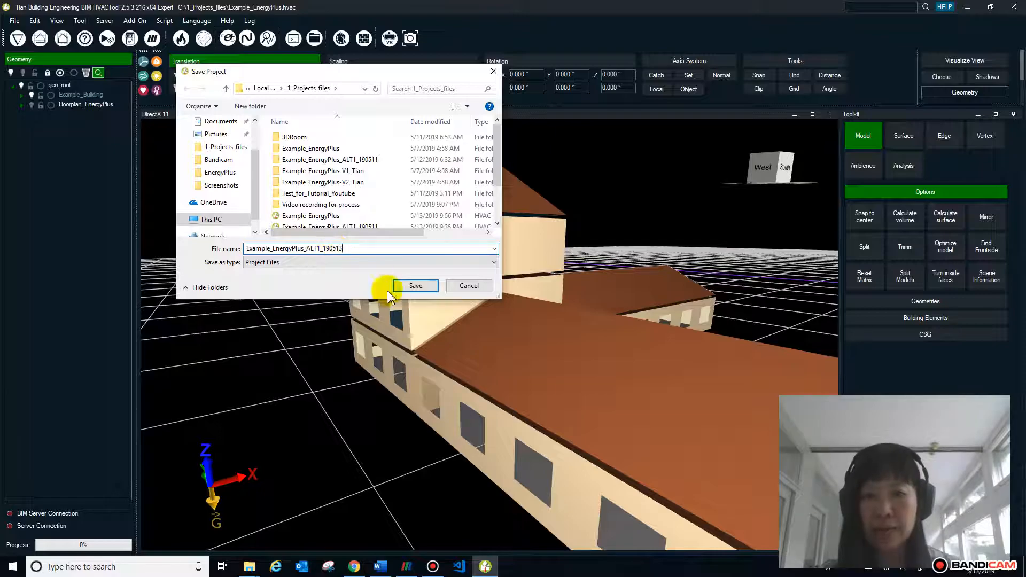
click(417, 287)
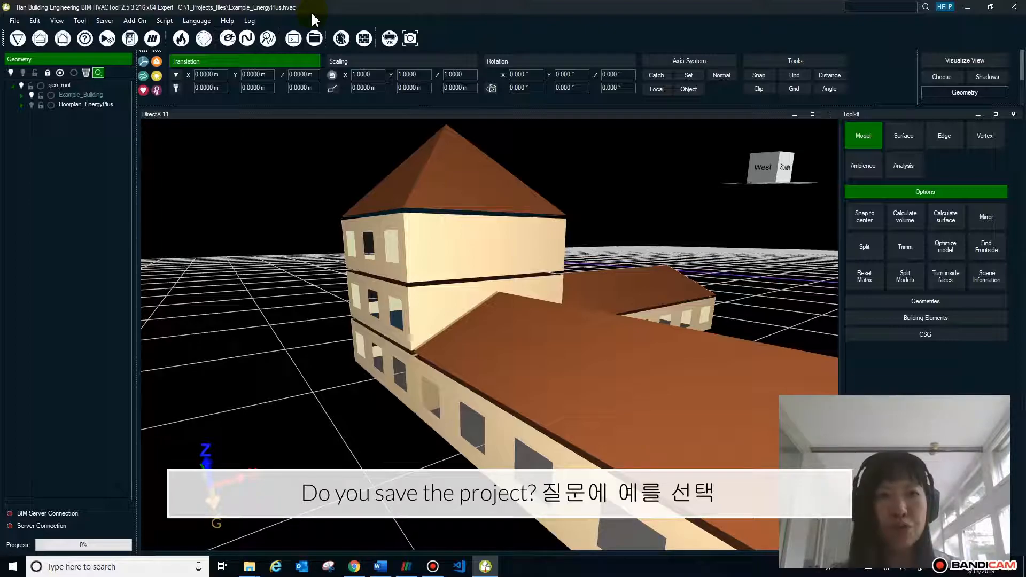
Close the original Example_EnergyPlus project and save it
click(14, 20)
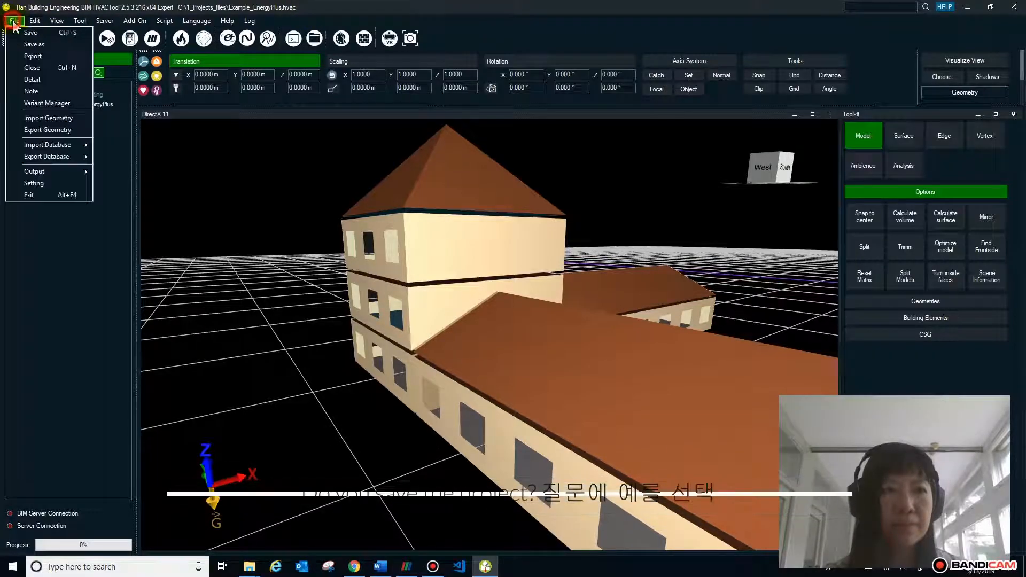
click(33, 67)
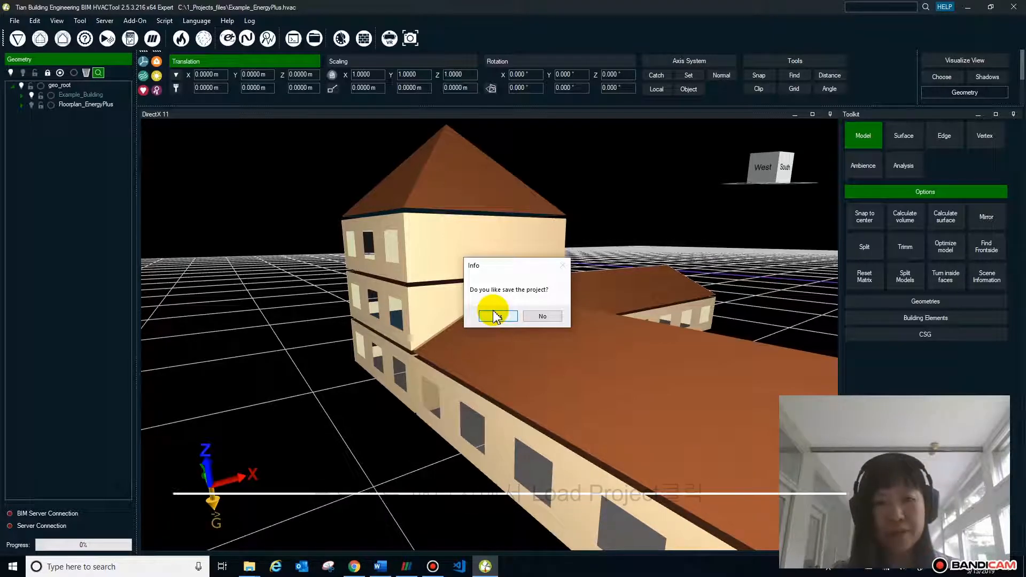
click(512, 319)
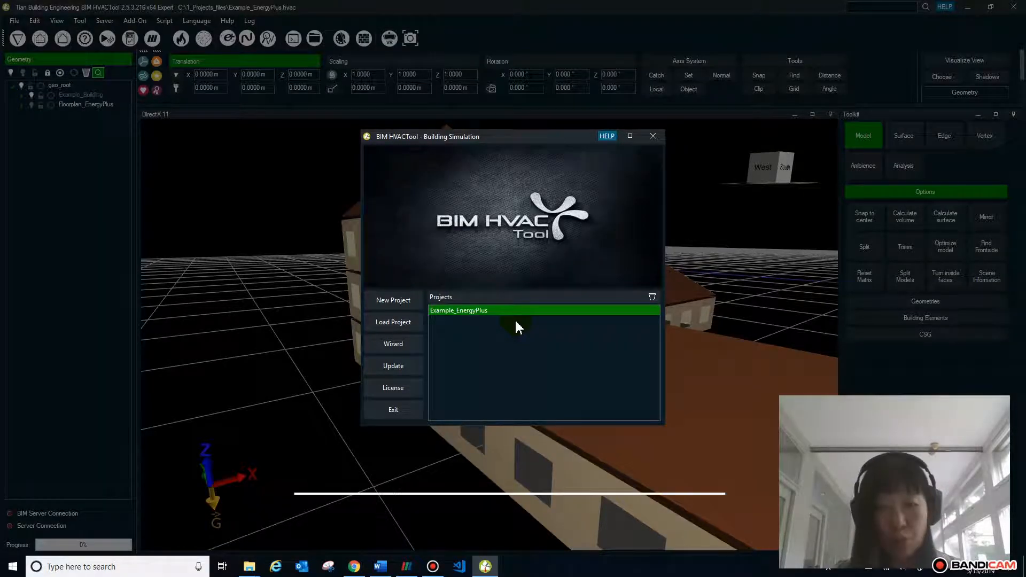
Load the exported project Example_EnergyPlus_ALT1_190513 from the 1_Projects_files folder
click(408, 321)
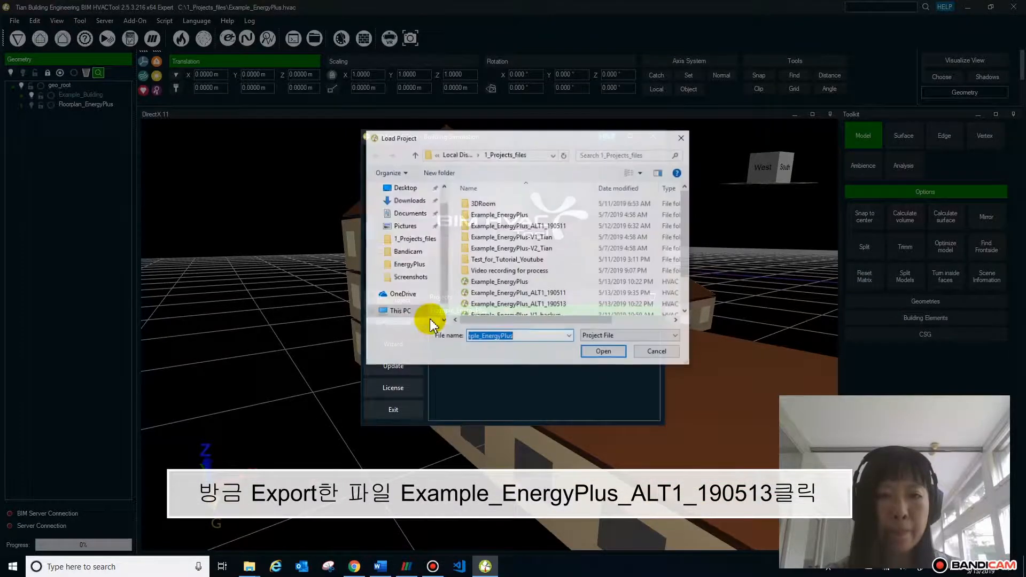
click(522, 283)
click(528, 305)
scroll(528, 307, down, 1)
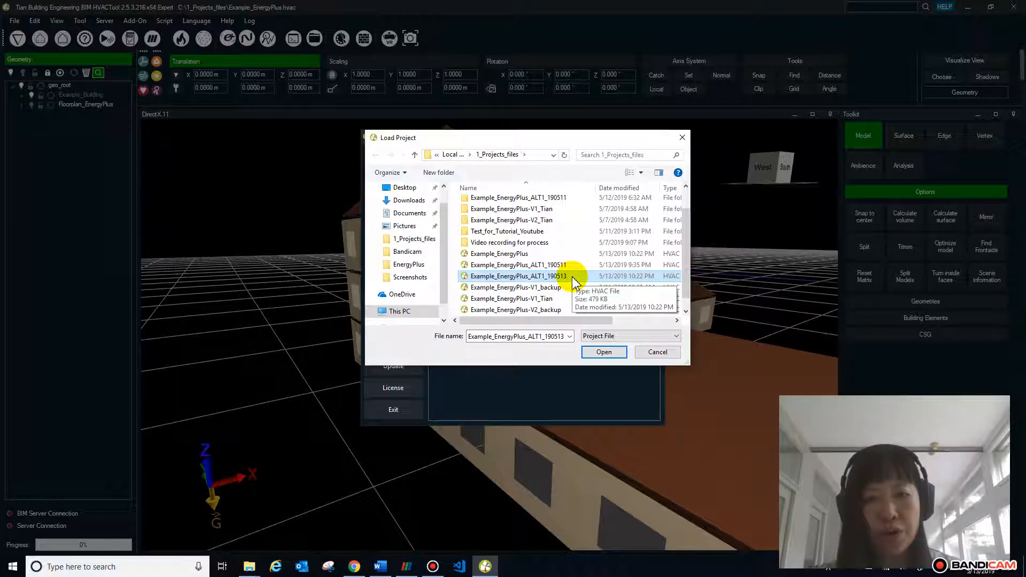
click(604, 353)
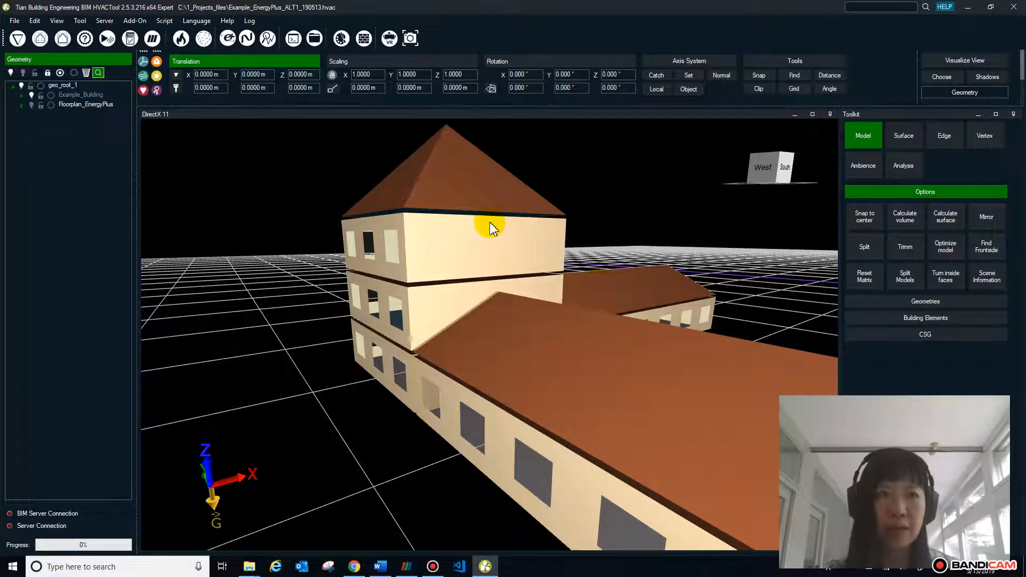
click(15, 22)
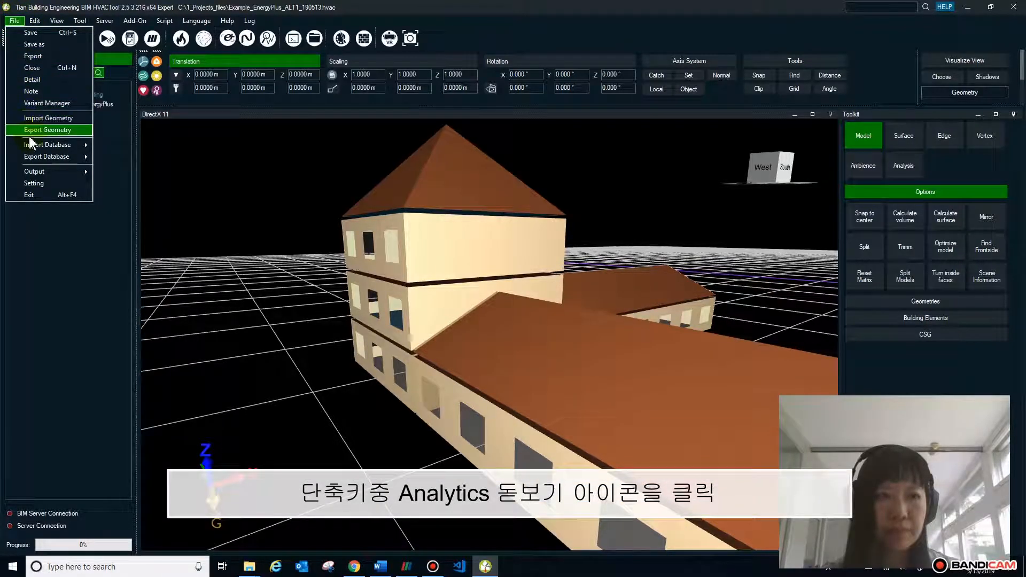
mouse_move(33, 146)
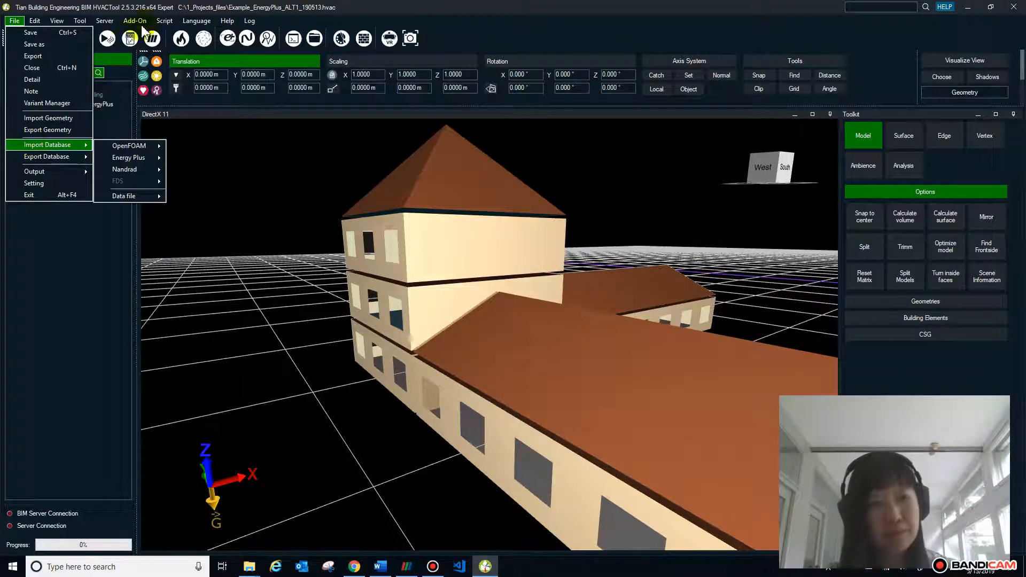
click(175, 4)
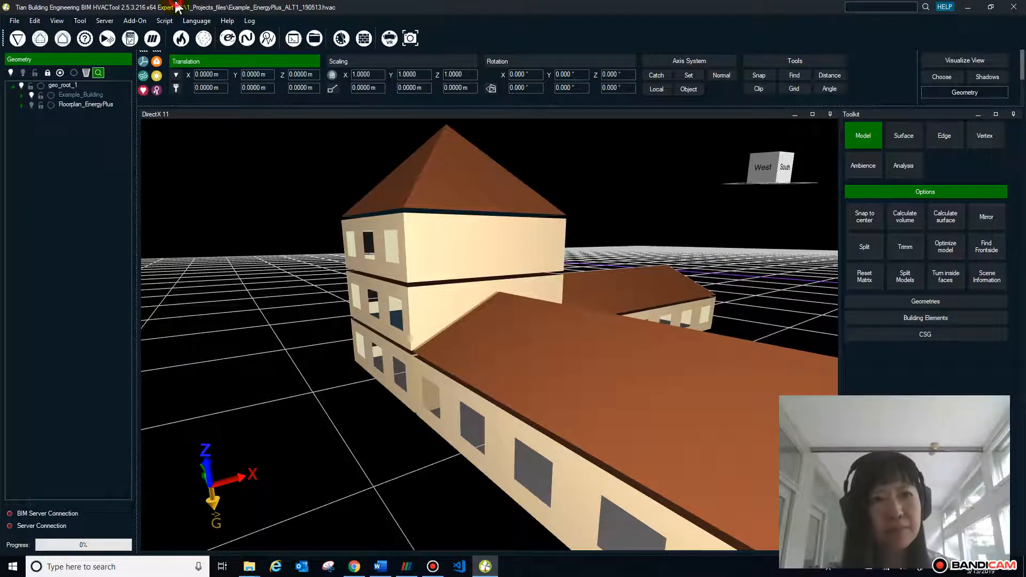
Open the Analytics view and browse for an .eso results file in the 1_Projects_files folder on drive C
click(269, 44)
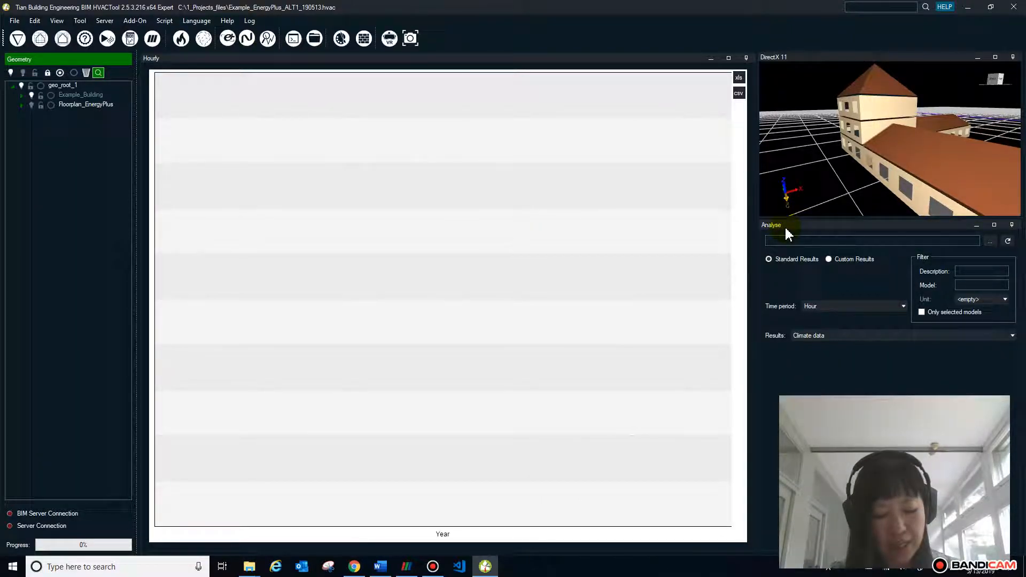
click(989, 240)
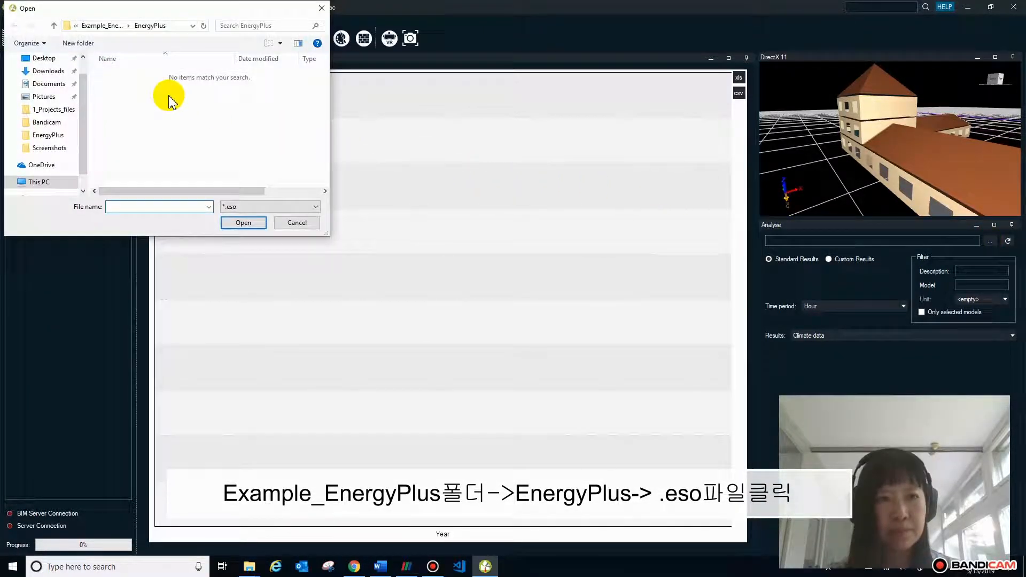
click(54, 26)
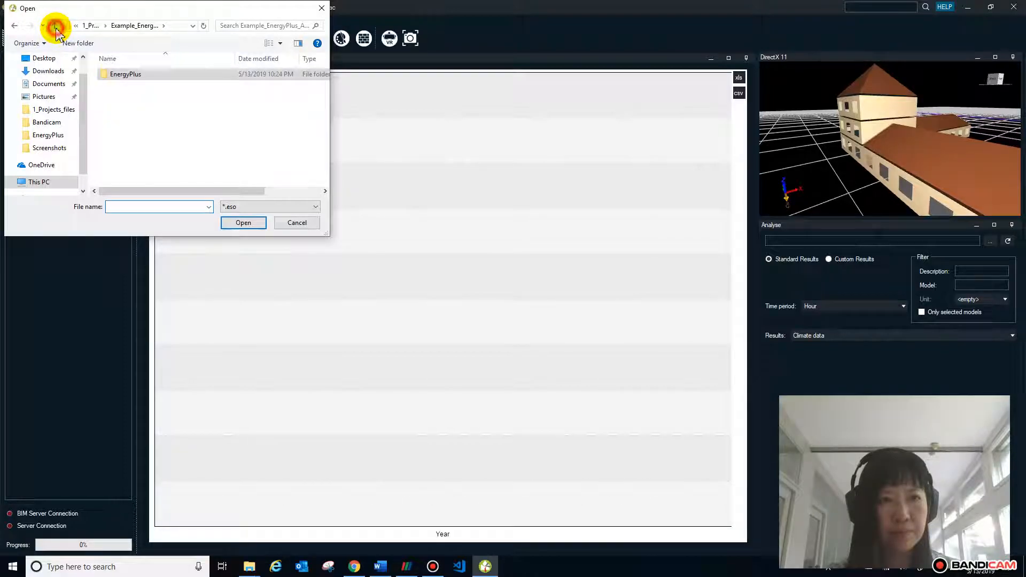
click(54, 26)
click(54, 26)
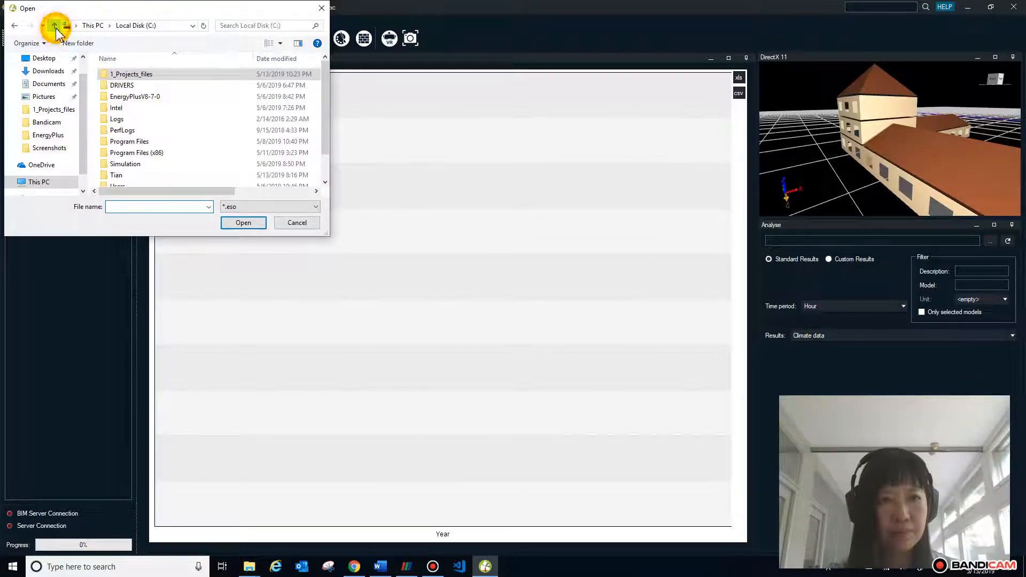
double_click(136, 74)
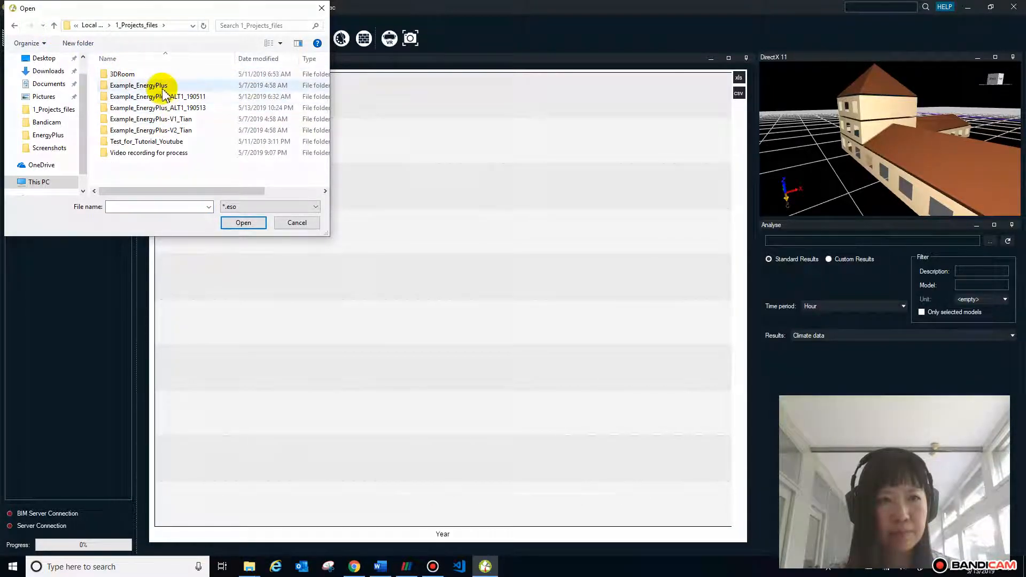
Load the results file eplusout.eso from the EnergyPlus subfolder of Example_EnergyPlus into the analysis
double_click(160, 86)
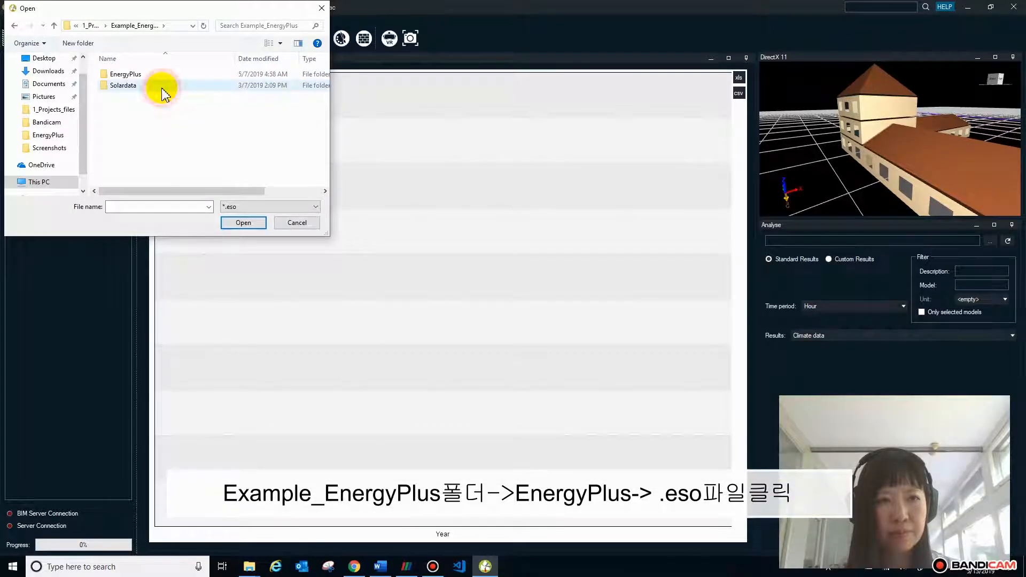
click(15, 27)
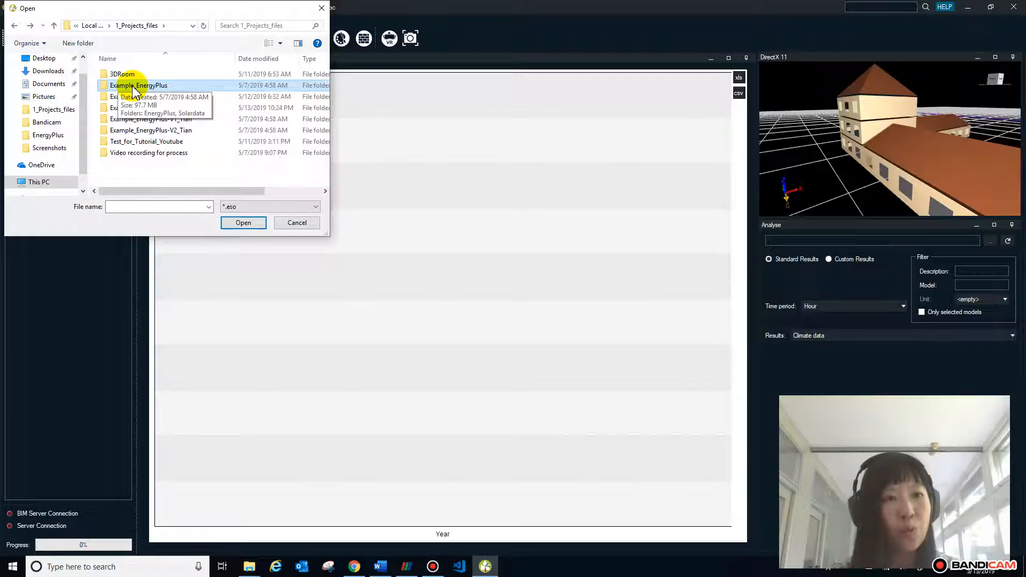
double_click(133, 87)
click(135, 76)
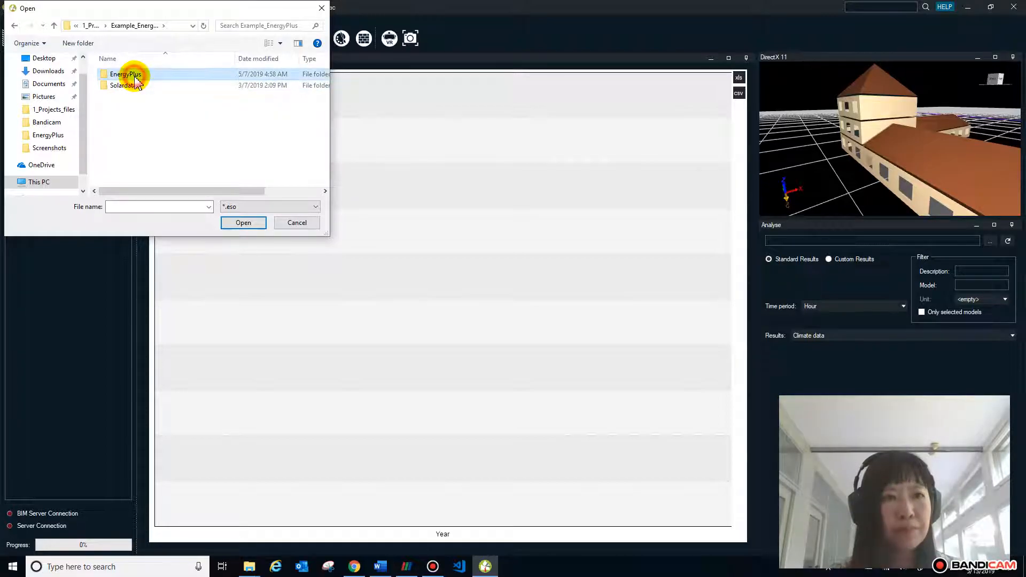
double_click(130, 75)
click(131, 74)
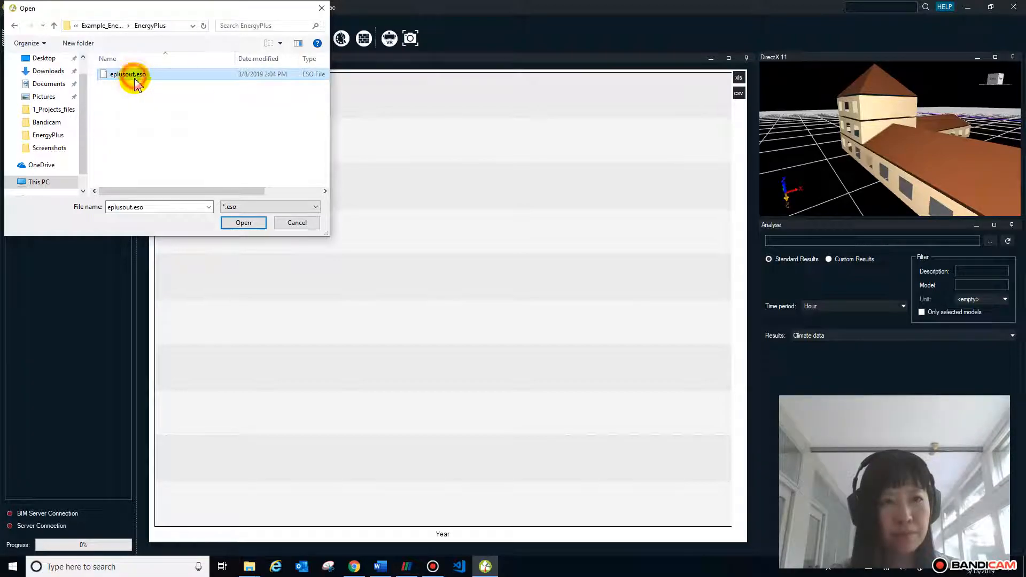
click(243, 222)
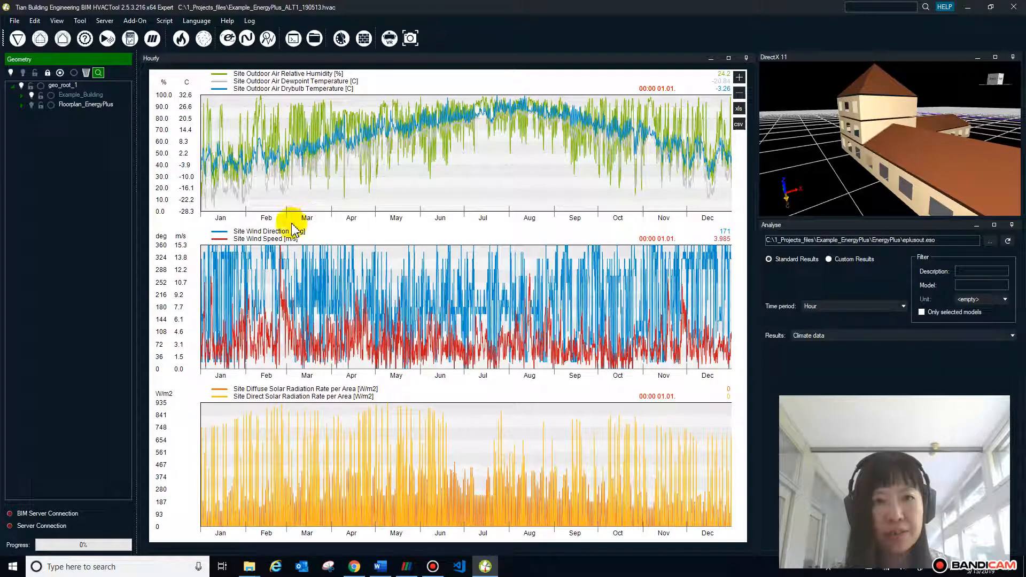
Leave the analysis charts for the 3D model view and colour the building by Surface Temperature
click(267, 38)
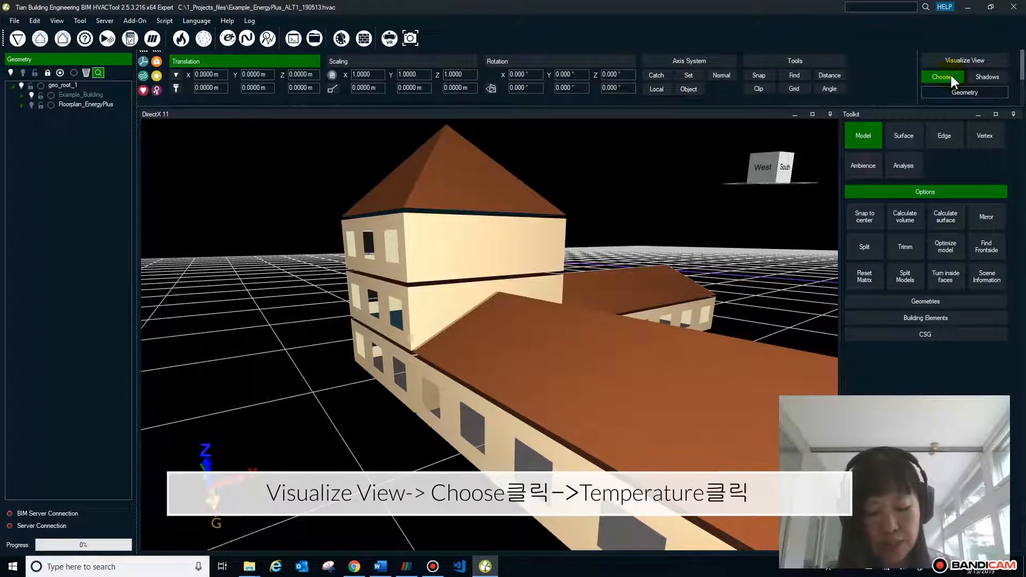
click(951, 79)
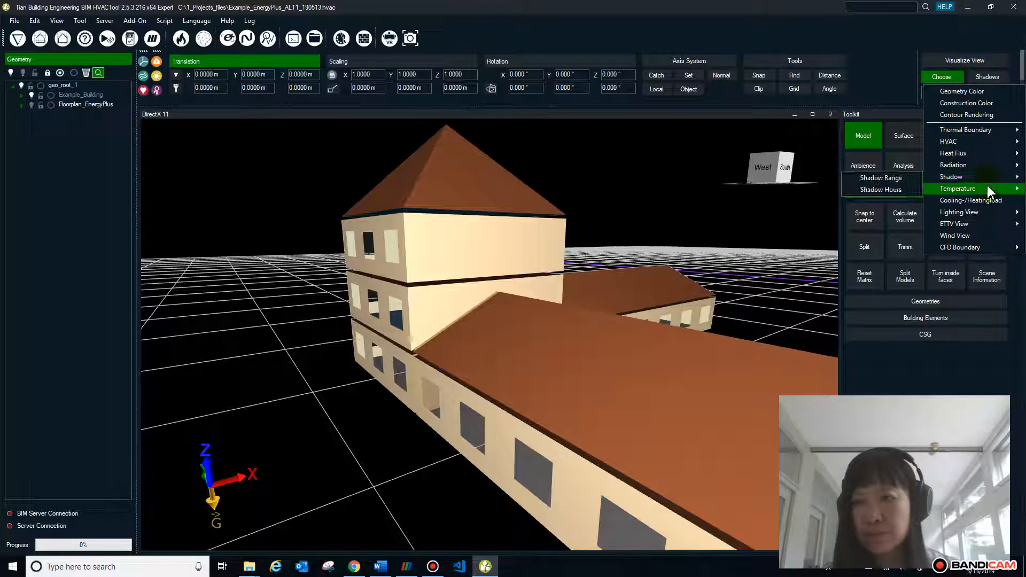
mouse_move(986, 189)
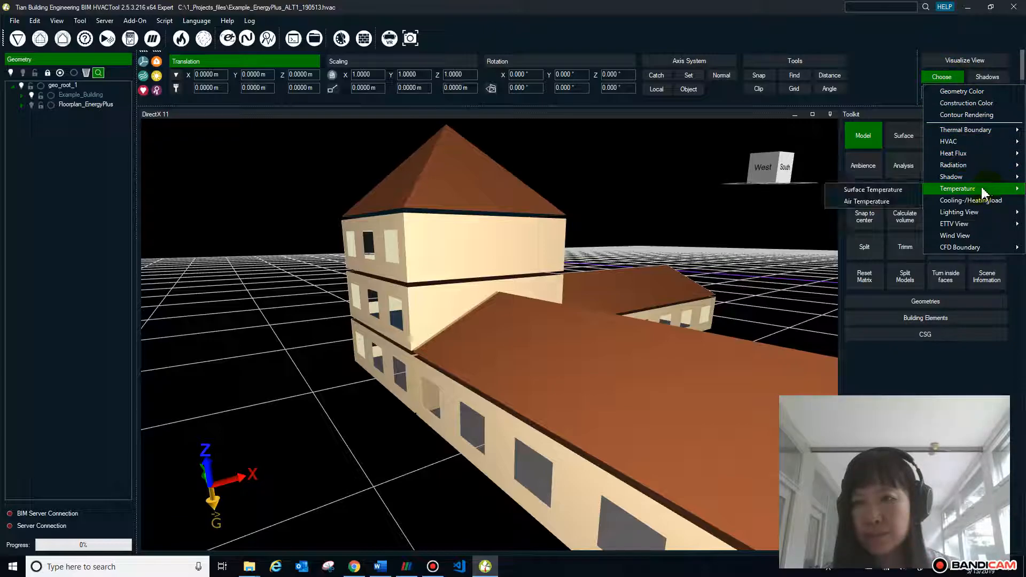
click(896, 189)
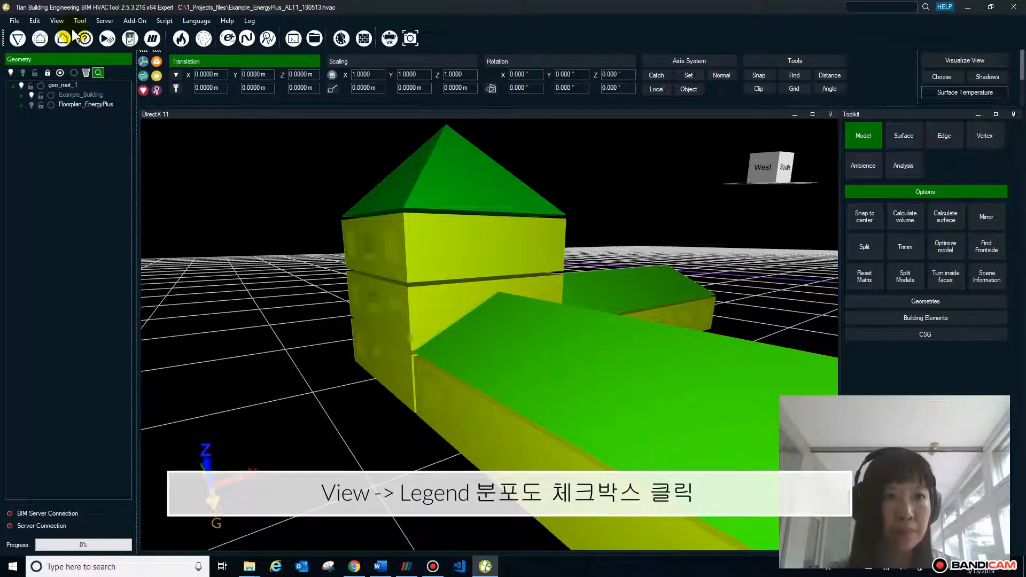
Show the surface temperature legend and move it off the orientation cube to the upper edge of the 3D view
click(57, 20)
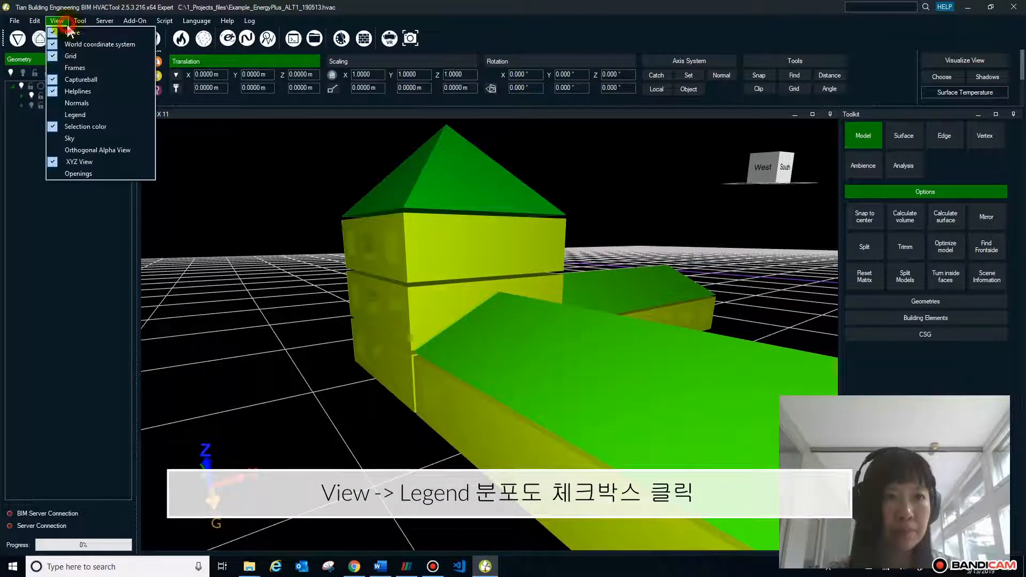
click(74, 115)
drag(773, 148, 683, 85)
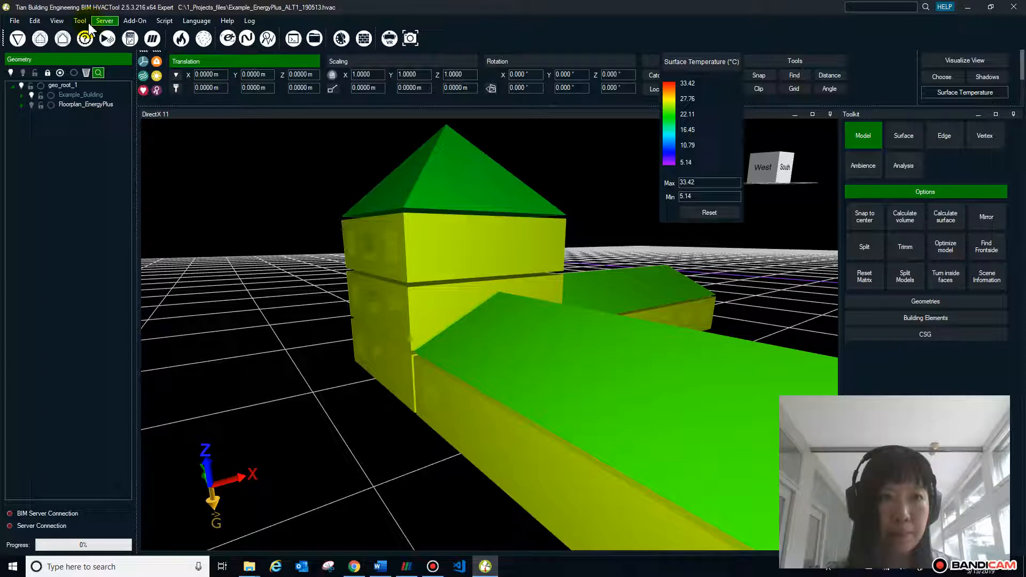
click(56, 21)
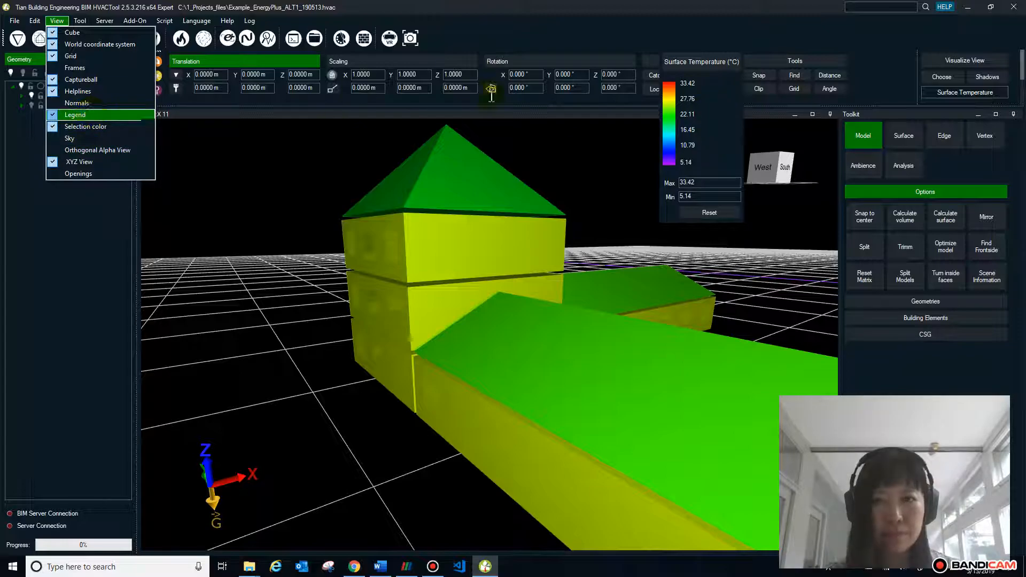
click(419, 7)
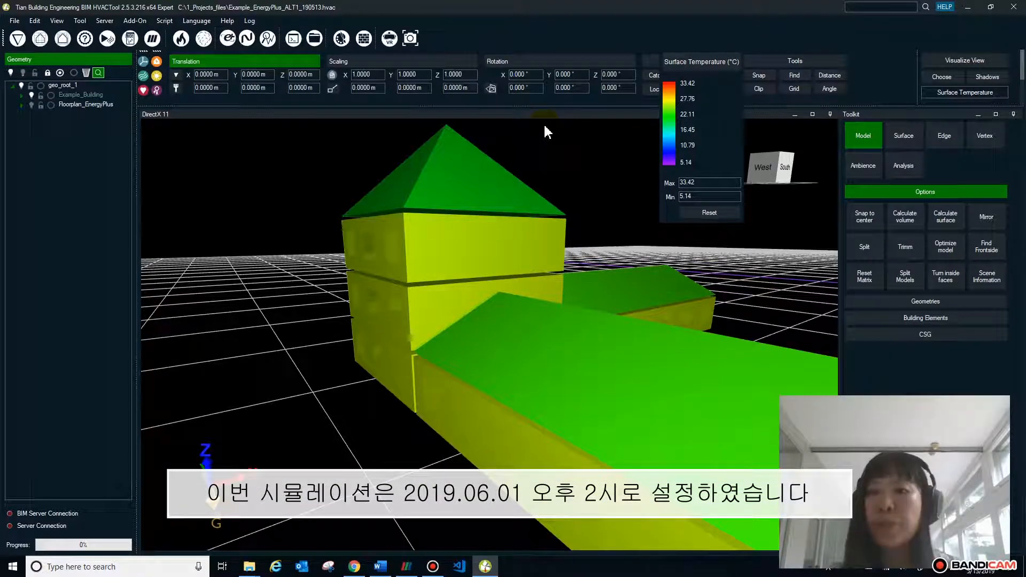
Open the Ambience settings to check the local time, and set the surface temperature legend range to Max 27 and Min 17
click(863, 166)
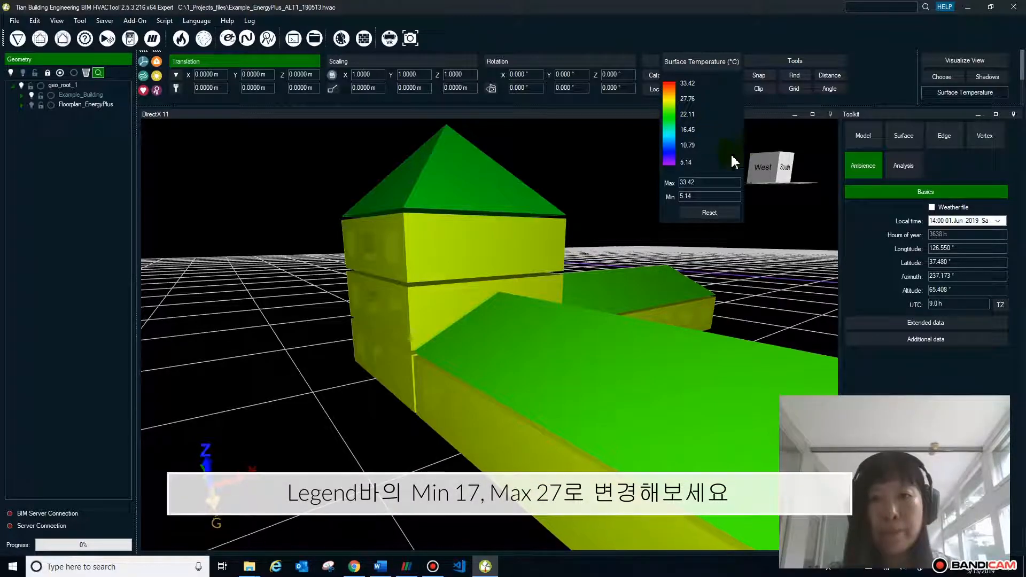
double_click(707, 182)
drag(707, 179, 668, 185)
text(27)
key(Tab)
text(17)
click(711, 184)
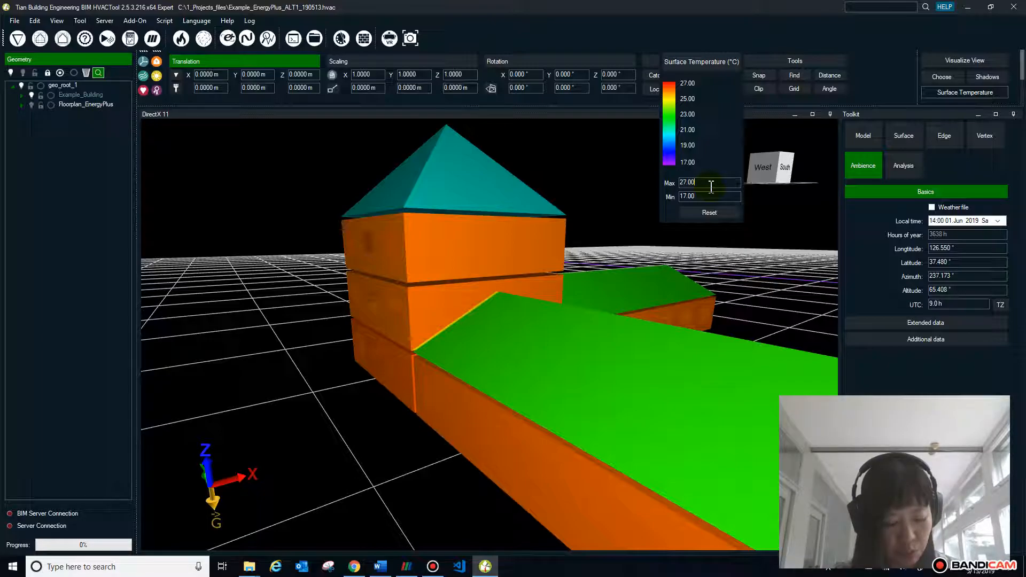
Hide the legend and switch the model visualization back to Geometry Color
click(57, 22)
click(57, 21)
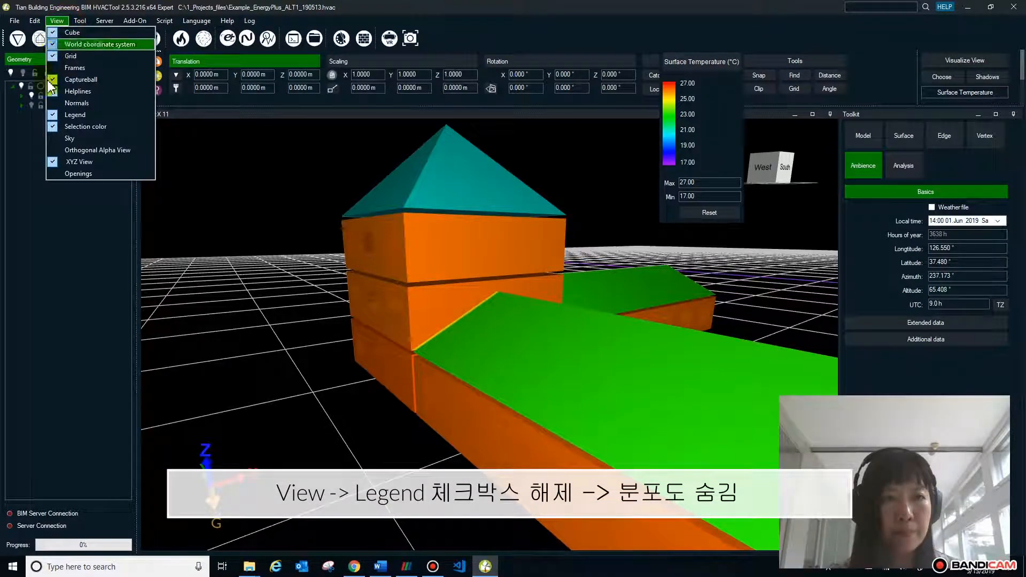
click(57, 117)
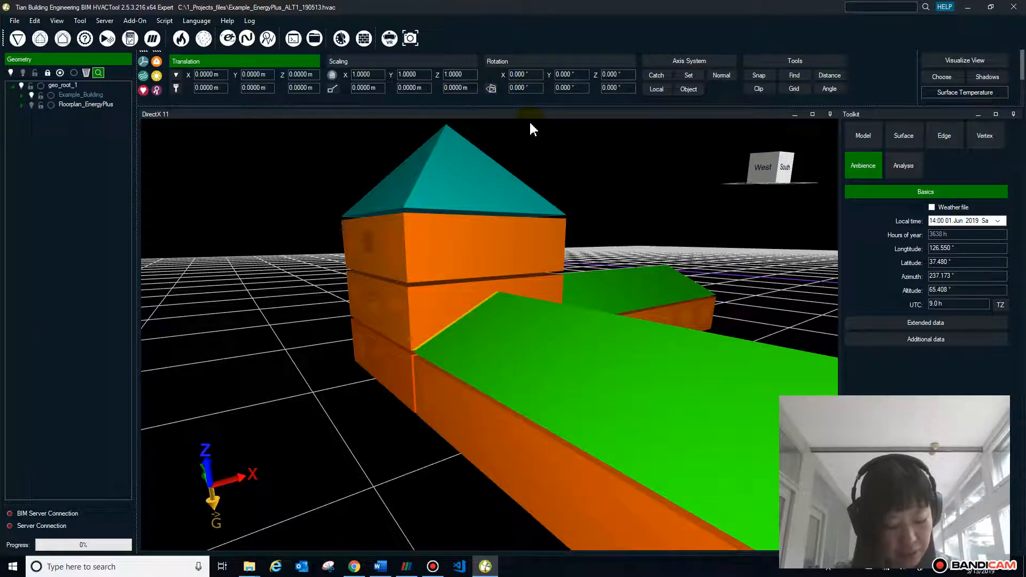
click(941, 76)
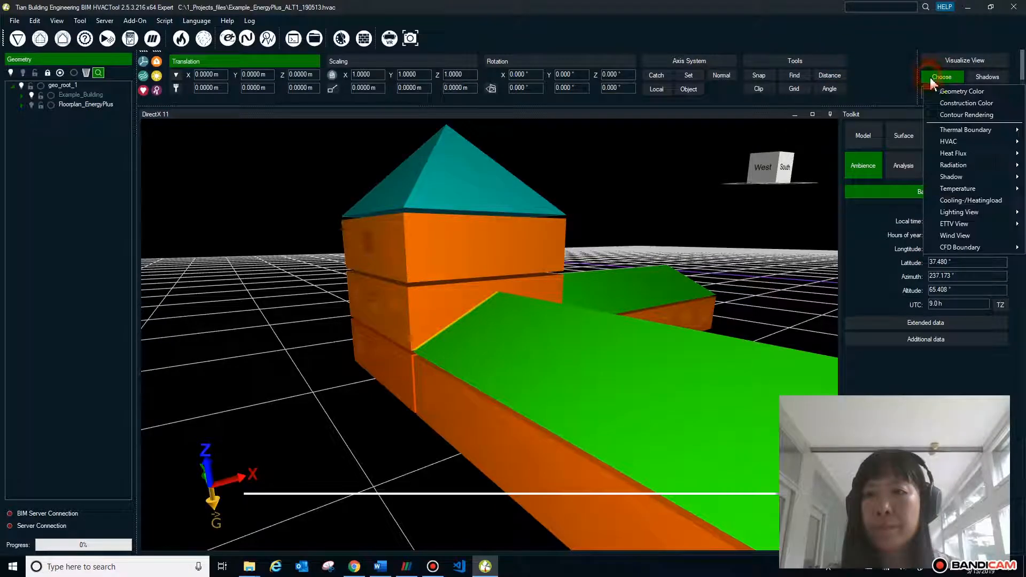
click(940, 92)
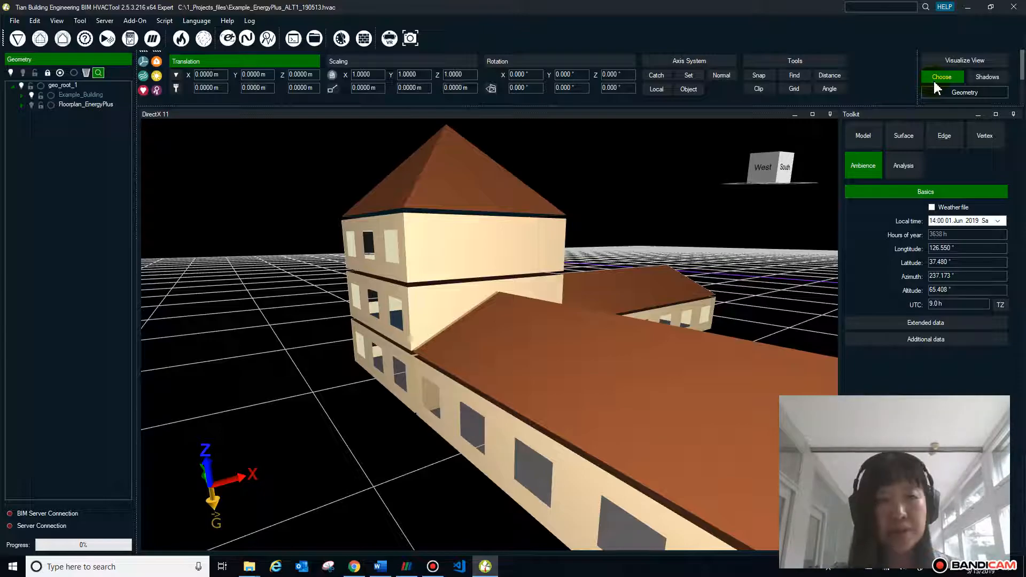
Import the geometry files Office.hvacobj and Stand+aircom.skp together from the 1_Projects_files folder on drive C
click(23, 23)
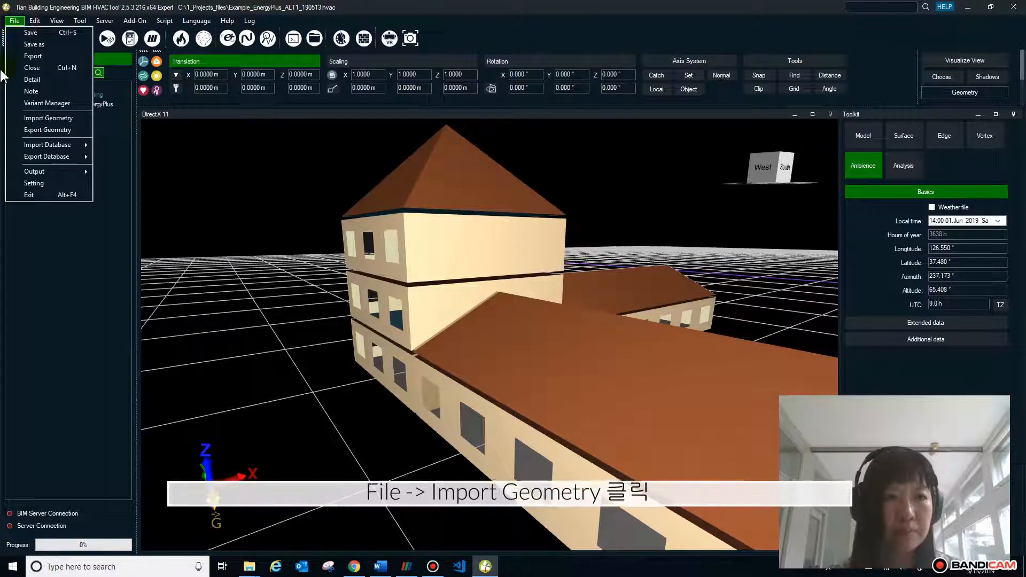
click(33, 117)
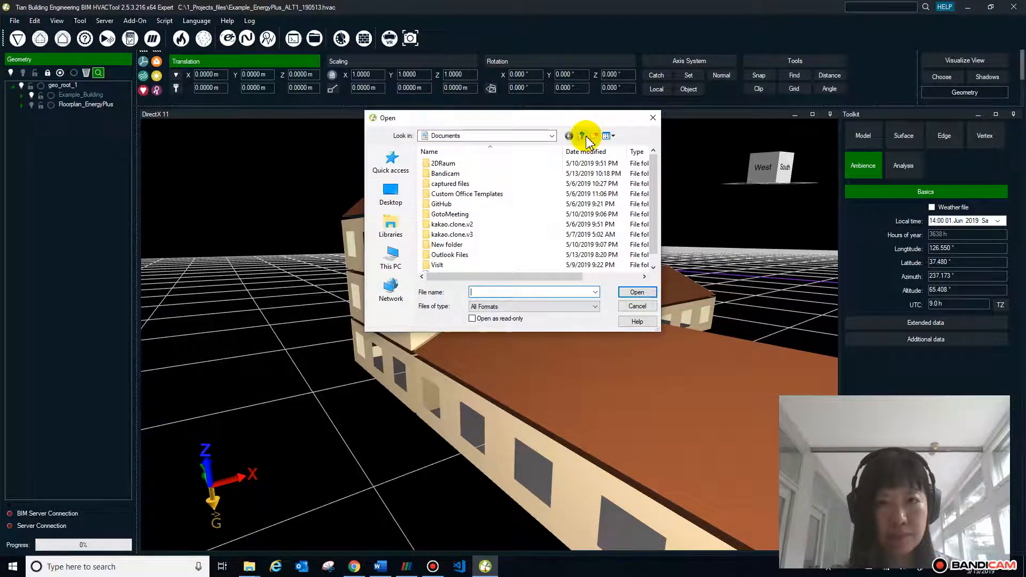
click(392, 257)
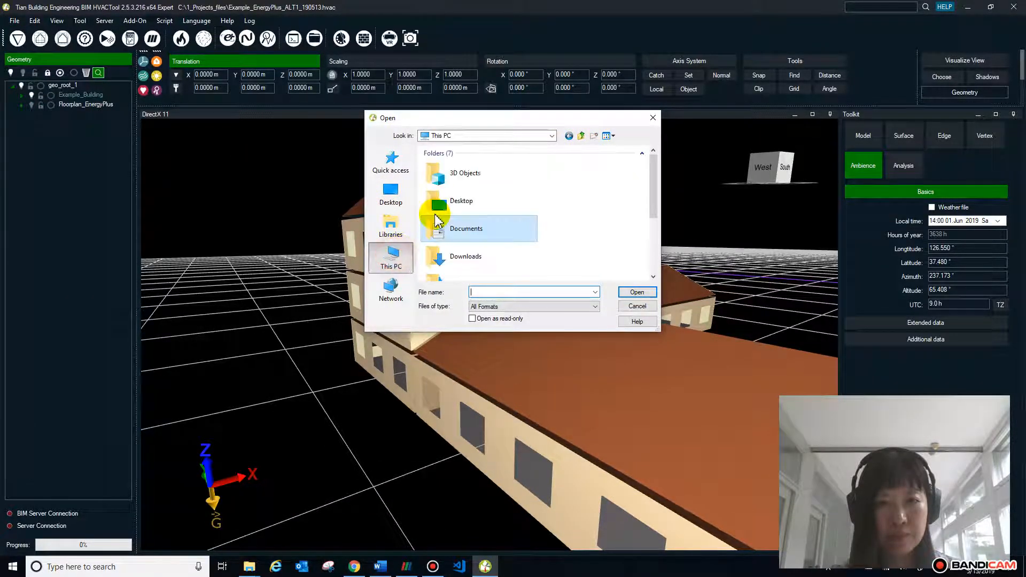
scroll(465, 230, down, 3)
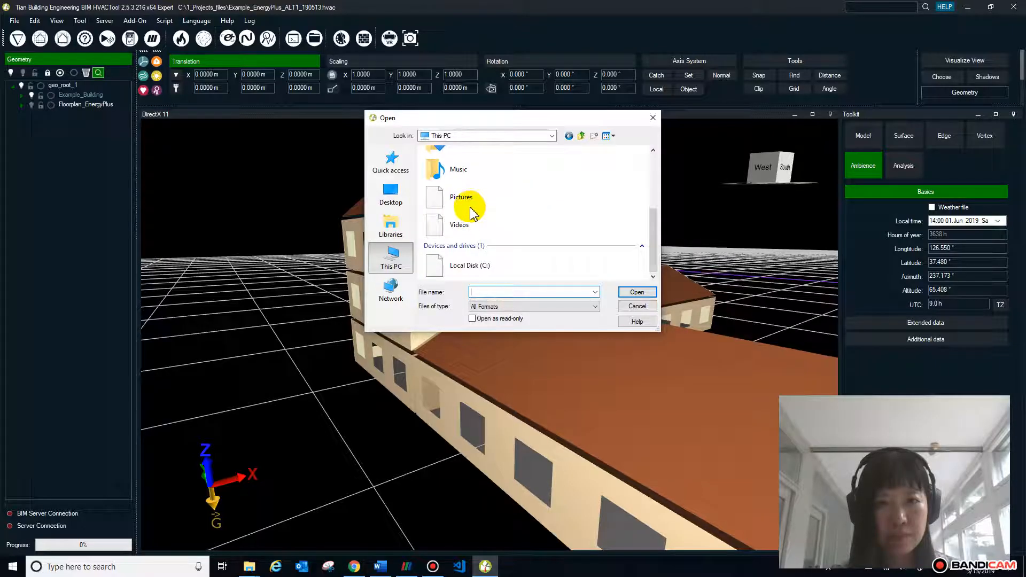
double_click(471, 268)
double_click(458, 165)
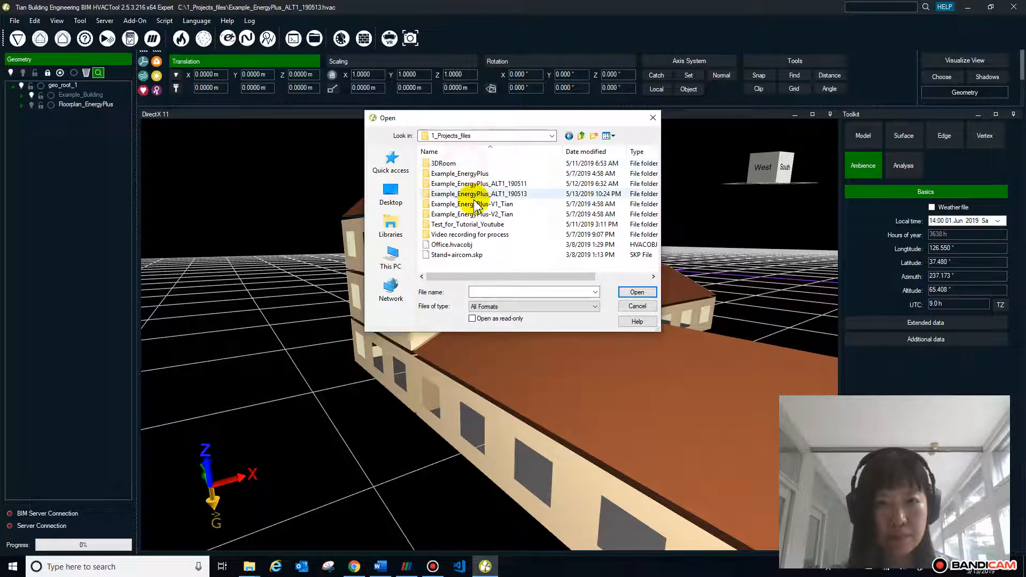
click(462, 245)
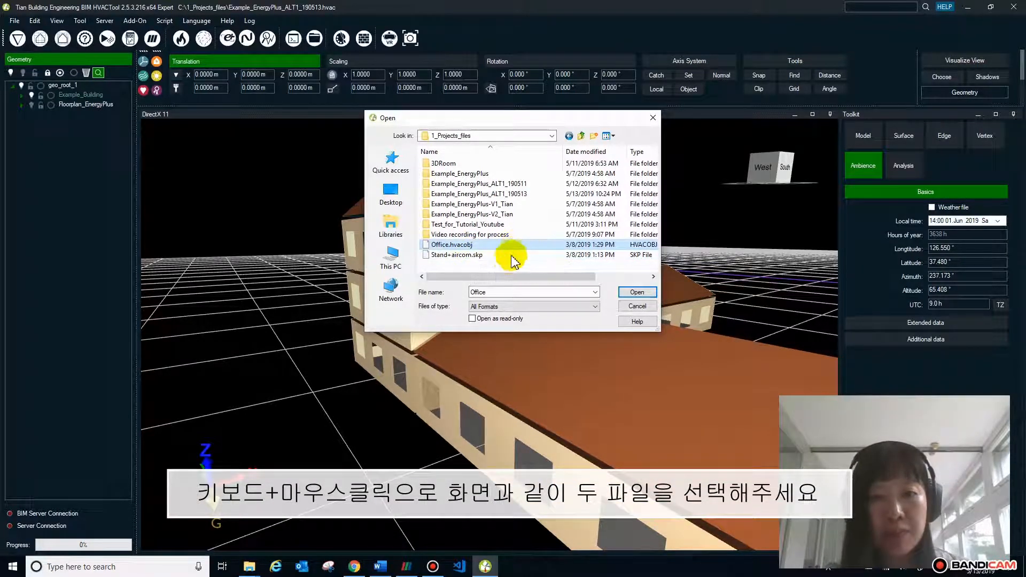
ctrl+click(481, 255)
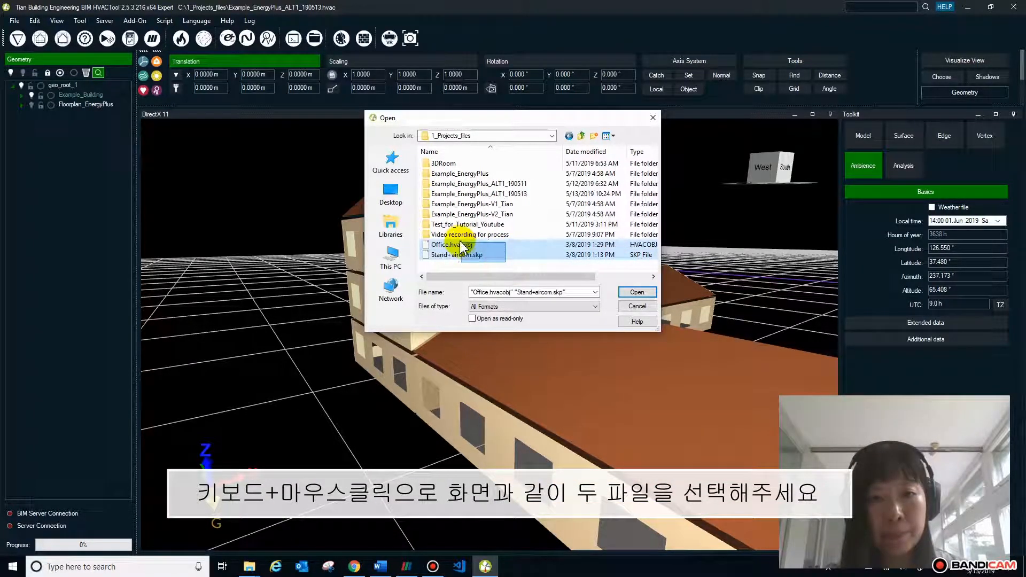
click(636, 292)
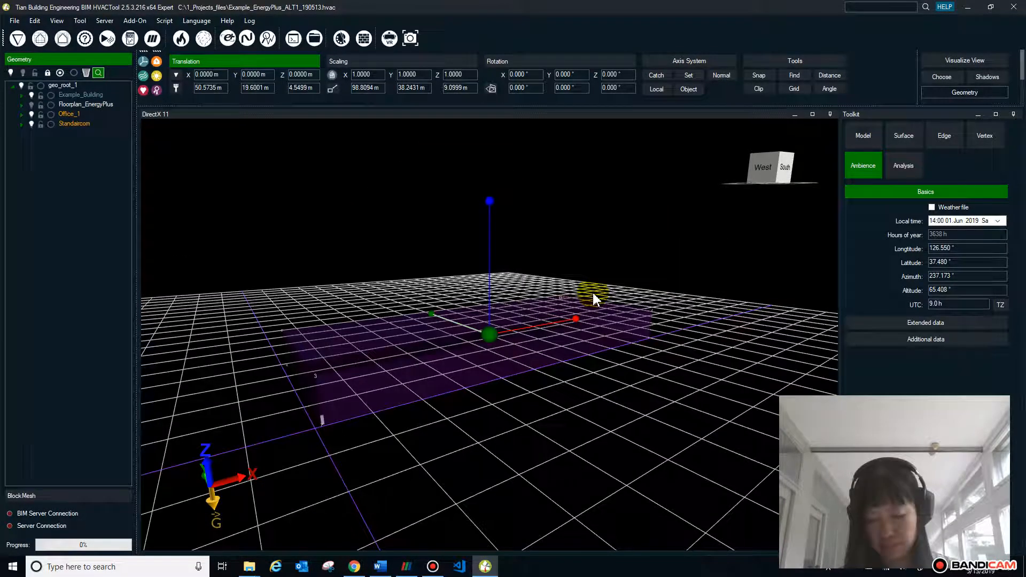
Select blockMesh_root_1 in the BlockMesh tree and delete it
scroll(576, 376, down, 2)
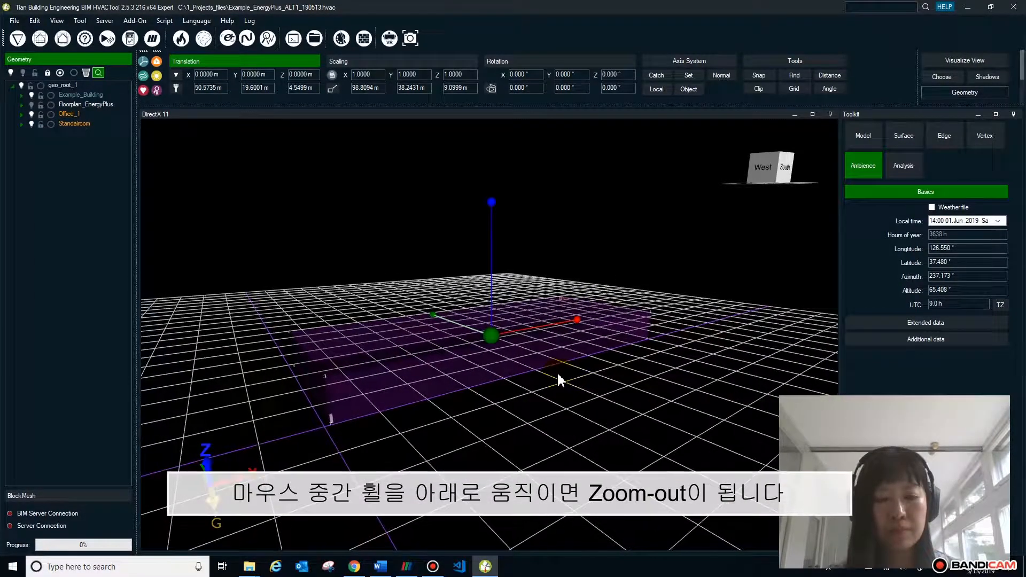
scroll(557, 374, down, 3)
middle_drag(498, 373, 518, 407)
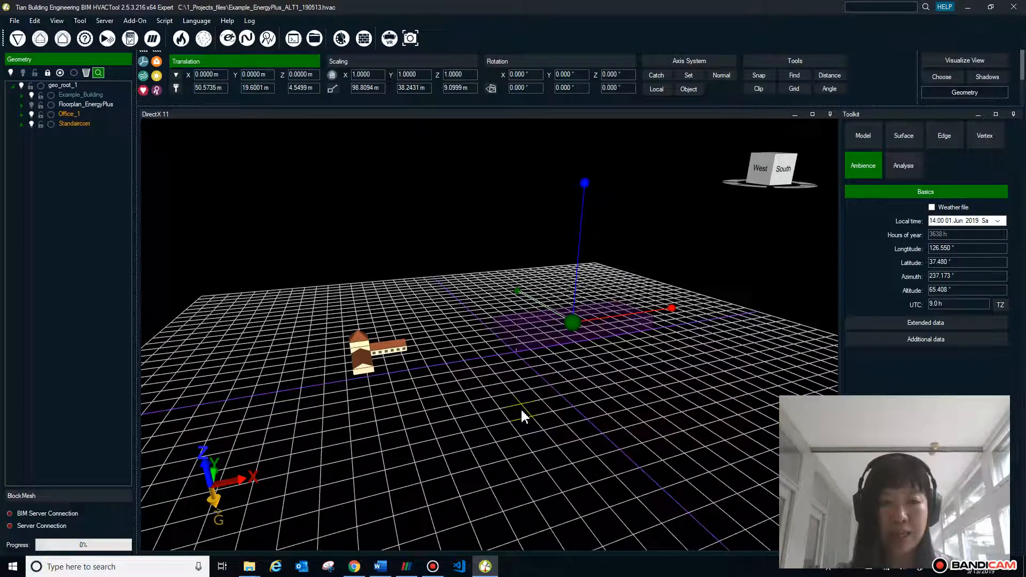
click(71, 496)
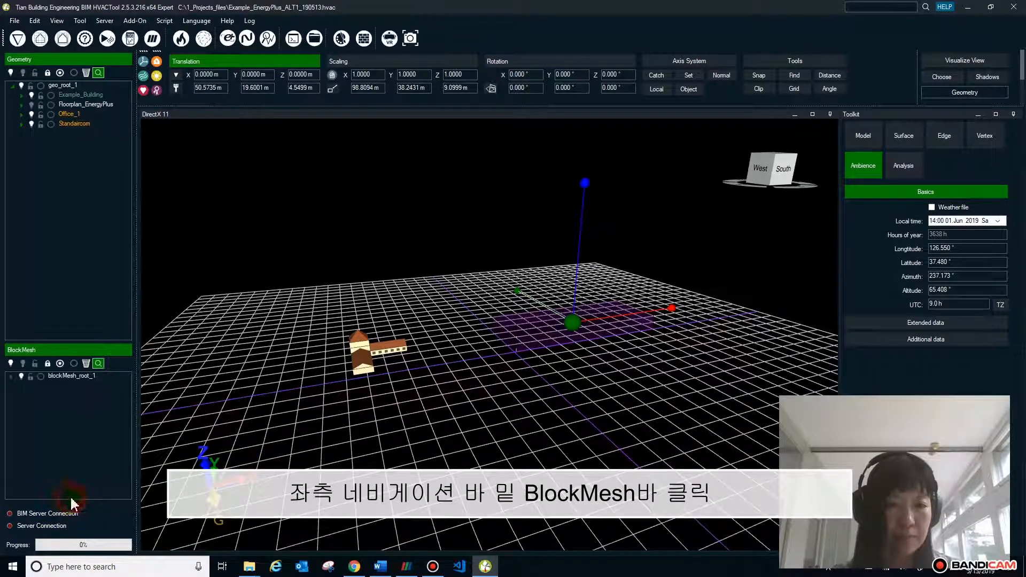
click(42, 377)
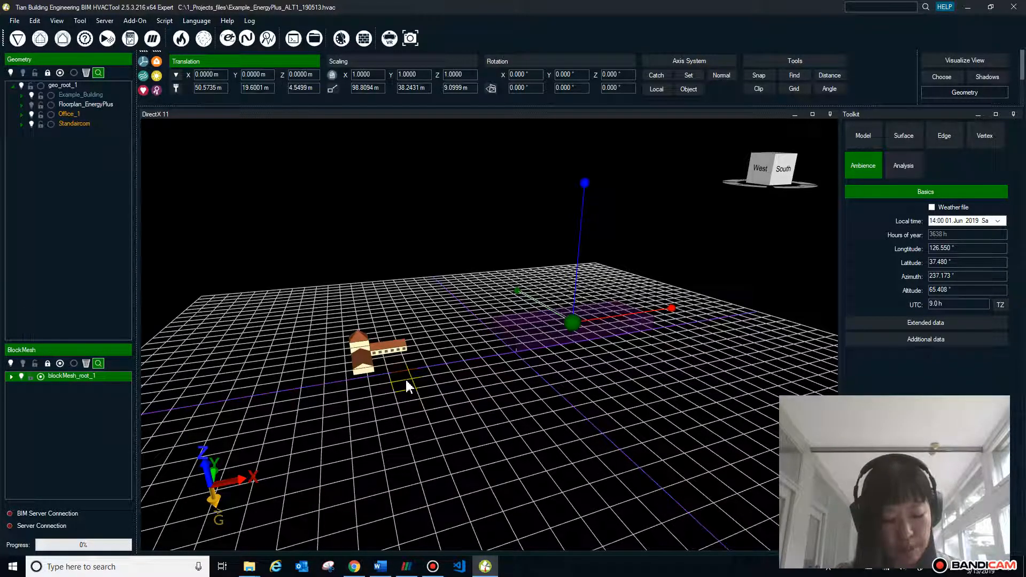
click(85, 350)
click(76, 496)
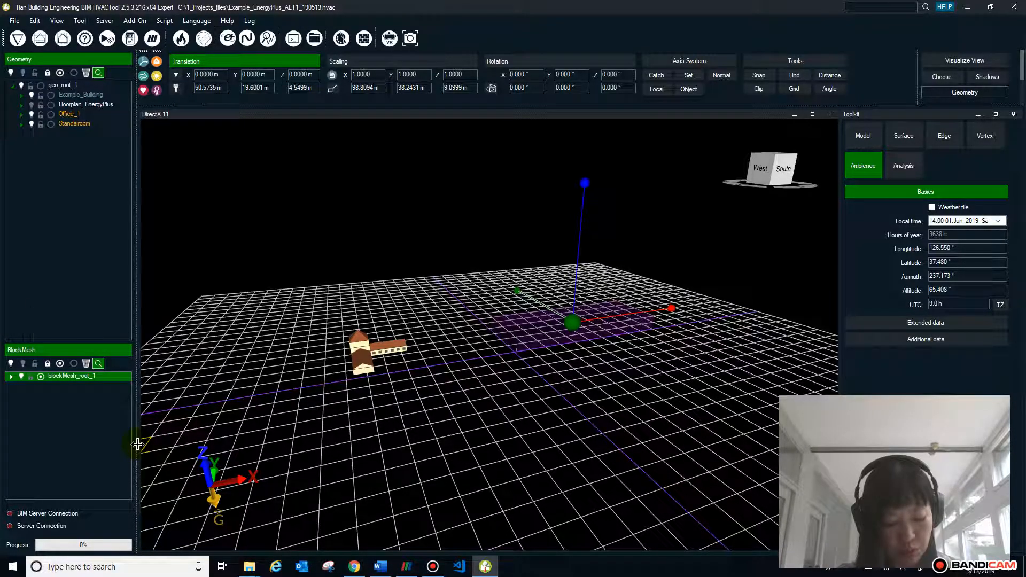
click(41, 378)
click(41, 378)
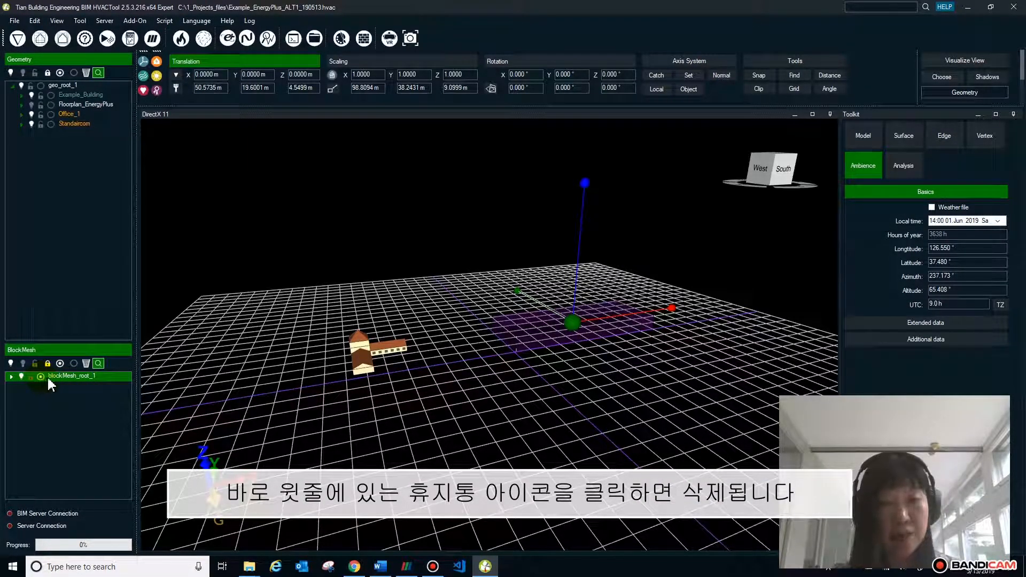
click(86, 363)
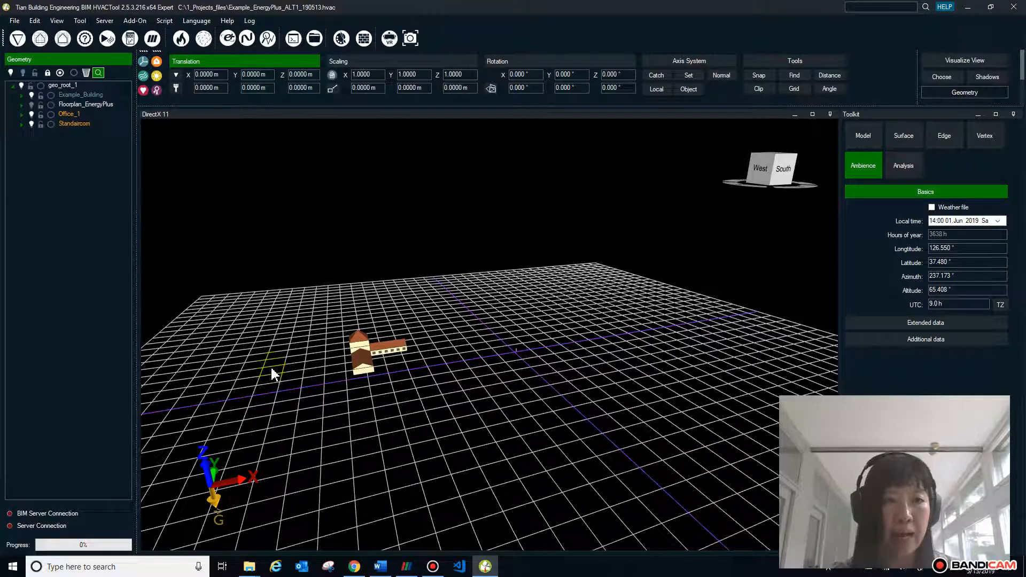
Select Office_1 and place it at the floor corner inside the upper-floor room of the building's tower
click(51, 115)
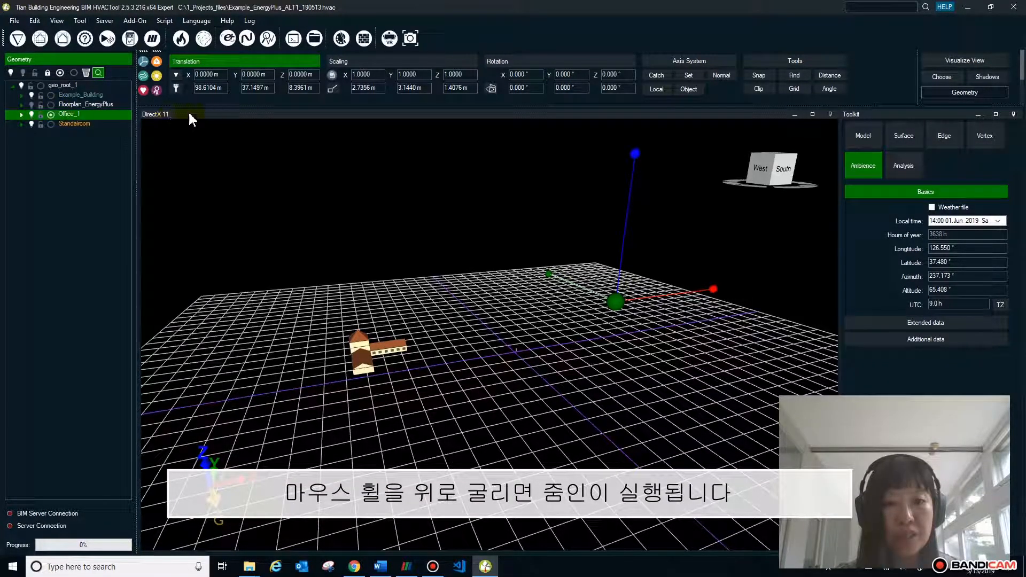
scroll(370, 364, up, 3)
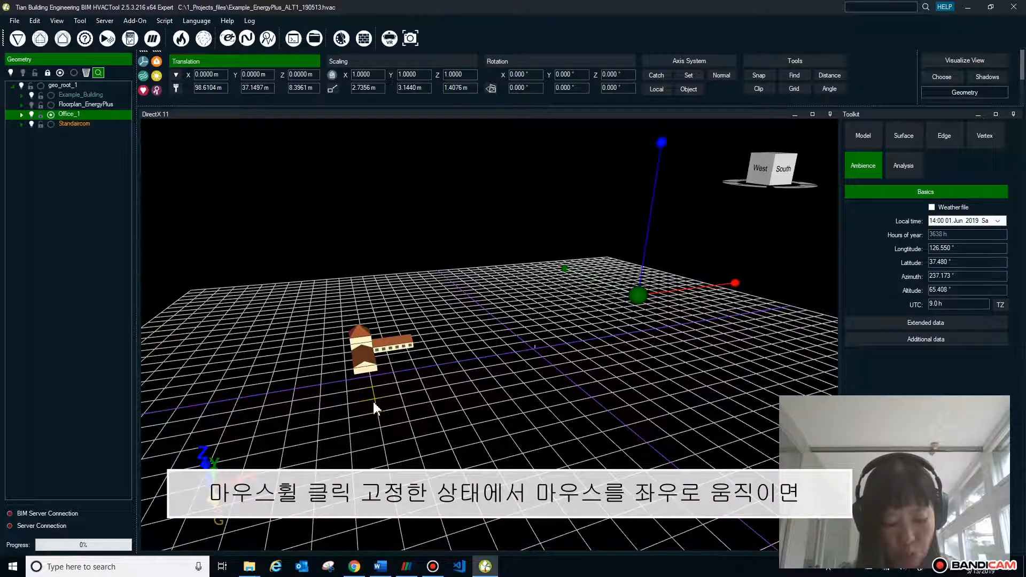
middle_drag(386, 381, 479, 365)
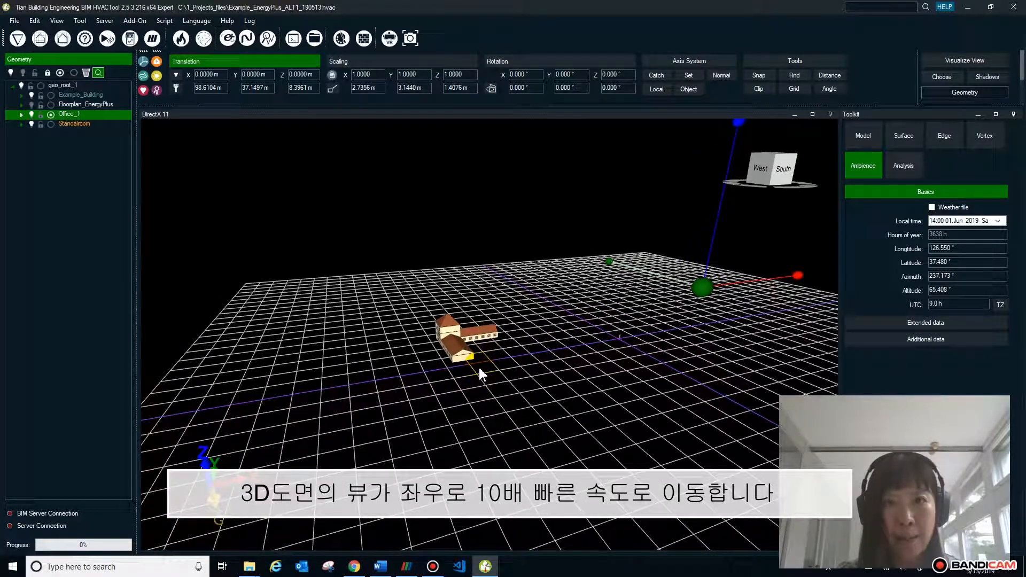
mouse_move(479, 365)
middle_down()
mouse_move(434, 364)
mouse_move(509, 369)
mouse_move(478, 368)
mouse_move(409, 320)
mouse_move(440, 349)
mouse_move(478, 350)
middle_up()
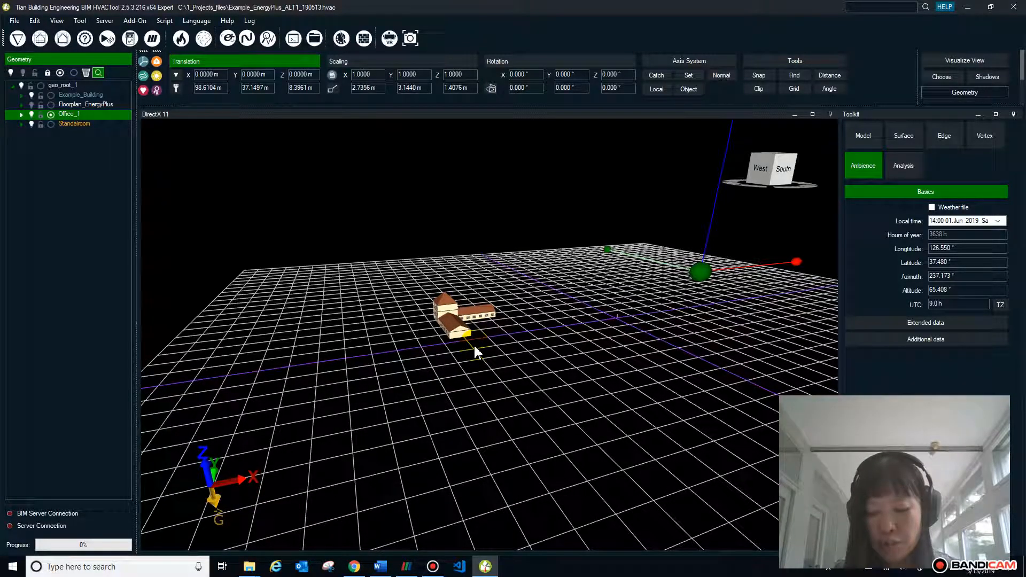
scroll(470, 345, up, 5)
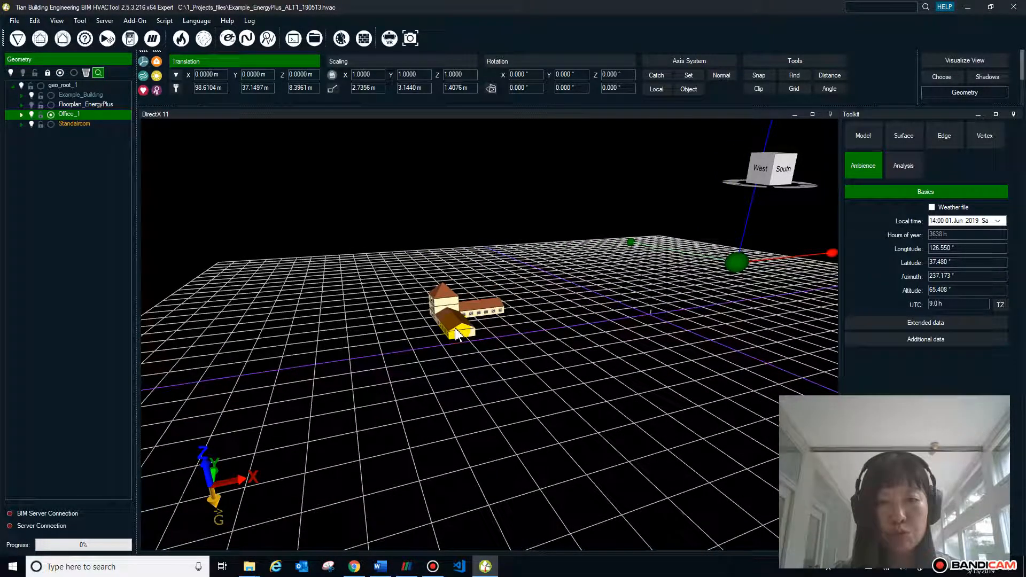
scroll(445, 313, up, 4)
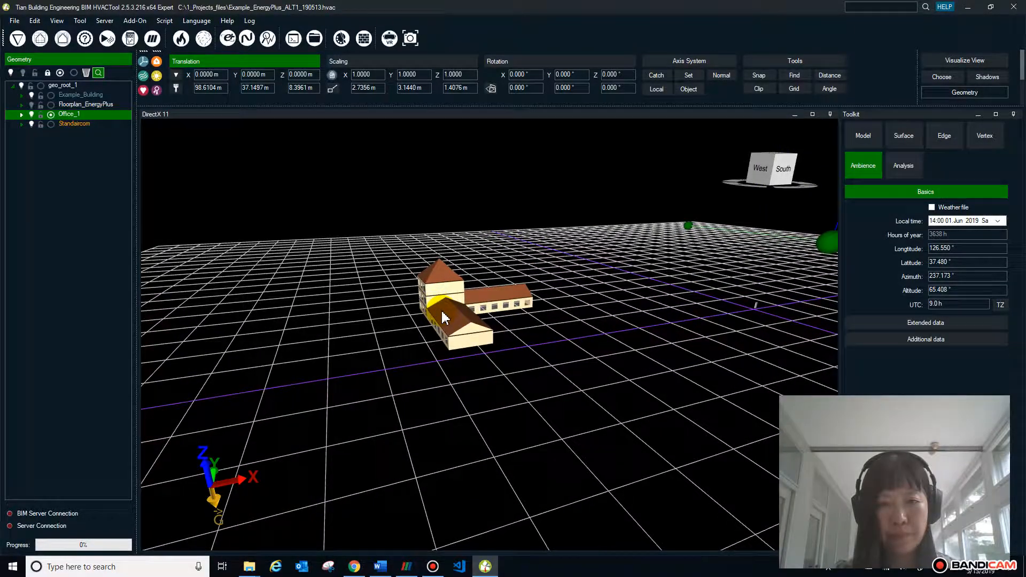
scroll(441, 315, up, 2)
scroll(463, 332, up, 2)
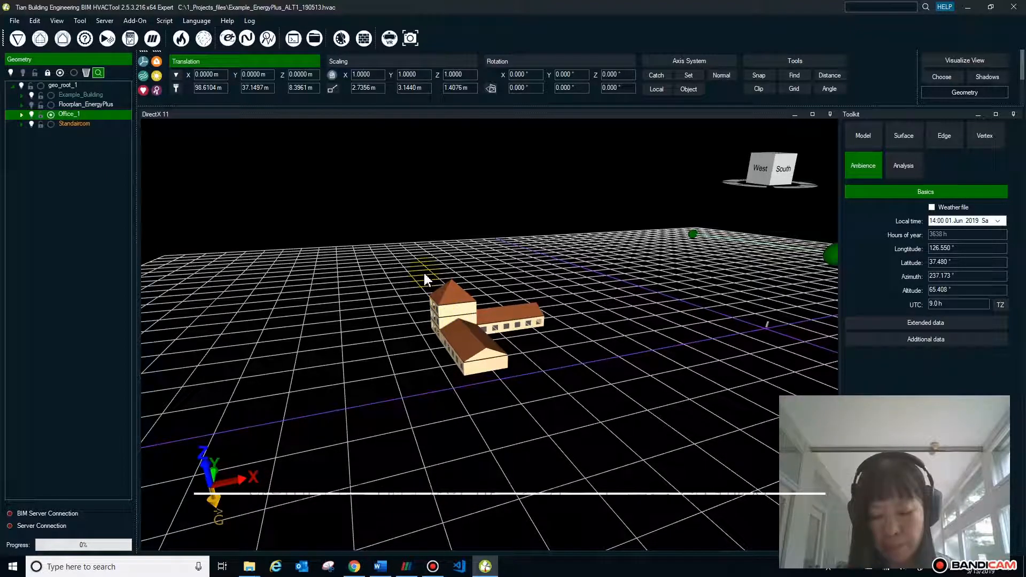
middle_drag(422, 270, 437, 297)
scroll(436, 291, up, 3)
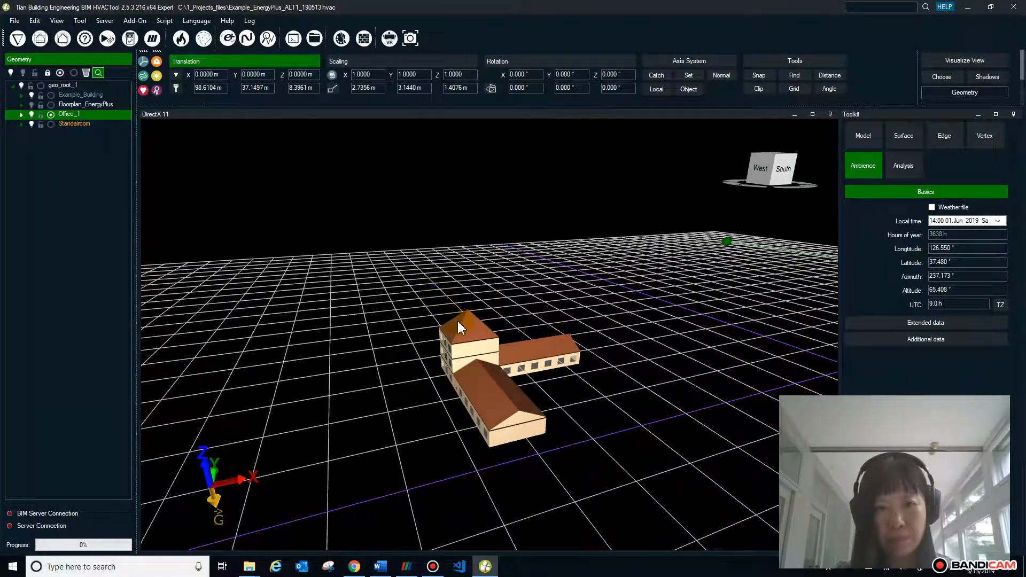
scroll(438, 311, up, 4)
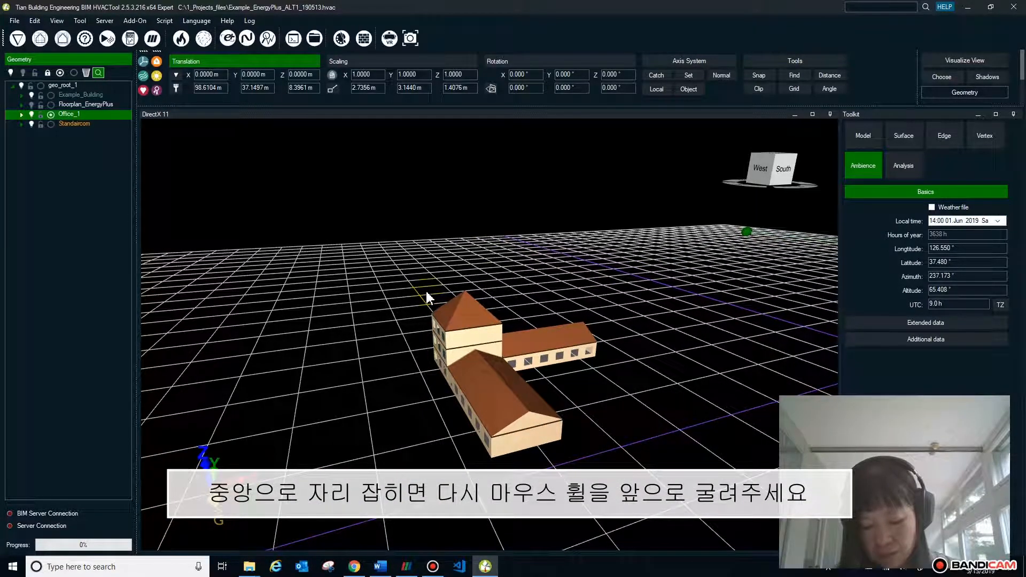
scroll(426, 293, up, 4)
scroll(439, 316, up, 8)
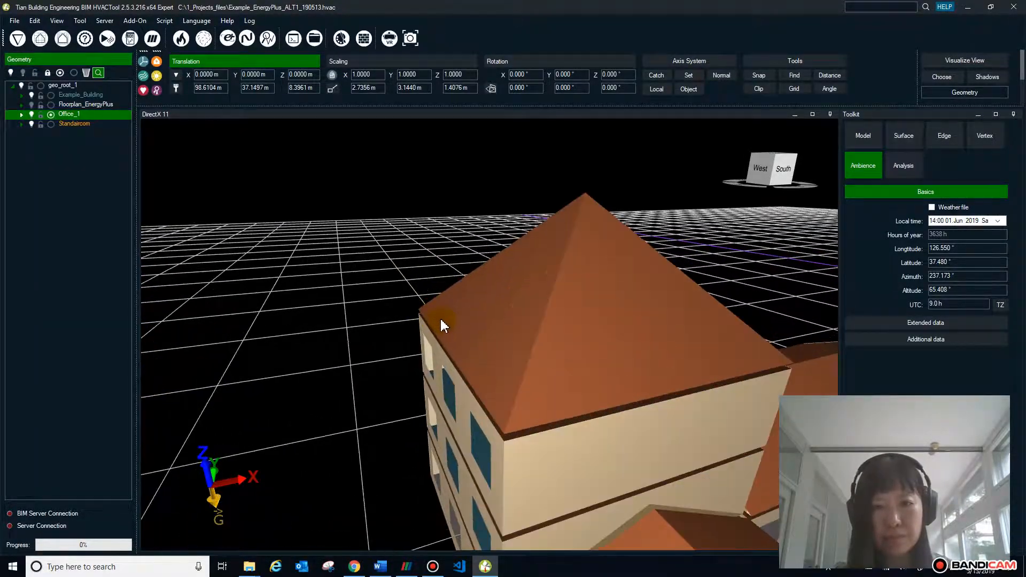
scroll(453, 337, up, 4)
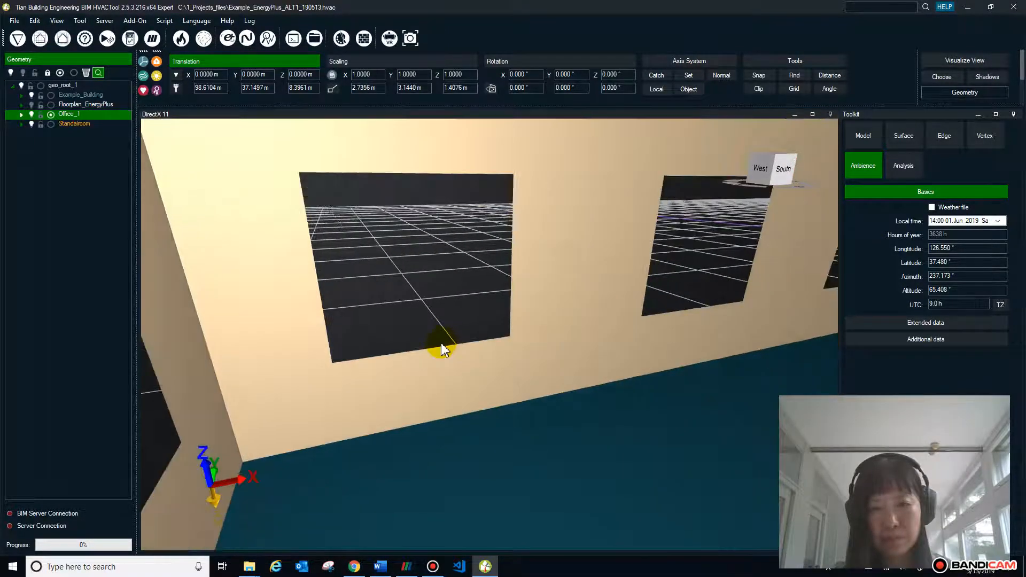
drag(482, 399, 396, 386)
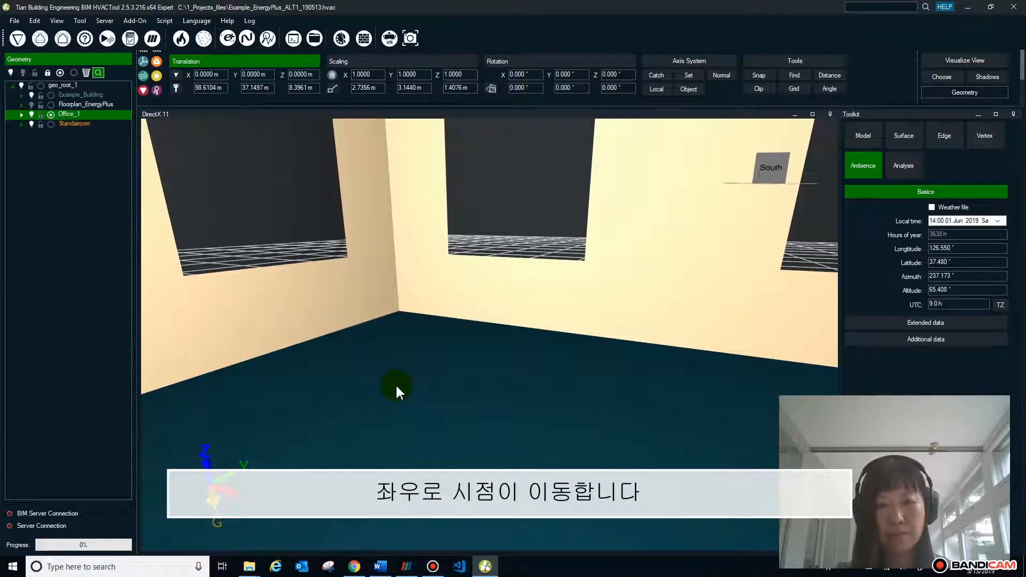
scroll(397, 386, down, 1)
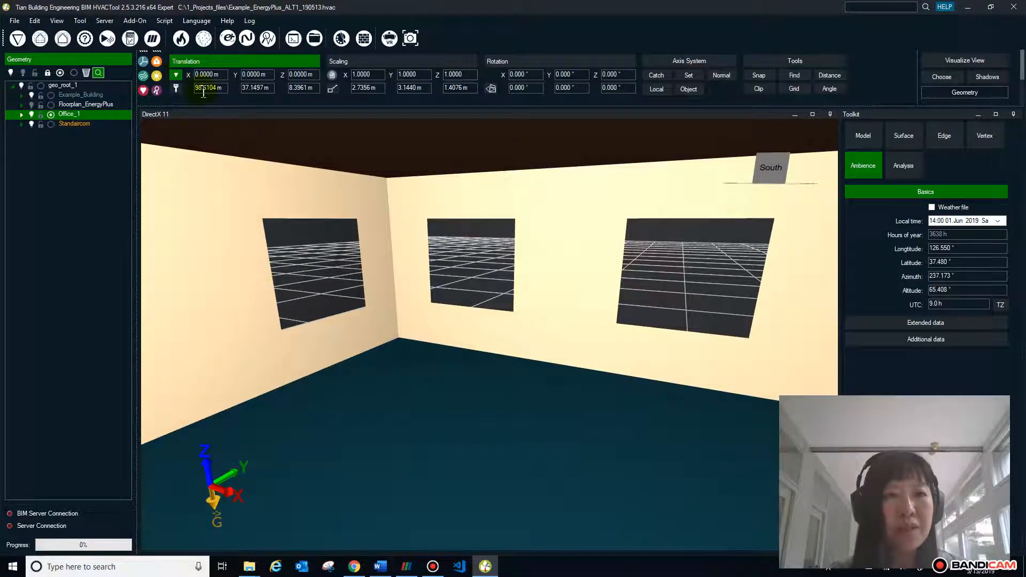
click(176, 77)
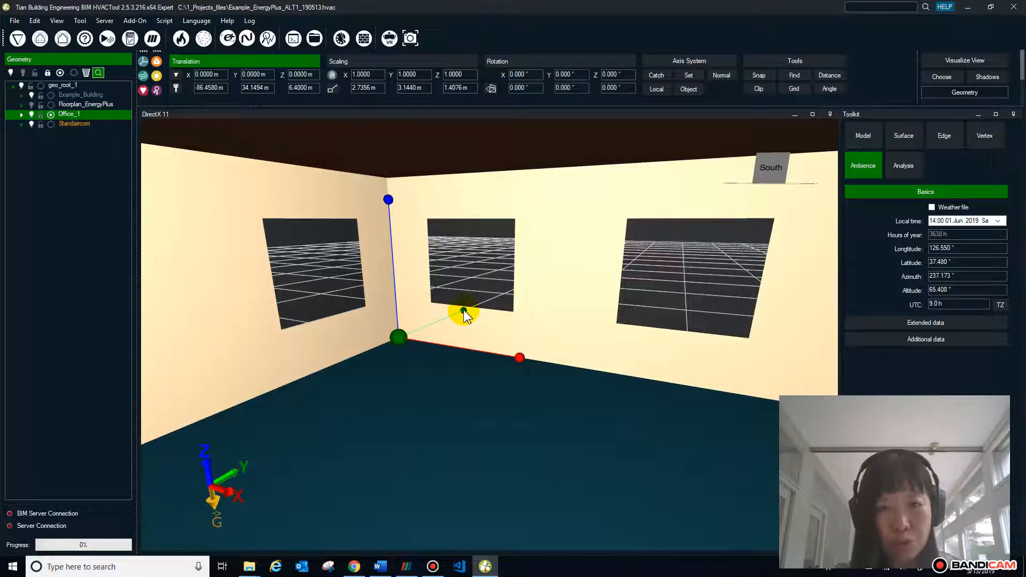
Move Office_1 into the room, to about -83.69 m along the X axis and about 33.45 m along the Y axis
drag(520, 364, 635, 387)
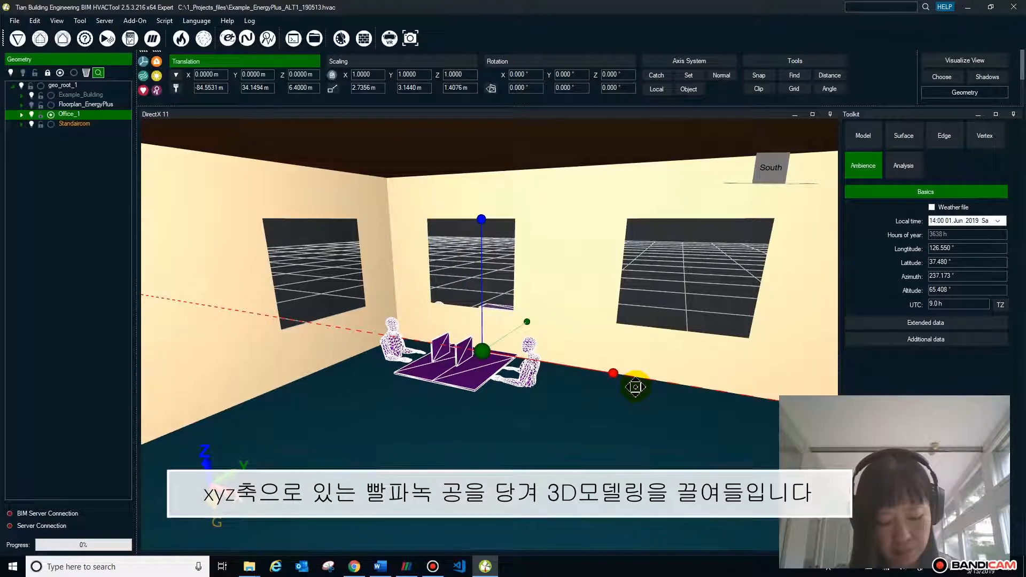
mouse_move(580, 410)
middle_down()
mouse_move(623, 461)
mouse_move(623, 424)
mouse_move(581, 422)
middle_up()
middle_drag(527, 393, 545, 407)
click(490, 297)
drag(489, 299, 565, 302)
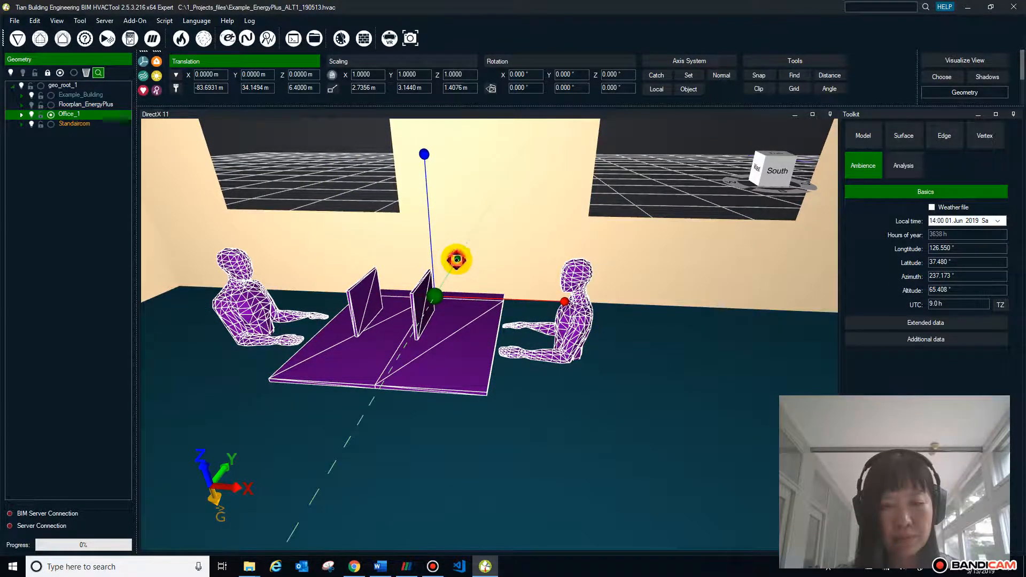
drag(457, 259, 458, 289)
Raise Office_1 to about 6.96 m along the Z axis and shift it to about -83.52 m along the X axis
middle_drag(557, 468, 470, 397)
click(465, 219)
drag(486, 219, 477, 170)
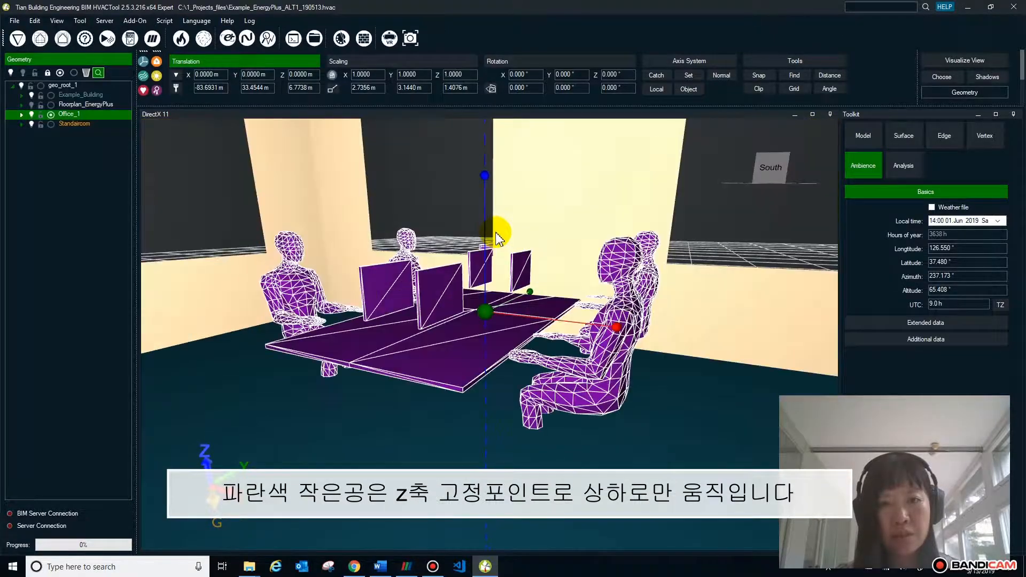
scroll(494, 229, down, 5)
drag(490, 140, 490, 127)
drag(623, 280, 642, 306)
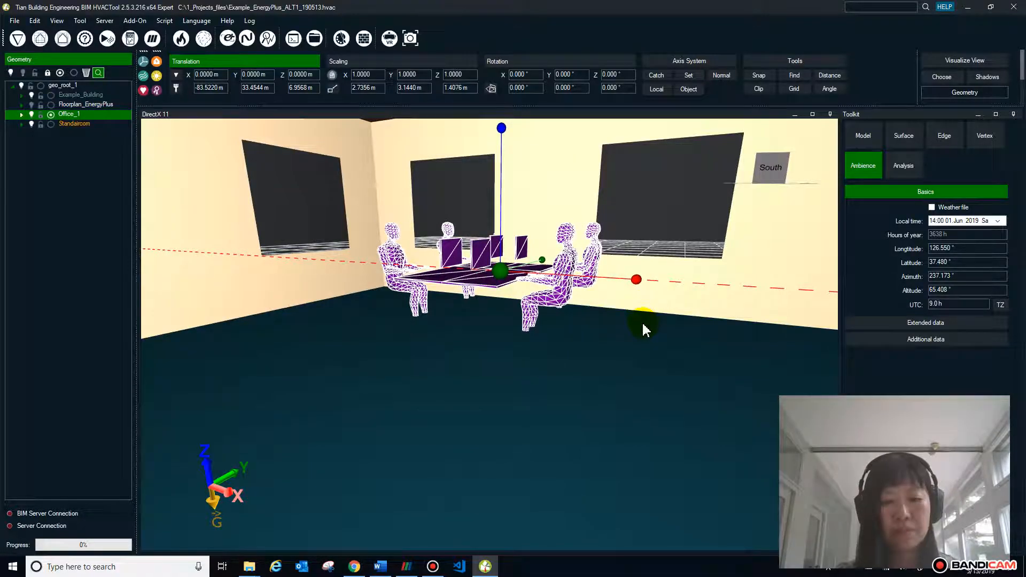
Fine-tune the Z position of Office_1 to about 7.12 m so the seated figures' feet meet the room's floor
scroll(643, 330, down, 4)
scroll(626, 323, up, 1)
drag(526, 137, 523, 106)
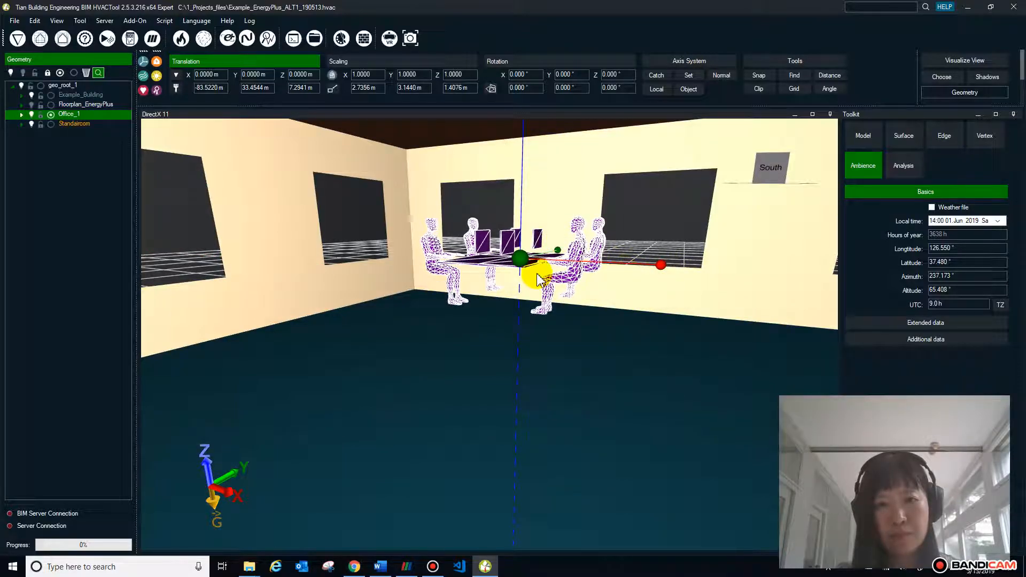
middle_drag(532, 173, 538, 192)
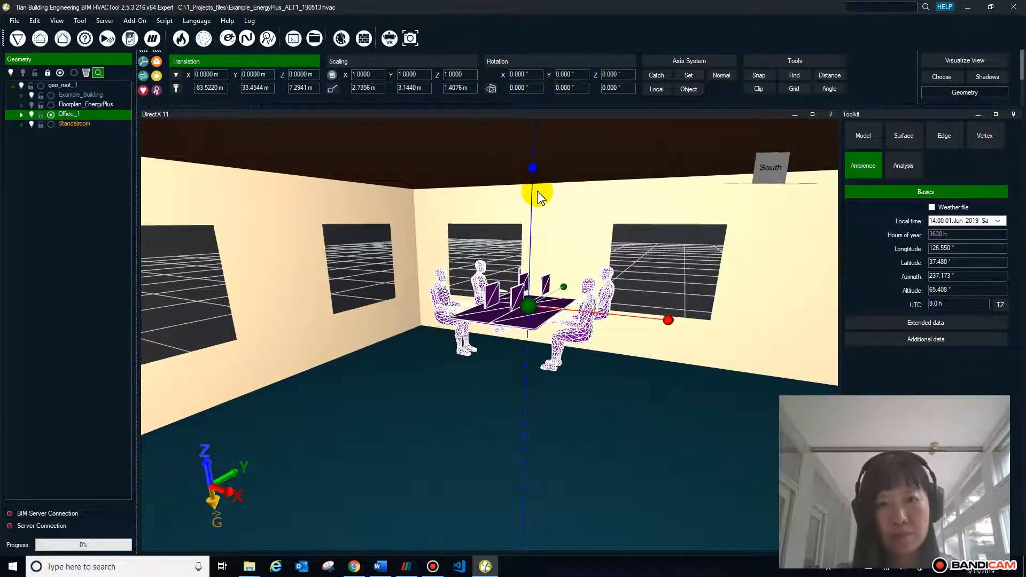
drag(530, 170, 544, 196)
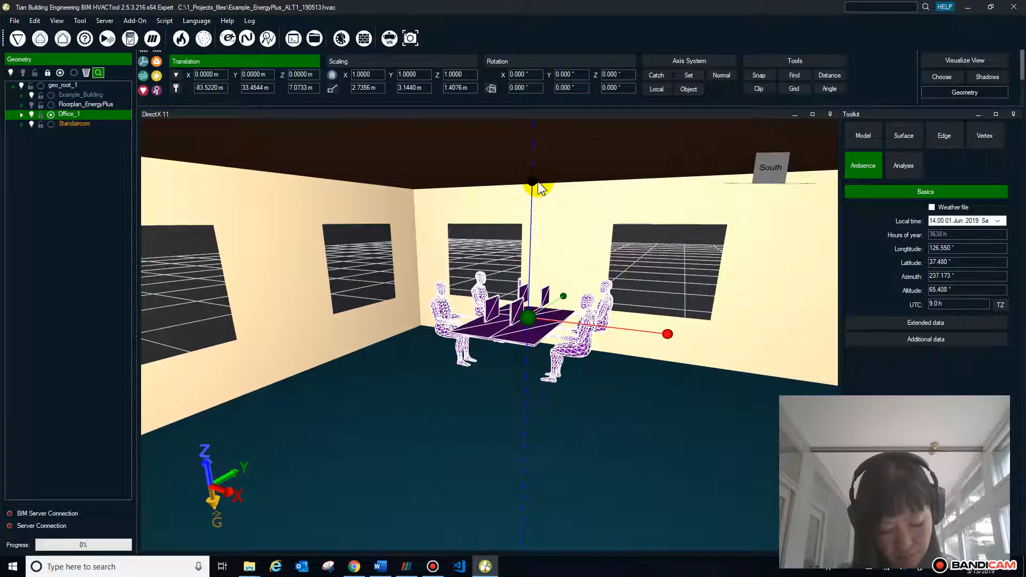
drag(534, 187, 532, 178)
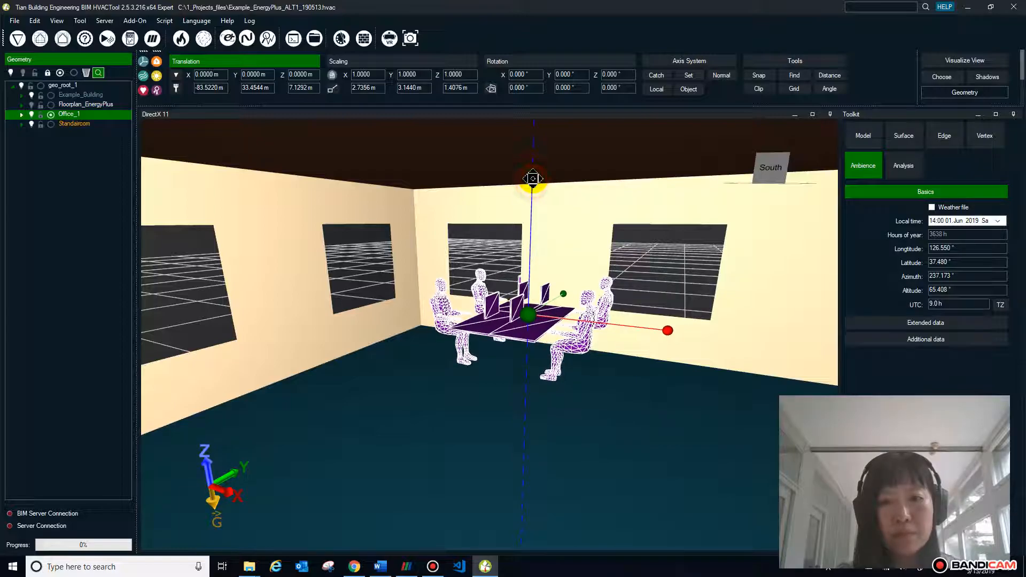
scroll(602, 406, up, 6)
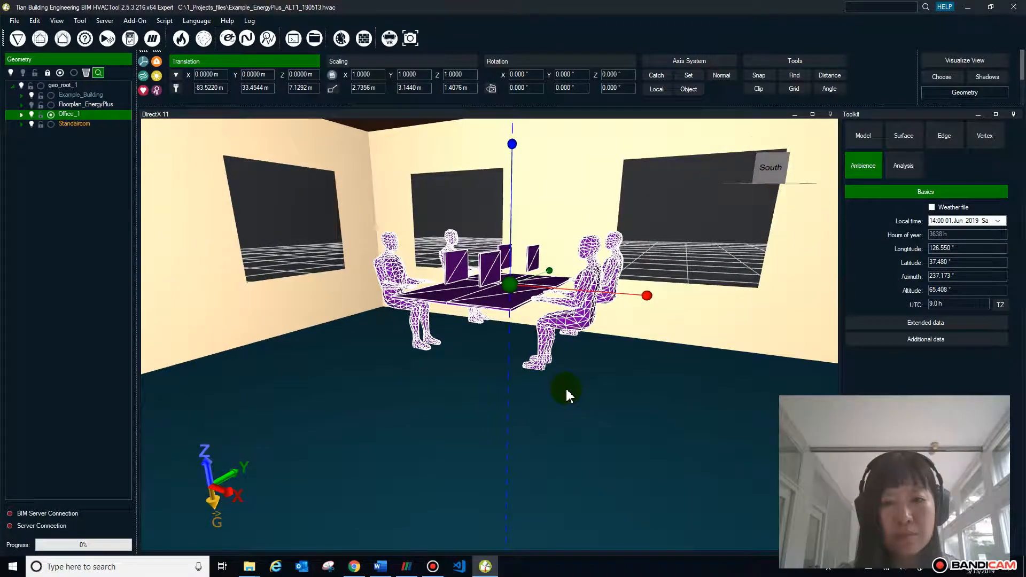
middle_drag(577, 394, 698, 315)
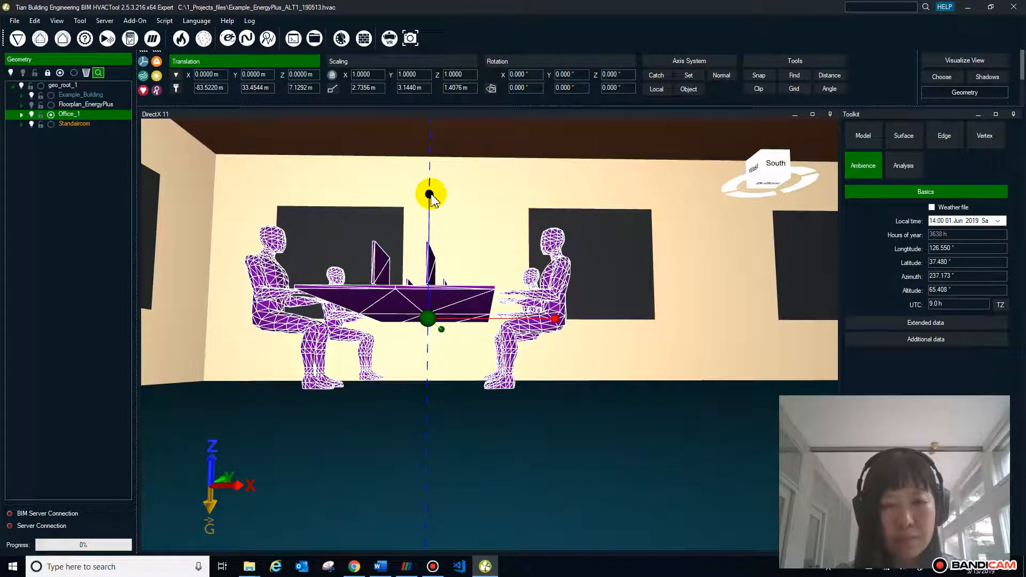
drag(431, 194, 430, 197)
Move Office_1 along the Y axis to about 30.84 m so that it stands inside the room
middle_drag(551, 365, 577, 503)
drag(417, 297, 418, 352)
scroll(420, 352, down, 3)
scroll(420, 353, up, 2)
scroll(420, 353, down, 2)
middle_drag(419, 345, 418, 306)
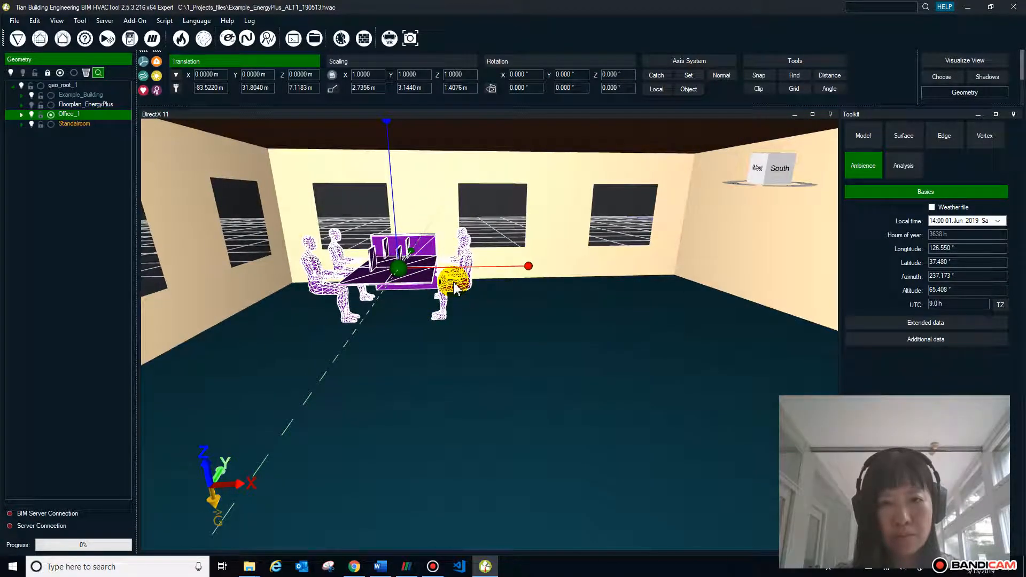
drag(411, 254, 429, 271)
middle_drag(543, 354, 620, 389)
drag(342, 280, 330, 255)
Duplicate Office_1 along the X axis, placing the copy at about -81.27 m
mouse_move(470, 332)
middle_down()
mouse_move(538, 373)
mouse_move(499, 331)
mouse_move(495, 355)
mouse_move(556, 380)
mouse_move(435, 361)
mouse_move(332, 355)
mouse_move(289, 367)
mouse_move(165, 348)
mouse_move(783, 341)
mouse_move(803, 362)
middle_up()
middle_drag(711, 347, 90, 366)
middle_drag(368, 393, 502, 434)
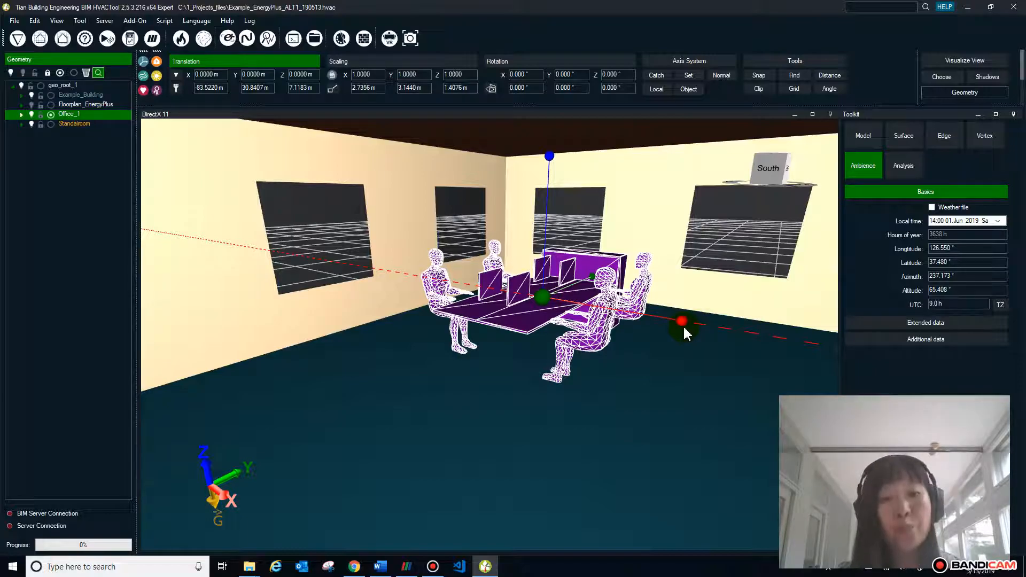
key(ctrl+c)
drag(683, 325, 715, 347)
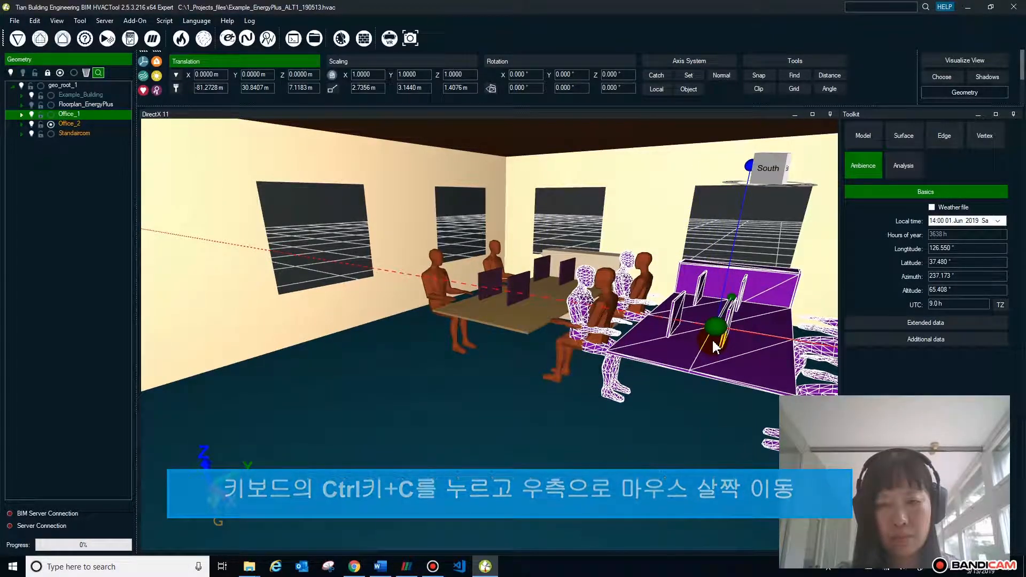
scroll(714, 346, down, 3)
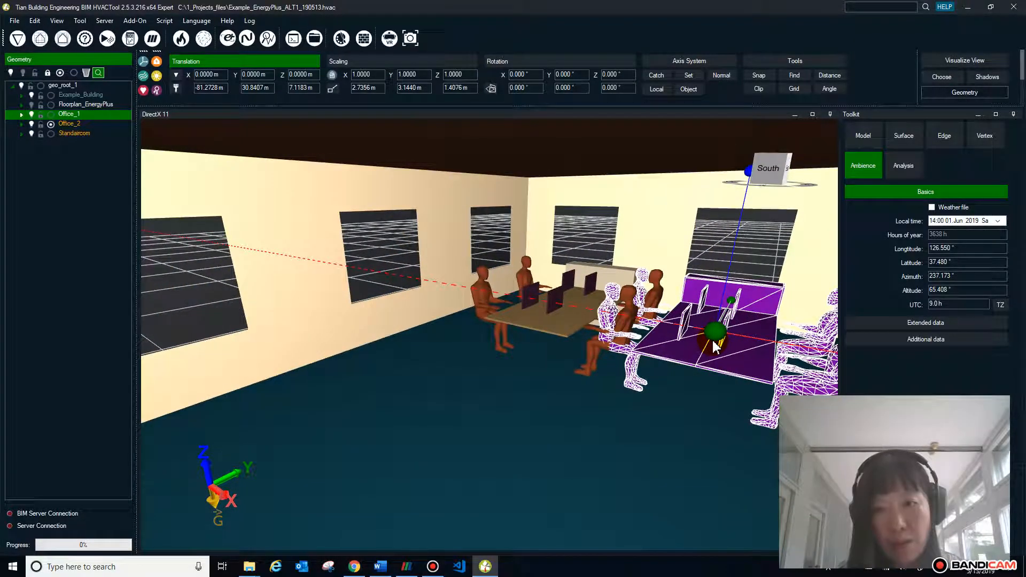
Shift the office copy further along the X axis to about -78.80 m, clear of the original workstation group
drag(712, 341, 726, 345)
middle_drag(717, 342, 347, 227)
drag(348, 224, 675, 325)
scroll(605, 306, down, 2)
scroll(573, 252, up, 2)
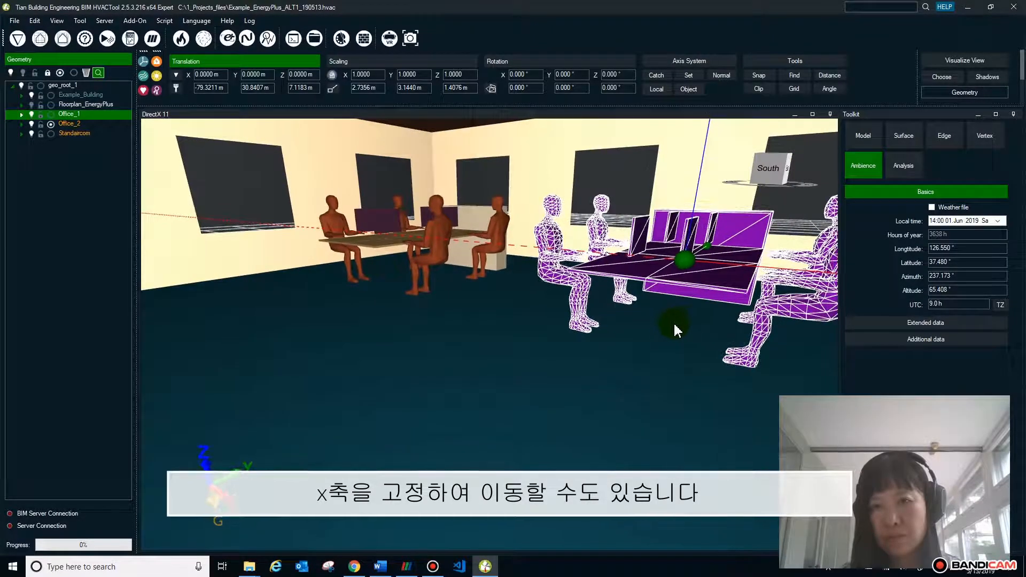
middle_drag(675, 325, 644, 324)
mouse_move(661, 269)
mouse_down()
mouse_move(676, 263)
mouse_move(743, 304)
mouse_up()
mouse_move(596, 335)
middle_down()
mouse_move(697, 348)
mouse_move(657, 333)
mouse_move(666, 323)
middle_up()
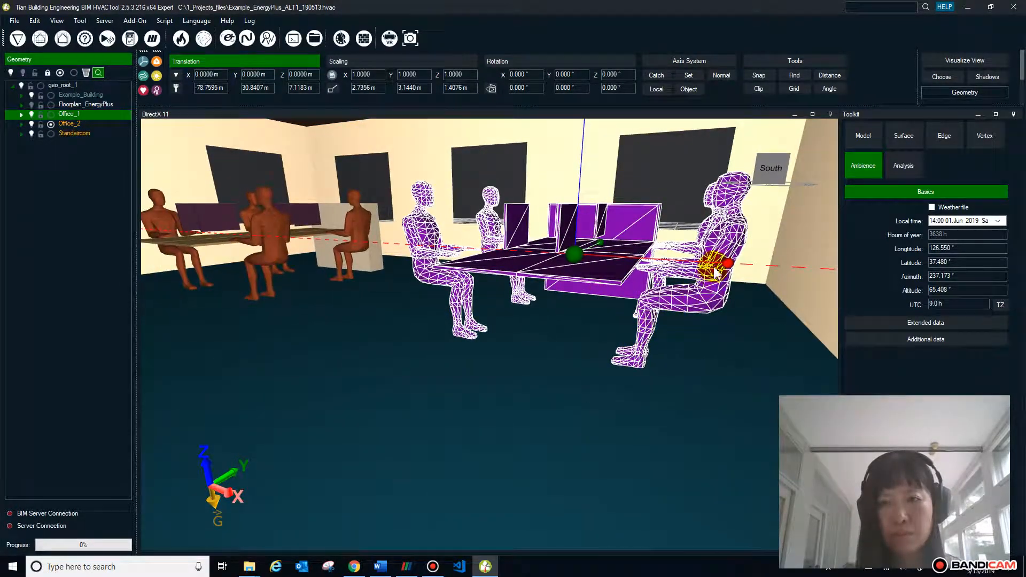
drag(729, 263, 723, 261)
middle_drag(599, 314, 531, 410)
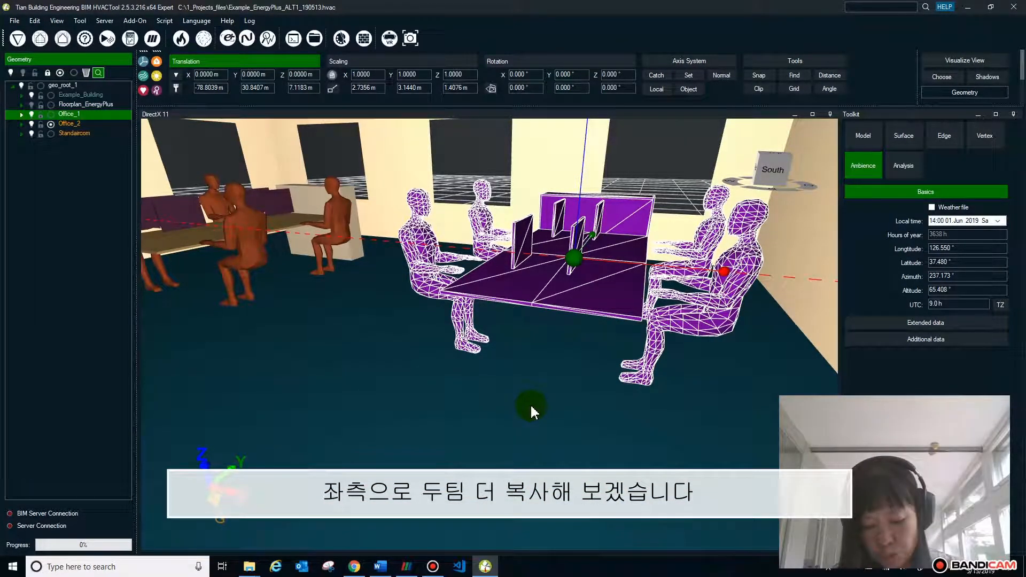
Duplicate Office_1 and Office_2 together along the Y axis, place the copies at about 27.05 m, and clear the selection
click(50, 115)
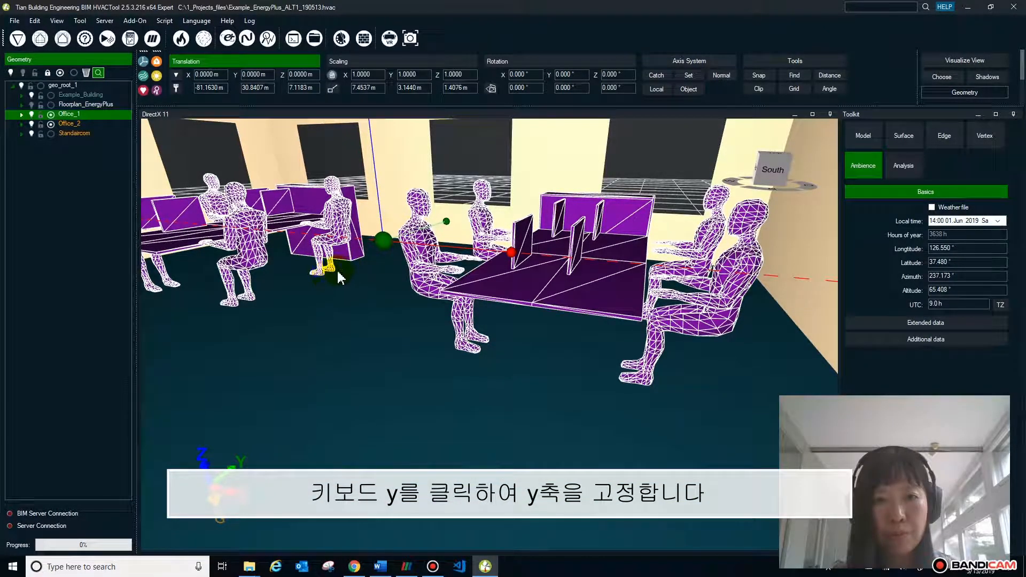
click(446, 222)
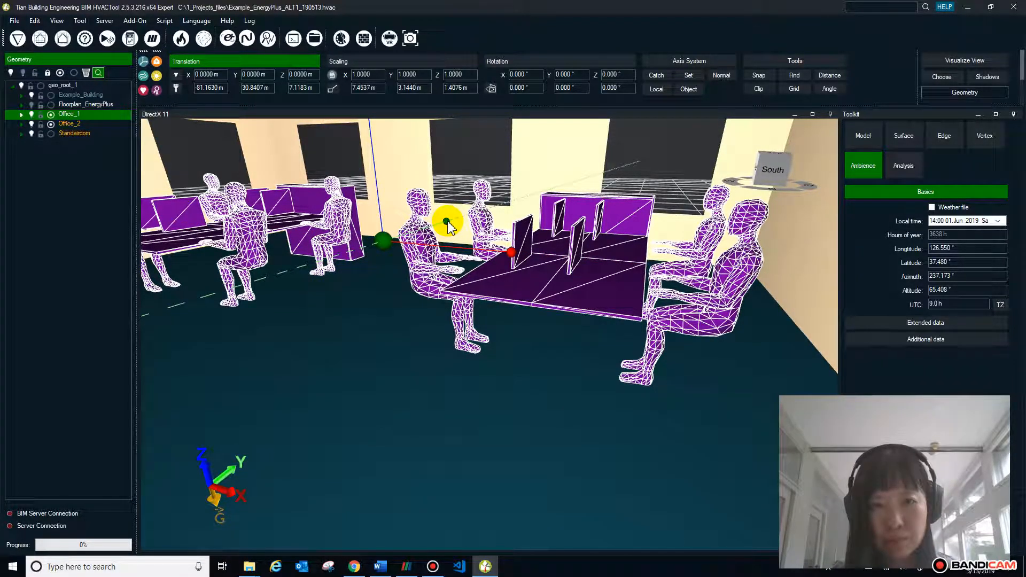
click(420, 256)
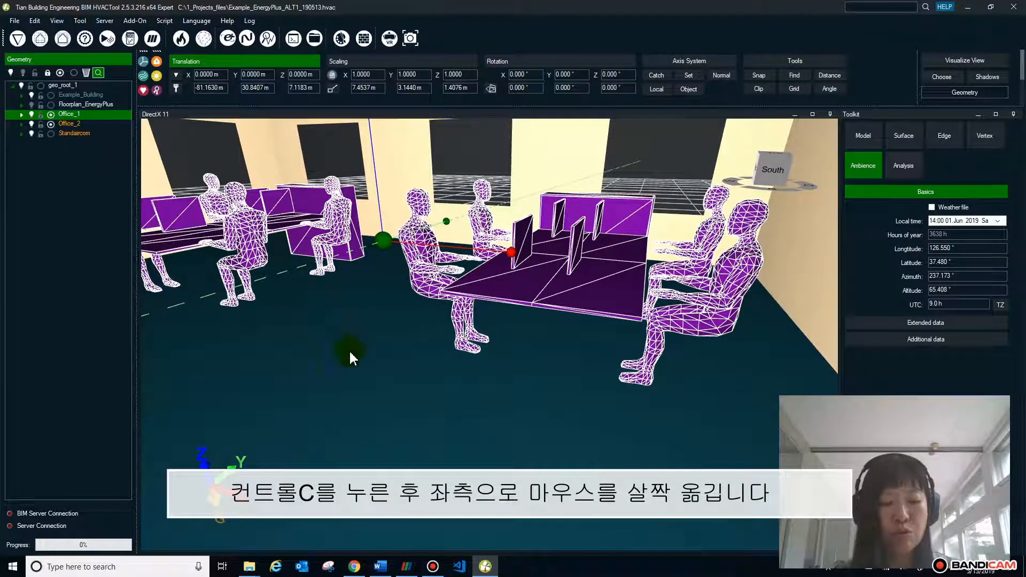
right_drag(383, 389, 338, 364)
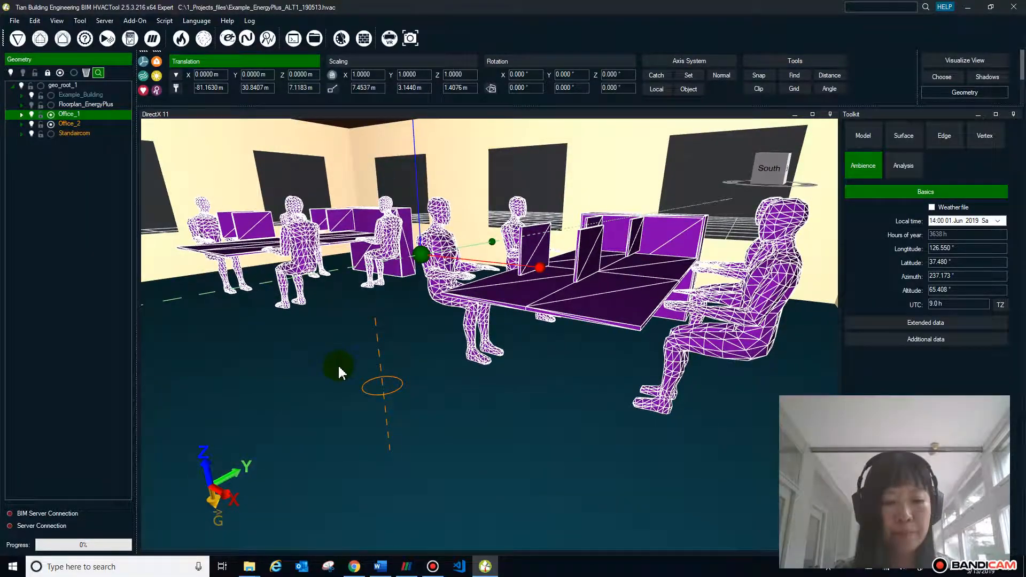
key(ctrl+v)
mouse_move(355, 344)
mouse_down()
mouse_move(360, 333)
mouse_move(344, 351)
mouse_up()
scroll(344, 351, down, 3)
middle_drag(345, 352, 408, 341)
drag(407, 341, 341, 414)
mouse_move(648, 486)
middle_down()
mouse_move(650, 505)
mouse_move(533, 489)
mouse_move(602, 457)
mouse_move(570, 461)
mouse_move(591, 455)
middle_up()
middle_drag(593, 411, 416, 292)
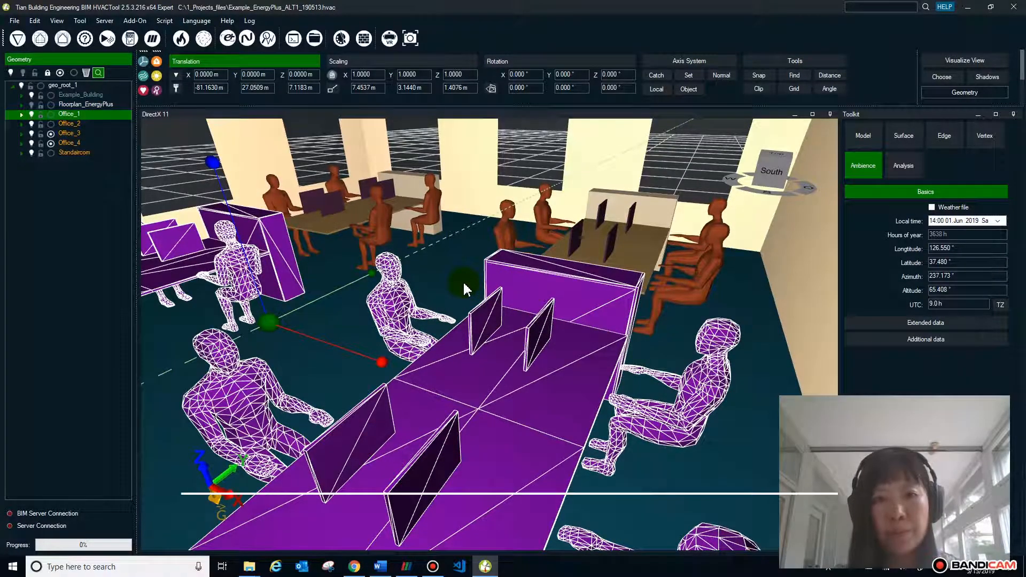
key(ctrl+d)
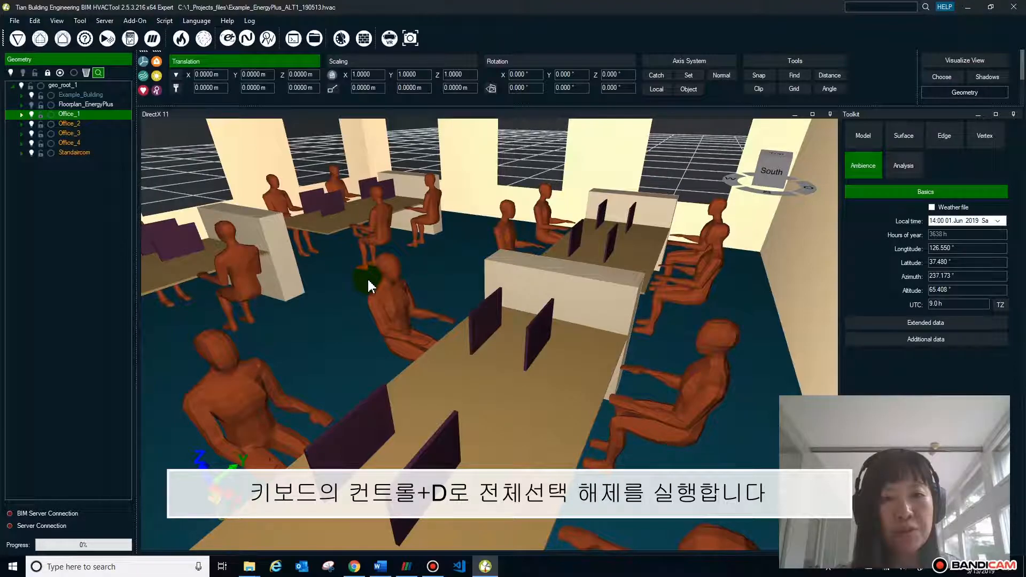
Select the Standaircon geometry and place it at the room's floor corner, at about X -86.46, Y 34.15, Z 6.40 m
middle_drag(354, 297, 447, 244)
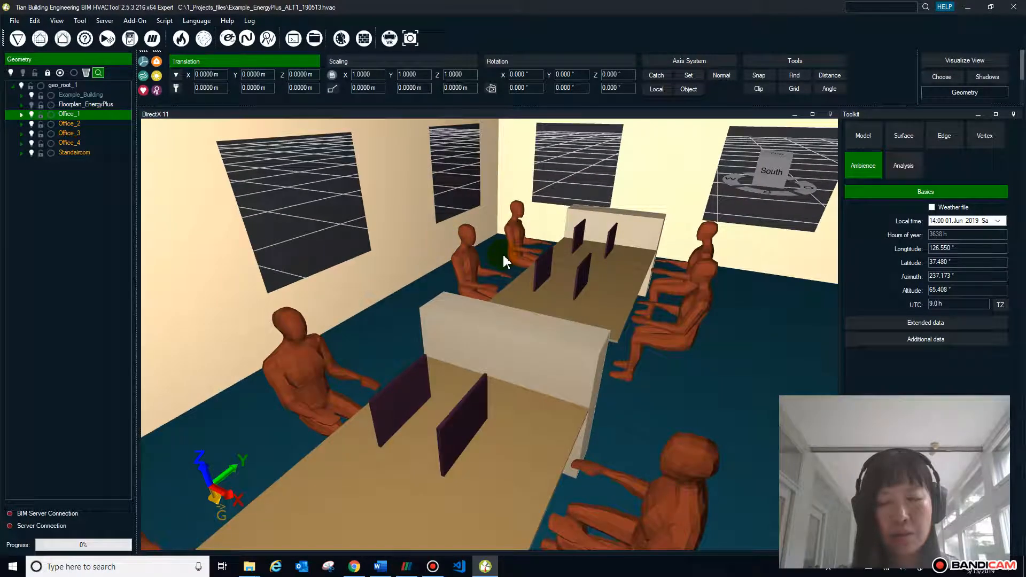
scroll(522, 265, up, 3)
middle_drag(544, 255, 604, 286)
scroll(597, 275, up, 3)
scroll(595, 274, down, 3)
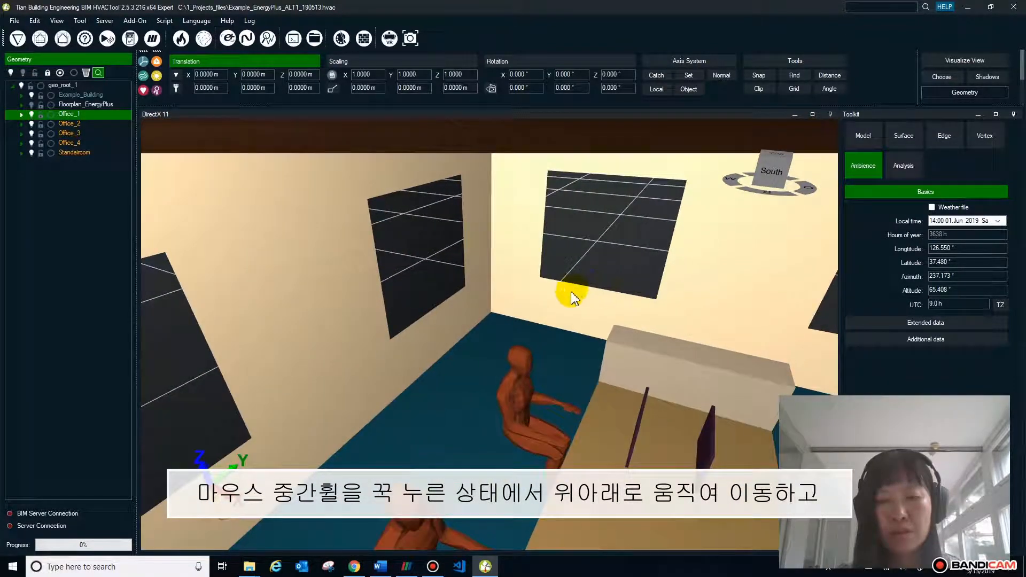
scroll(568, 293, up, 3)
scroll(536, 316, down, 1)
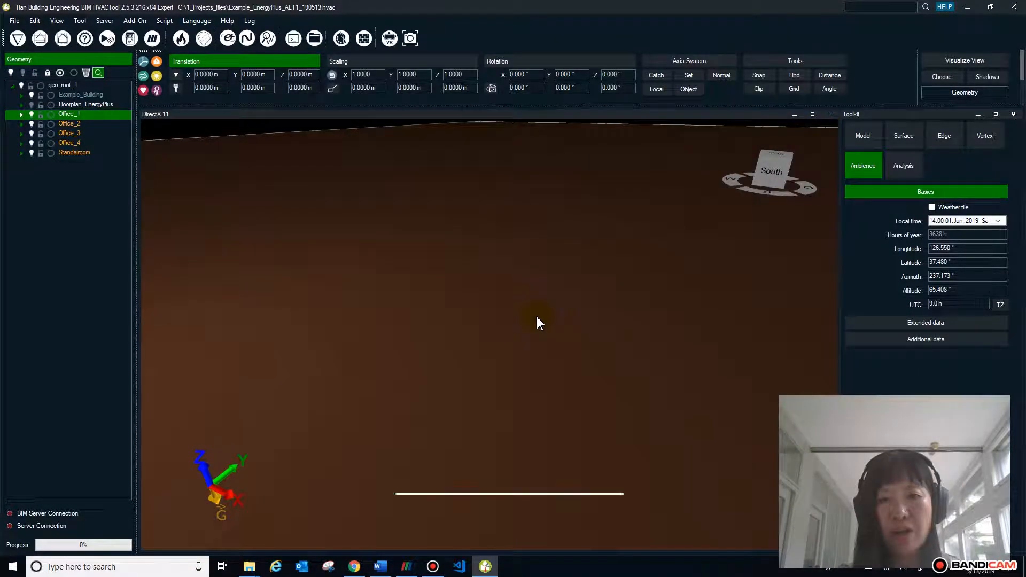
scroll(536, 317, up, 1)
drag(535, 353, 526, 335)
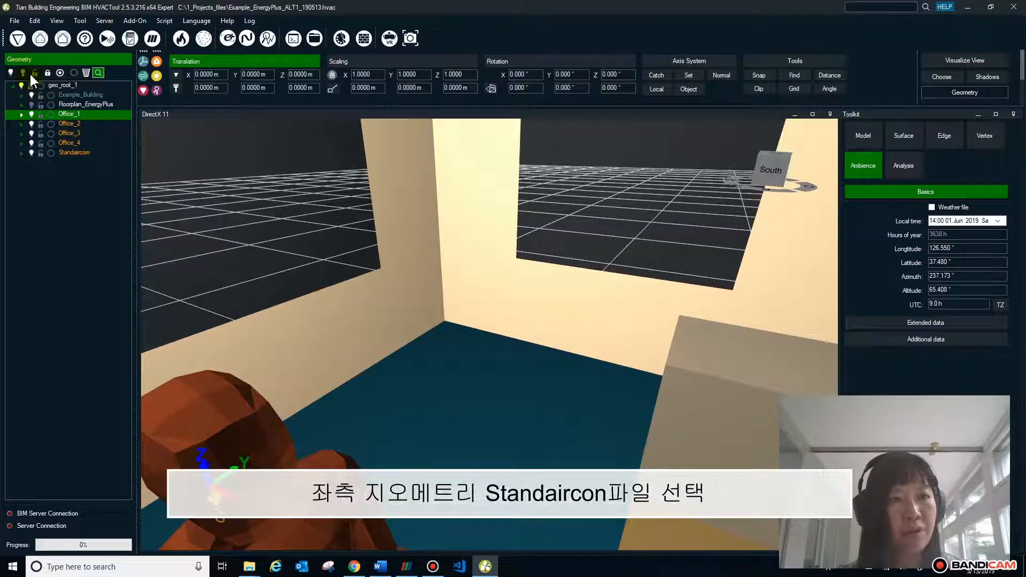
click(52, 156)
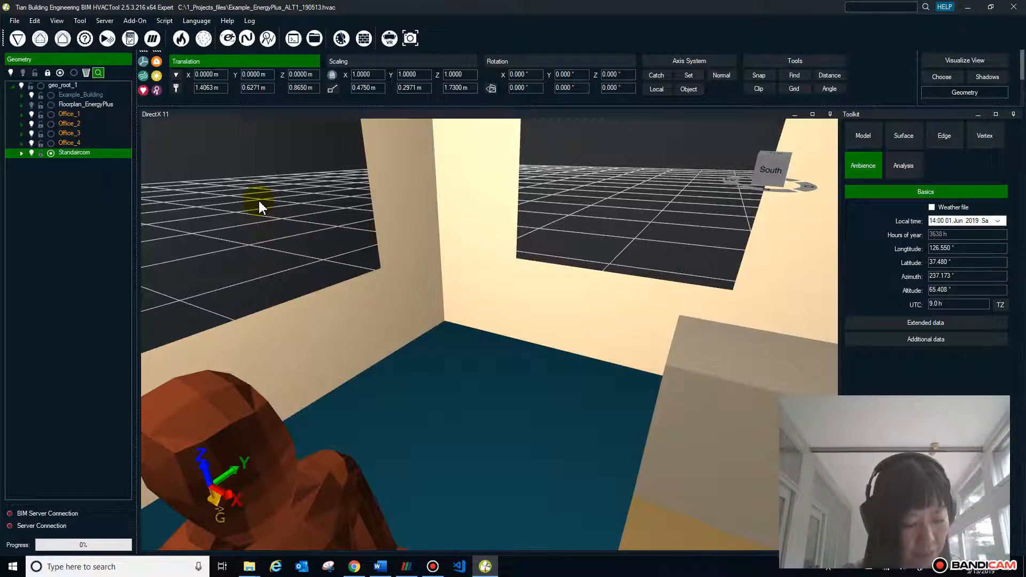
click(175, 76)
click(376, 220)
click(448, 326)
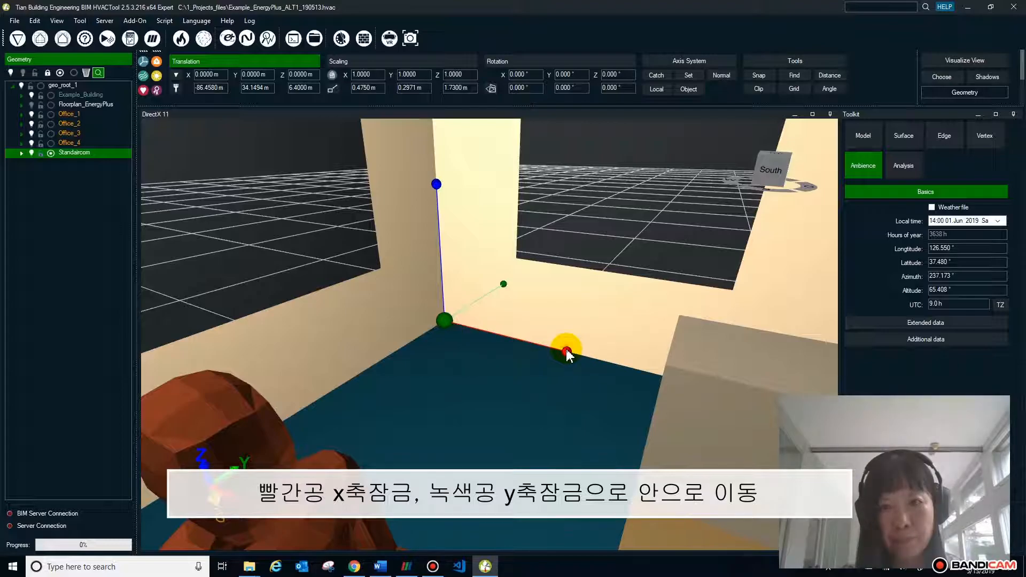
Move the Standaircon along the X axis to about -84.83 m, away from the room's corner
drag(573, 350, 623, 370)
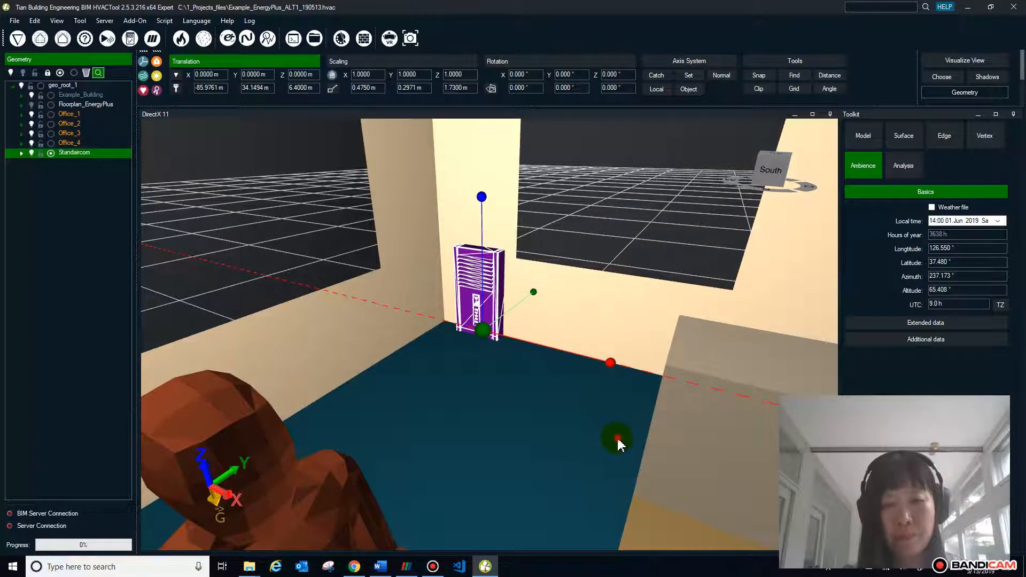
middle_drag(617, 439, 691, 447)
click(566, 357)
drag(555, 362, 685, 396)
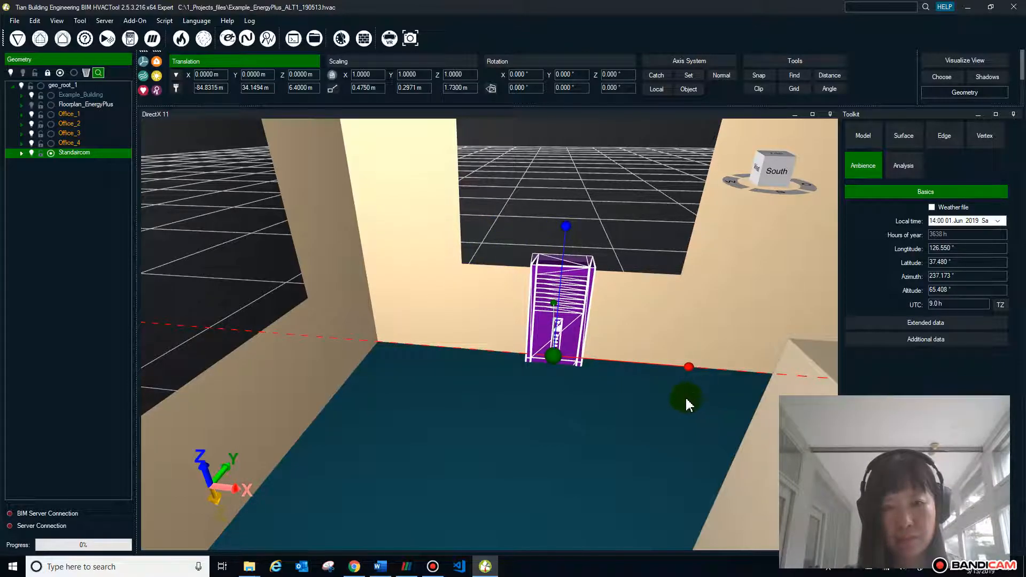
Raise the Standaircon along the Z axis to about 7.39 m and turn on snap mode
middle_drag(661, 411, 637, 429)
click(551, 275)
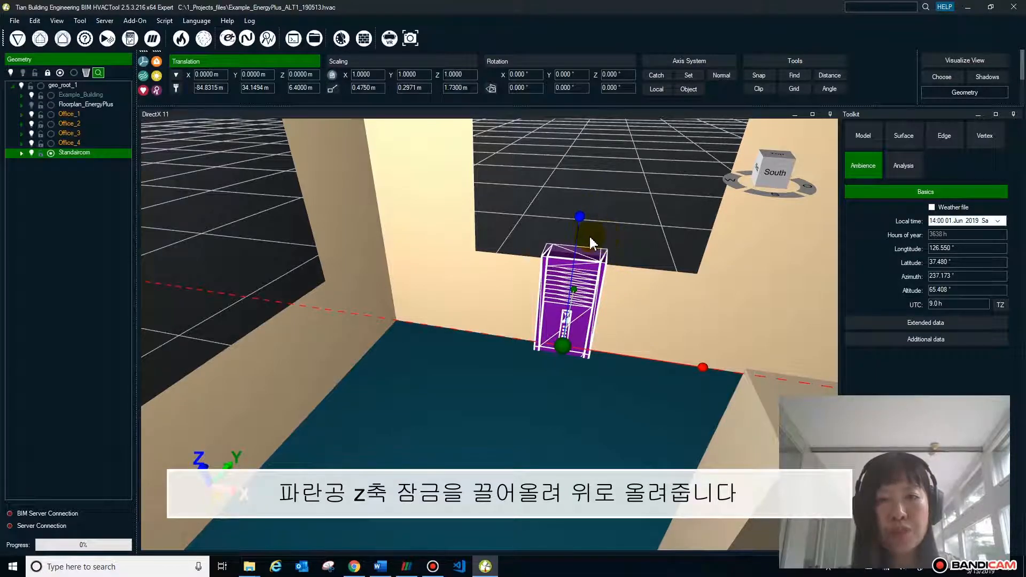
drag(582, 223, 617, 42)
mouse_move(670, 424)
middle_down()
mouse_move(752, 384)
mouse_move(182, 383)
mouse_move(739, 388)
mouse_move(680, 394)
mouse_move(658, 384)
middle_up()
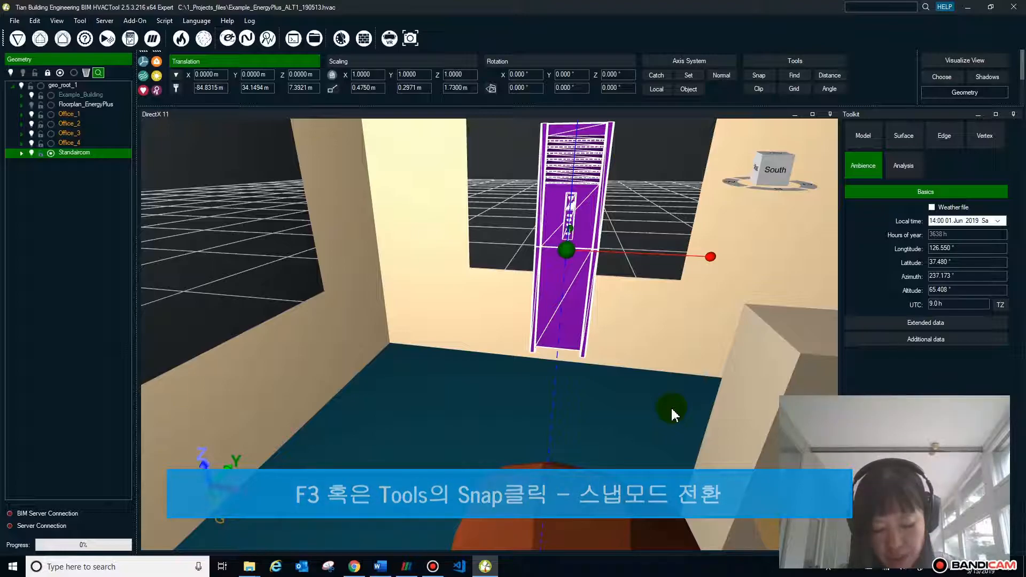
key(F3)
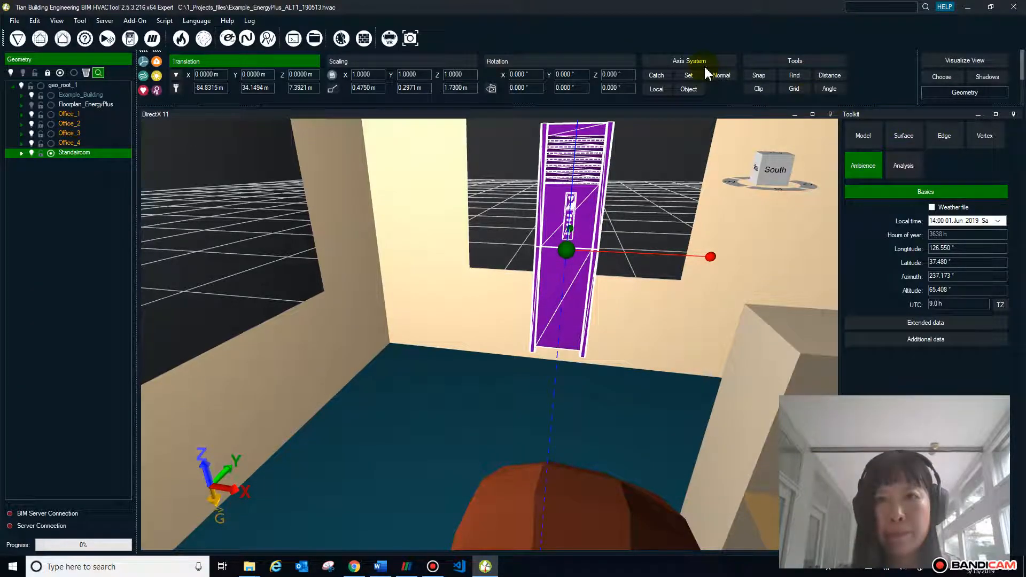
click(761, 76)
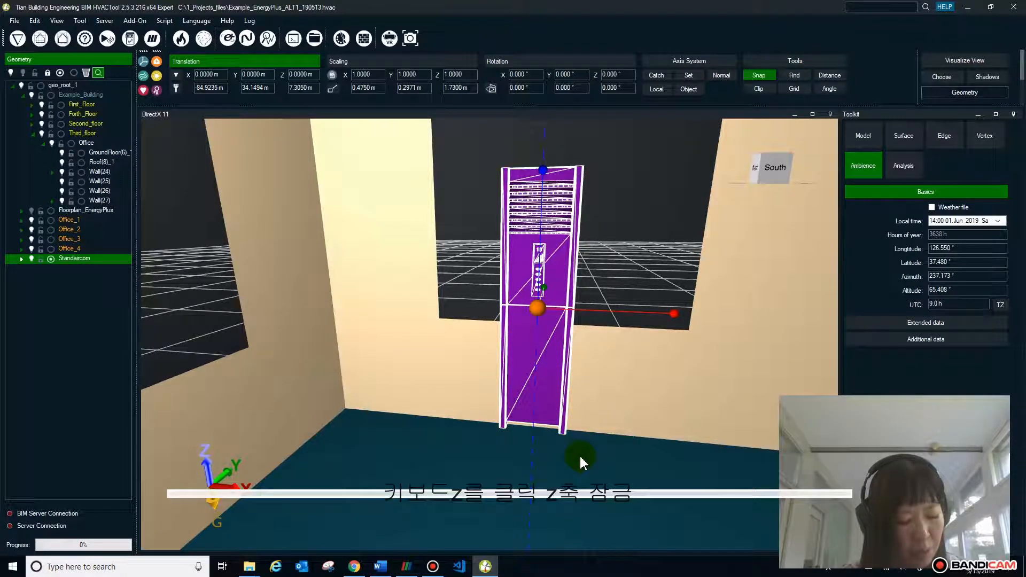
Examine up close how the Standaircon's feet sit relative to the room's floor
scroll(580, 457, up, 3)
scroll(580, 458, down, 3)
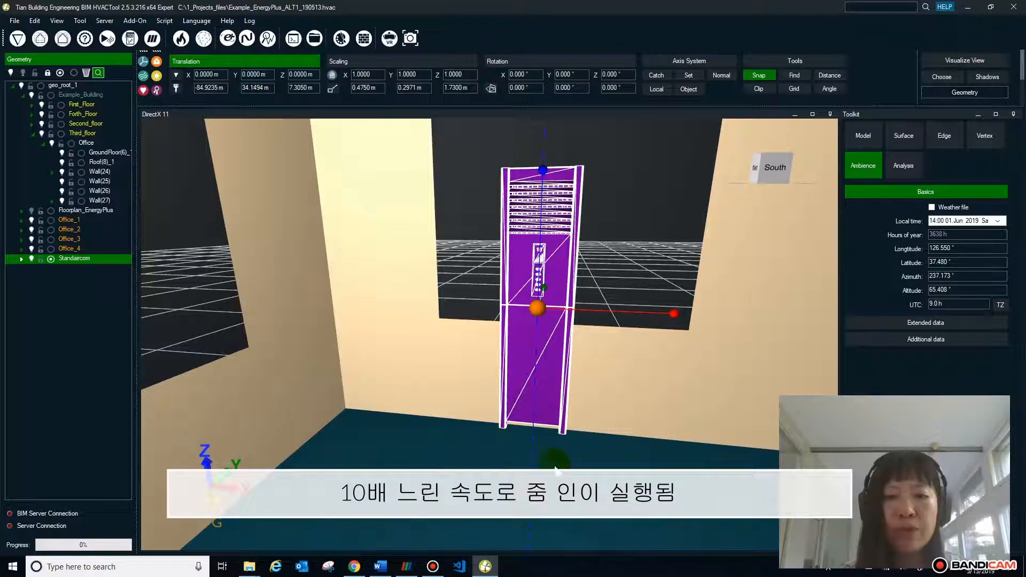
shift+scroll(554, 436, up, 10)
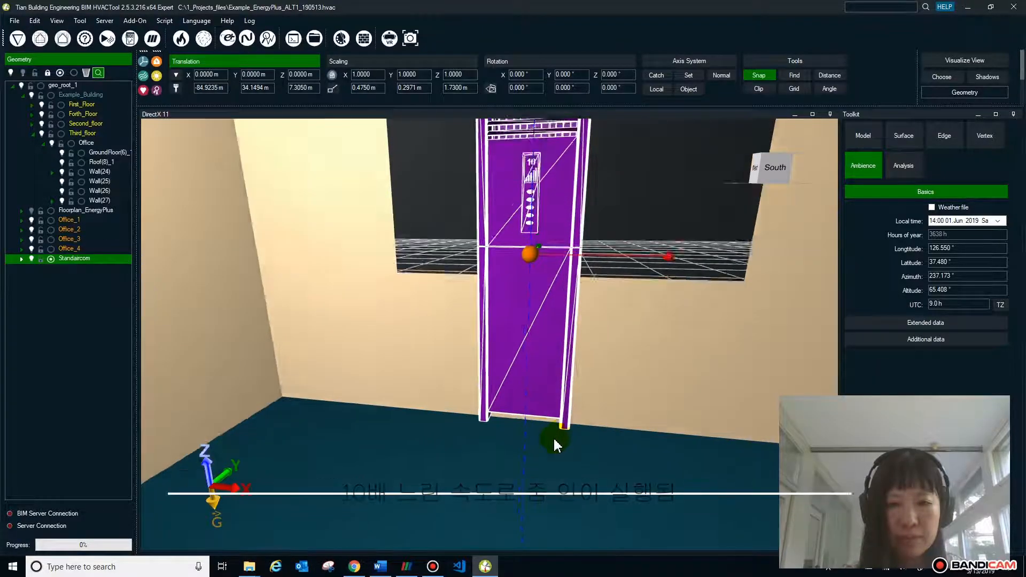
scroll(553, 437, up, 6)
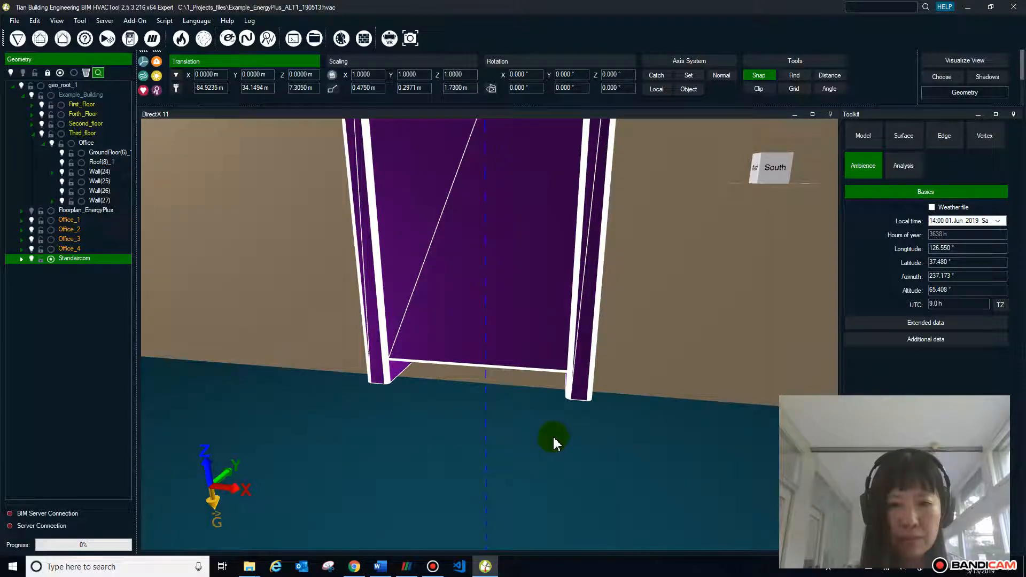
middle_drag(556, 441, 565, 405)
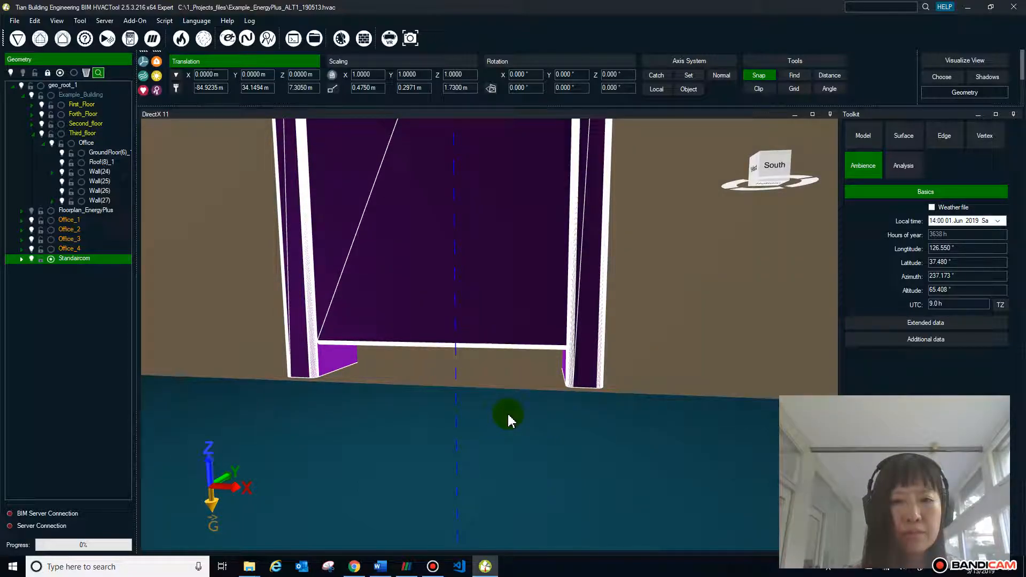
scroll(508, 412, up, 1)
middle_drag(507, 405, 542, 416)
scroll(530, 405, up, 3)
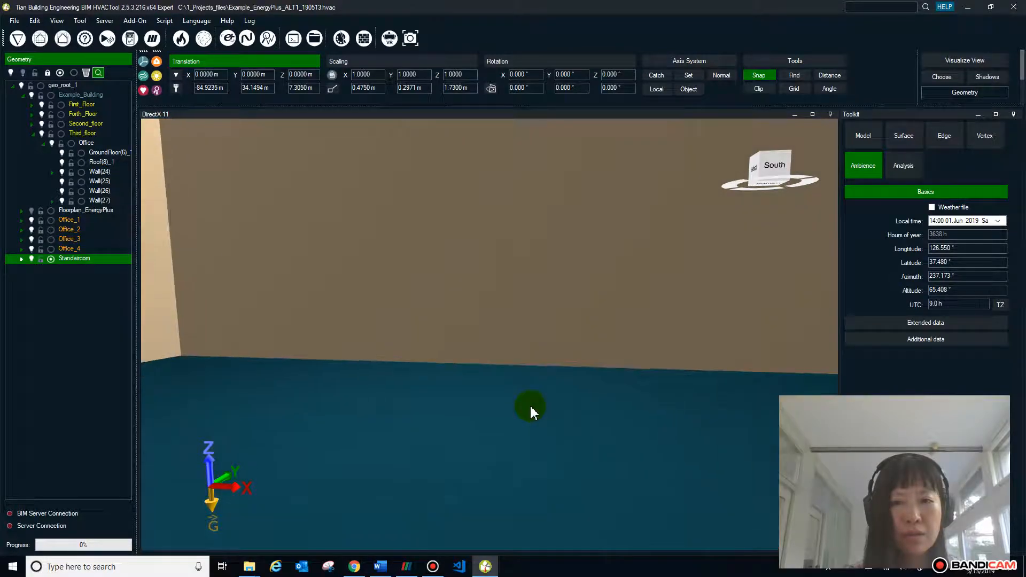
scroll(513, 404, down, 4)
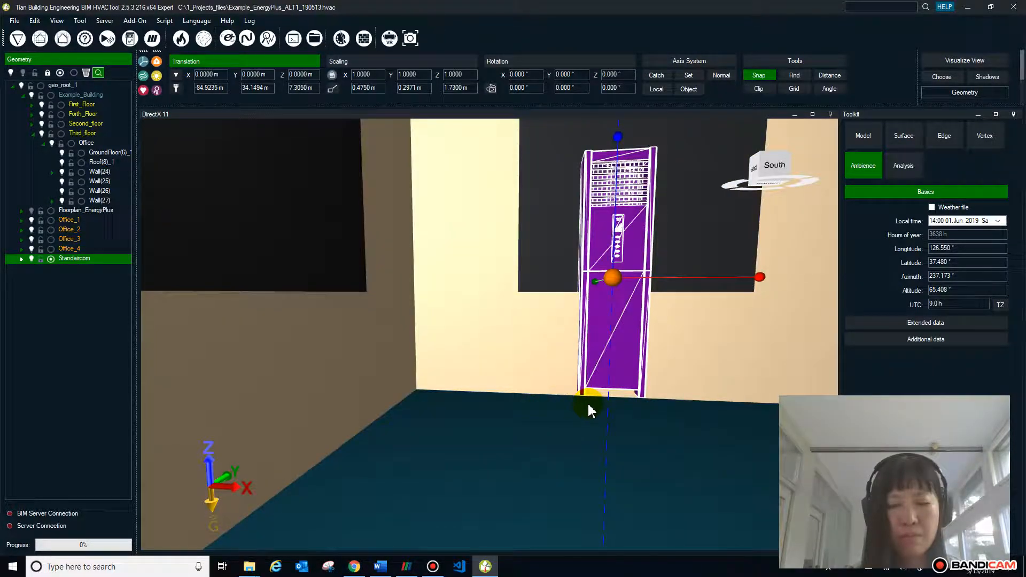
middle_drag(587, 403, 581, 408)
scroll(594, 423, up, 5)
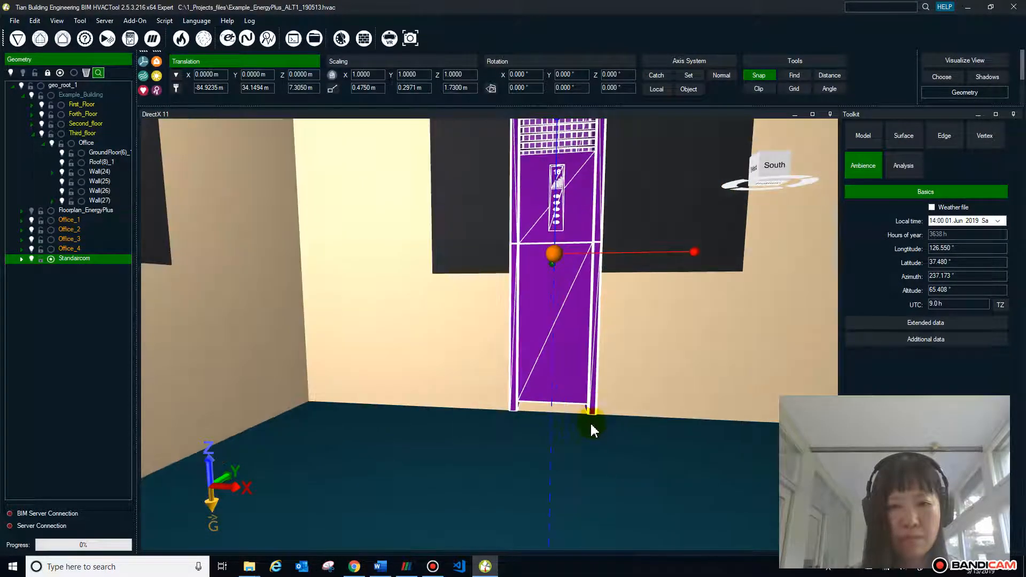
scroll(552, 404, up, 2)
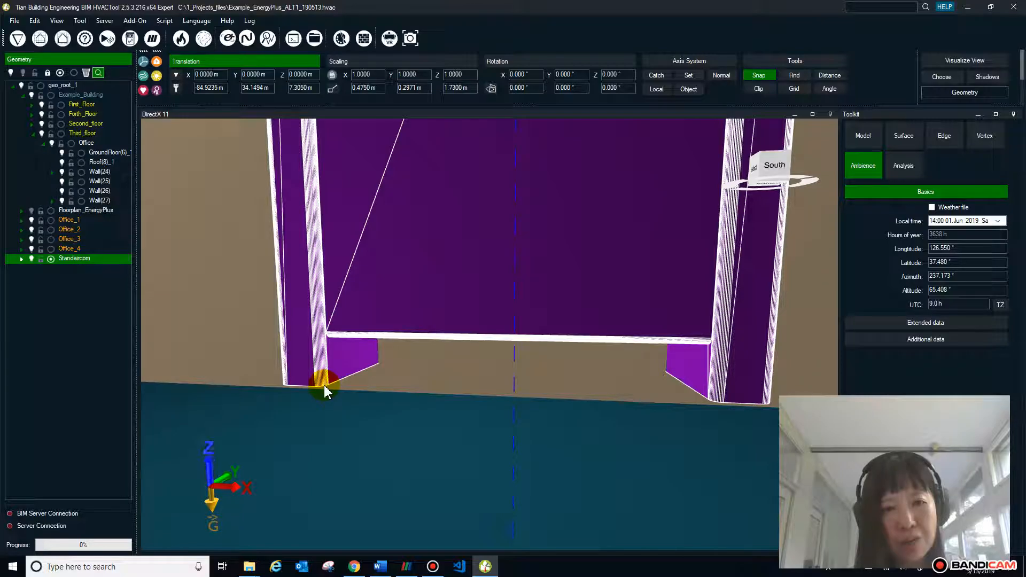
Set the Standaircon's axis origin at its foot, at Z 6.44 m, and lower the unit along Z to the floor at 6.40 m
click(349, 372)
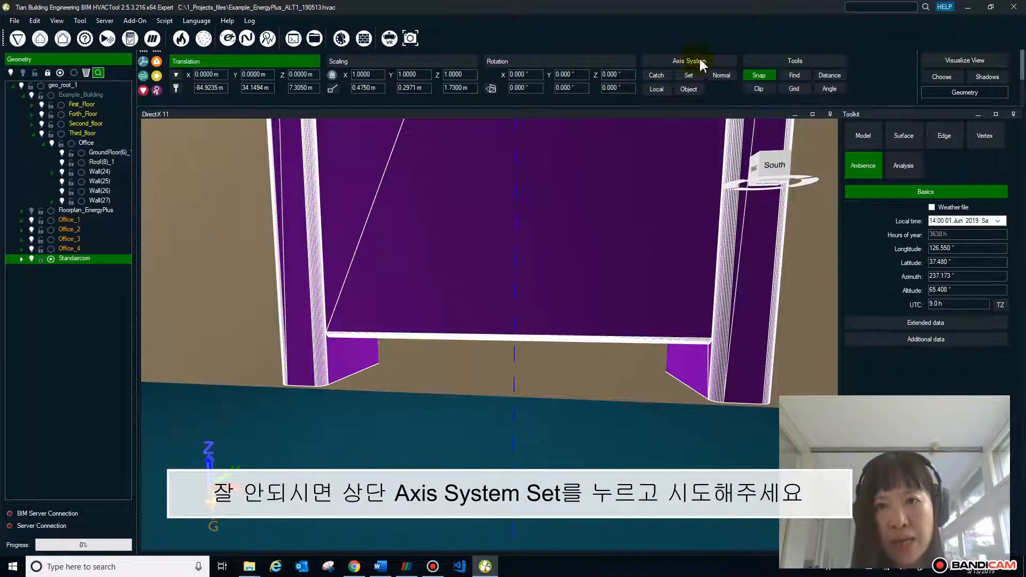
click(691, 75)
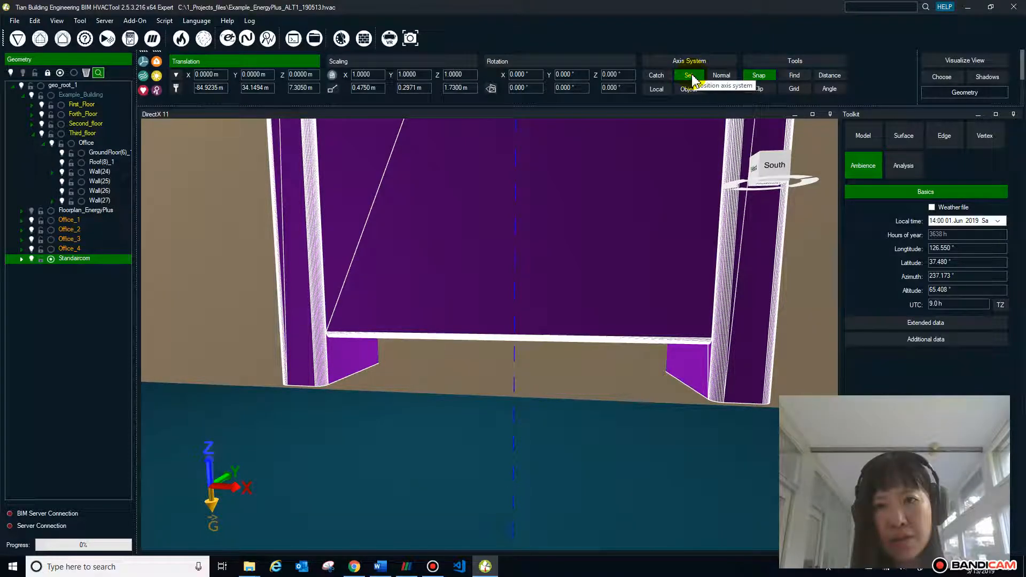
click(693, 76)
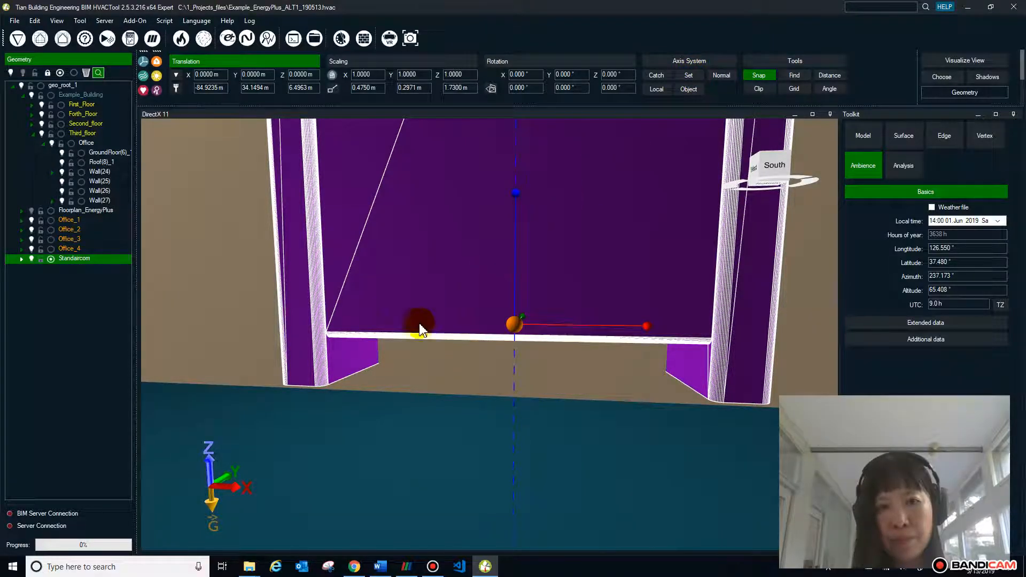
click(324, 386)
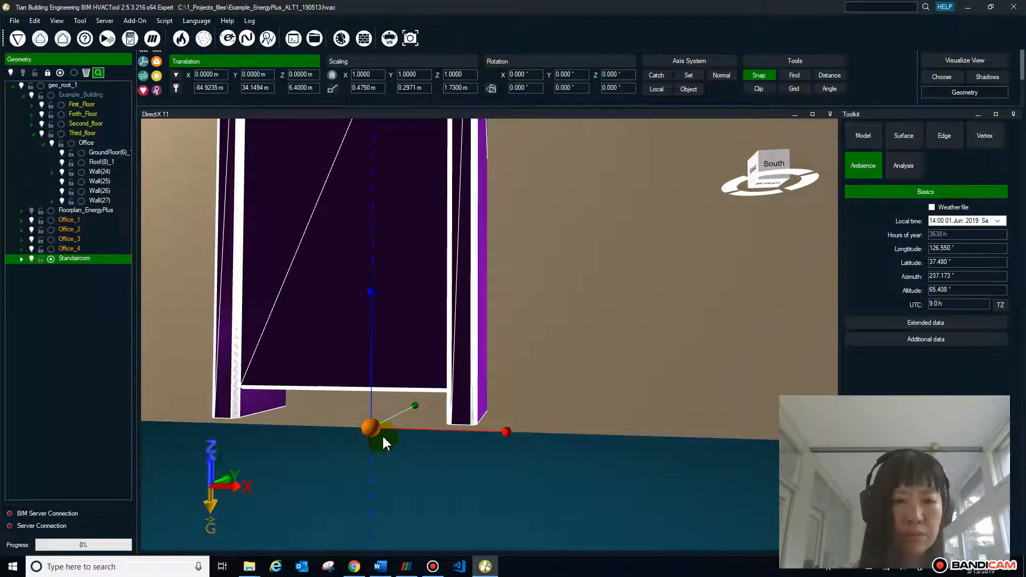
click(231, 419)
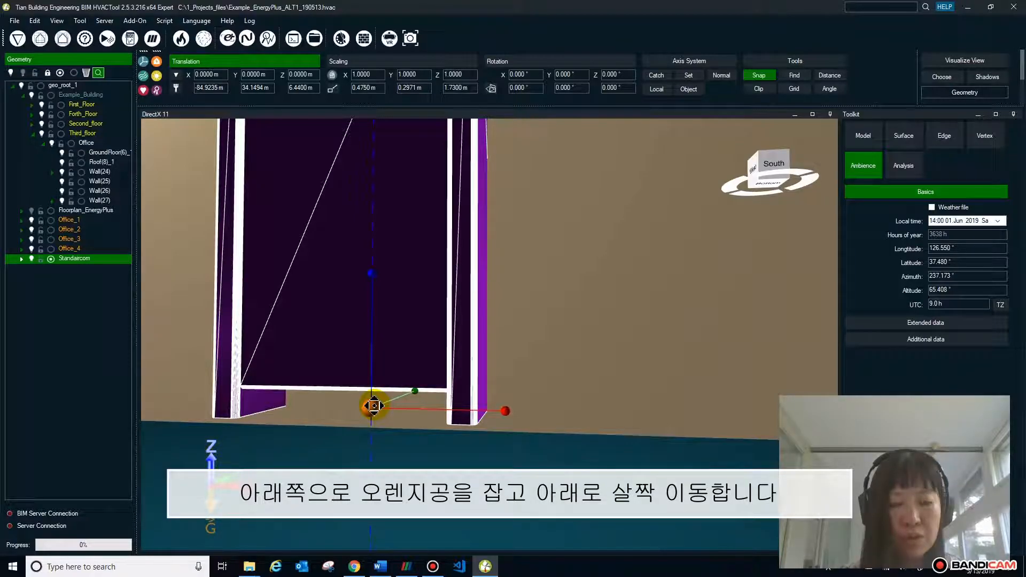
drag(374, 406, 373, 408)
middle_drag(489, 475, 369, 483)
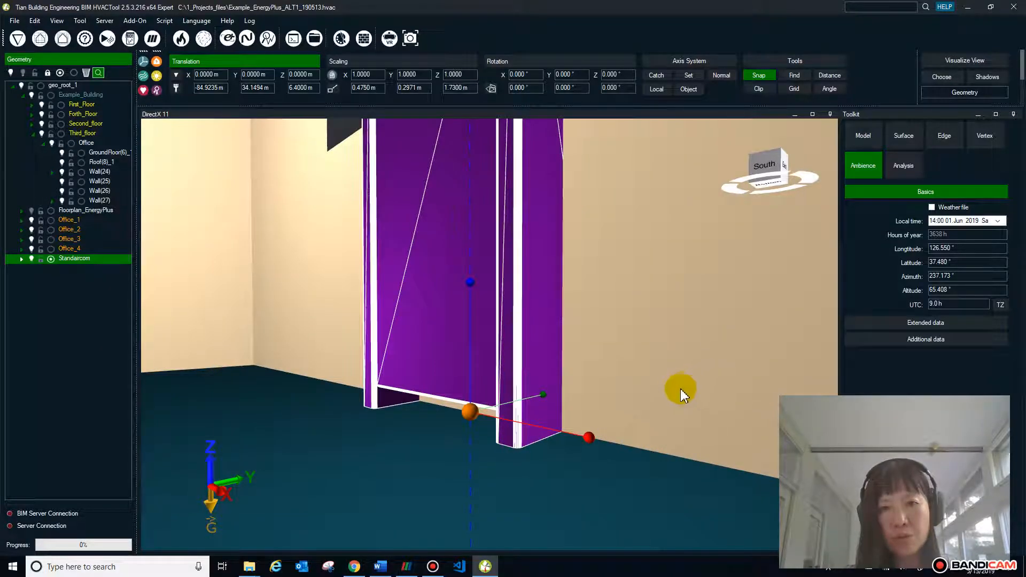
Lock movement to the Y axis and set the Standaircon's axis origin at the middle of its back lower edge, at Y 34.298 m
mouse_move(729, 352)
middle_down()
mouse_move(465, 401)
mouse_move(319, 384)
middle_up()
scroll(636, 358, down, 2)
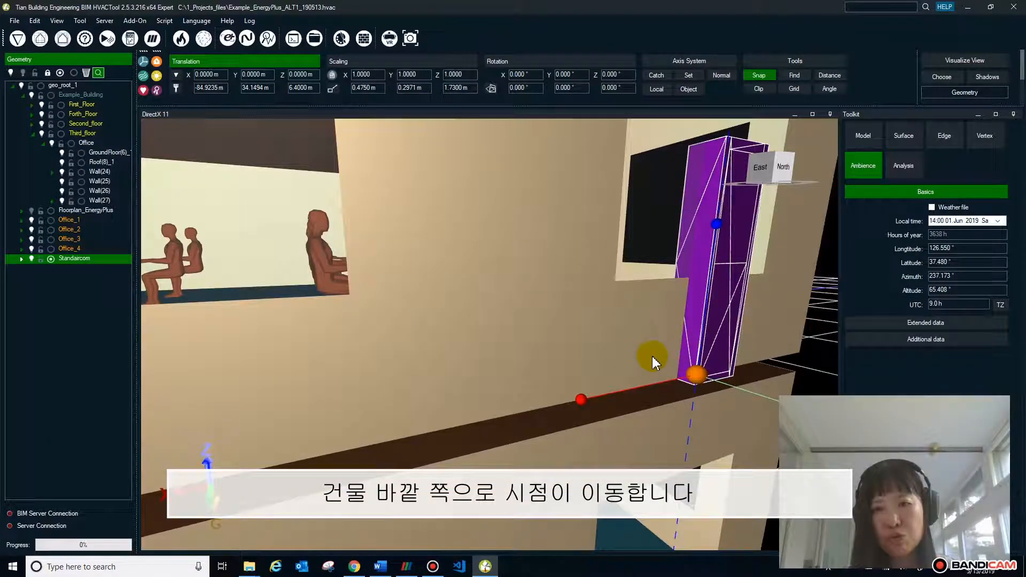
middle_drag(651, 356, 606, 370)
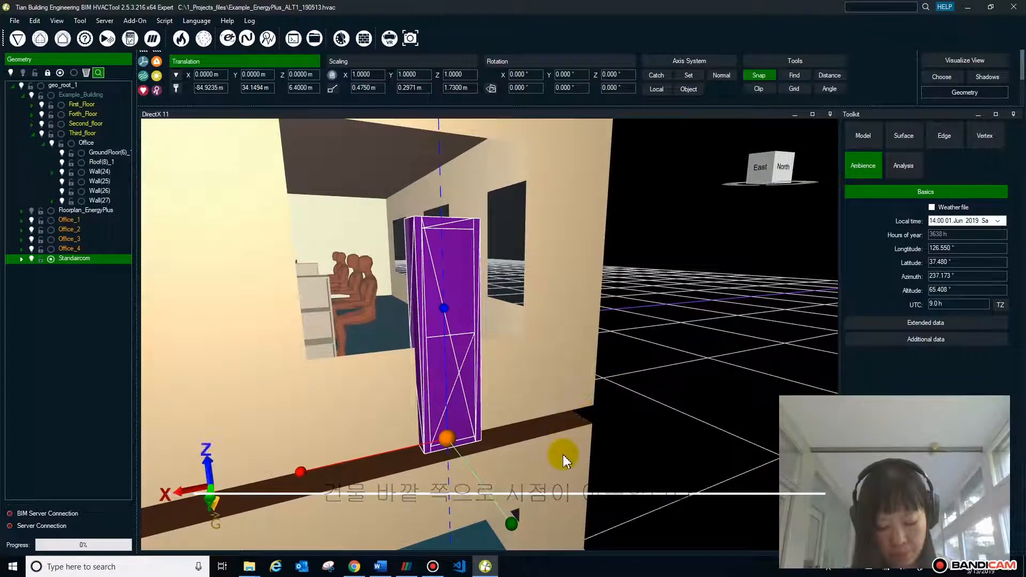
drag(542, 452, 467, 476)
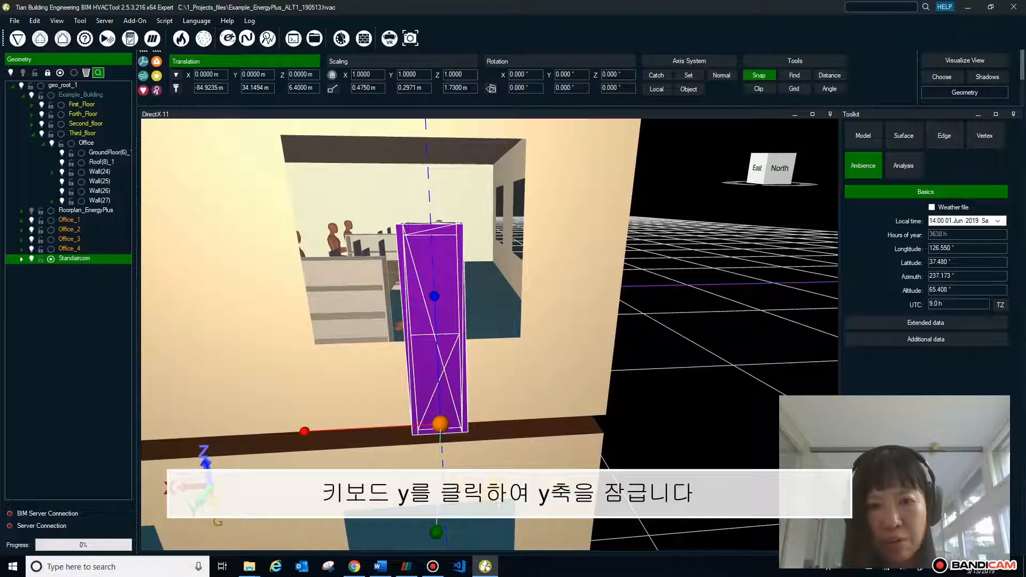
key(y)
scroll(458, 450, up, 3)
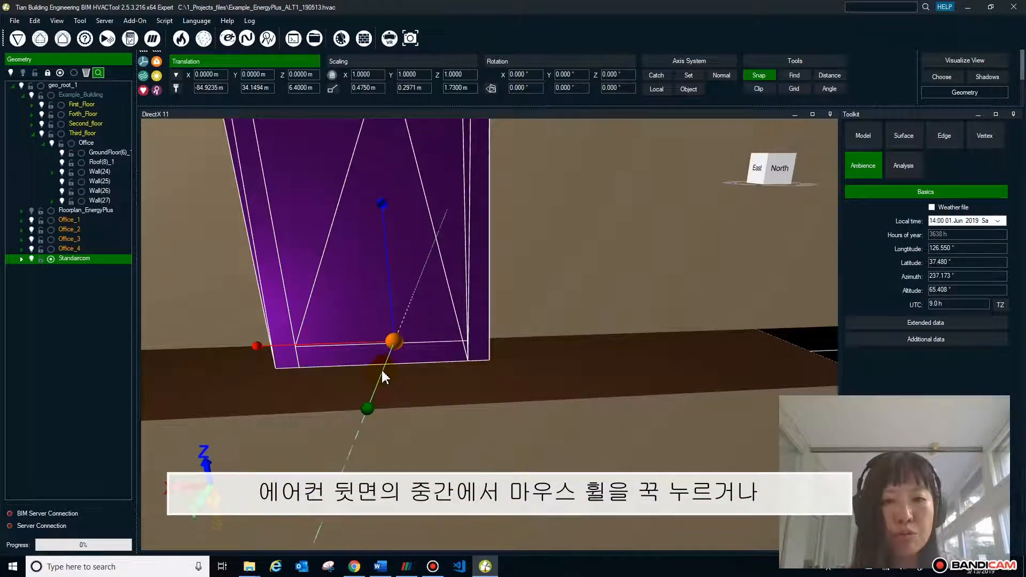
click(423, 440)
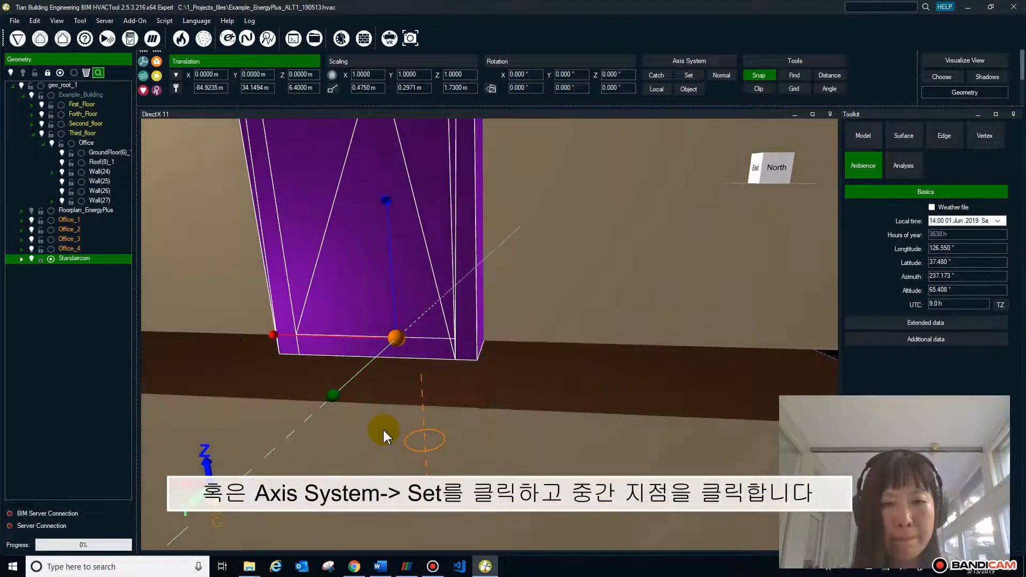
click(384, 354)
click(412, 406)
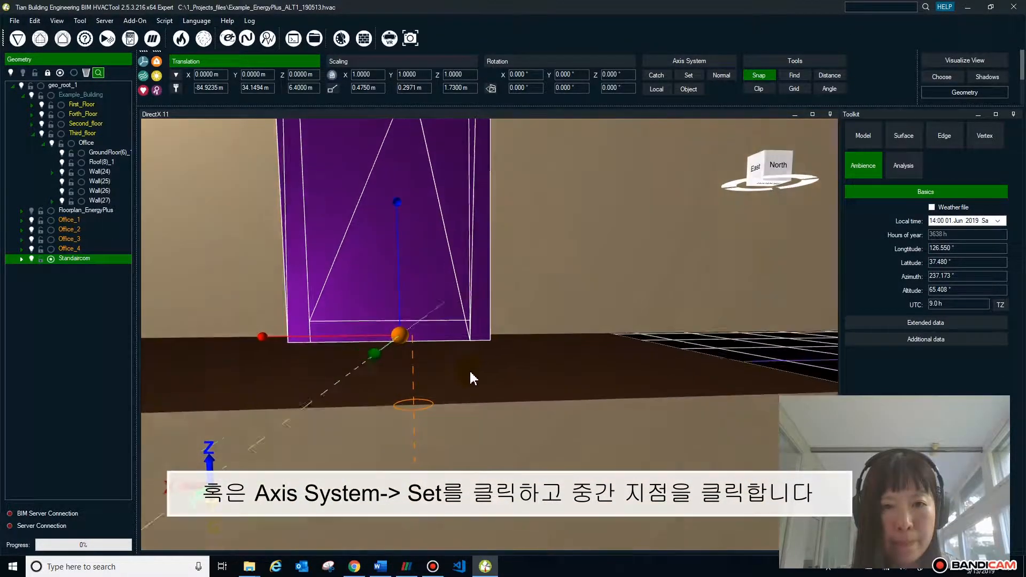
middle_drag(470, 372, 414, 429)
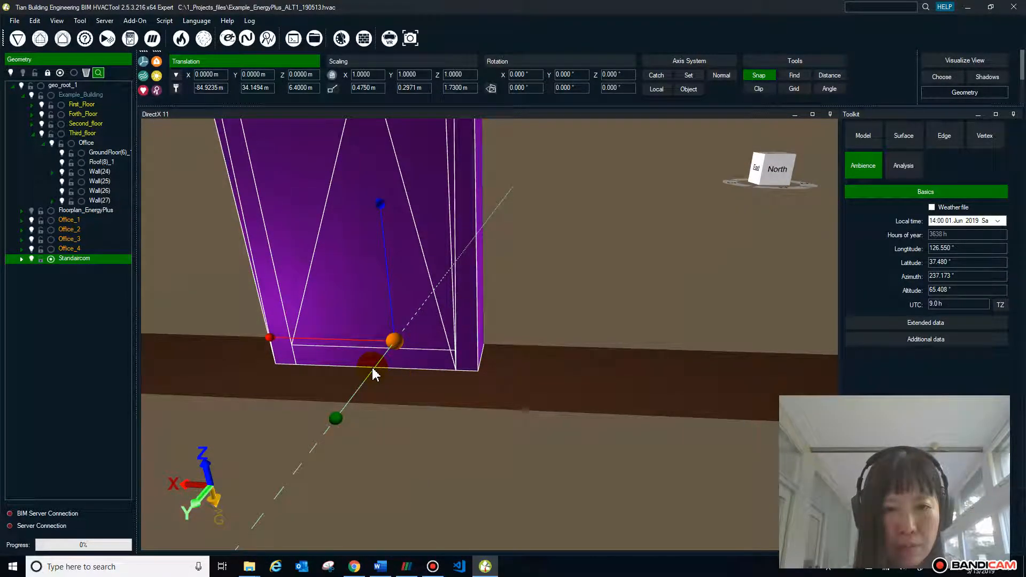
click(373, 374)
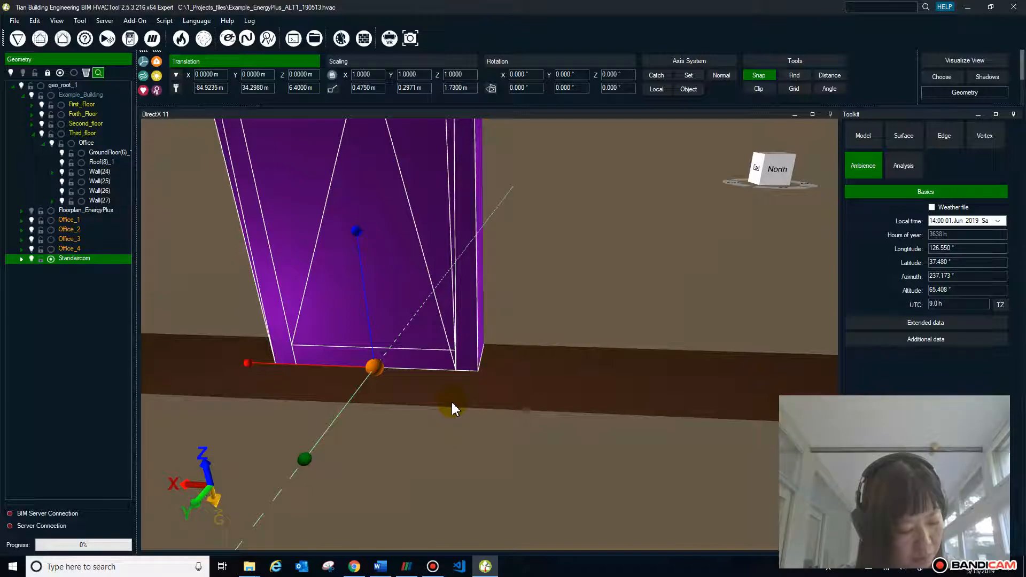
Move the Standaircon along the Y axis until its back meets the room's wall, at Y 34.149 m
drag(542, 401, 377, 398)
middle_drag(376, 396, 374, 396)
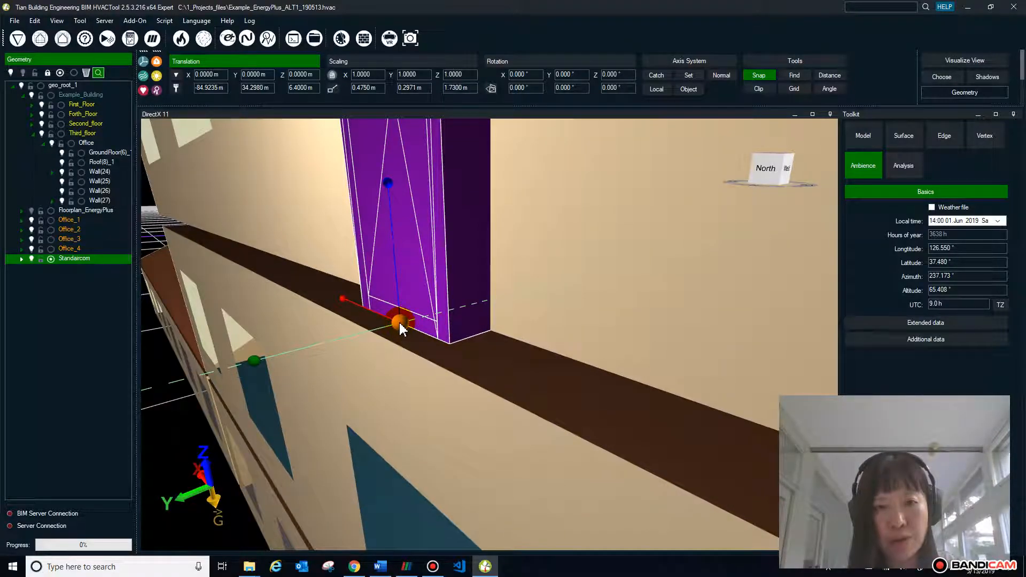
drag(399, 320, 438, 312)
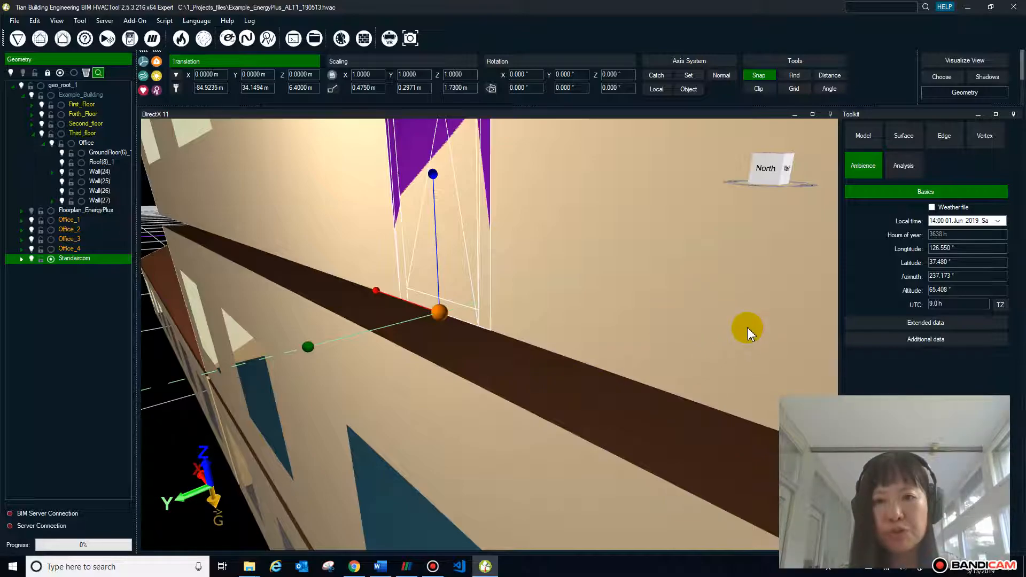
Examine the Standaircon's placement from inside the room and release the Y-axis lock
drag(761, 307, 601, 354)
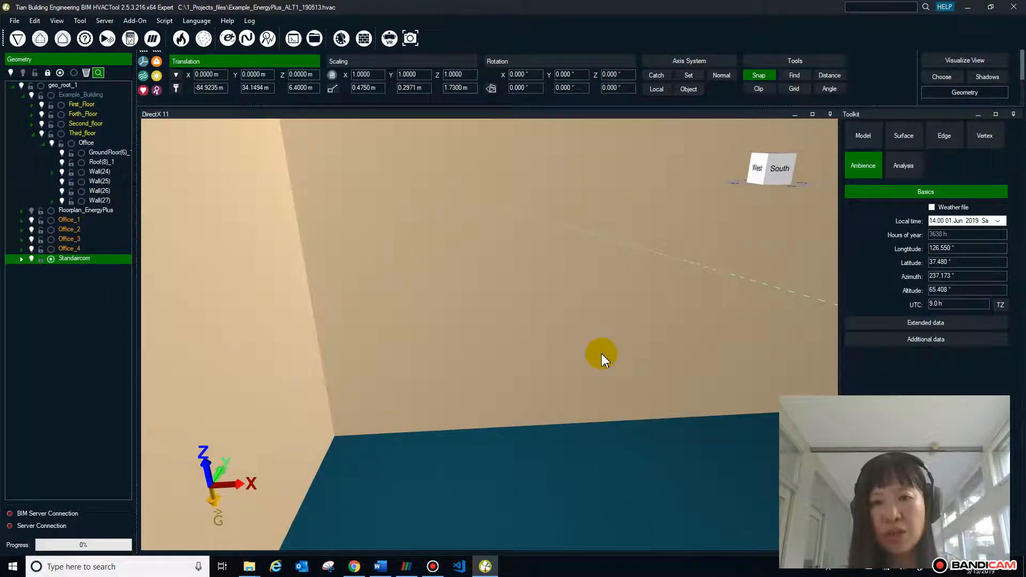
scroll(602, 354, down, 3)
middle_drag(700, 358, 646, 355)
drag(606, 375, 476, 384)
scroll(678, 326, down, 5)
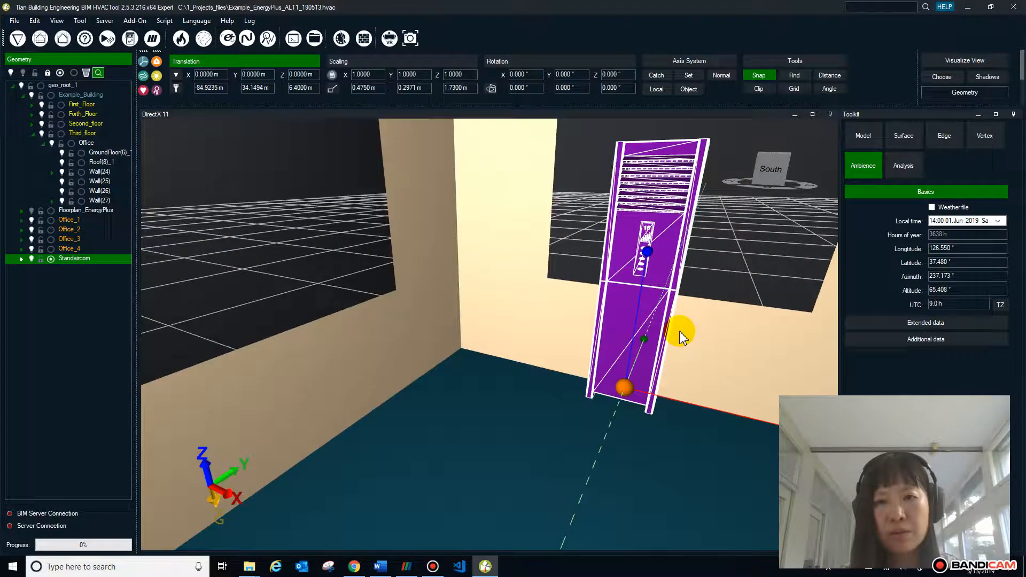
drag(658, 441, 702, 454)
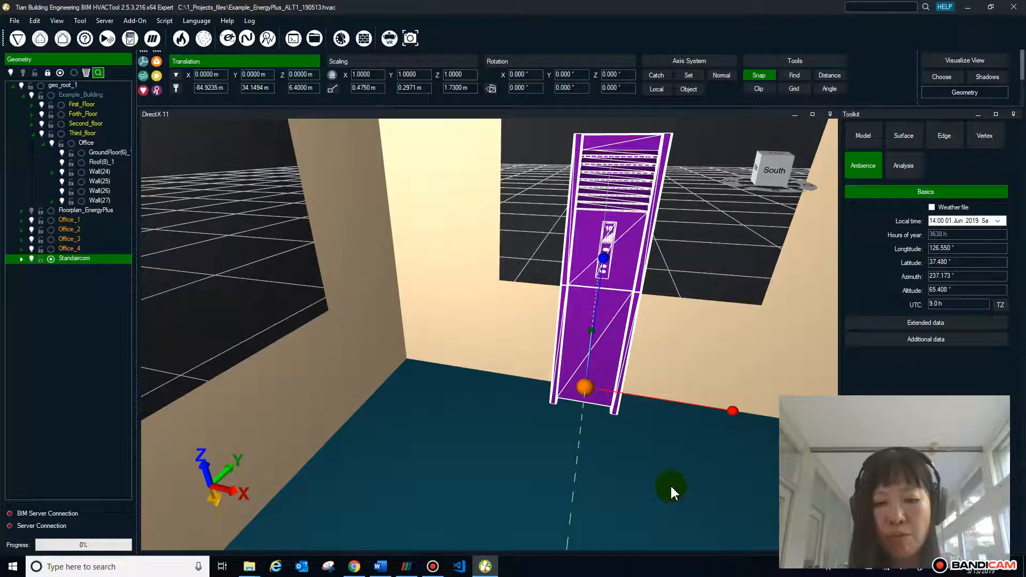
key(y)
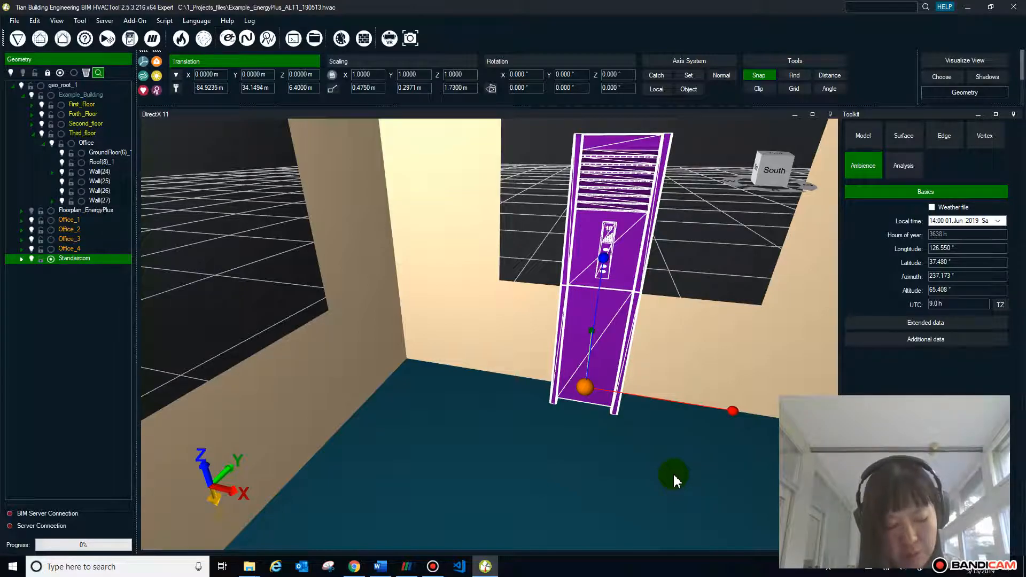
middle_drag(696, 446, 725, 444)
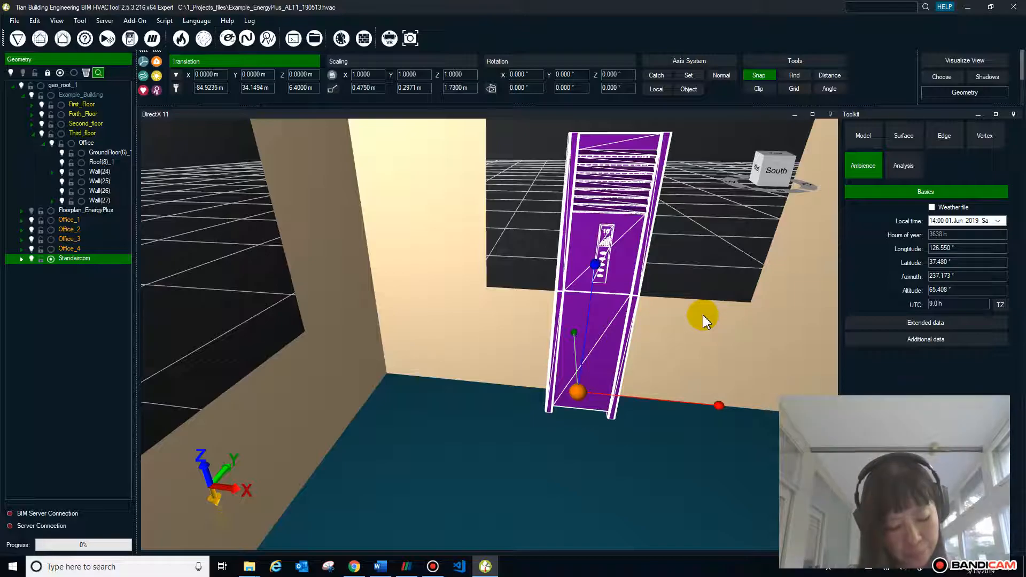
Switch to surface editing, try selecting a single button face on the Standaircon's control panel and clear that selection
click(907, 137)
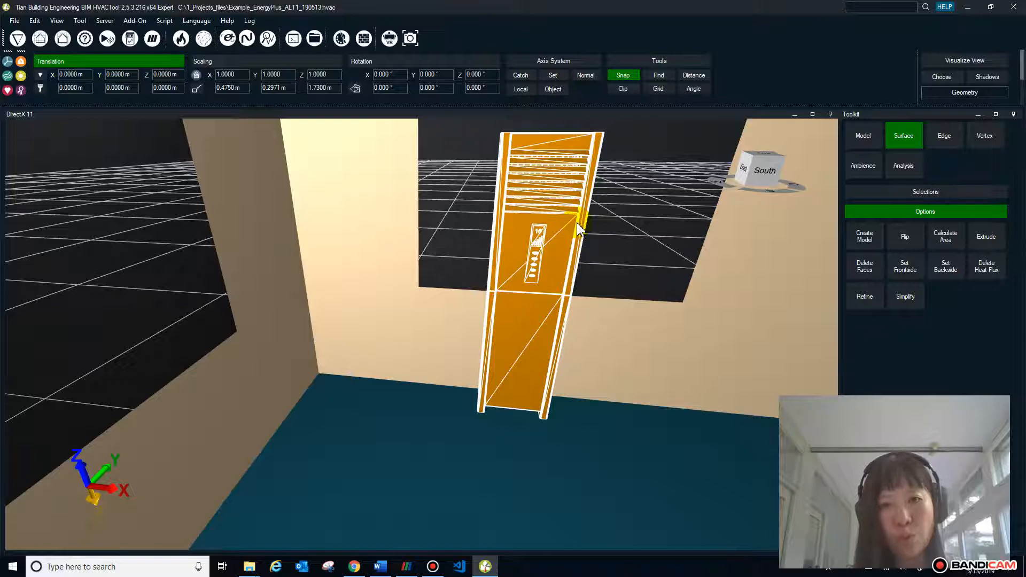
scroll(537, 236, up, 1)
scroll(537, 236, down, 1)
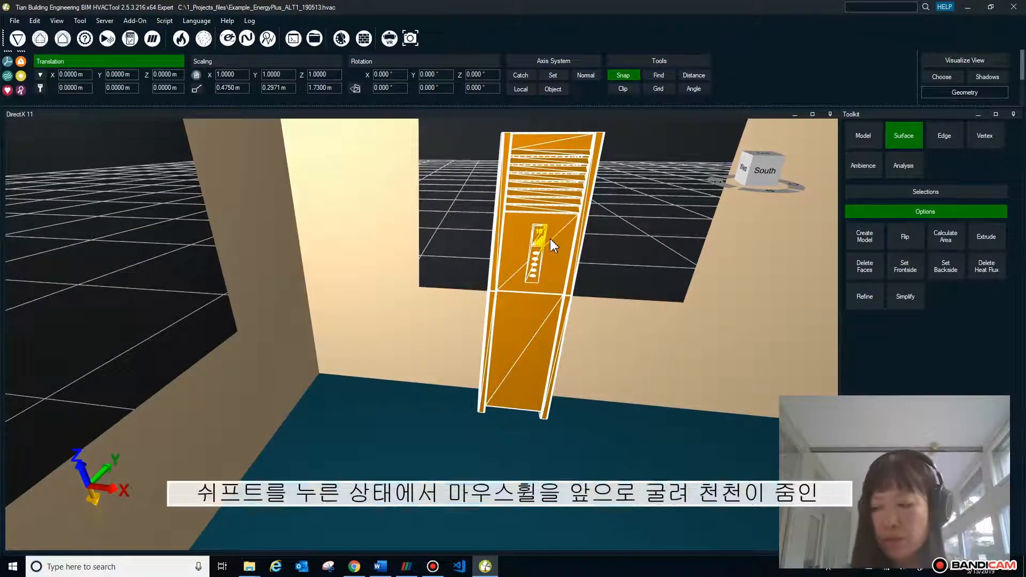
shift+scroll(543, 242, up, 1)
shift+scroll(543, 242, down, 1)
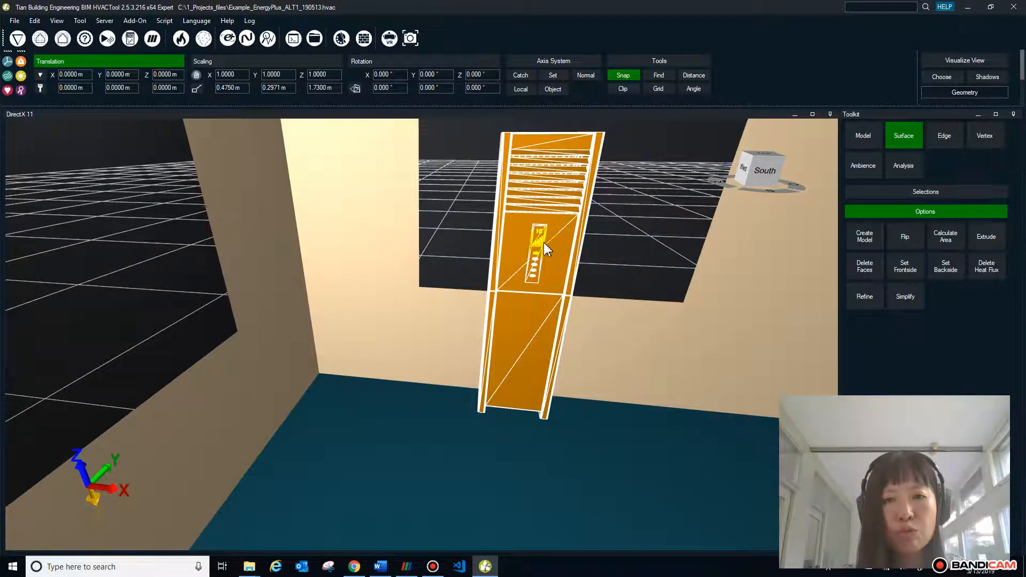
scroll(540, 243, up, 1)
scroll(536, 243, up, 4)
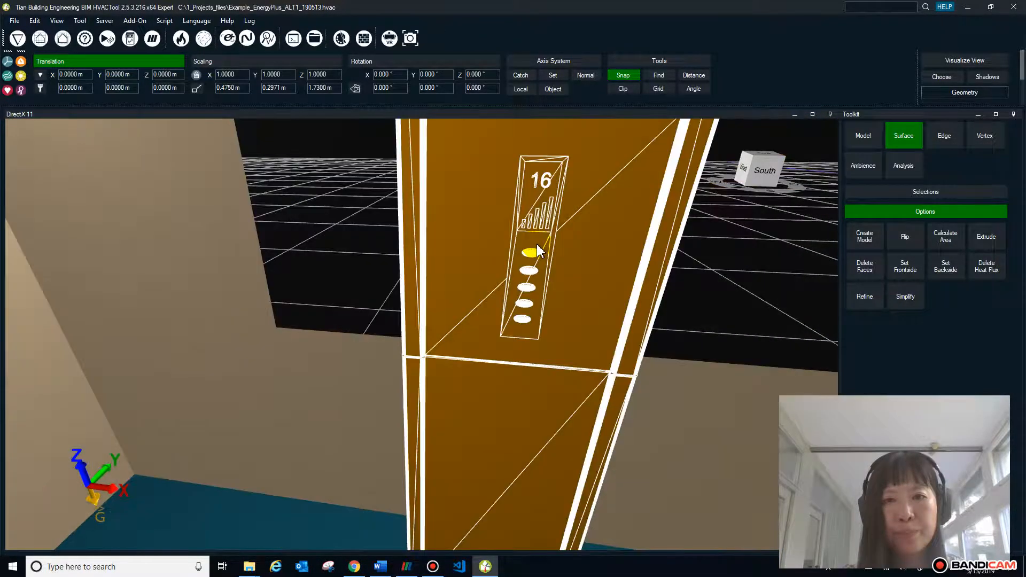
click(532, 258)
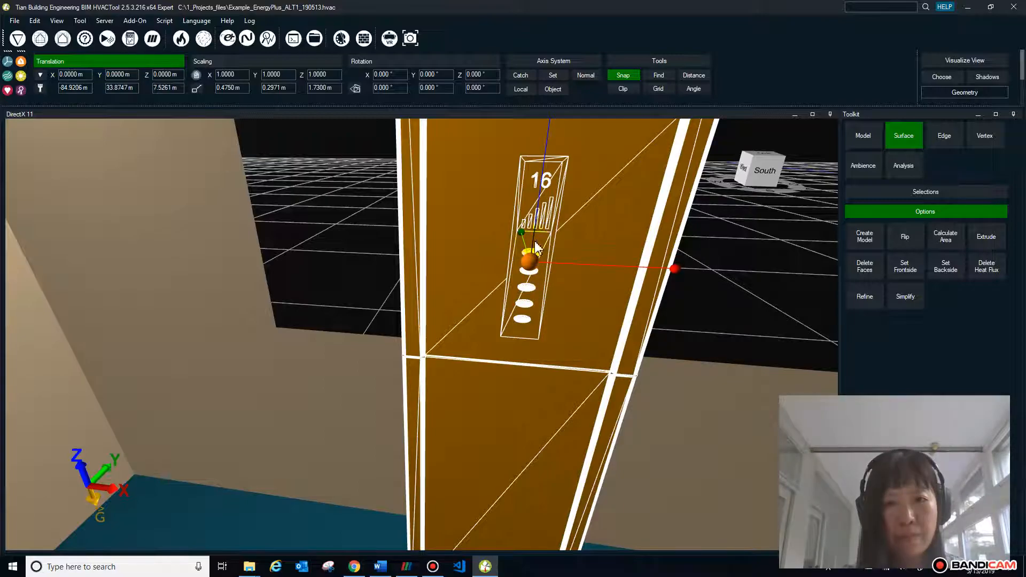
key(Escape)
middle_drag(613, 322, 589, 297)
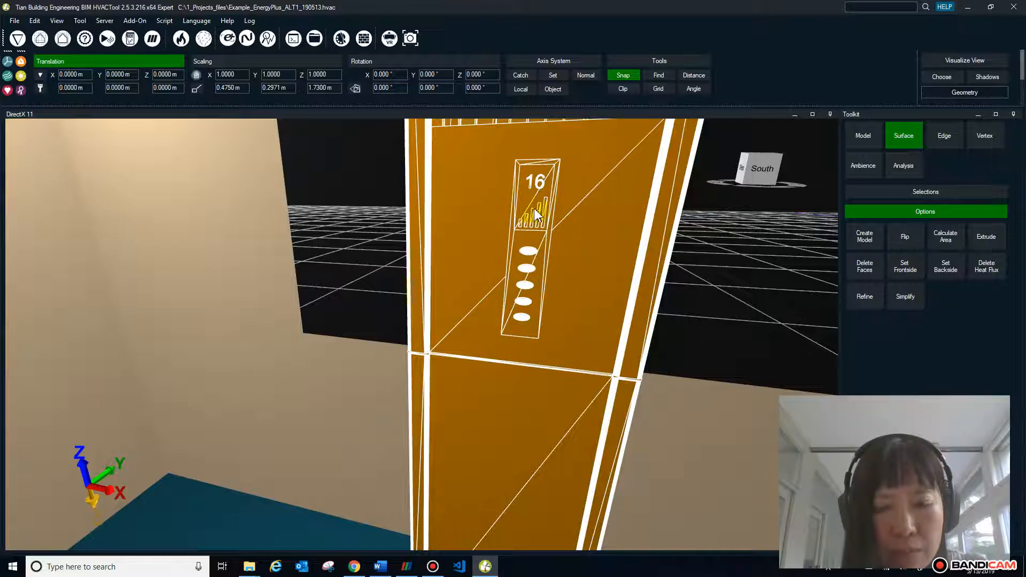
Select all faces of the display and control panel on the Standaircon's front and delete them
middle_drag(535, 272, 570, 289)
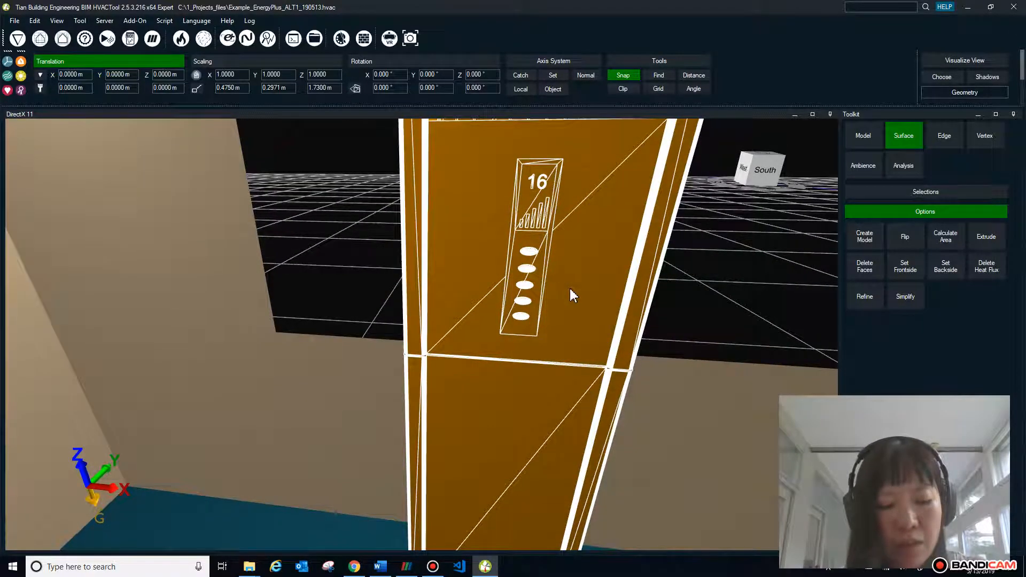
alt+drag(492, 138, 587, 334)
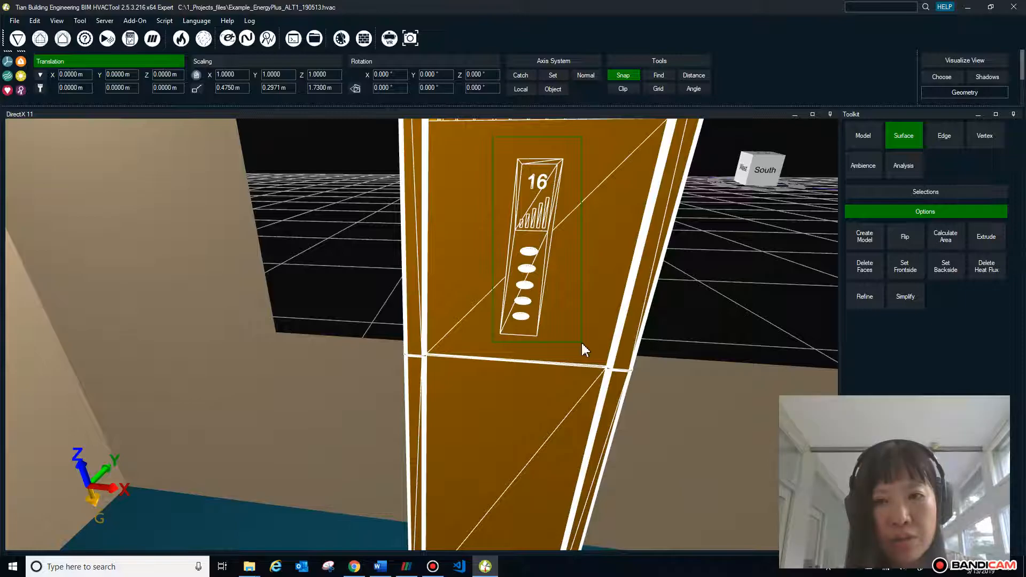
alt+drag(581, 348, 581, 346)
mouse_move(589, 313)
middle_down()
mouse_move(440, 306)
mouse_move(558, 321)
middle_up()
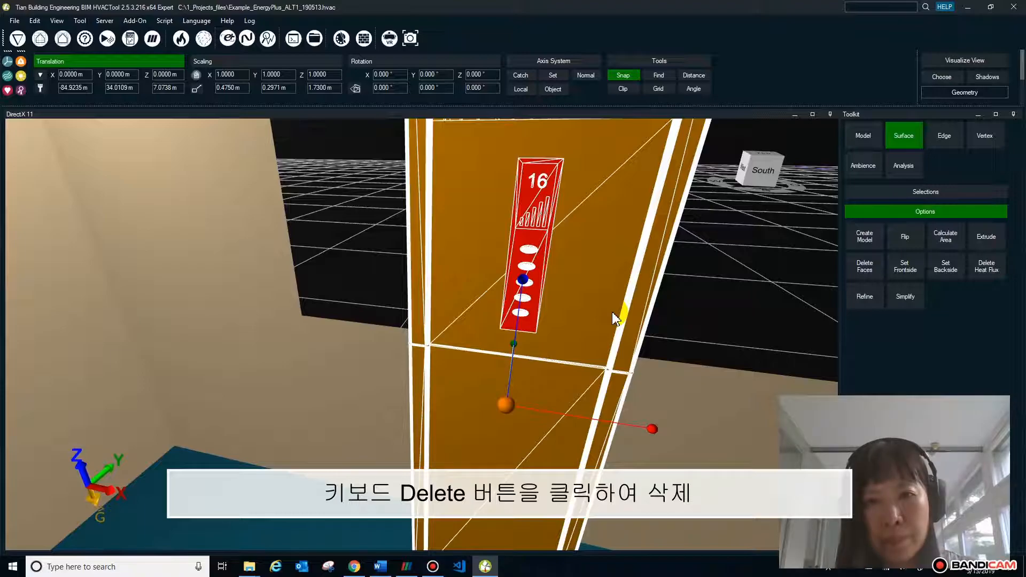
key(Delete)
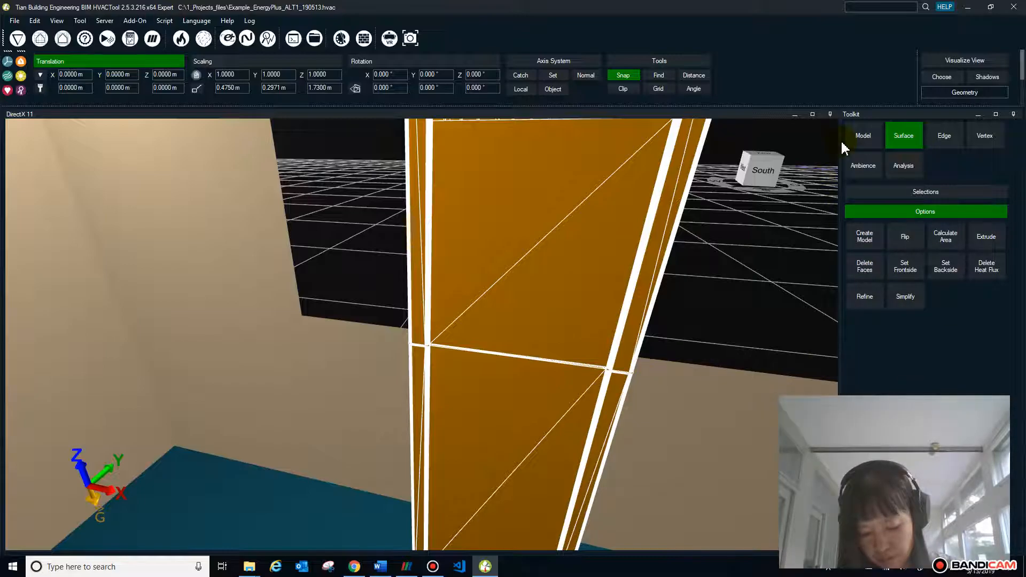
Return to model editing, lock the Z axis and set the Standaircon's axis origin at its foot, at Z 6.40 m
click(862, 140)
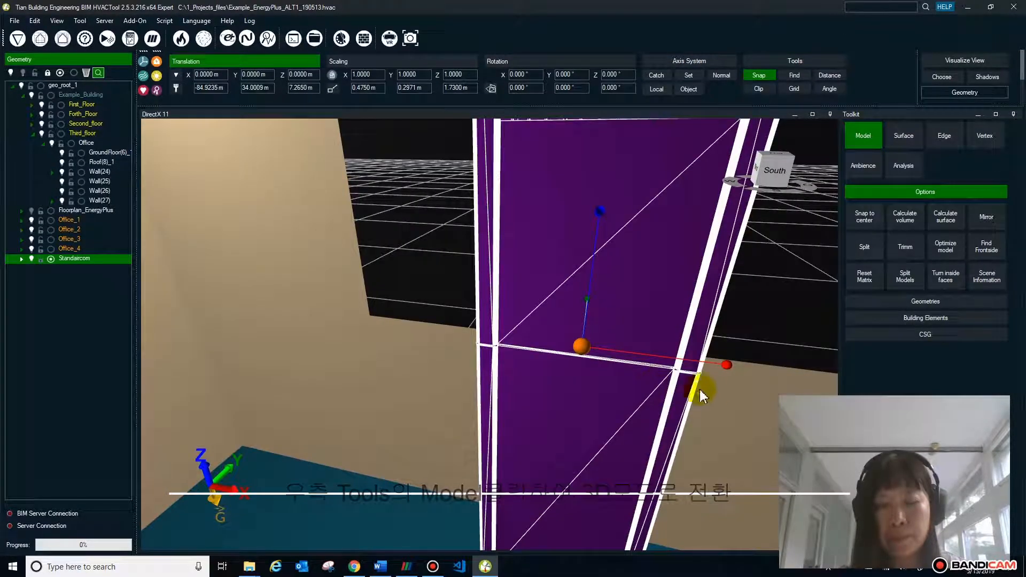
mouse_move(737, 395)
middle_down()
mouse_move(721, 391)
mouse_move(730, 391)
middle_up()
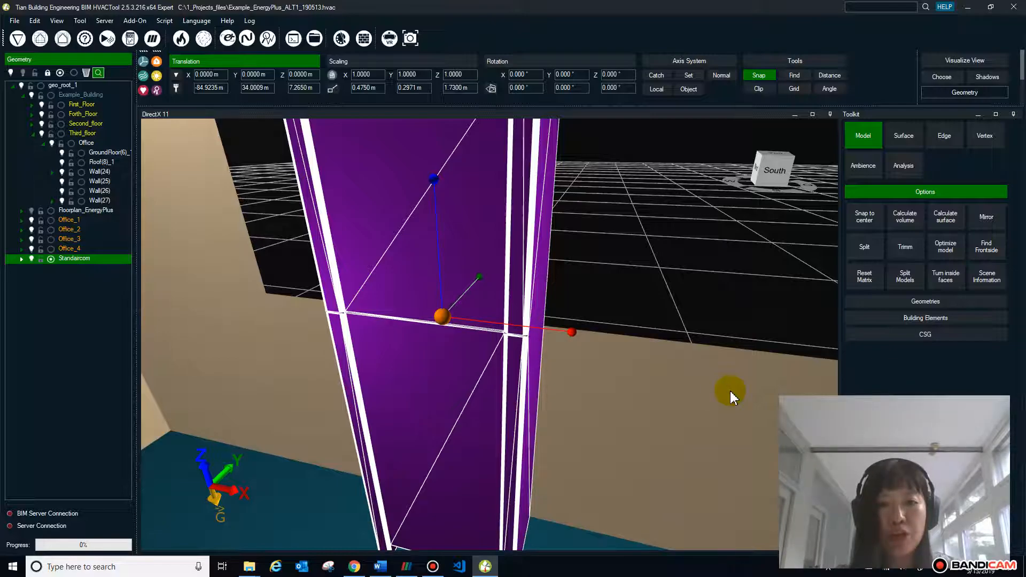
middle_drag(636, 451, 625, 431)
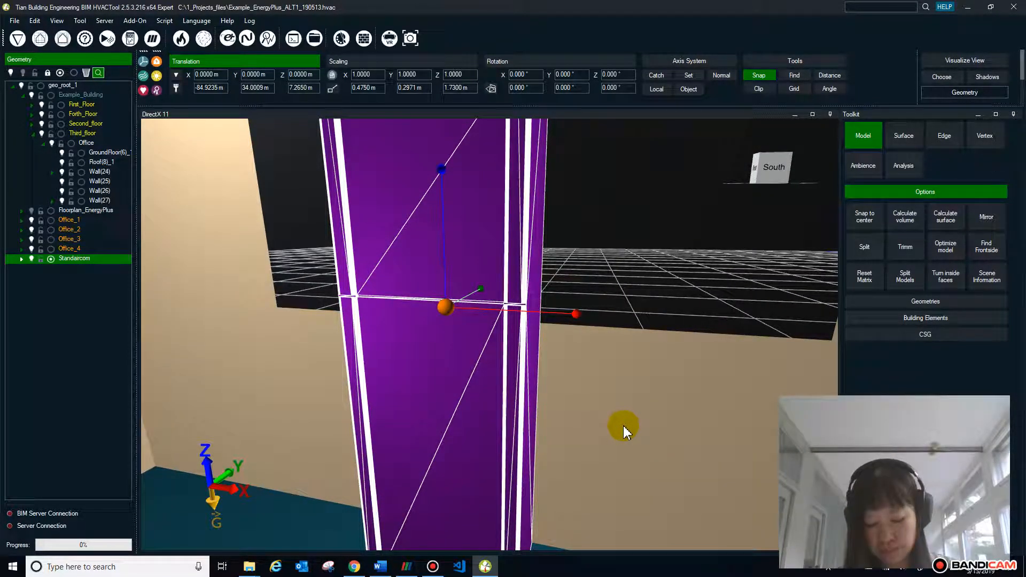
middle_drag(623, 425, 624, 425)
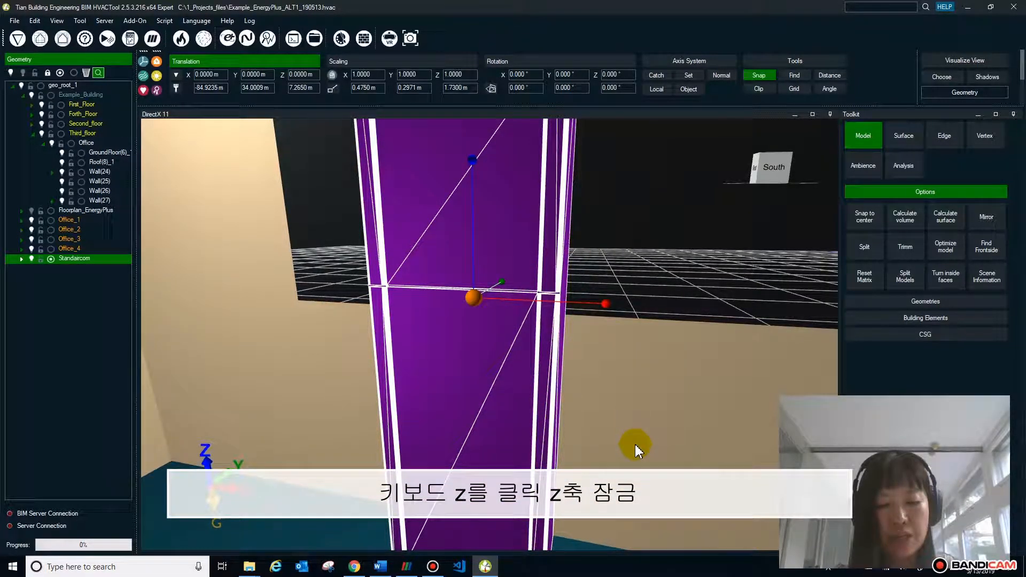
key(z)
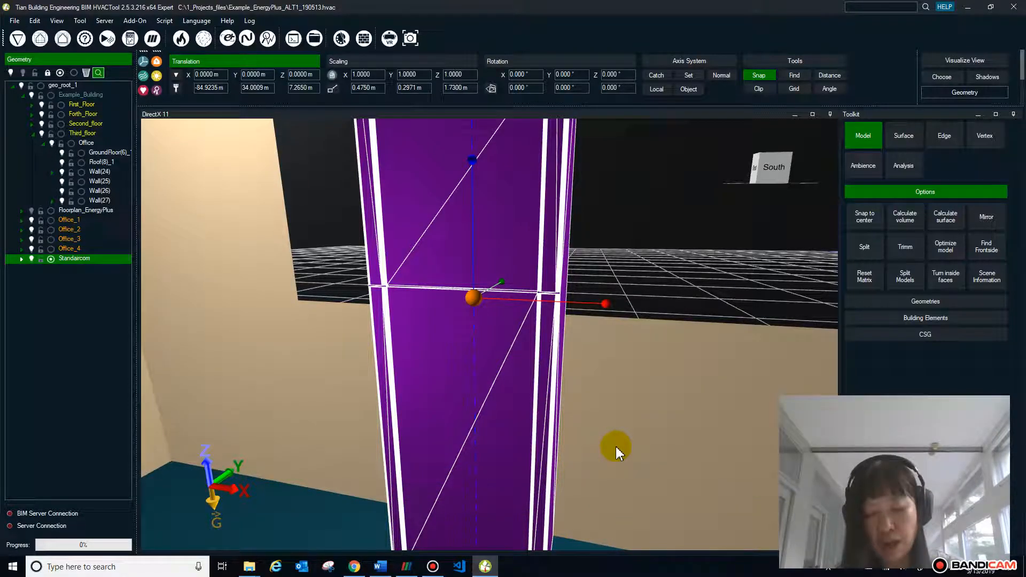
middle_drag(615, 445, 615, 435)
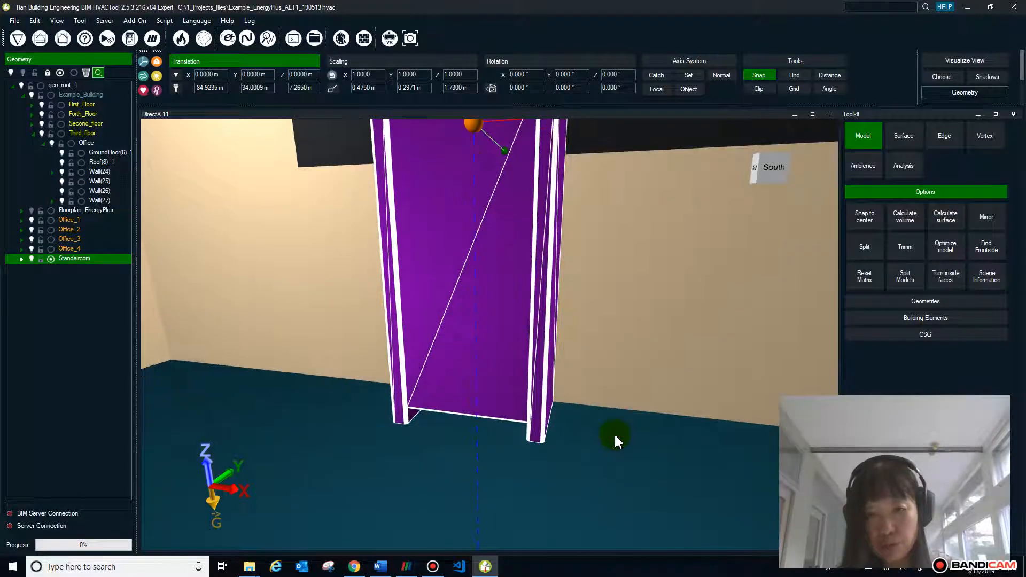
click(541, 442)
middle_drag(582, 461, 604, 433)
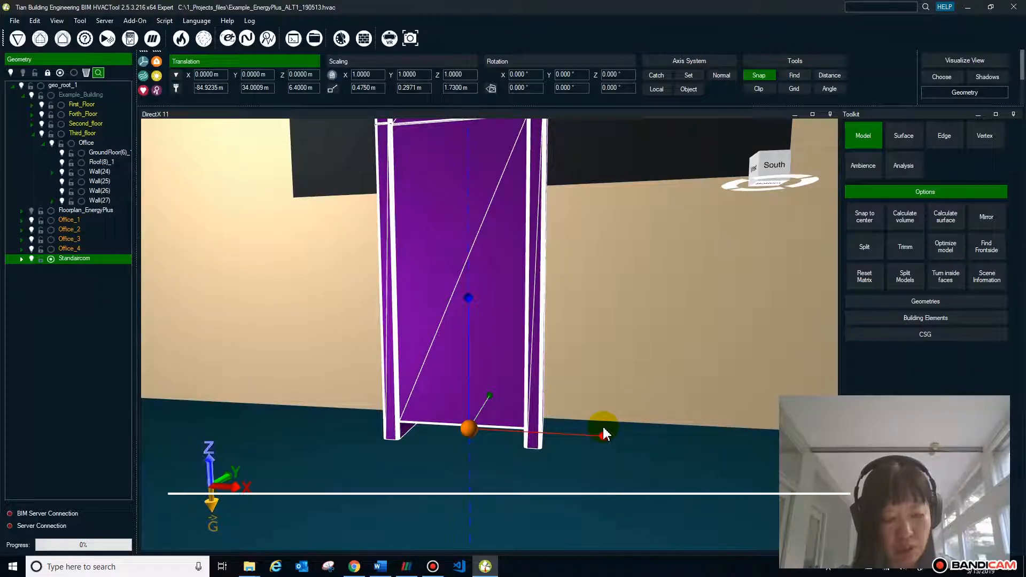
Turn off snapping, lock the Y axis, copy the Standaircon and bring the copy forward to about Y 32.55 m
key(F3)
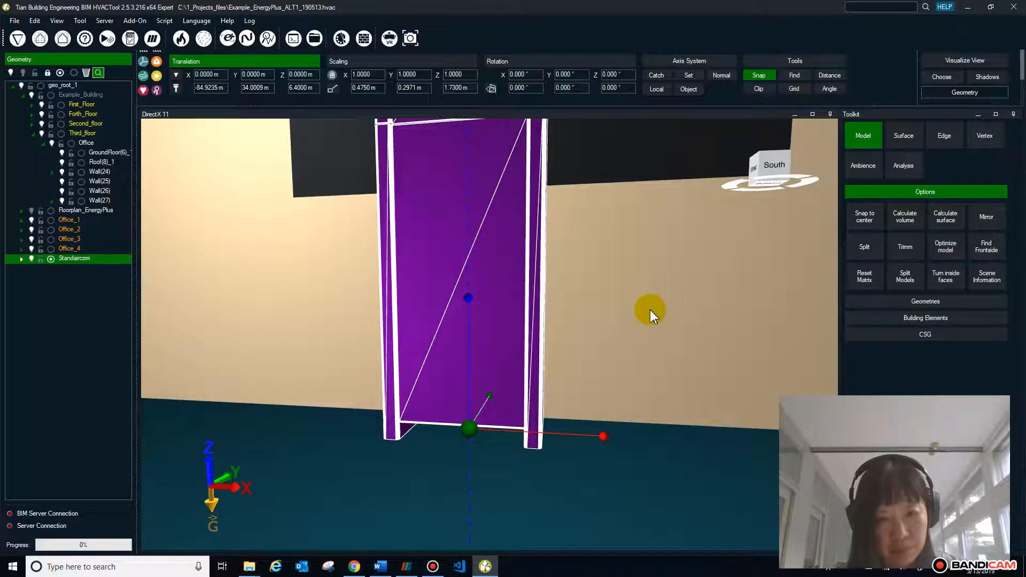
key(y)
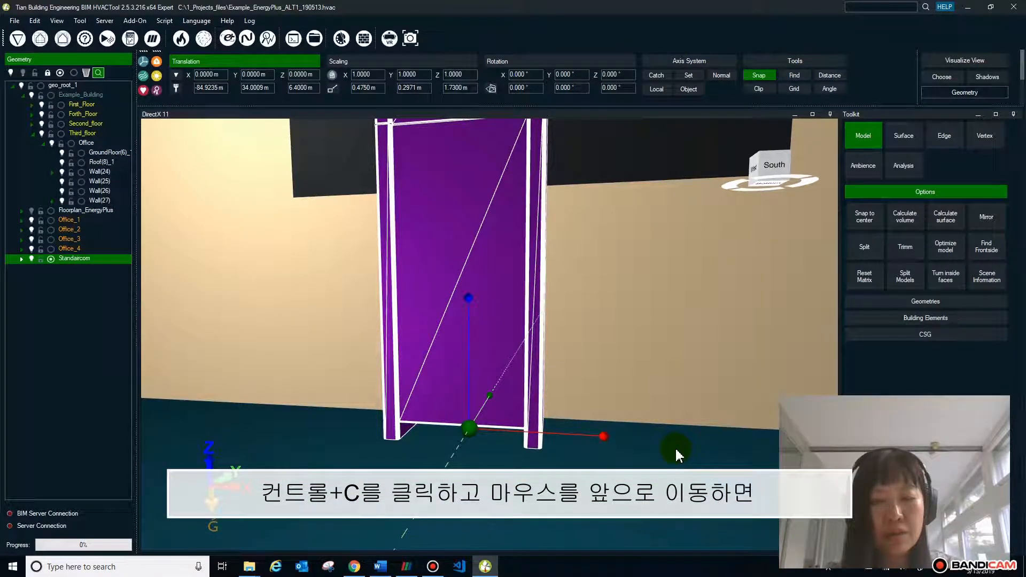
key(ctrl+c)
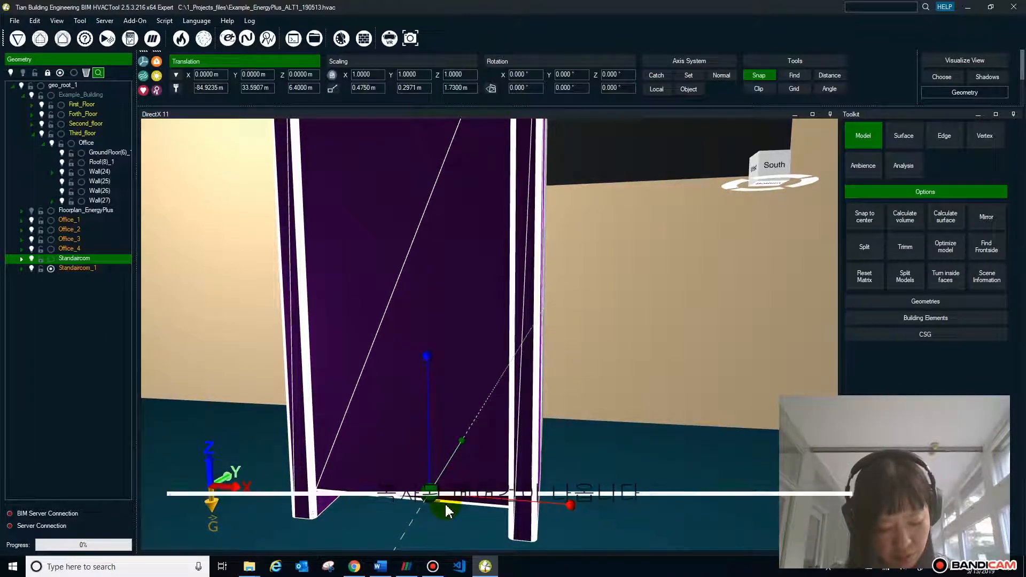
scroll(447, 510, down, 5)
scroll(447, 511, down, 3)
drag(447, 510, 389, 547)
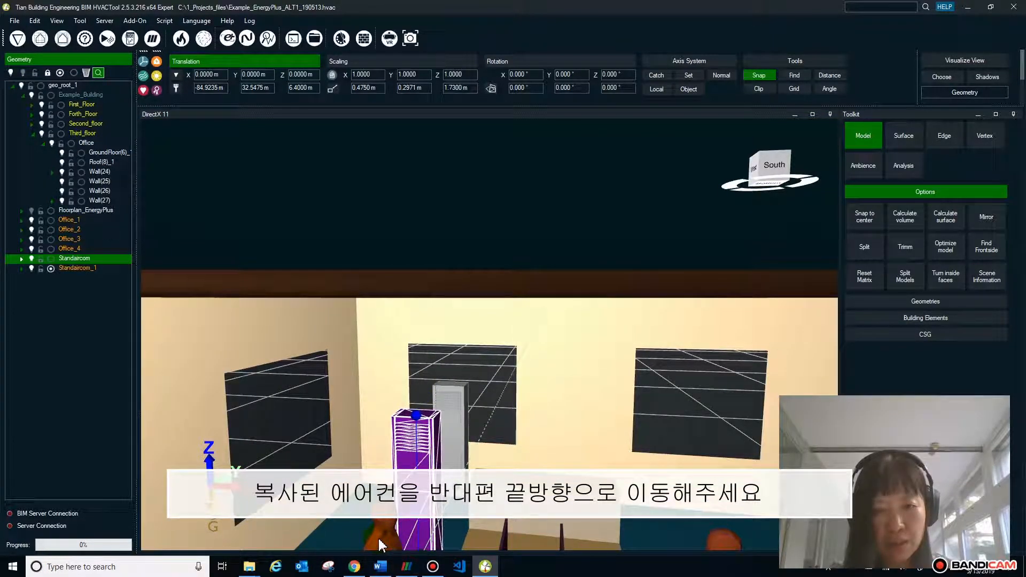
Move the copied Standaircon along the Y axis toward the opposite end of the room, to about Y 25.68 m
scroll(384, 518, down, 1)
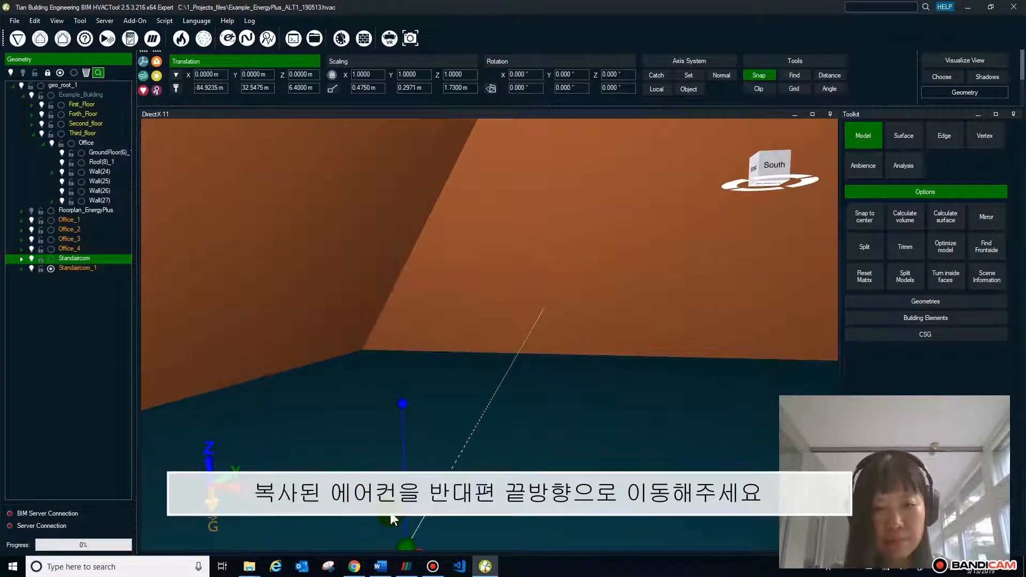
scroll(357, 449, down, 3)
scroll(357, 455, up, 2)
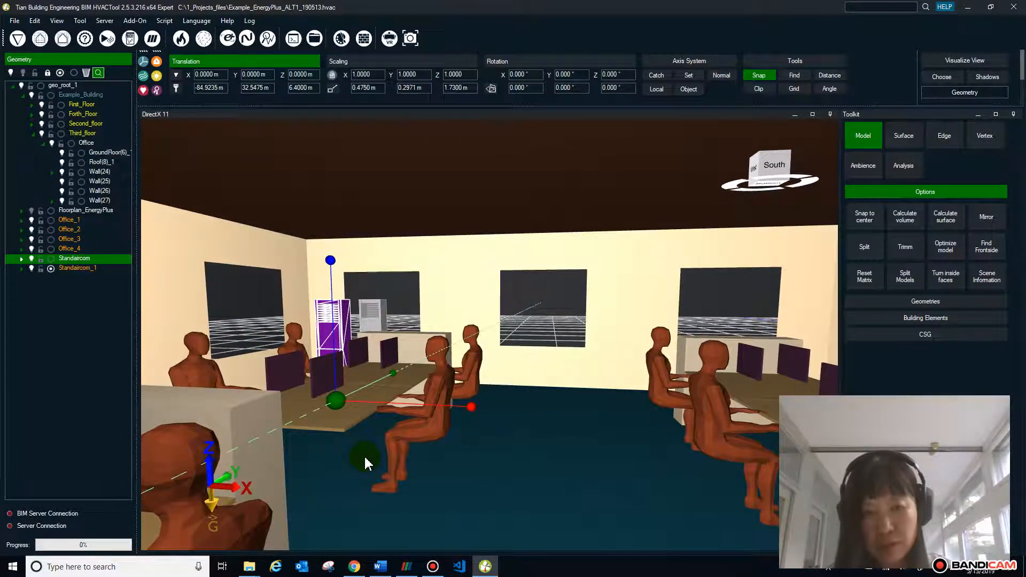
middle_drag(424, 461, 376, 511)
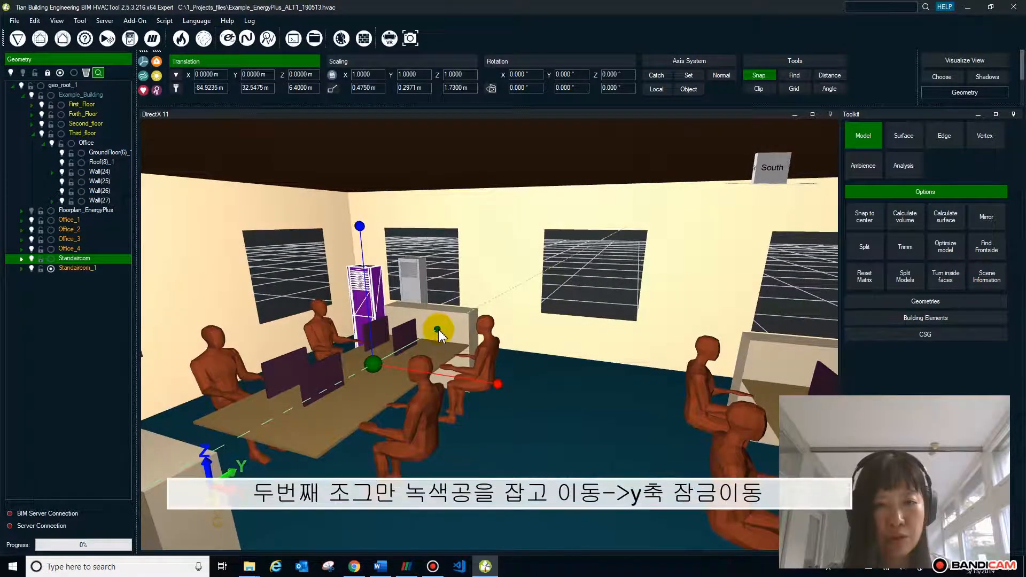
drag(438, 334, 349, 406)
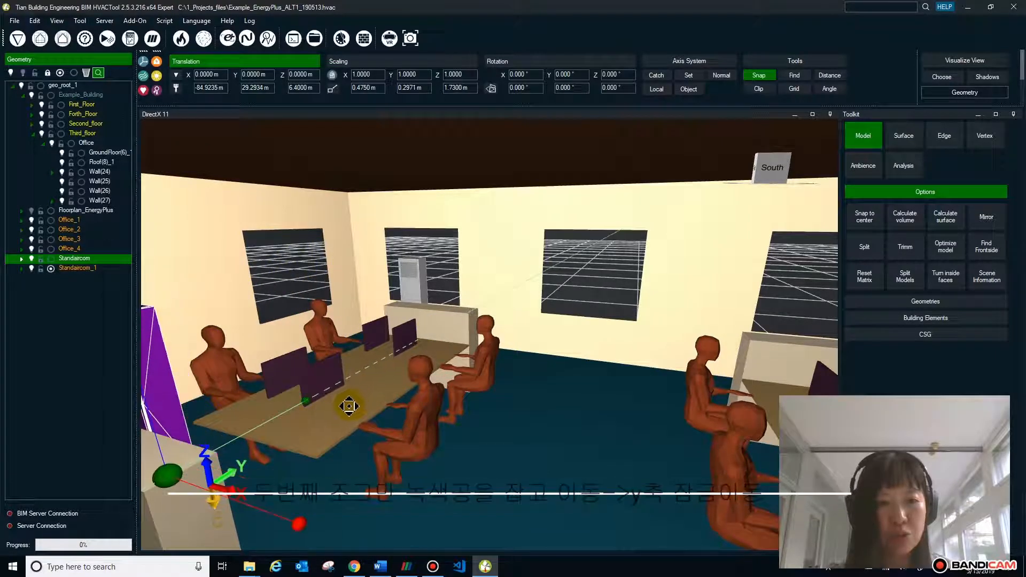
middle_drag(415, 476, 411, 487)
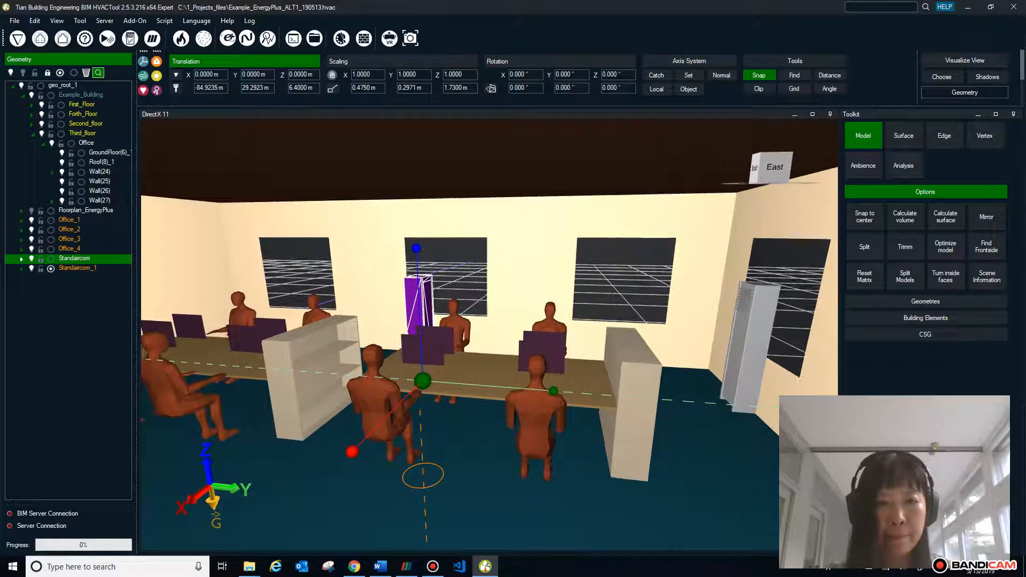
drag(554, 393, 376, 417)
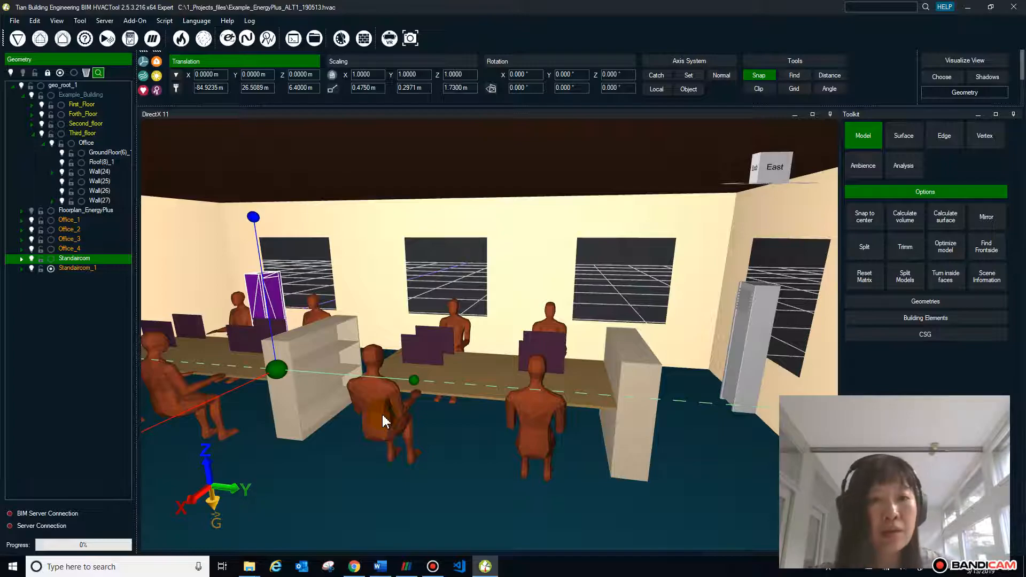
middle_drag(292, 414, 375, 415)
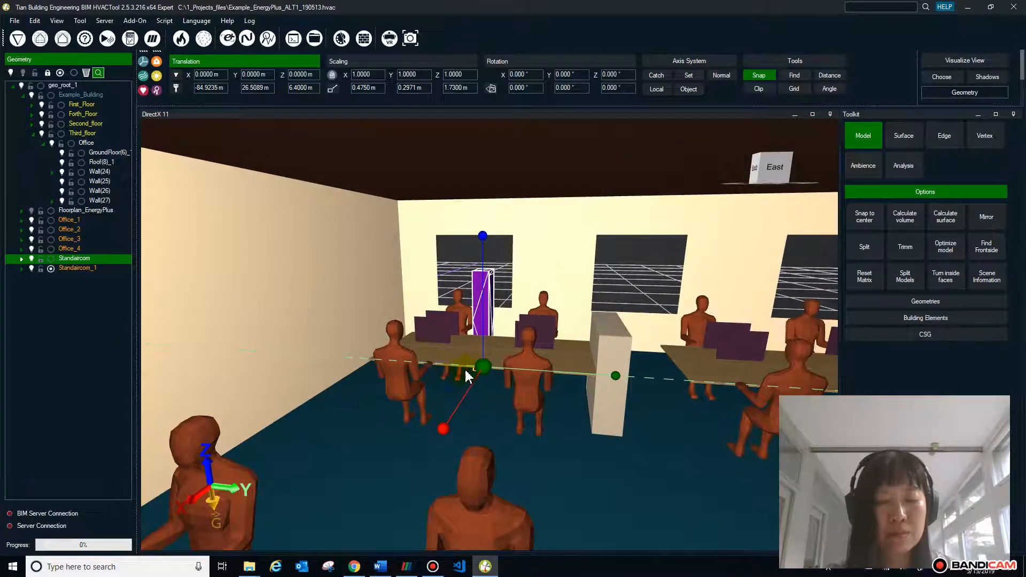
drag(481, 367, 441, 363)
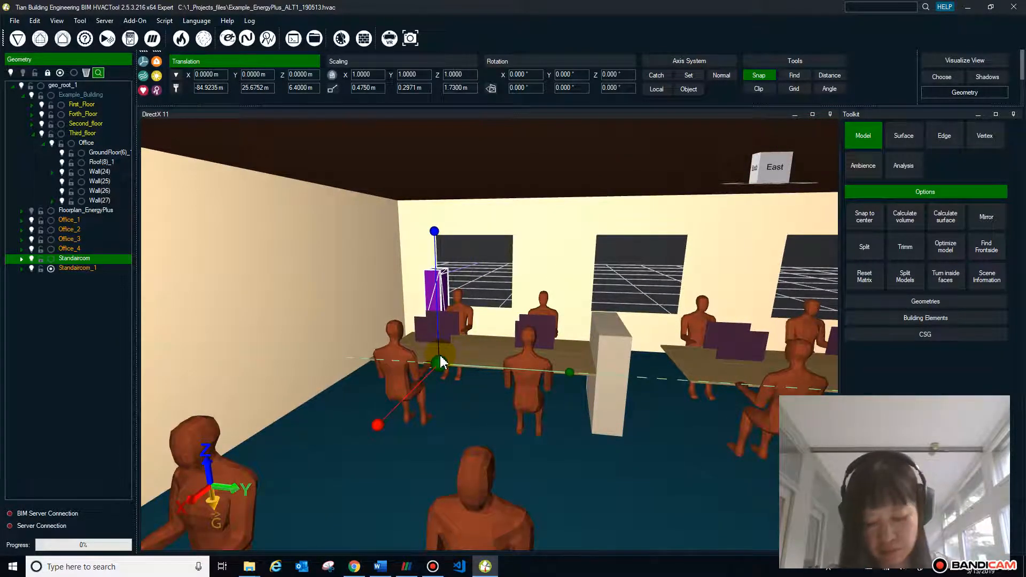
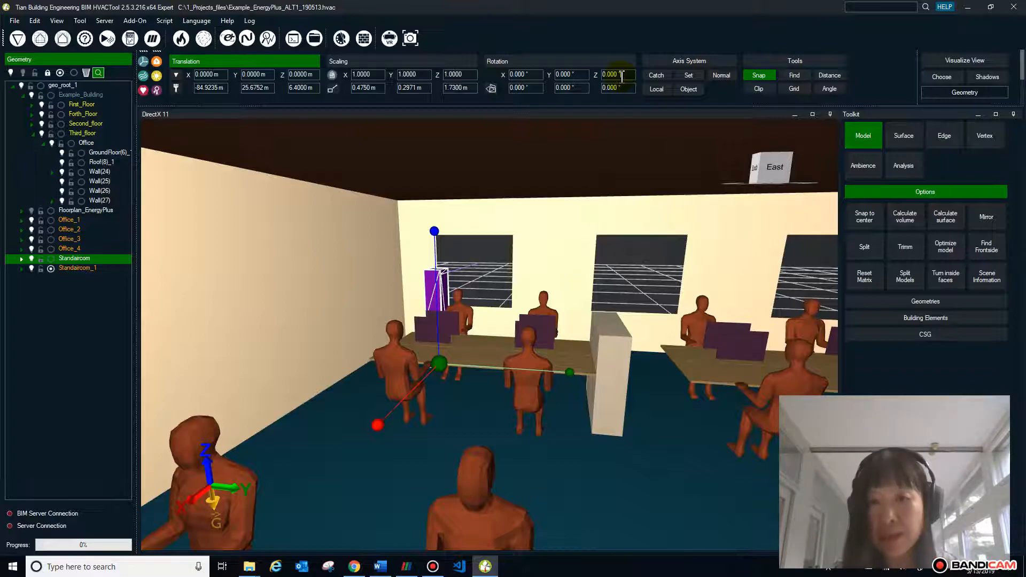
Rotate the copied Standaircon 180° about the Z axis using the relative rotation
drag(621, 76, 599, 77)
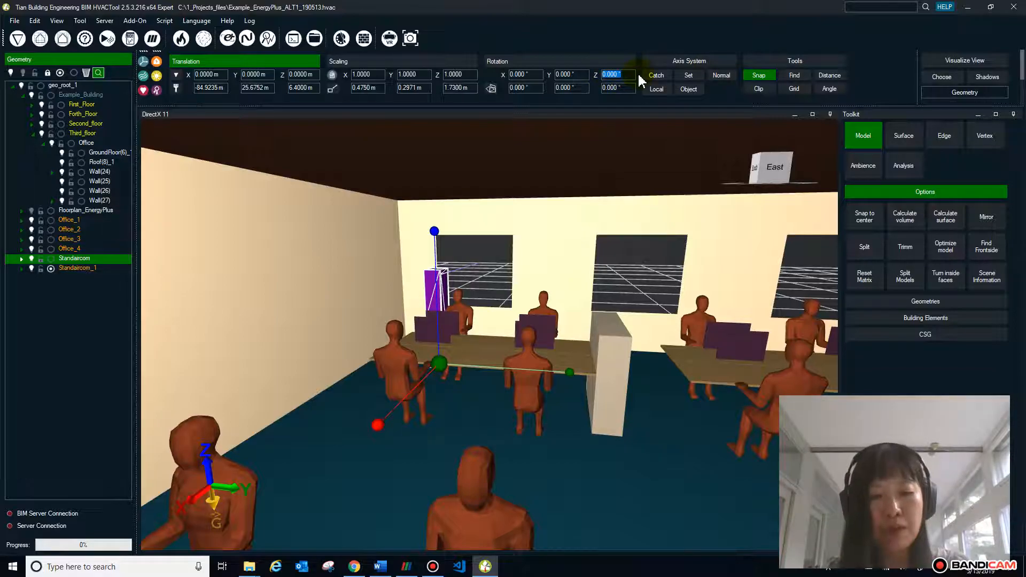
text(180)
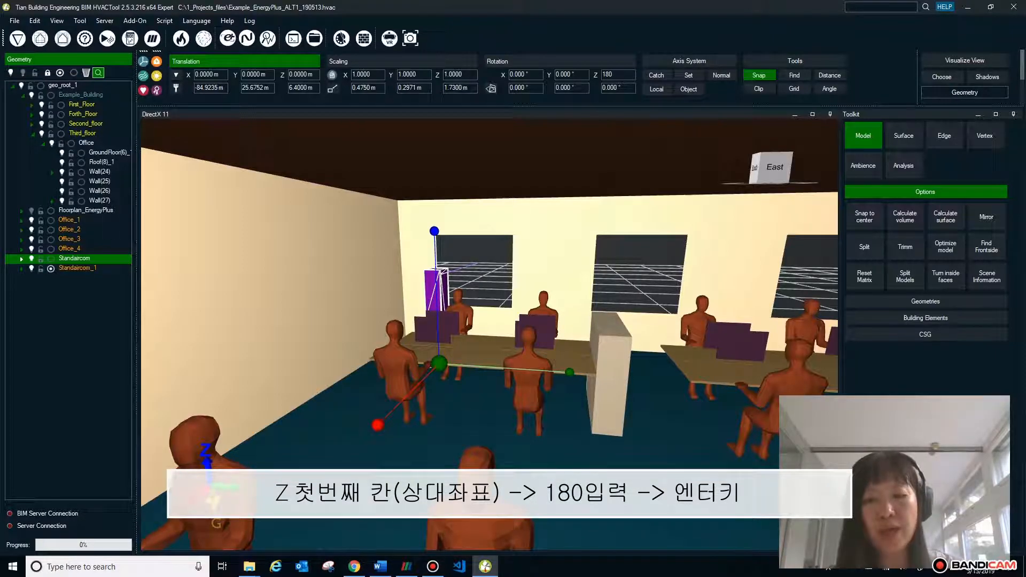
key(Return)
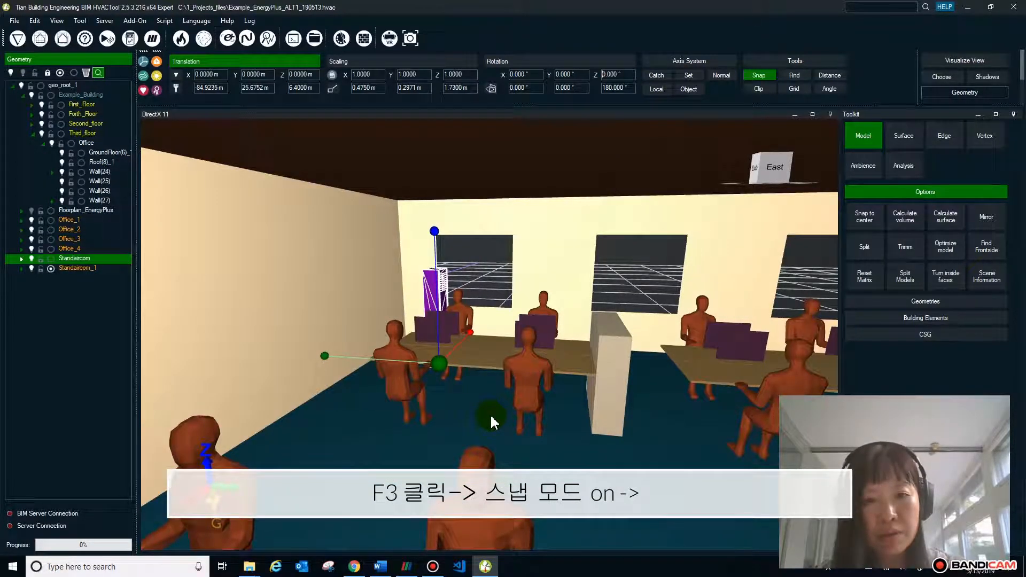
Turn on snapping and set the copy's axis origin at its rear bottom corner, at X -84.686 m, Y 25.5267 m
middle_drag(506, 396, 512, 402)
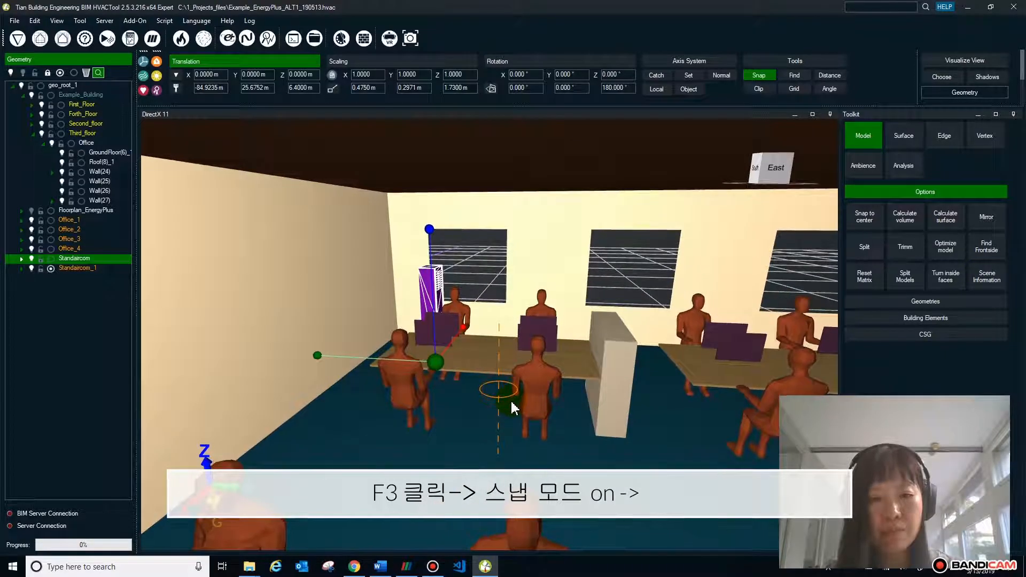
key(F3)
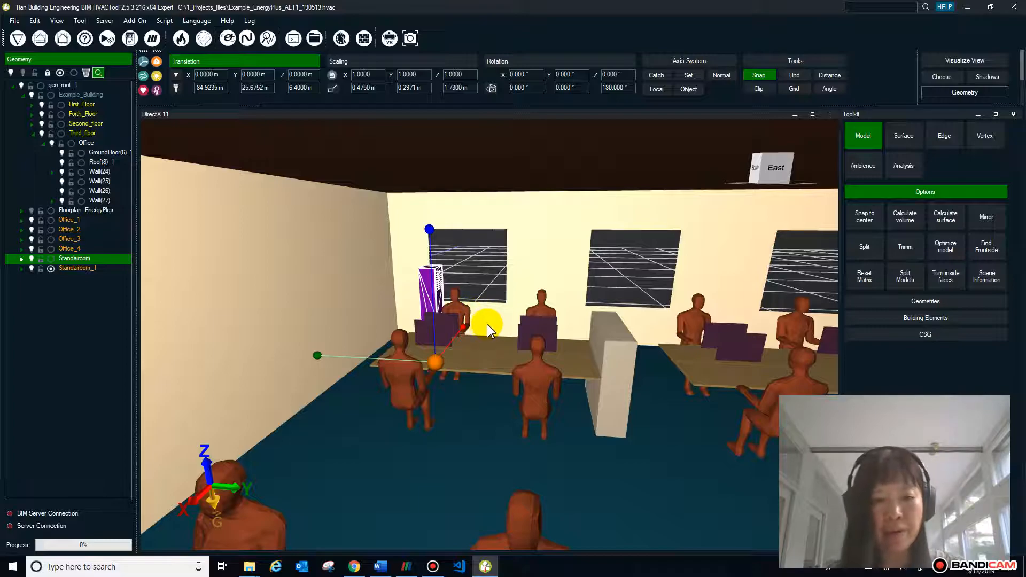
scroll(488, 327, up, 2)
middle_drag(469, 341, 505, 366)
scroll(506, 368, up, 5)
scroll(512, 369, down, 5)
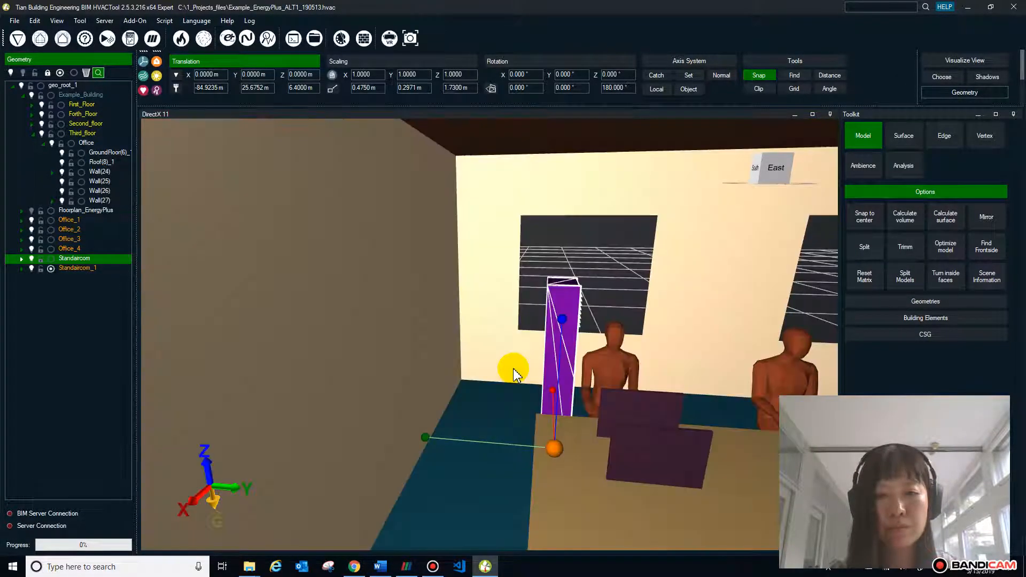
scroll(625, 449, up, 2)
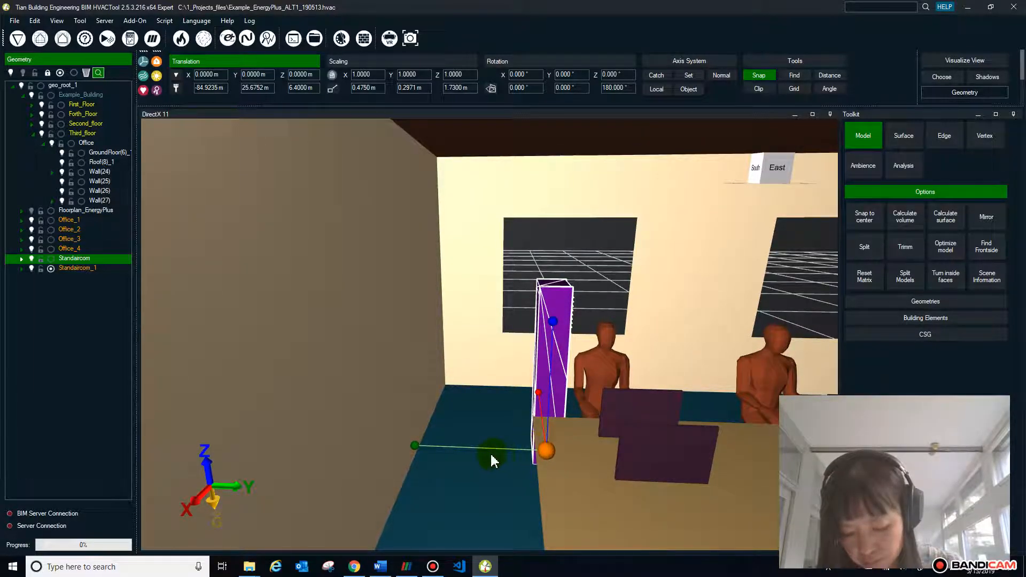
mouse_move(516, 453)
middle_down()
mouse_move(542, 445)
mouse_move(540, 401)
mouse_move(574, 402)
mouse_move(545, 398)
middle_up()
mouse_move(554, 466)
middle_down()
mouse_move(569, 472)
mouse_move(538, 458)
middle_up()
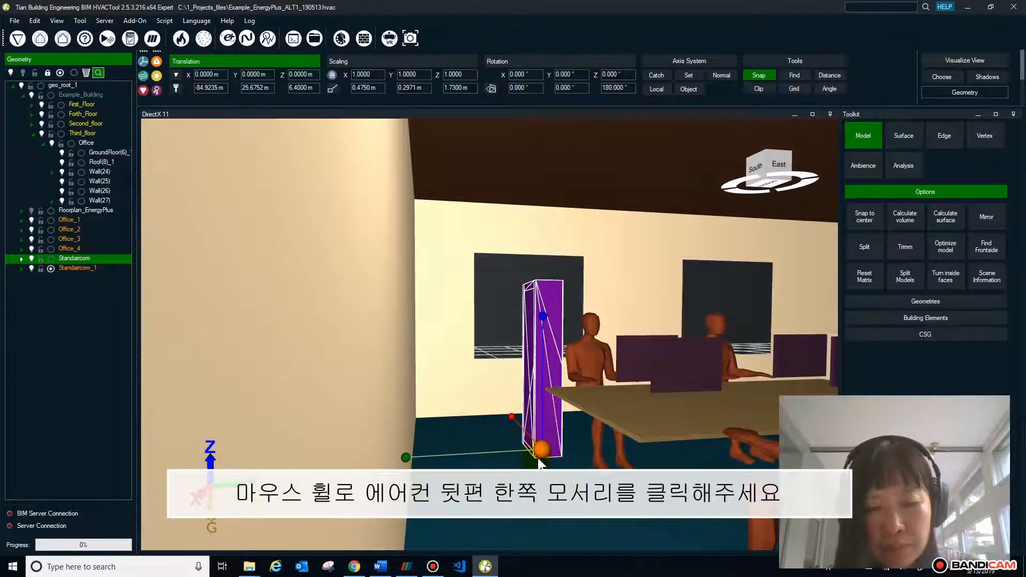
scroll(537, 452, up, 3)
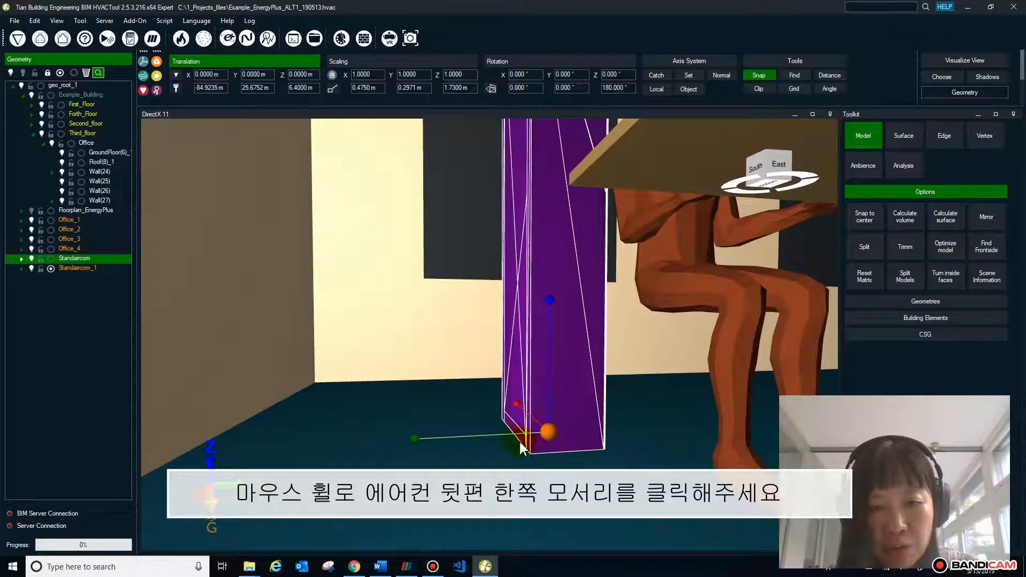
mouse_move(517, 443)
middle_down()
mouse_move(536, 439)
mouse_move(503, 436)
middle_up()
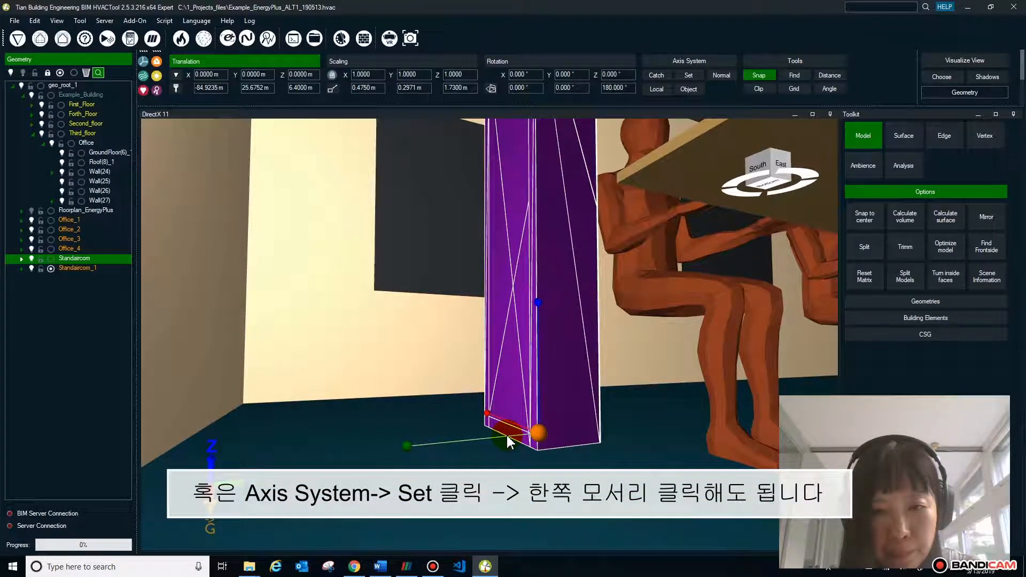
click(534, 448)
middle_drag(537, 453, 491, 456)
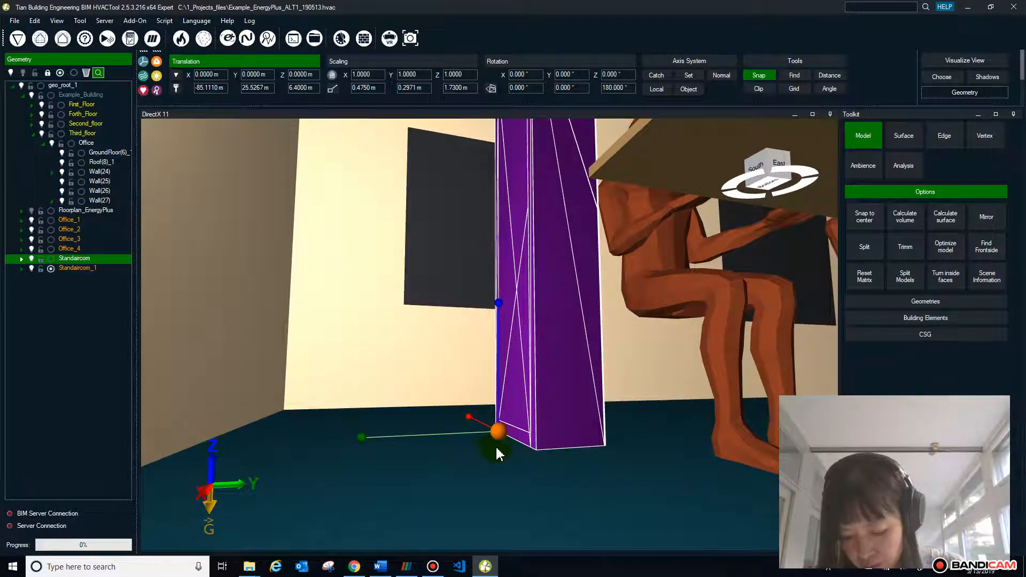
click(538, 451)
middle_drag(560, 463, 483, 463)
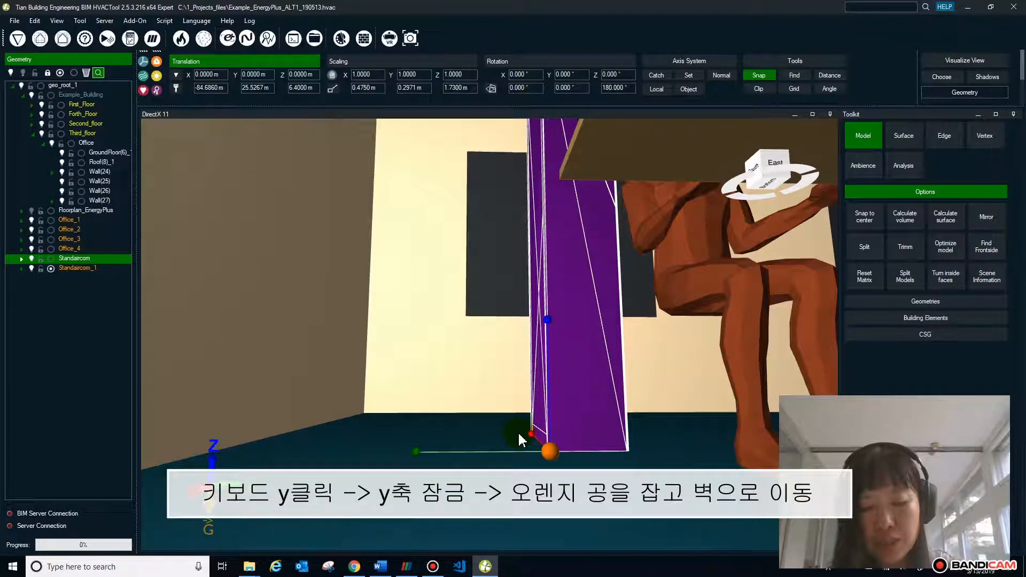
Lock the Y axis and move the copy by its rear corner against the wall, to Y 24.3494 m
key(y)
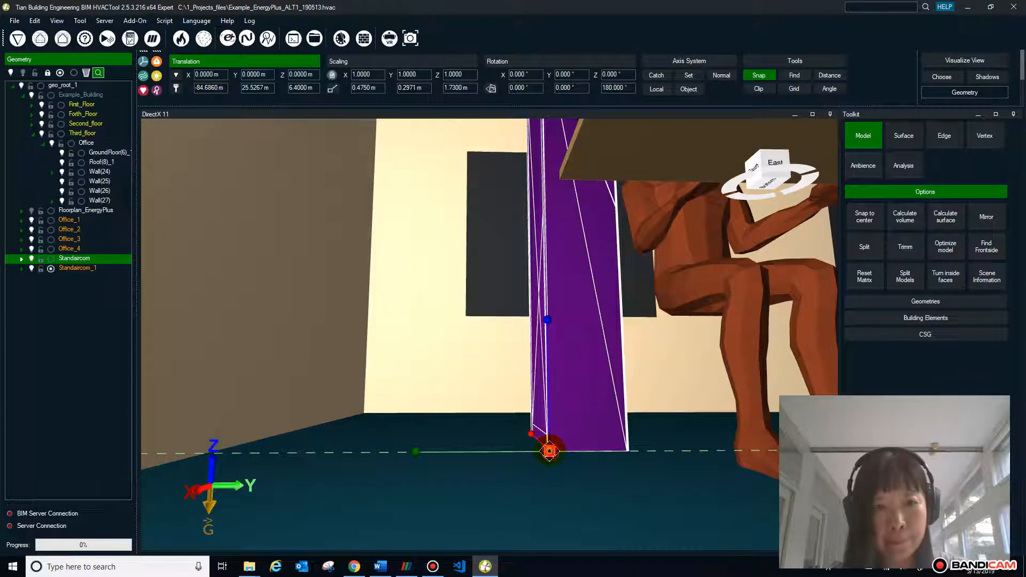
drag(549, 453, 472, 475)
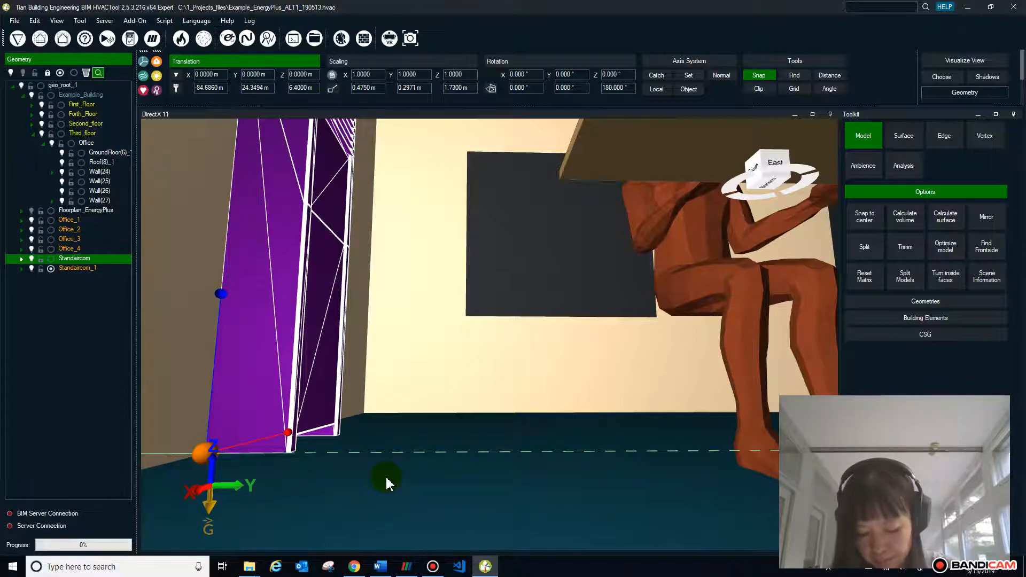
middle_drag(490, 470, 408, 481)
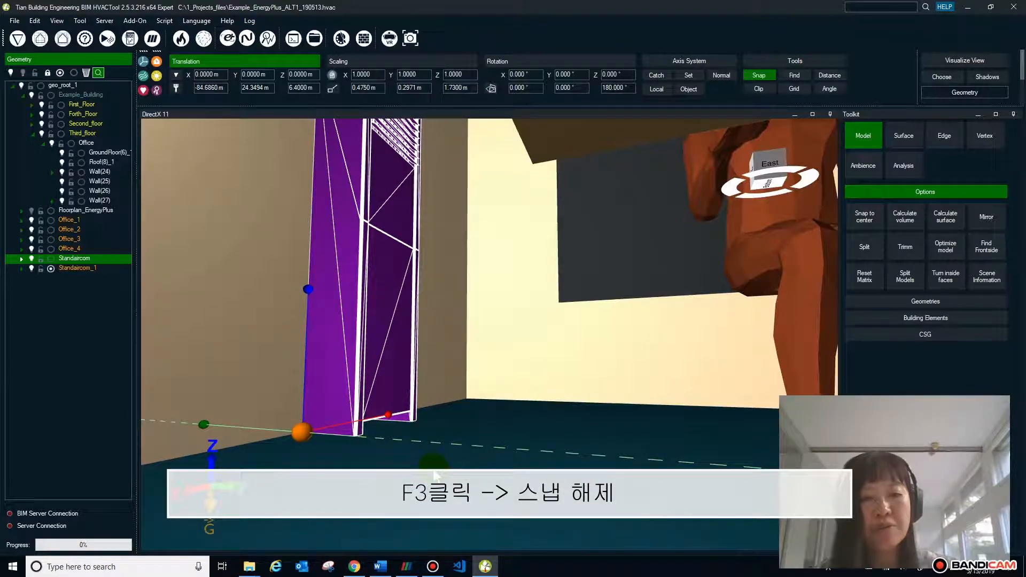
Turn off snapping, lock the X axis, duplicate the wall-side Standaircon and move the duplicate along the wall to about X -81.23 m
middle_drag(463, 455, 368, 463)
key(x)
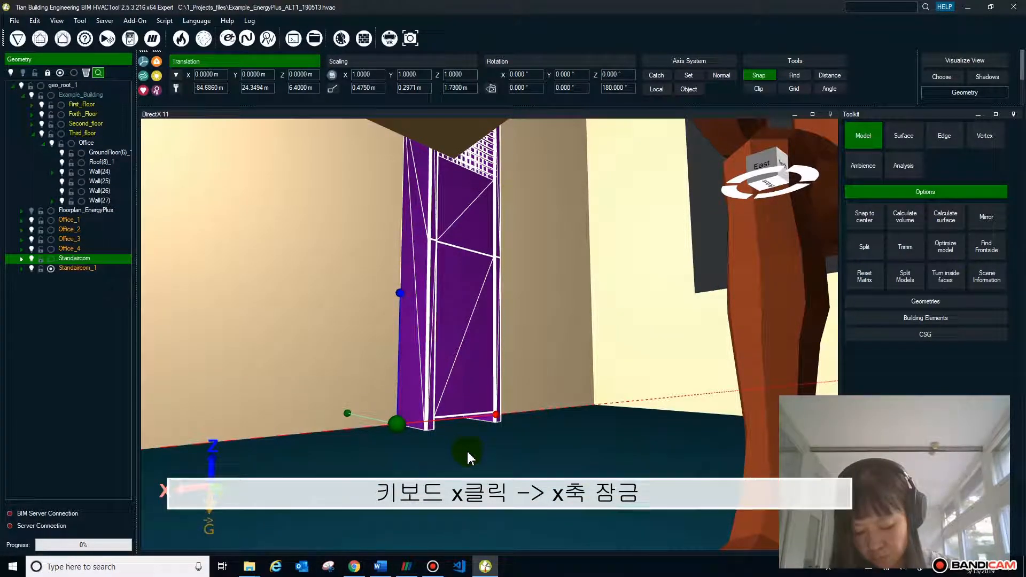
scroll(468, 459, down, 5)
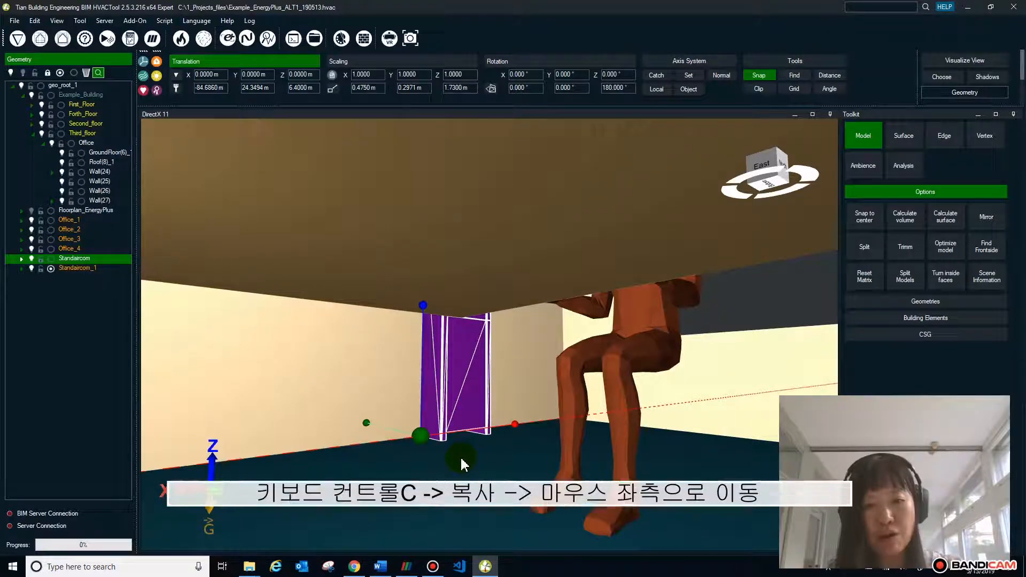
key(ctrl+c)
drag(361, 496, 263, 522)
scroll(291, 509, down, 5)
middle_drag(263, 523, 303, 524)
drag(304, 524, 250, 561)
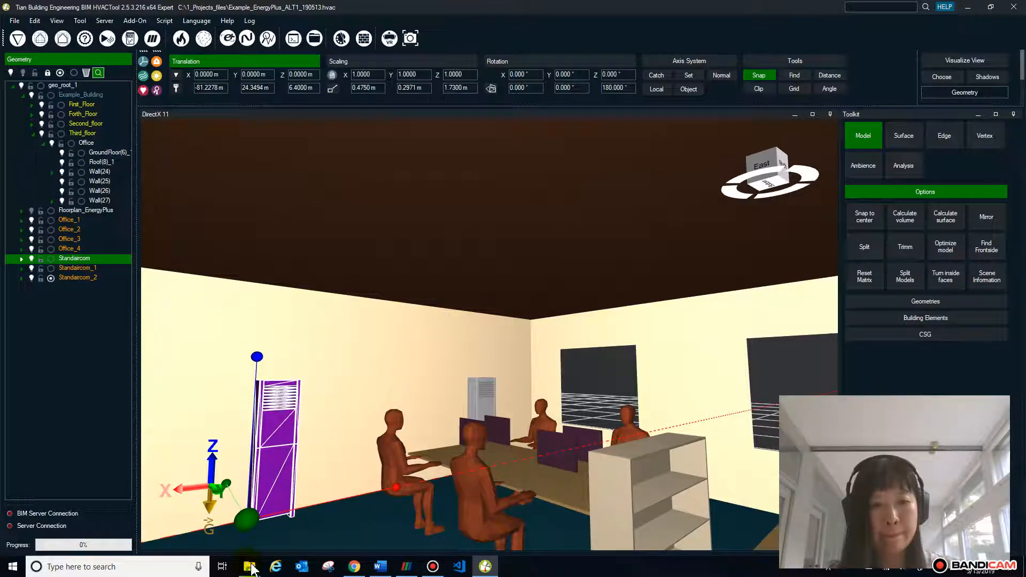
middle_drag(389, 520, 178, 123)
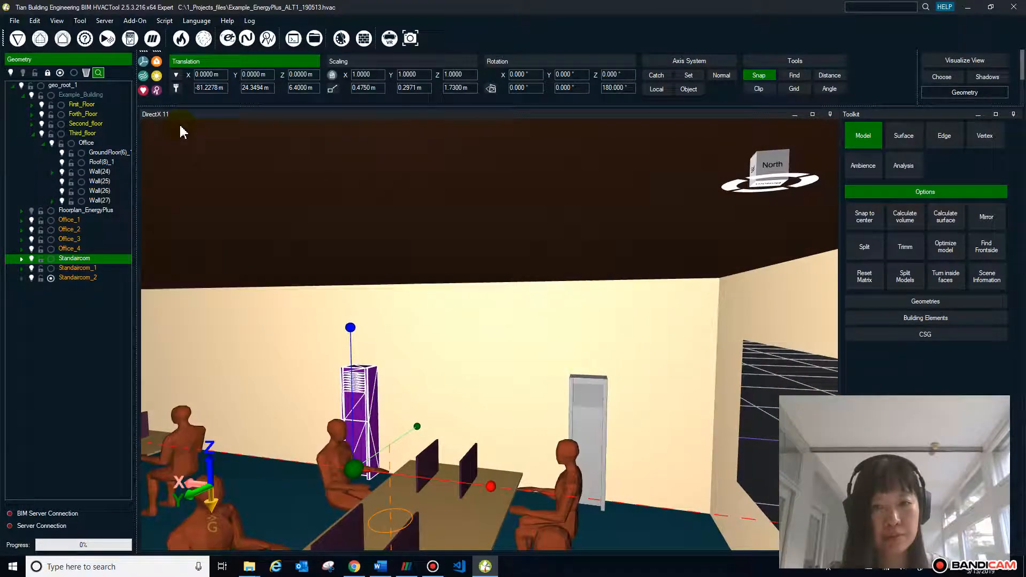
Shift the second Standaircon copy farther along the wall on the X axis, to about X -79.92 m
click(340, 392)
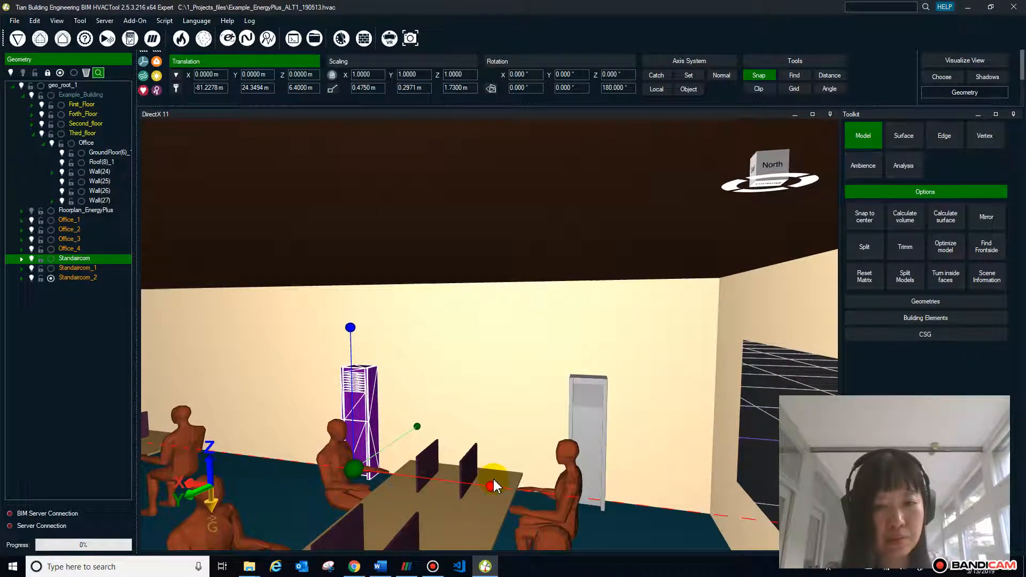
drag(490, 487, 349, 494)
mouse_move(350, 494)
middle_down()
mouse_move(248, 499)
mouse_move(368, 489)
middle_up()
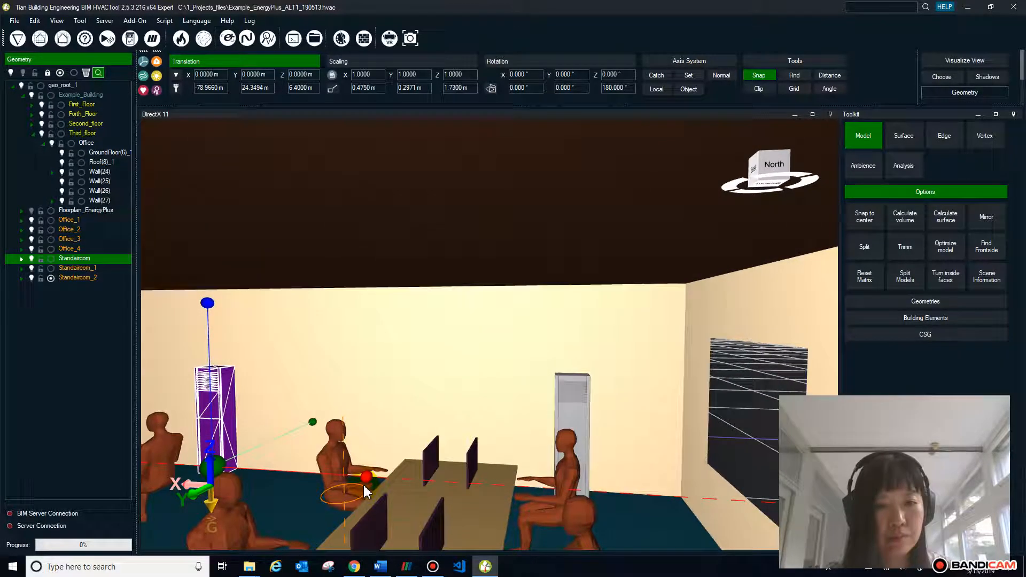
drag(369, 472, 423, 482)
middle_drag(419, 500, 467, 505)
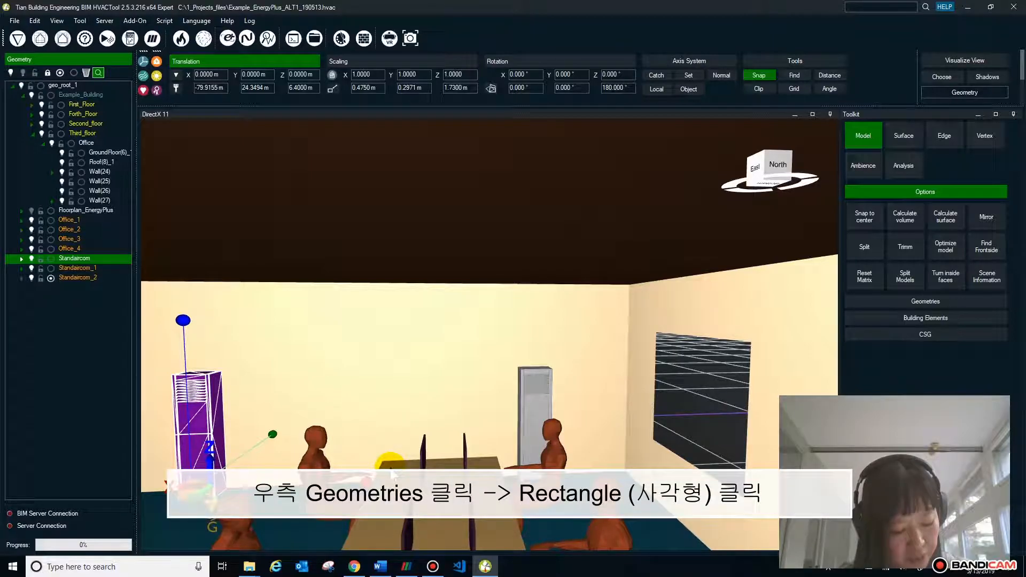
Draw a rectangle about 0.38 by 0.30 m across the louvered outlet on the Standaircom_2 front, corner to corner
click(948, 300)
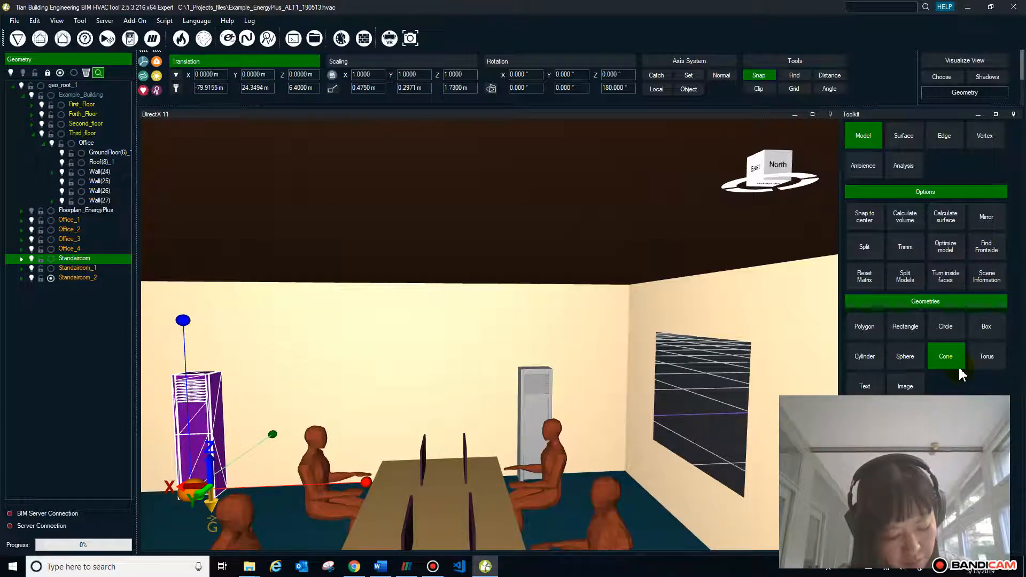
click(906, 329)
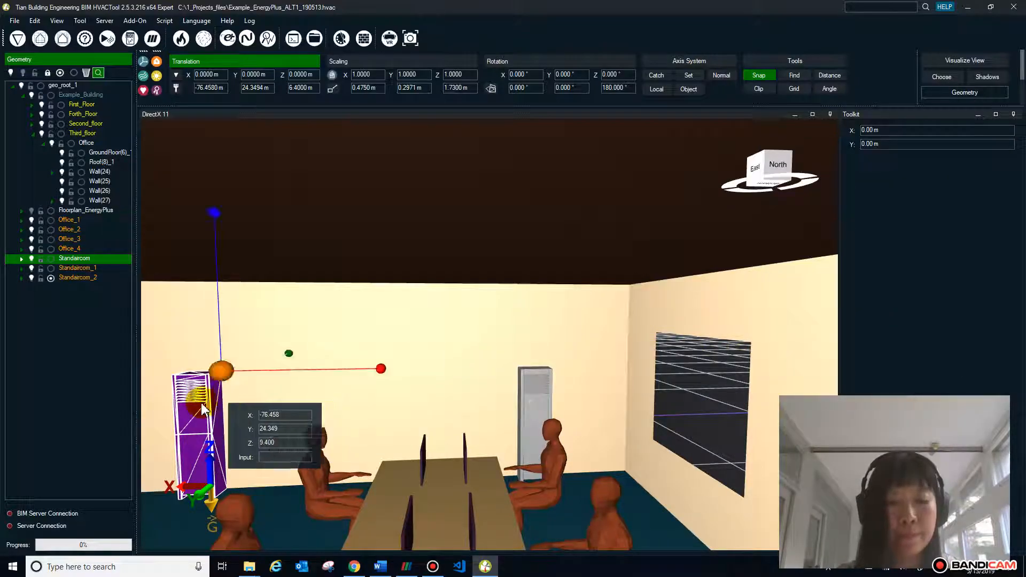
scroll(194, 404, up, 3)
middle_drag(239, 375, 268, 368)
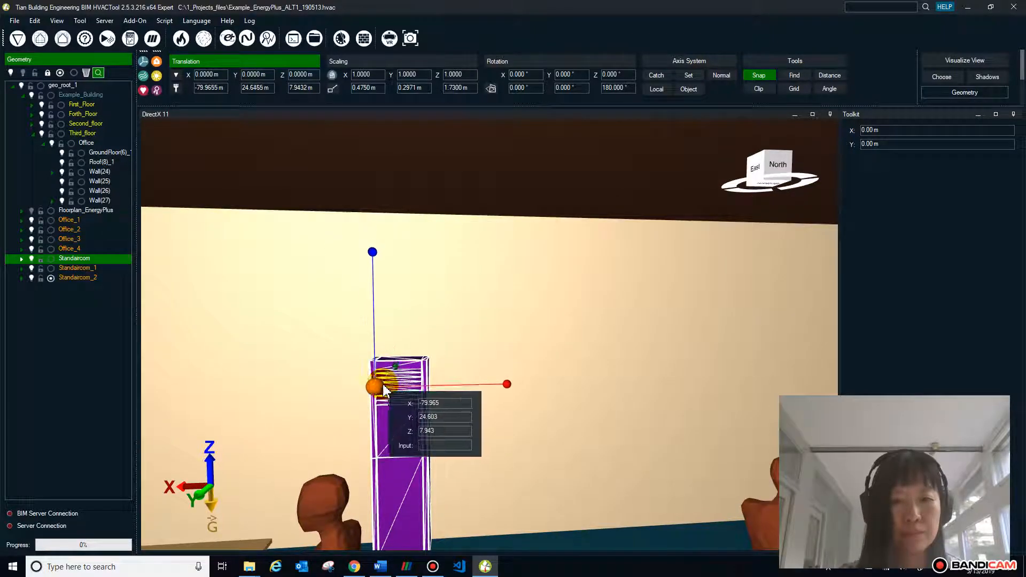
scroll(378, 380, up, 5)
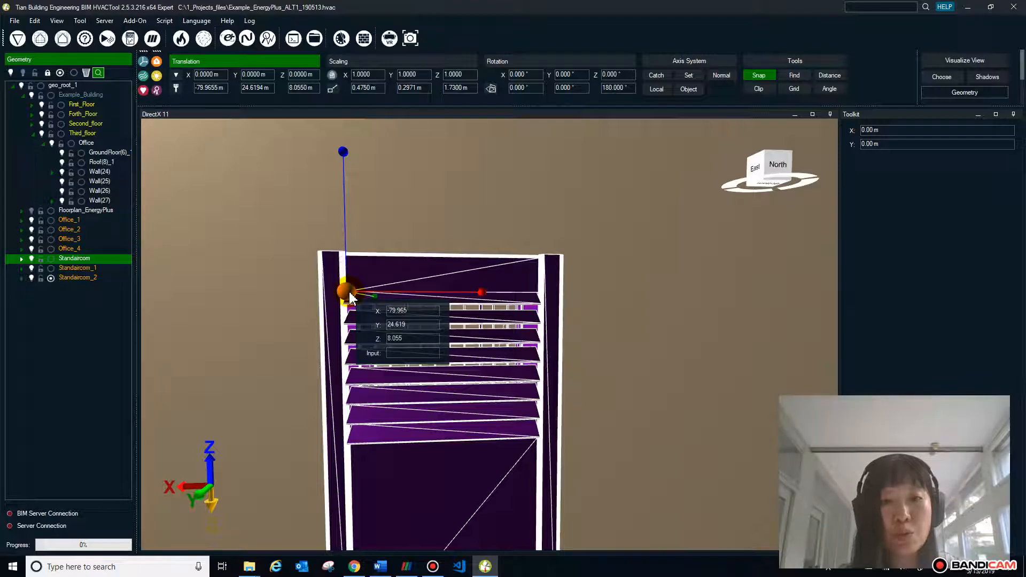
drag(348, 297, 454, 403)
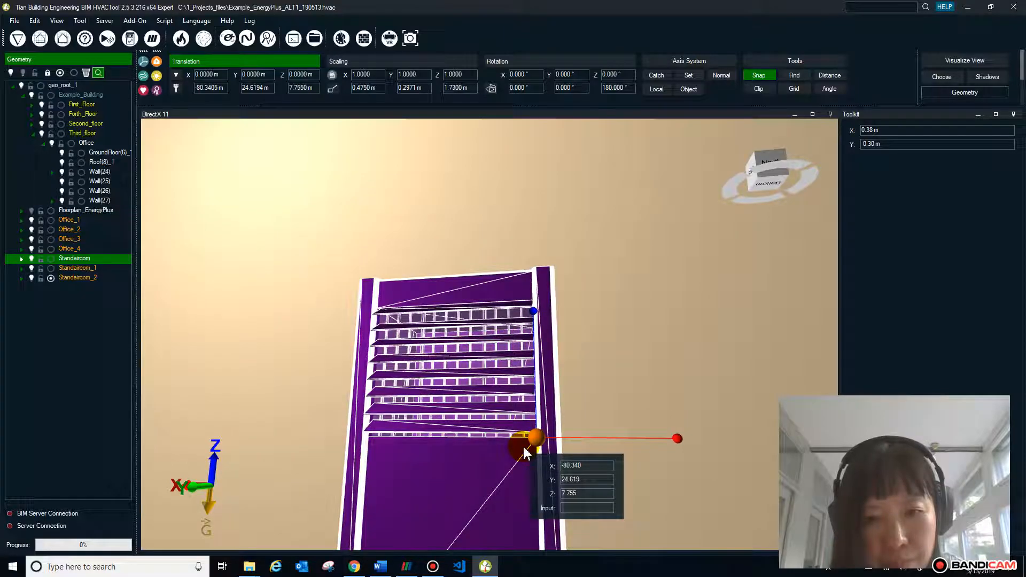
scroll(523, 452, up, 2)
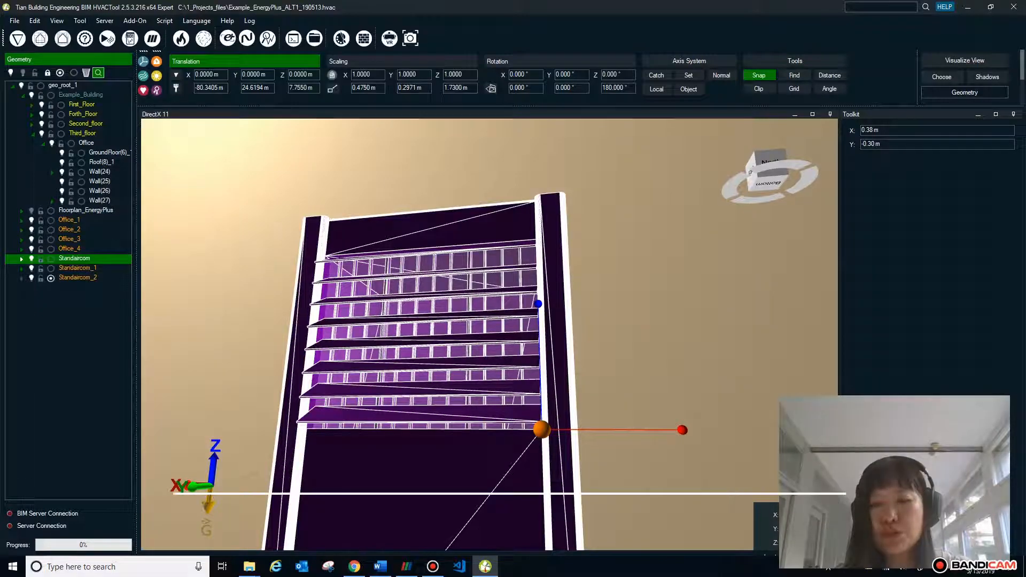
click(885, 540)
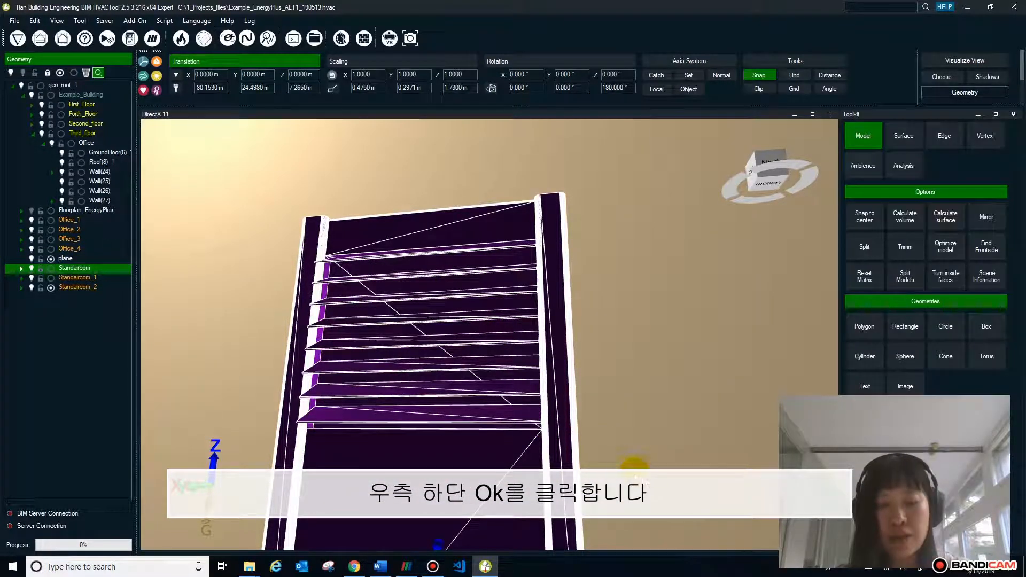
Clear the selection, select only the new rectangle and set its axis origin at the air conditioner's upper front corner
middle_drag(634, 428, 652, 464)
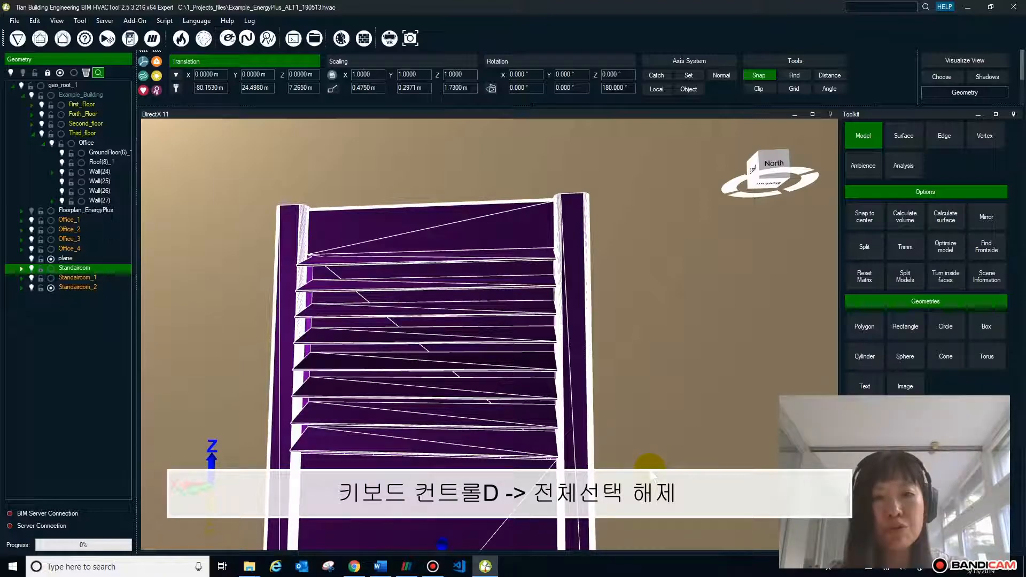
key(ctrl+d)
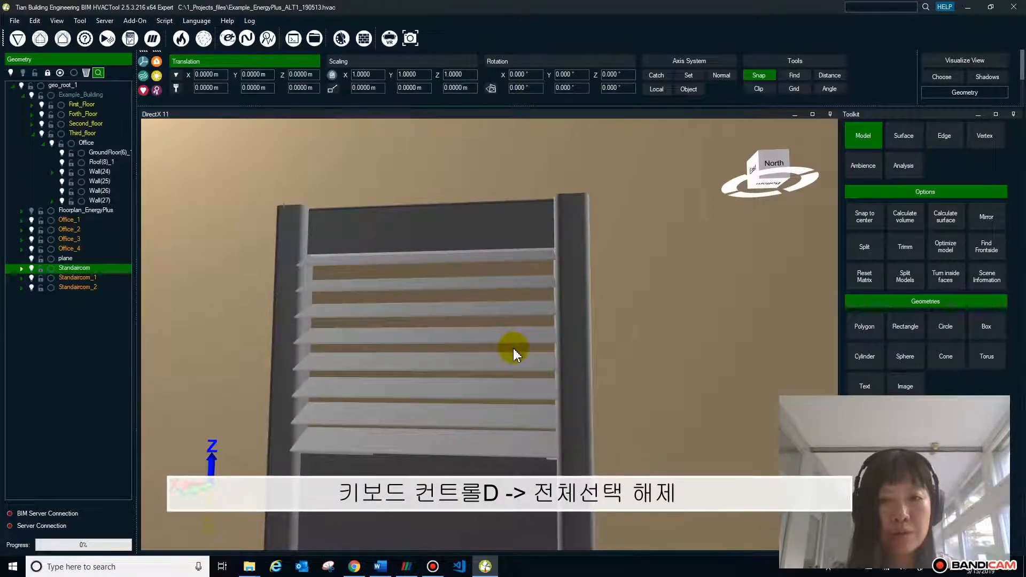
click(514, 352)
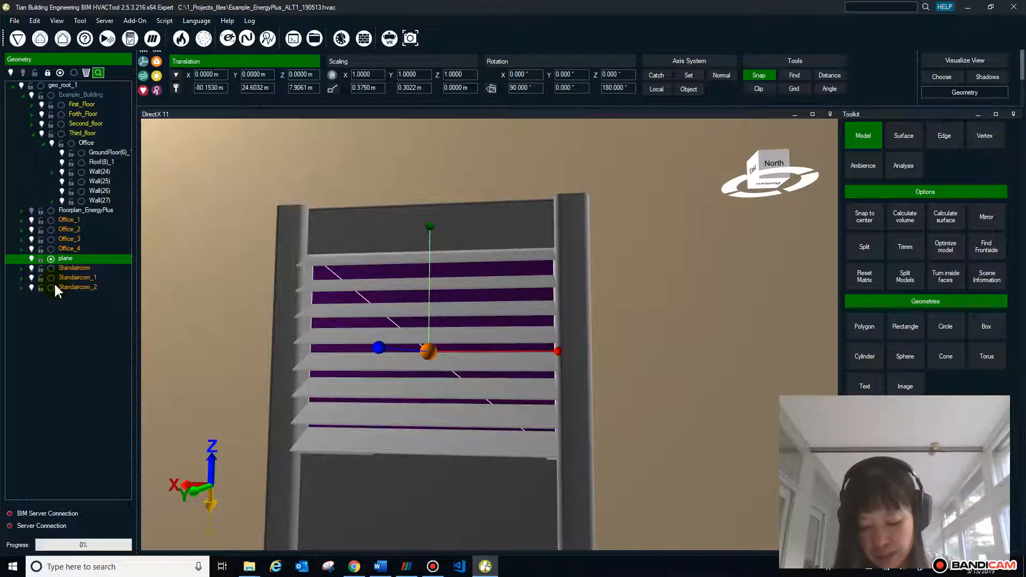
click(310, 213)
mouse_move(362, 378)
middle_down()
mouse_move(385, 413)
mouse_move(347, 399)
mouse_move(369, 397)
middle_up()
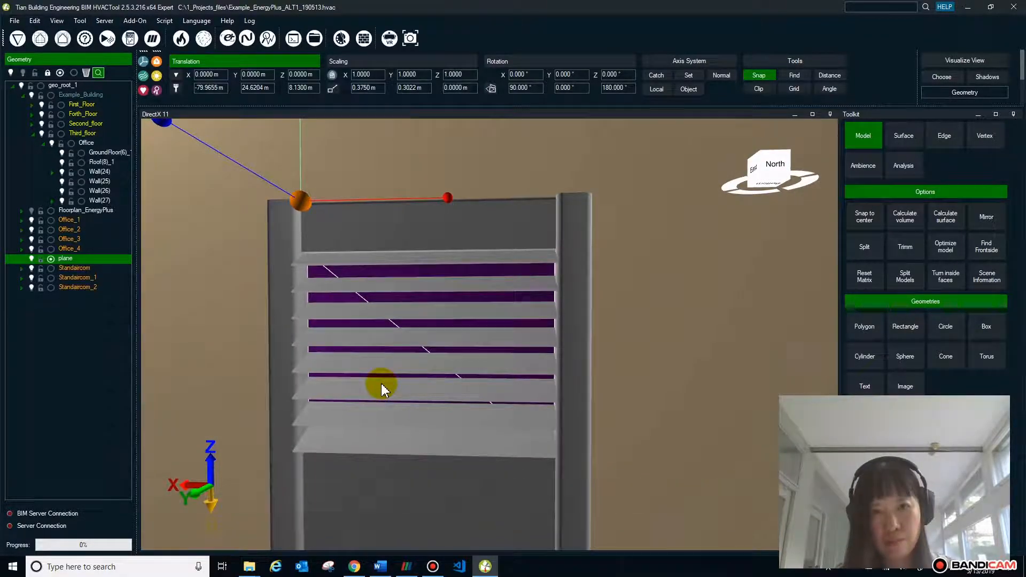
Duplicate the outlet rectangle for the other air conditioner on the same wall
scroll(380, 387, down, 5)
middle_drag(541, 436, 669, 432)
scroll(669, 428, down, 2)
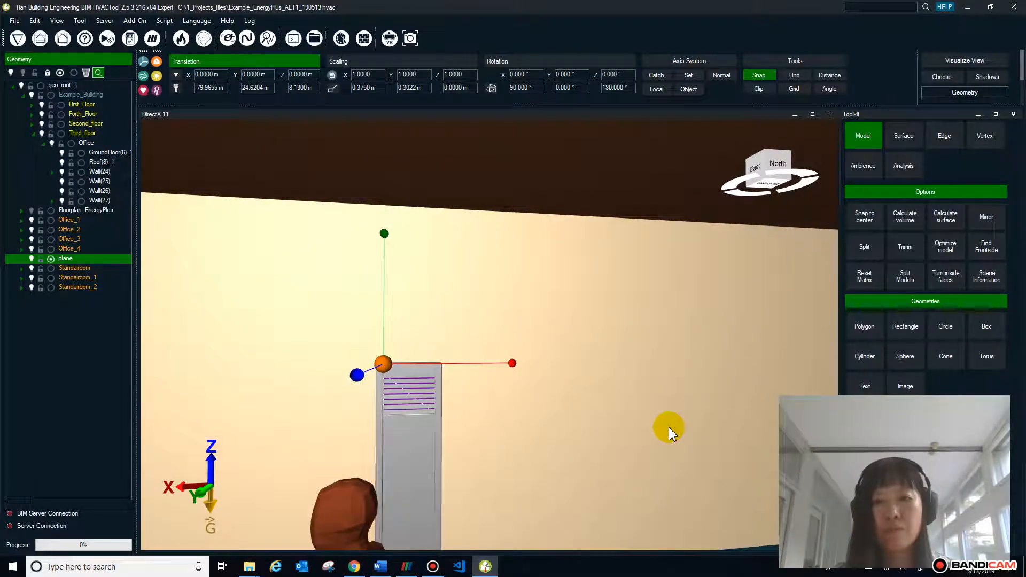
middle_drag(670, 430, 628, 423)
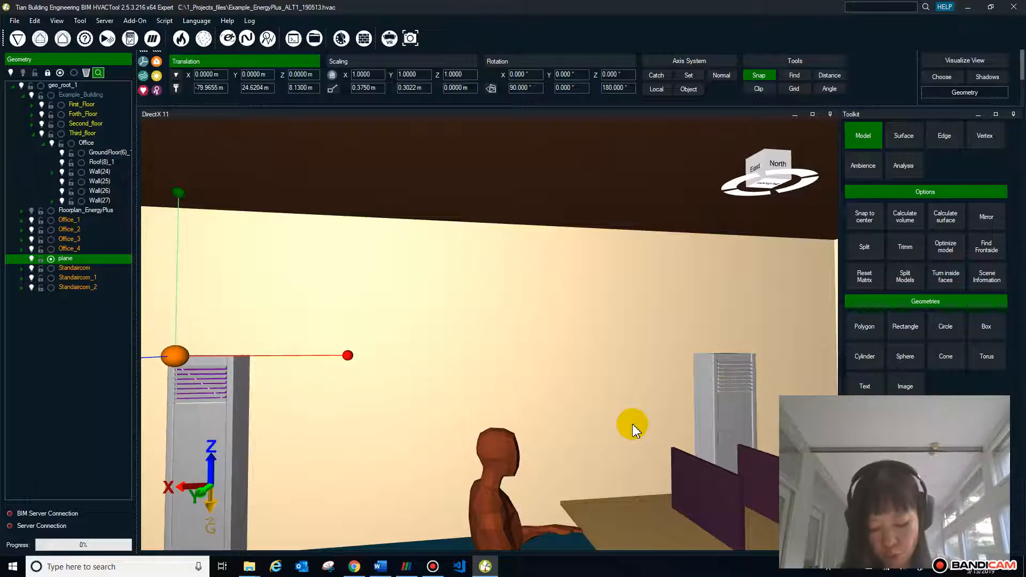
key(ctrl+v)
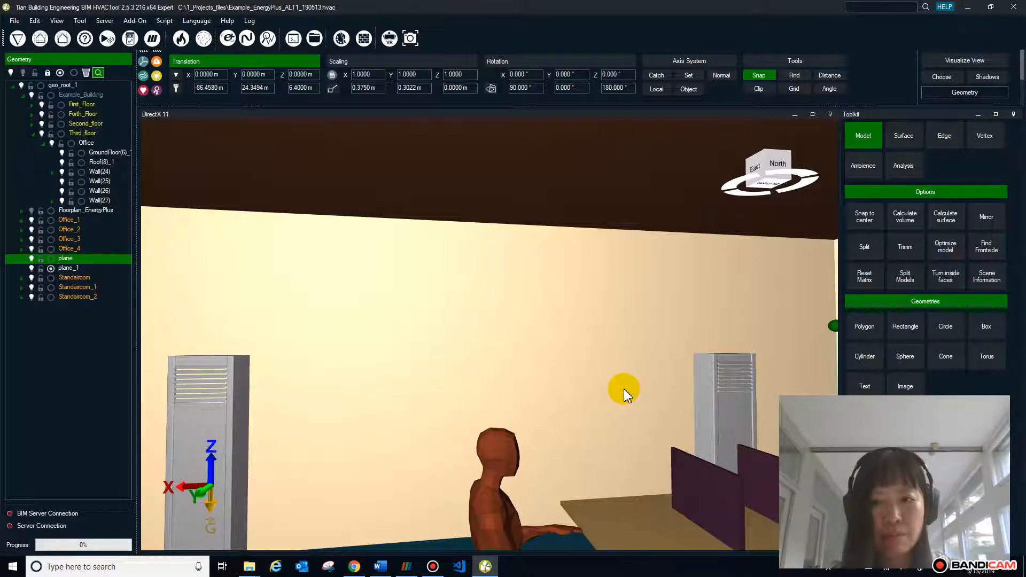
Try to move the duplicate rectangle with snapping onto the louvers of the other air conditioner on the same wall
scroll(623, 390, down, 3)
drag(739, 418, 696, 389)
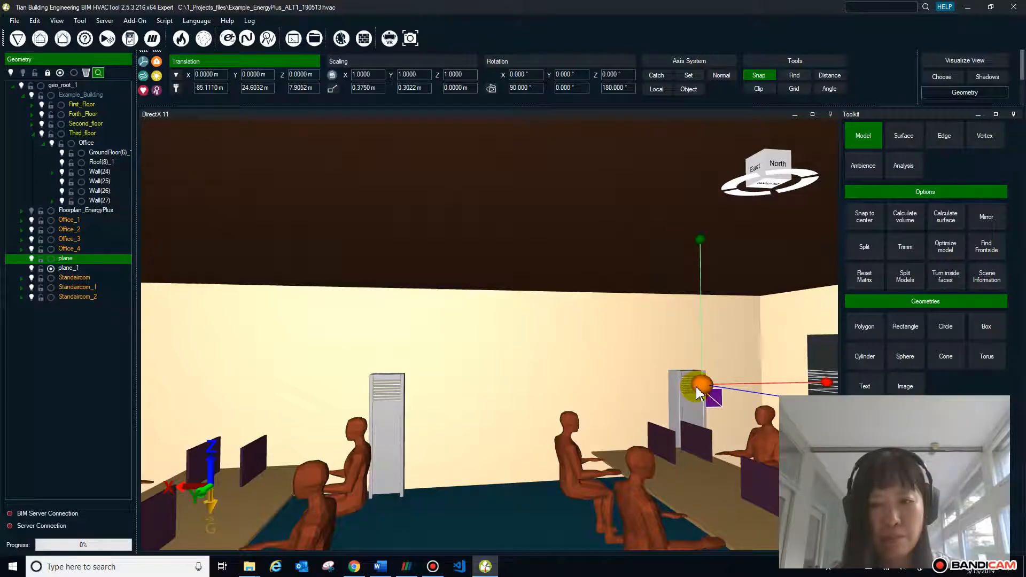
scroll(696, 393, up, 2)
middle_drag(697, 396, 563, 411)
drag(666, 396, 514, 388)
scroll(584, 395, up, 3)
drag(480, 363, 455, 354)
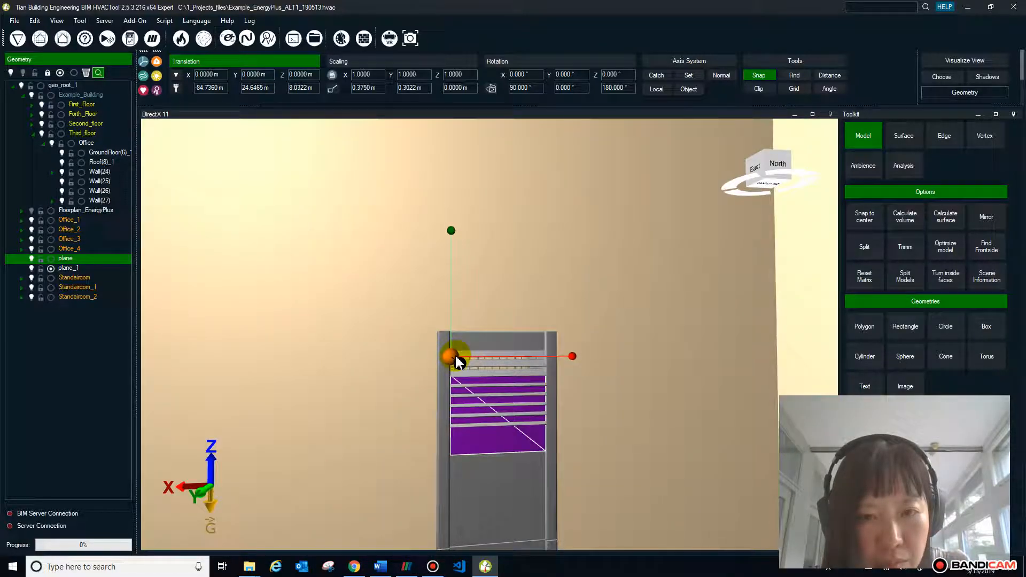
click(422, 381)
middle_drag(394, 387, 346, 398)
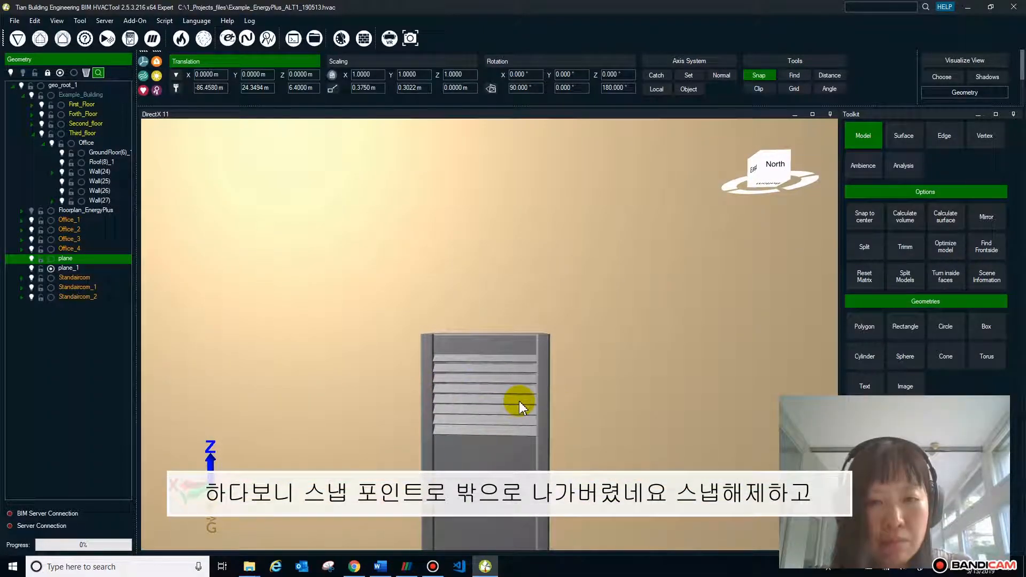
Turn off snapping and move the duplicate from the room corner toward the air conditioner, to about X -84.86 m, Y 25.90 m, Z 7.92 m
scroll(566, 395, down, 1)
scroll(565, 398, up, 1)
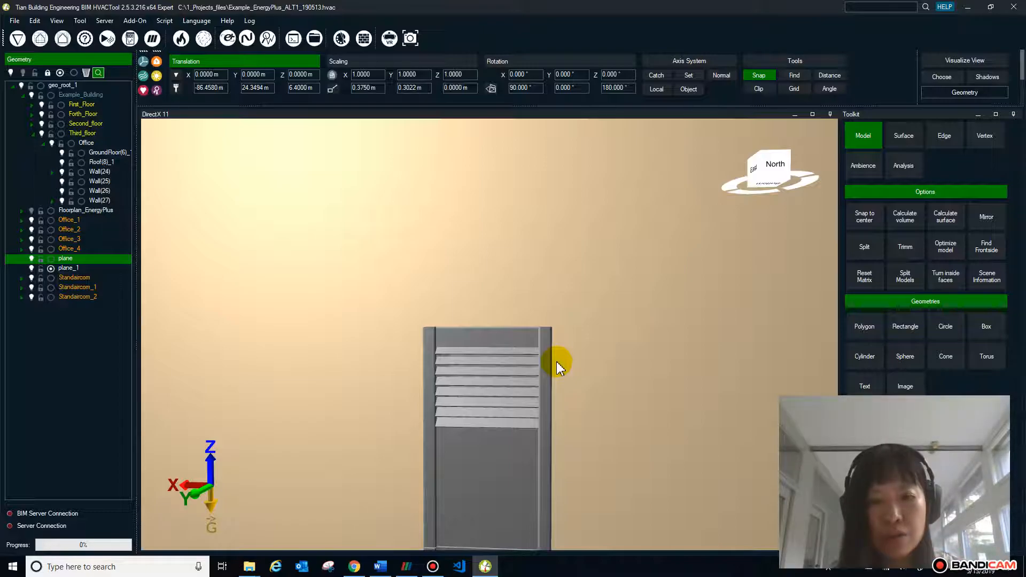
scroll(506, 354, down, 5)
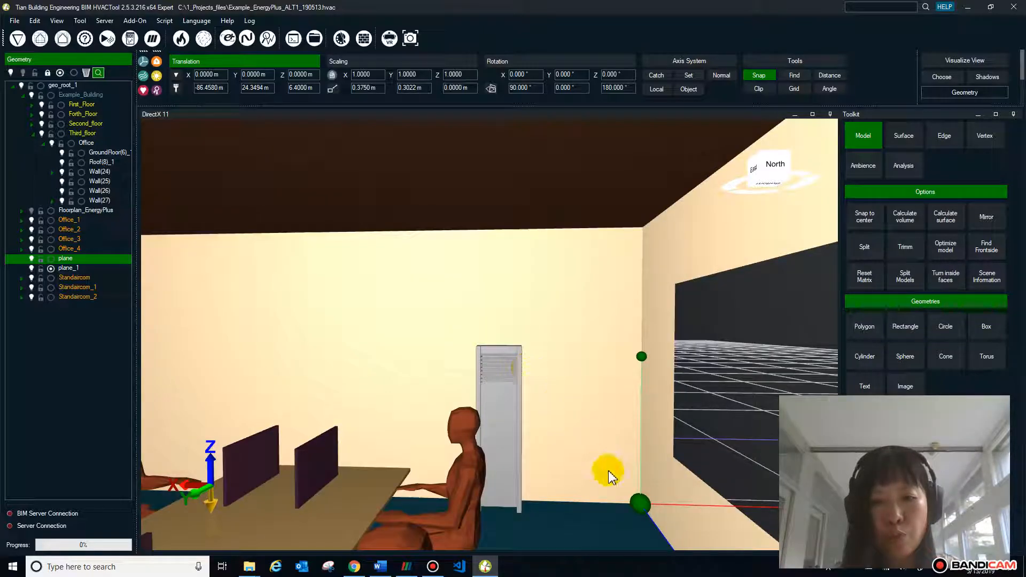
drag(786, 505, 737, 479)
drag(595, 363, 563, 235)
drag(730, 366, 623, 365)
drag(485, 385, 434, 454)
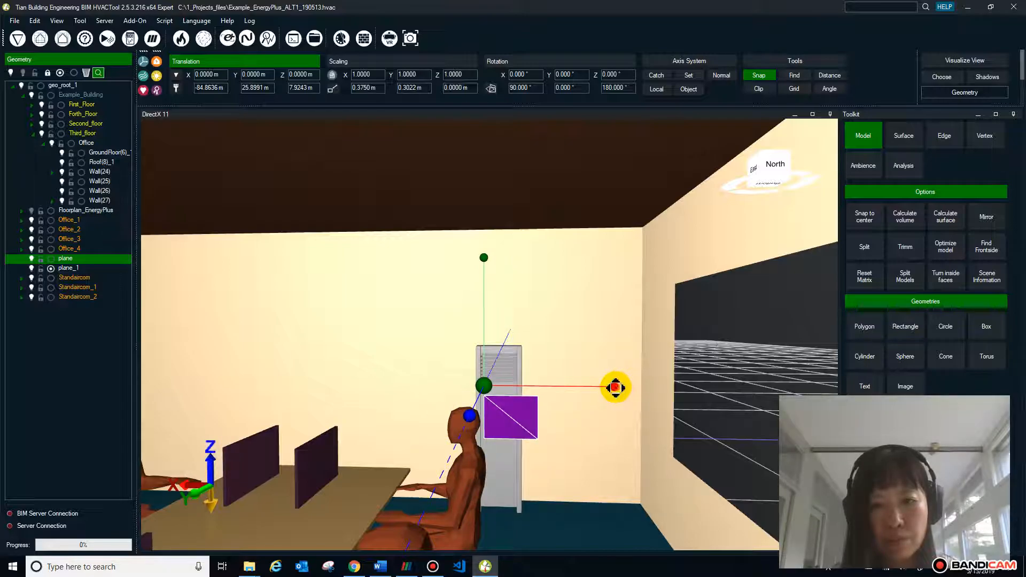
Move the duplicate along each axis in front of the air conditioner's outlet, to about X -84.76 m, Y 25.04 m, Z 8.14 m
drag(615, 386, 577, 386)
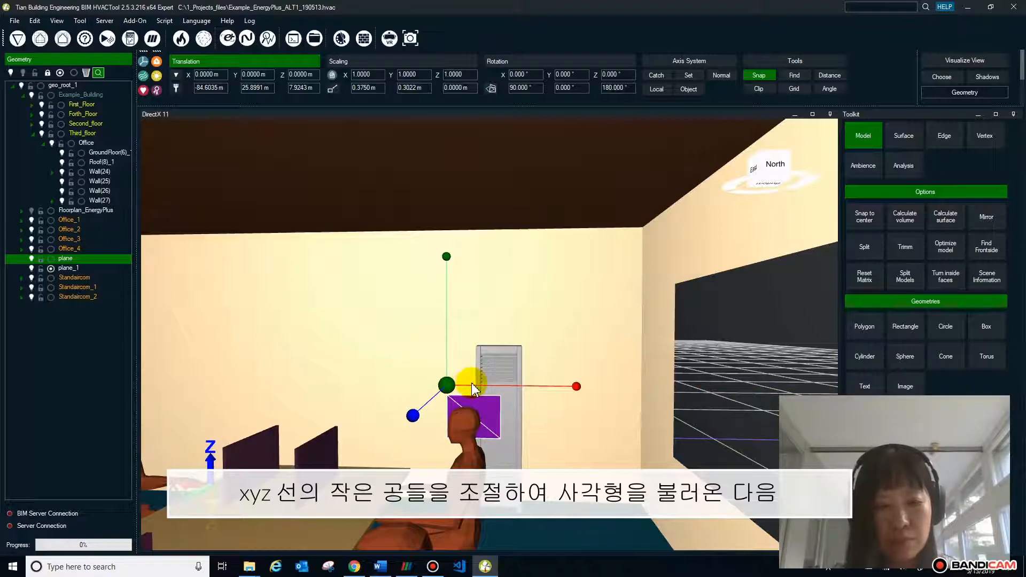
drag(447, 257, 447, 226)
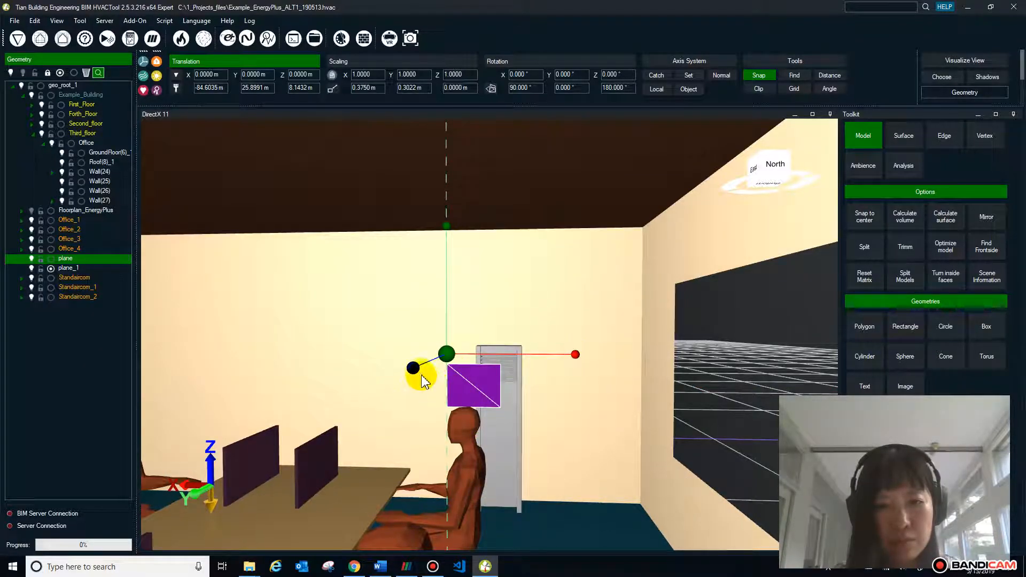
mouse_move(413, 369)
mouse_down()
mouse_move(471, 348)
mouse_move(467, 362)
mouse_move(454, 351)
mouse_move(430, 378)
mouse_up()
drag(591, 351, 607, 347)
scroll(534, 395, up, 3)
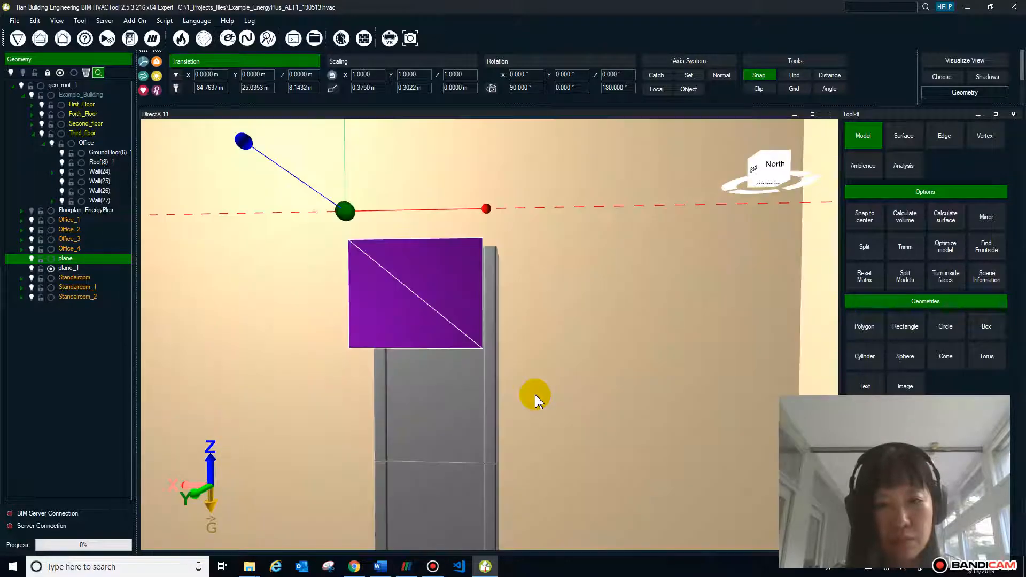
drag(506, 394, 503, 446)
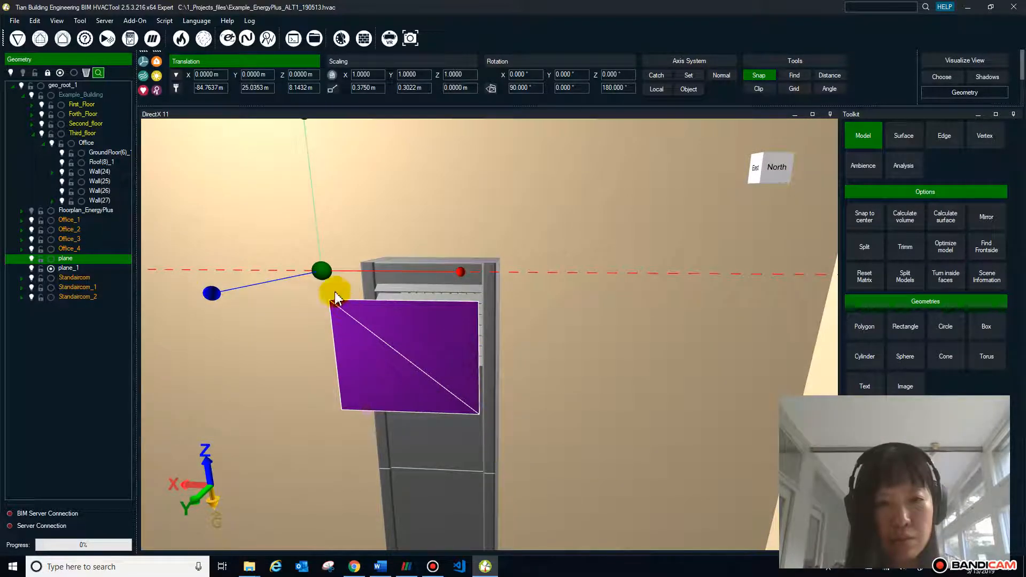
Bring the duplicate closer, turn on snapping and snap it to the unit's upper front corner at X -84.7270 m, Y 24.6294 m, Z 8.1300 m
drag(214, 293, 302, 281)
drag(527, 397, 559, 418)
click(398, 329)
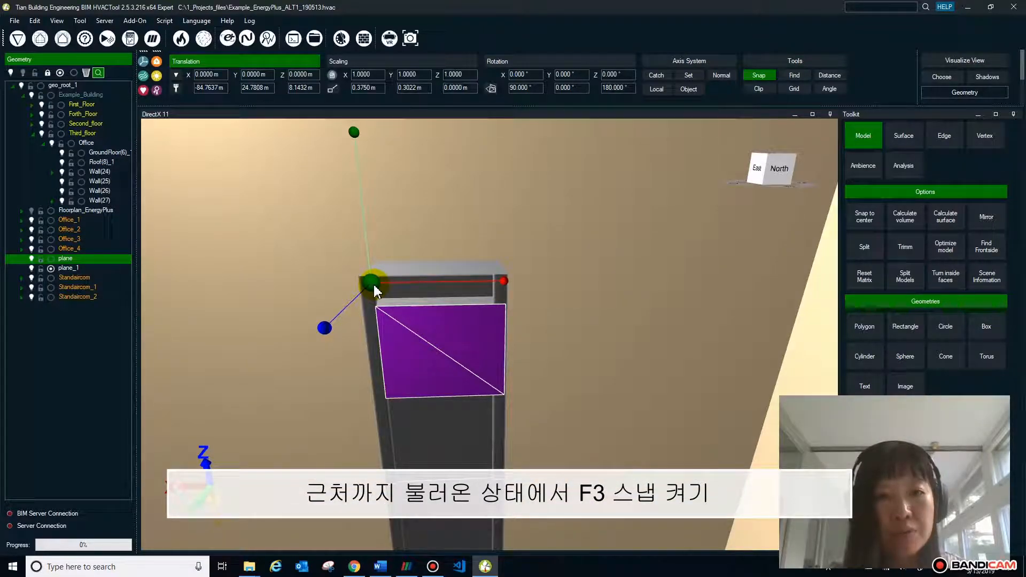
mouse_move(373, 285)
mouse_down()
mouse_move(376, 295)
mouse_move(370, 289)
mouse_up()
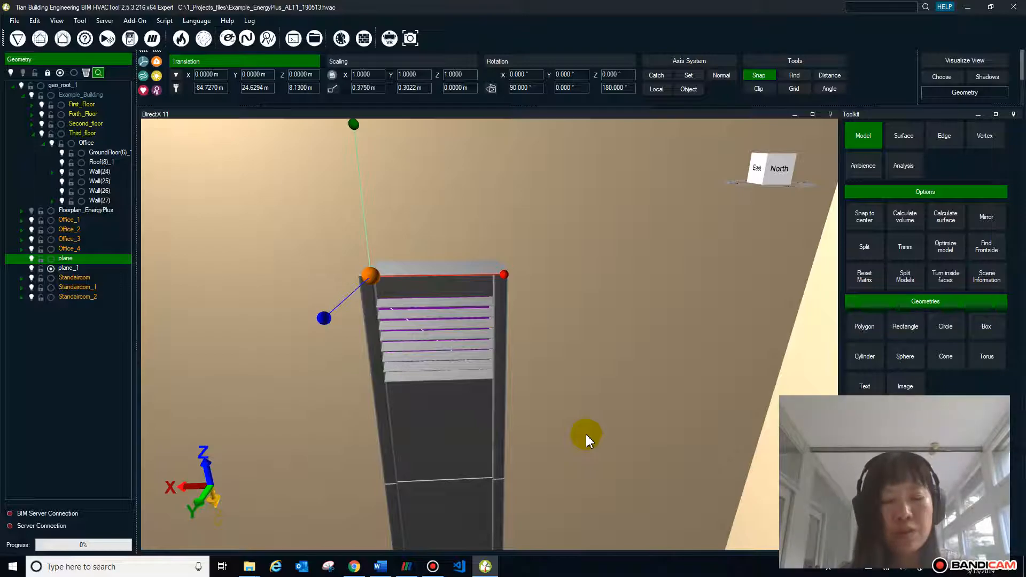
Turn off snapping, duplicate the rectangle again and move the new copy into the middle of the room, to about X -80.04 m, Y 28.00 m
mouse_move(588, 438)
mouse_down()
mouse_move(591, 457)
mouse_move(417, 409)
mouse_move(490, 426)
mouse_move(484, 439)
mouse_up()
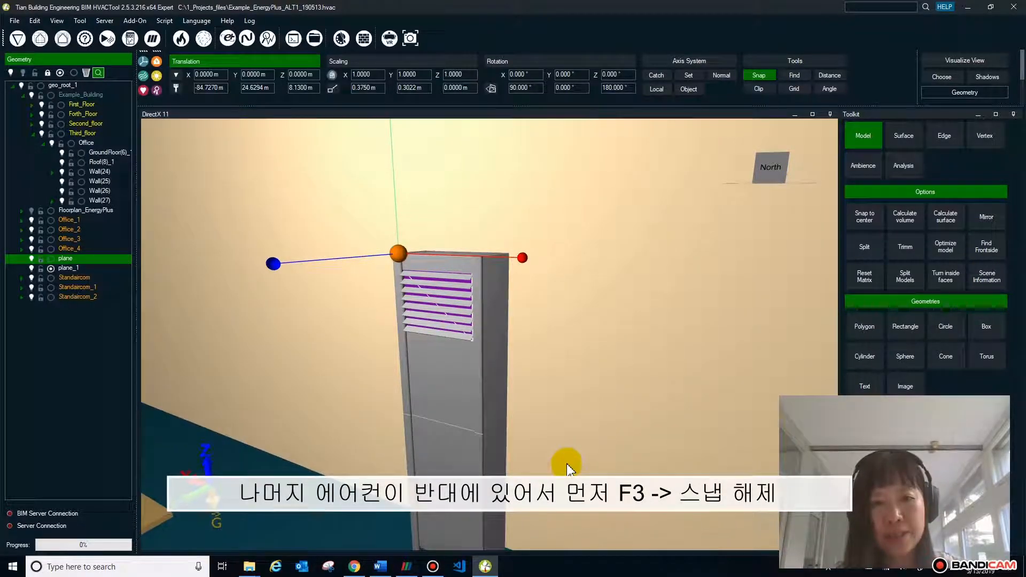
key(F3)
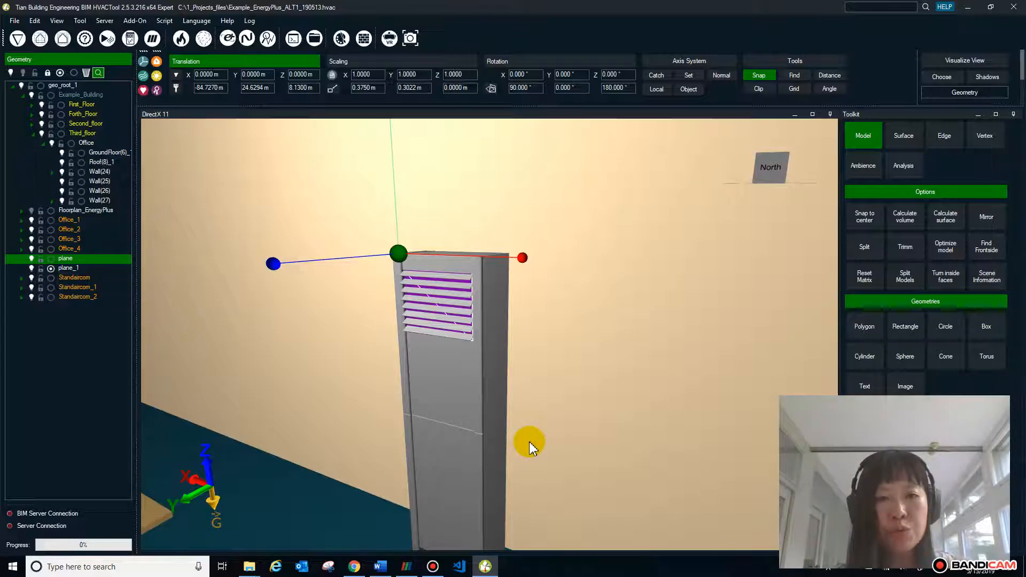
key(ctrl+c)
mouse_move(505, 435)
mouse_down()
mouse_move(476, 422)
mouse_move(298, 407)
mouse_move(297, 397)
mouse_move(394, 426)
mouse_move(360, 403)
mouse_move(366, 340)
mouse_move(351, 354)
mouse_move(162, 365)
mouse_up()
scroll(344, 394, down, 8)
mouse_move(198, 329)
middle_down()
mouse_move(171, 346)
mouse_move(236, 330)
middle_up()
mouse_move(404, 426)
middle_down()
mouse_move(588, 342)
mouse_move(676, 281)
middle_up()
drag(665, 284, 310, 305)
middle_drag(603, 343, 387, 316)
middle_drag(446, 296, 469, 330)
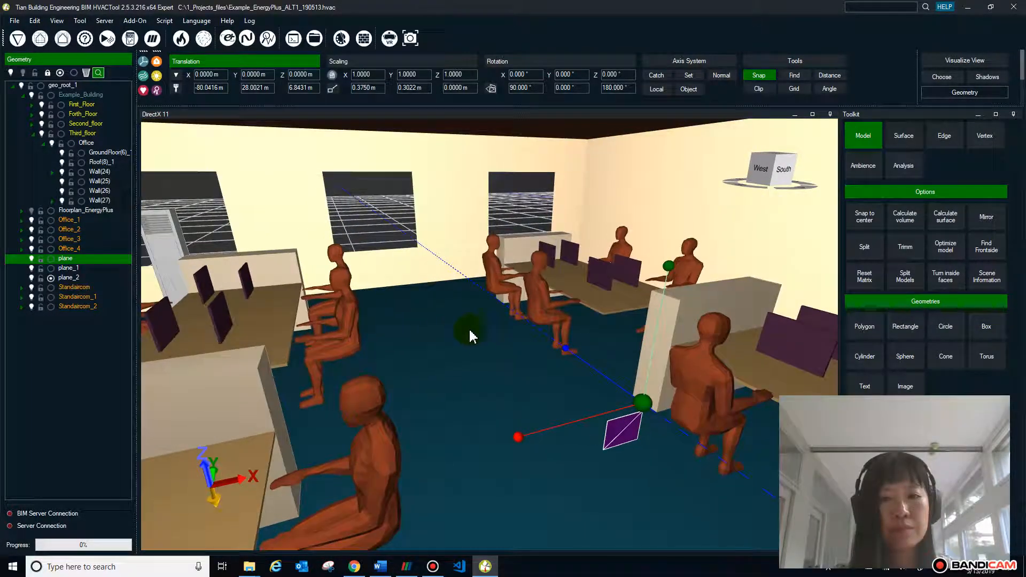
Move the new rectangle copy along the Y axis toward the window wall, to about Y 33.88 m
drag(566, 348, 435, 263)
middle_drag(503, 358, 546, 381)
scroll(568, 350, up, 1)
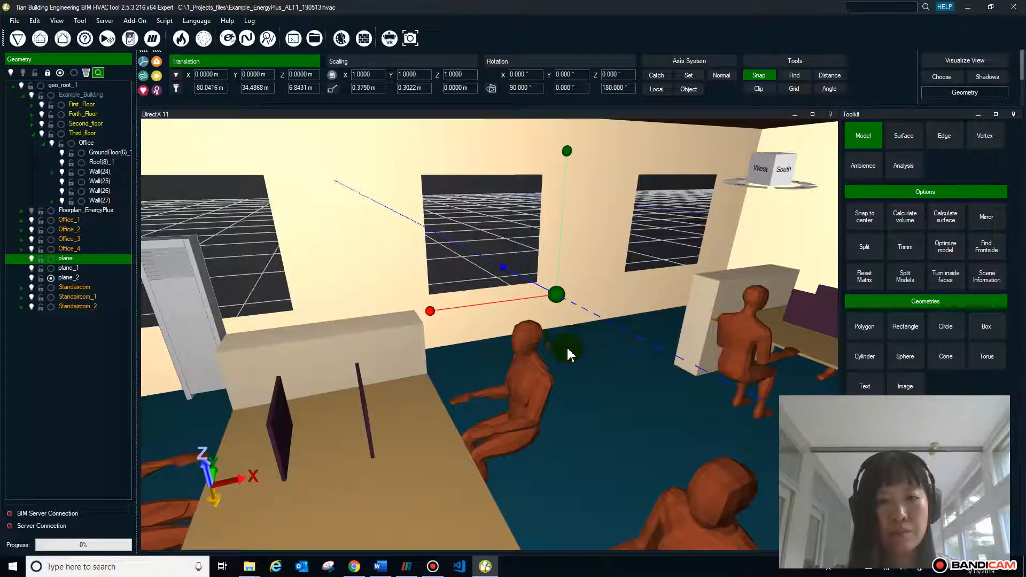
drag(502, 266, 522, 277)
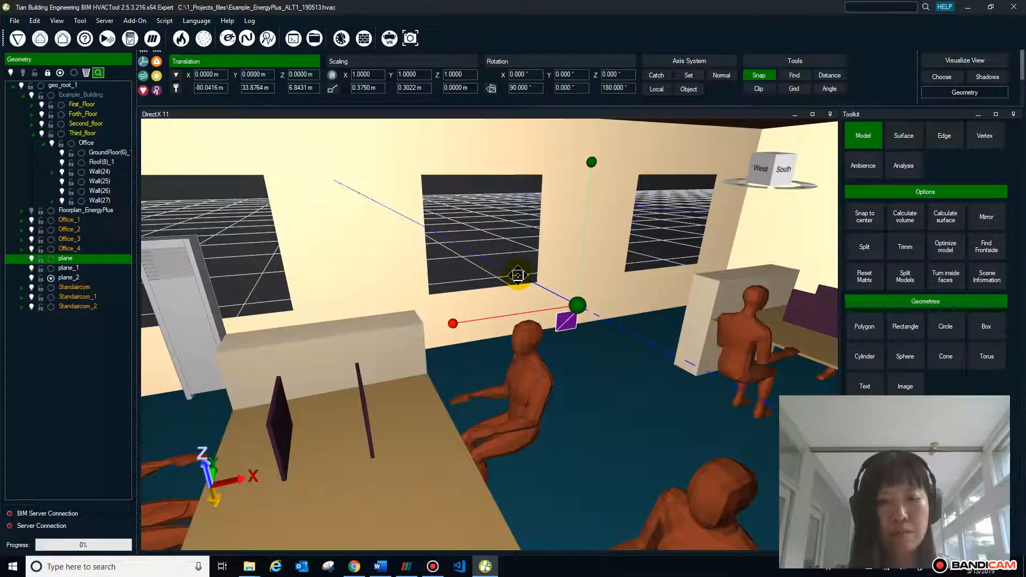
Move the copy in front of the air conditioner at the window, to about X -84.81 m, and raise it to about Z 7.49 m
drag(452, 330, 275, 348)
middle_drag(327, 365, 346, 376)
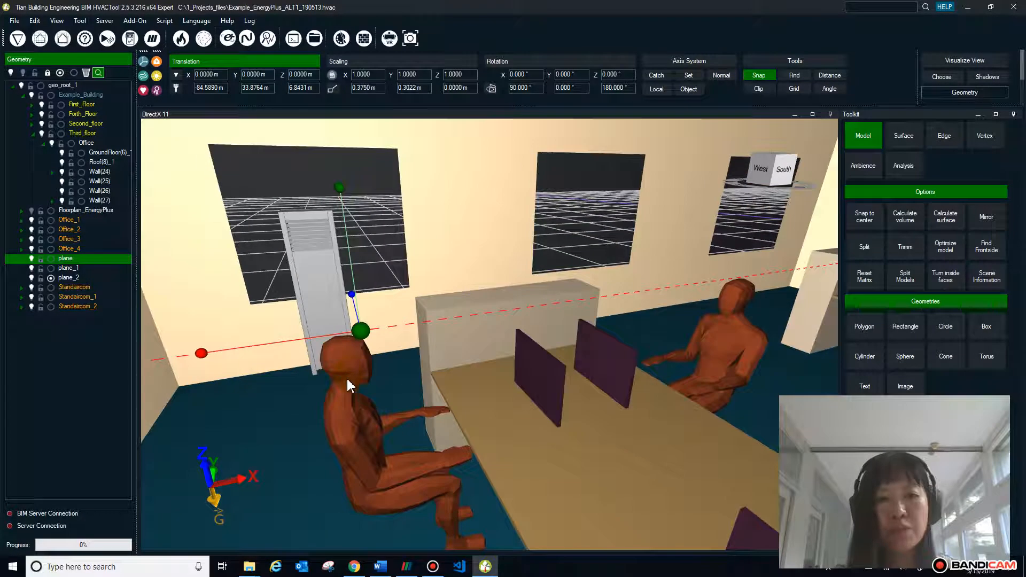
middle_drag(407, 283, 419, 294)
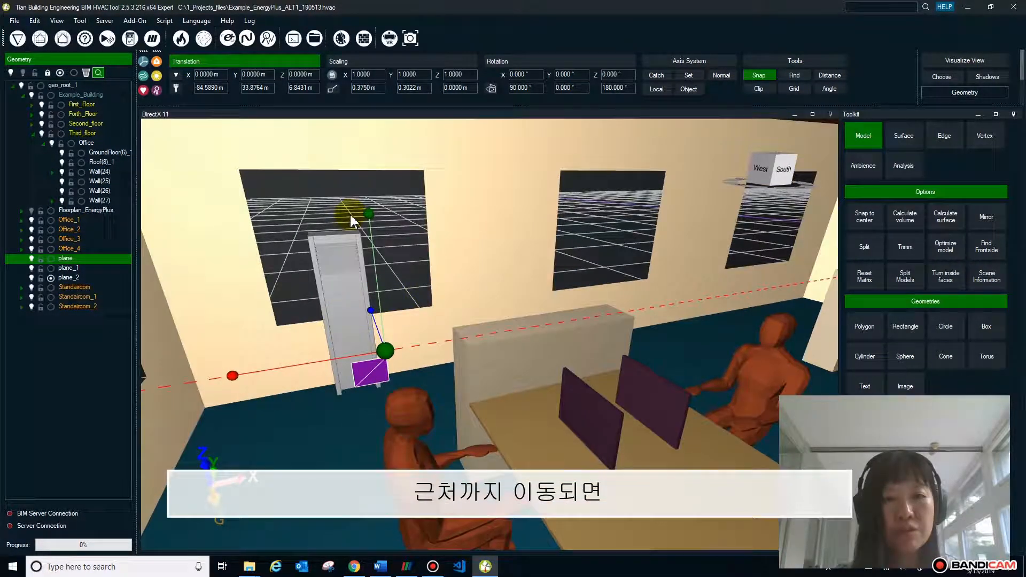
drag(370, 211, 361, 149)
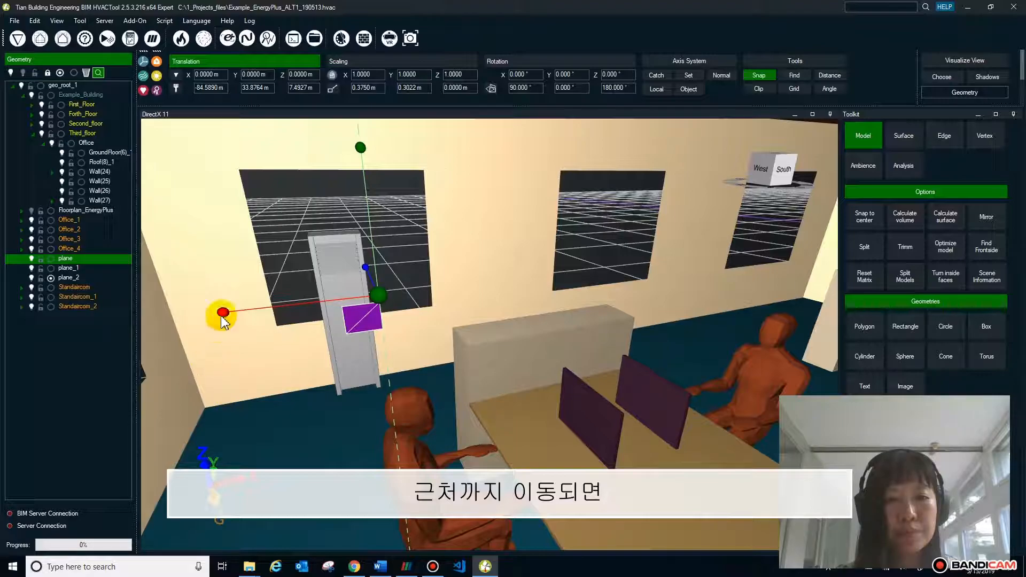
drag(224, 309, 195, 317)
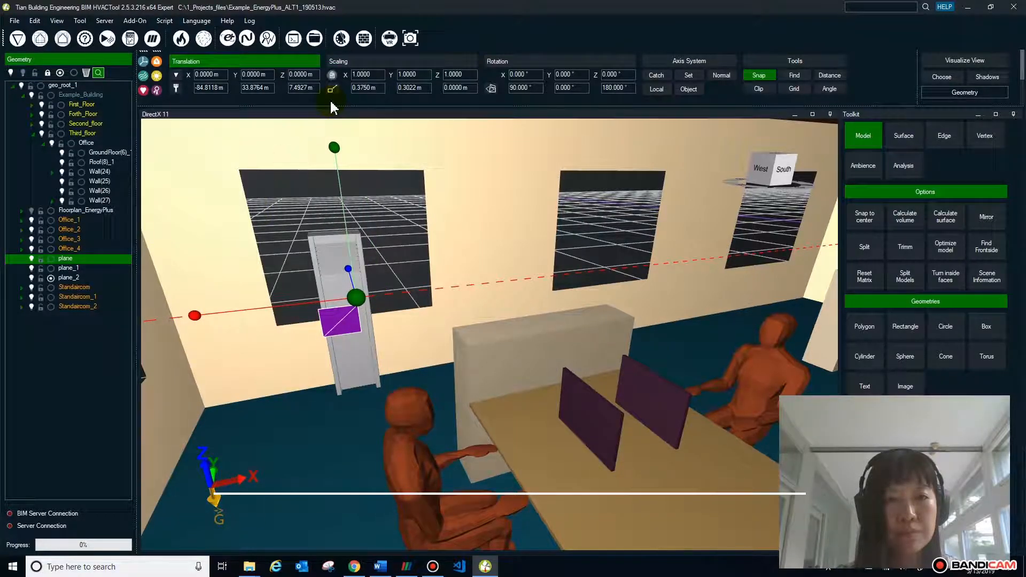
Raise the rectangle copy and snap it to the window unit's upper front corner at X -84.7360 m, Y 33.8796 m, Z 8.1253 m, then deselect it
drag(335, 145, 344, 92)
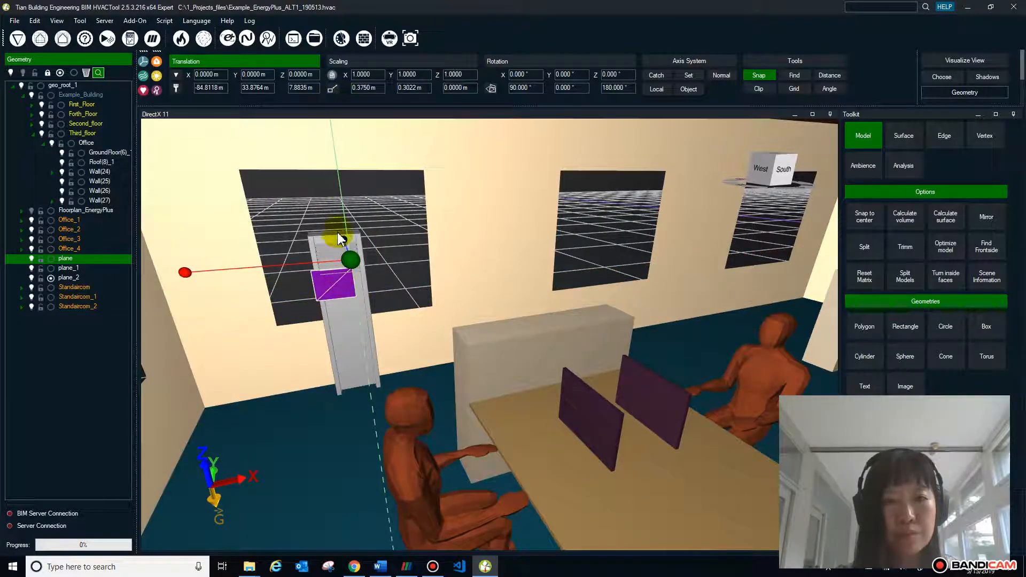
mouse_move(344, 240)
mouse_down()
mouse_move(344, 219)
mouse_move(352, 263)
mouse_move(349, 230)
mouse_move(357, 253)
mouse_up()
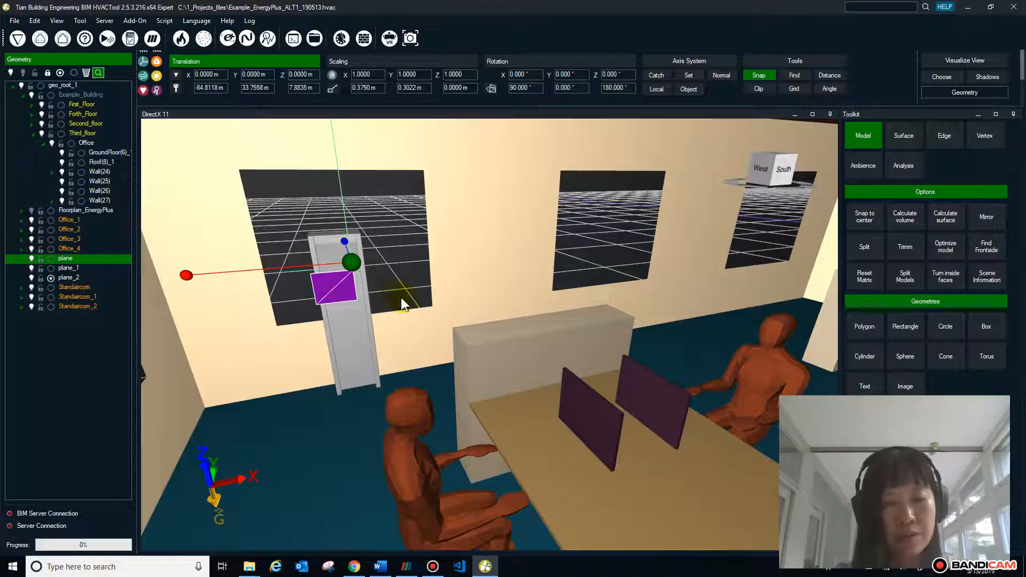
middle_drag(431, 297, 439, 316)
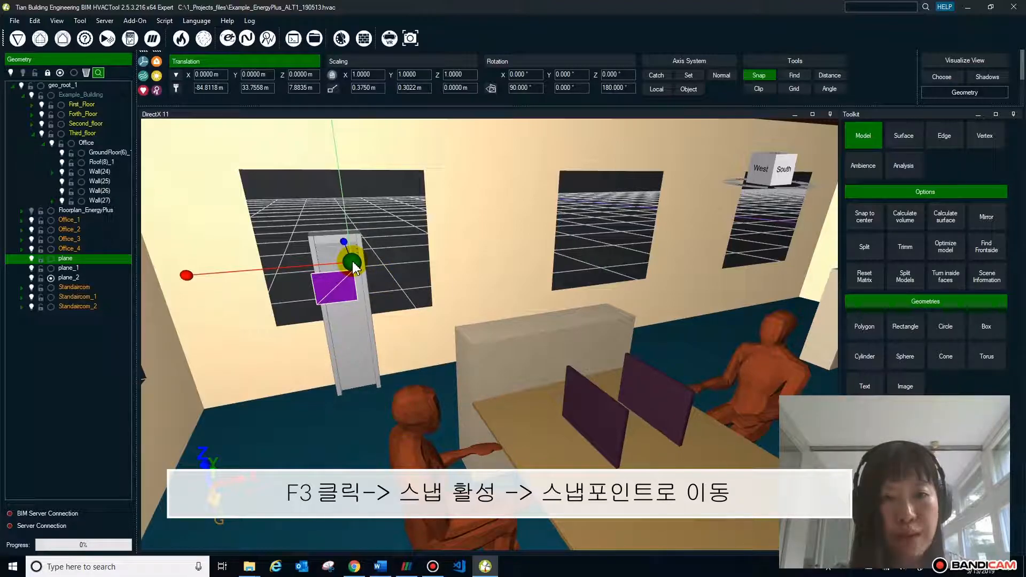
drag(353, 268, 336, 168)
scroll(364, 265, up, 3)
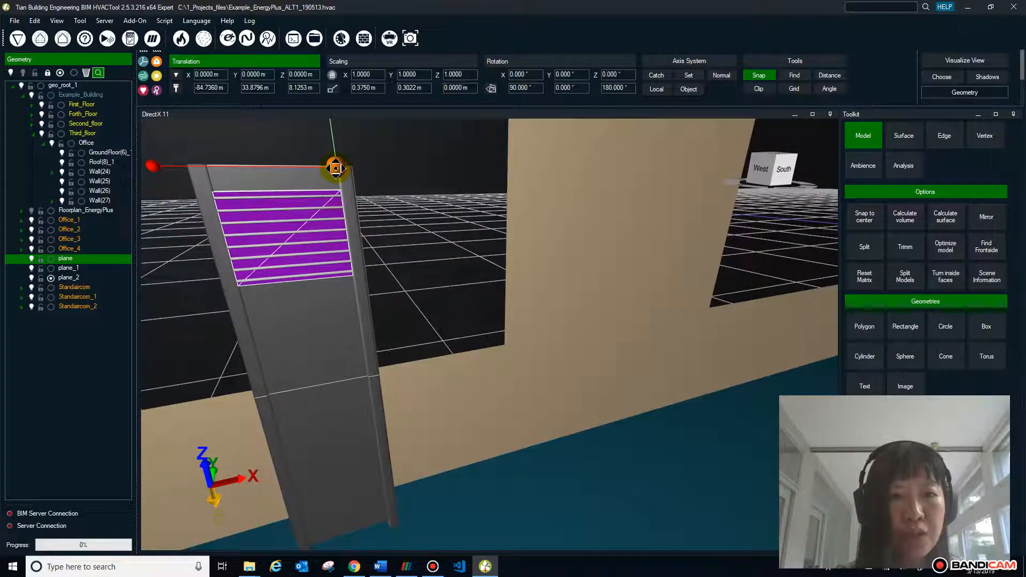
drag(501, 392, 437, 406)
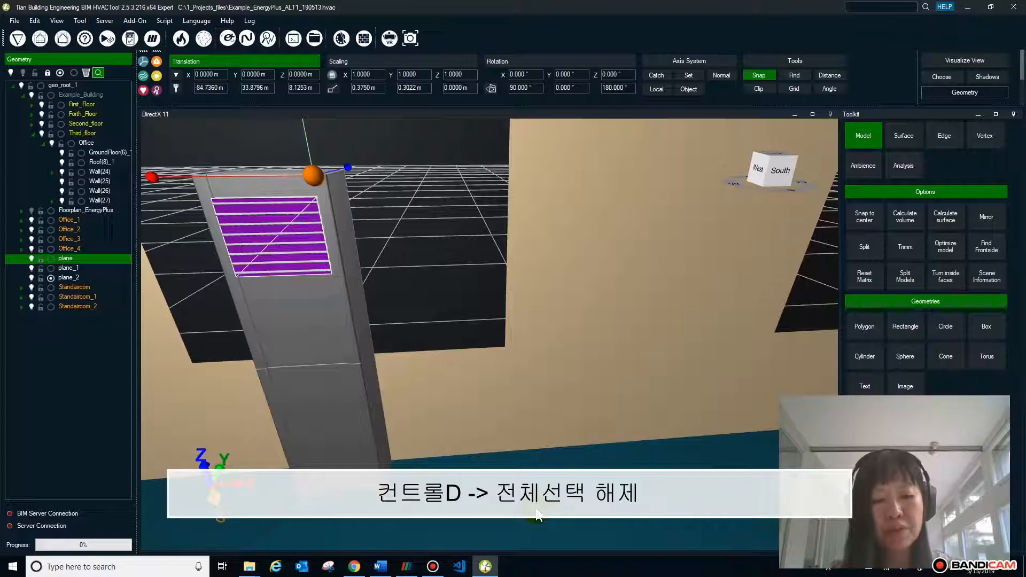
key(ctrl+d)
Inspect how the outlet rectangle fits behind the louvers of the air conditioner at the window, selecting it briefly for checking
mouse_move(461, 444)
mouse_down()
mouse_move(522, 435)
mouse_move(597, 446)
mouse_up()
middle_drag(597, 445, 460, 473)
scroll(312, 405, up, 3)
scroll(312, 404, down, 3)
scroll(314, 403, up, 2)
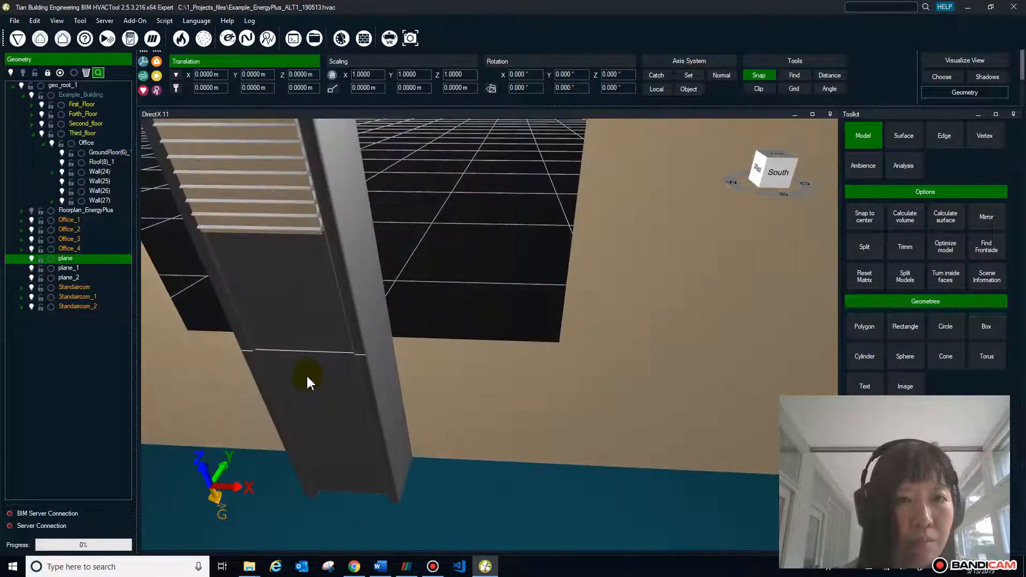
middle_drag(338, 360, 438, 424)
mouse_move(460, 383)
right_down()
mouse_move(479, 394)
mouse_move(477, 379)
right_up()
click(387, 248)
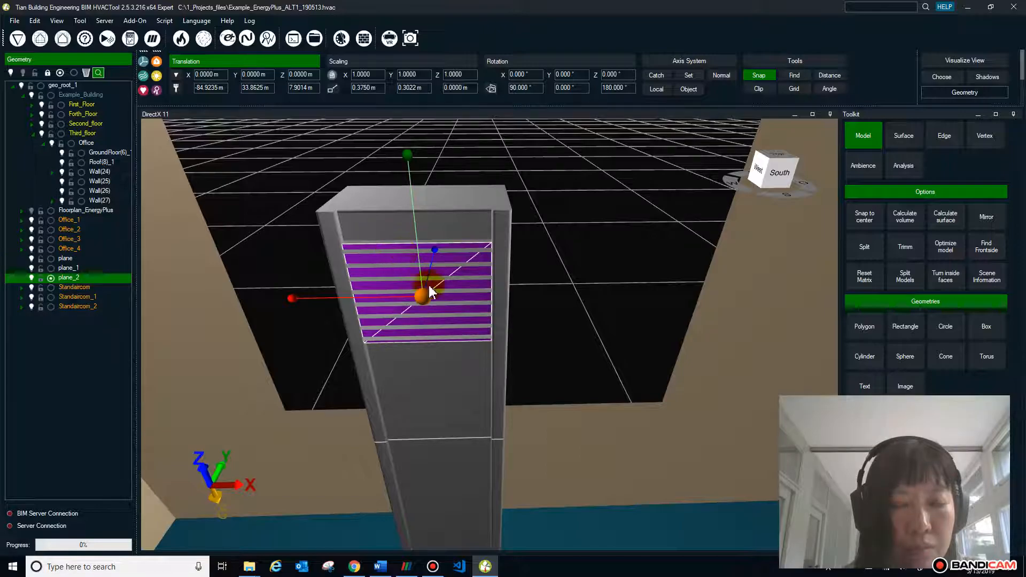
scroll(504, 342, down, 3)
scroll(505, 341, up, 2)
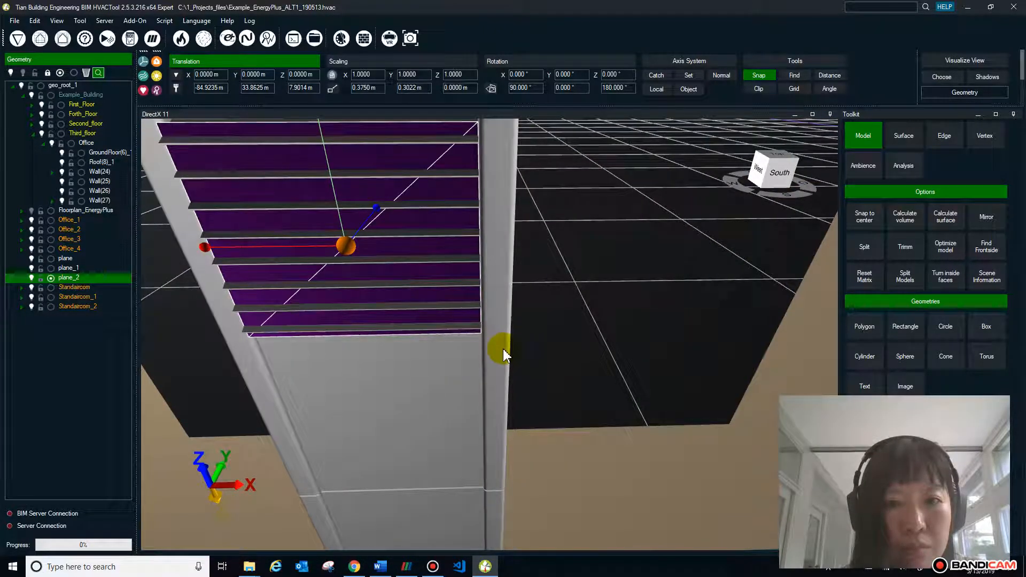
scroll(503, 354, down, 3)
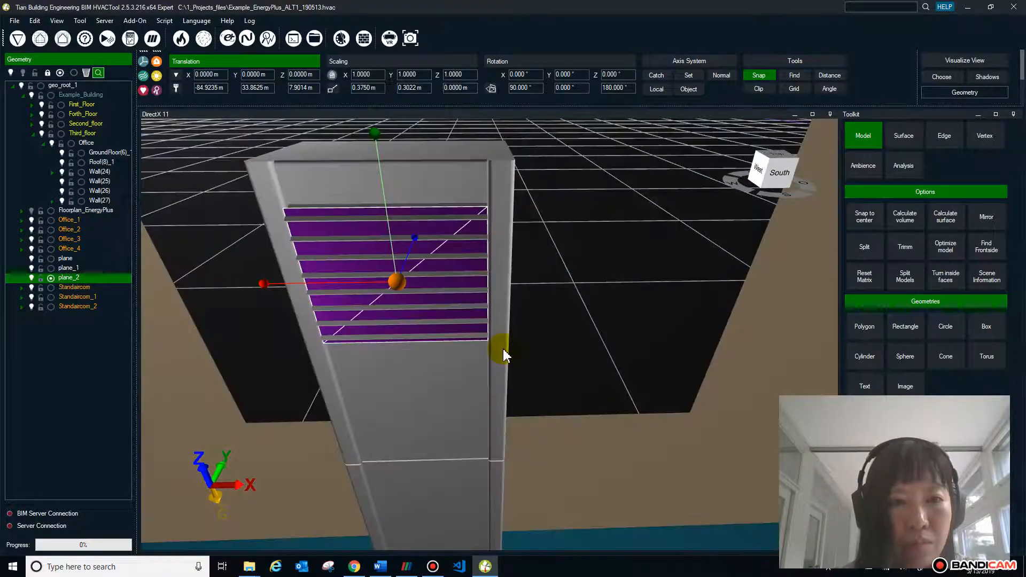
click(569, 420)
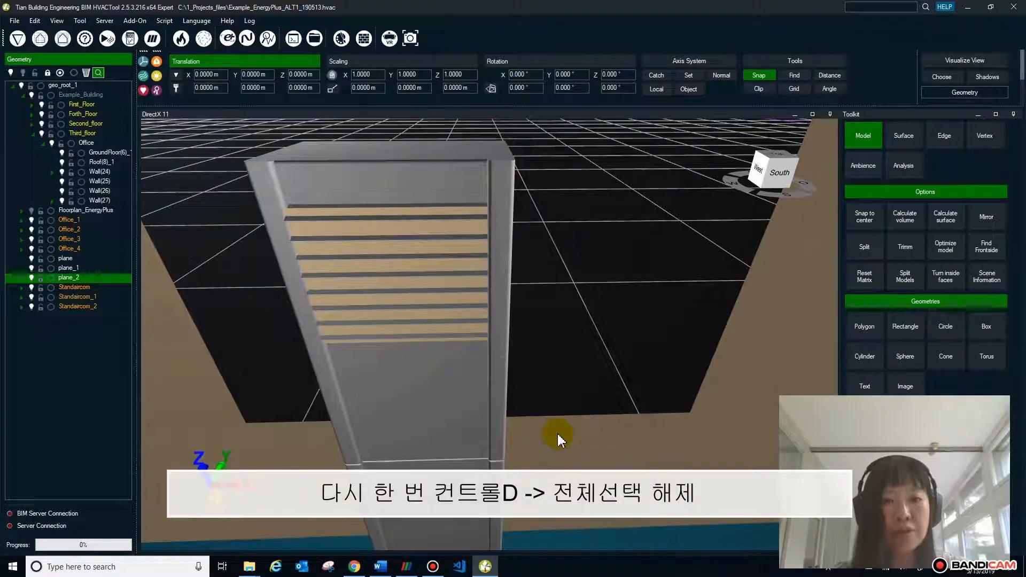
scroll(558, 434, down, 2)
scroll(558, 439, up, 2)
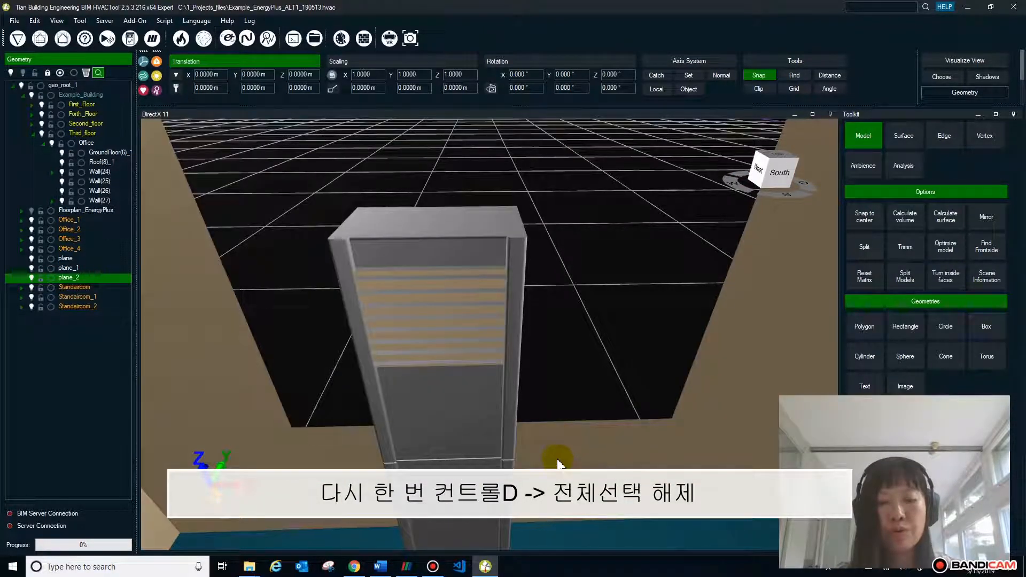
Select the body of the air conditioner at the window and pick only its bottom face in surface mode
scroll(557, 463, down, 2)
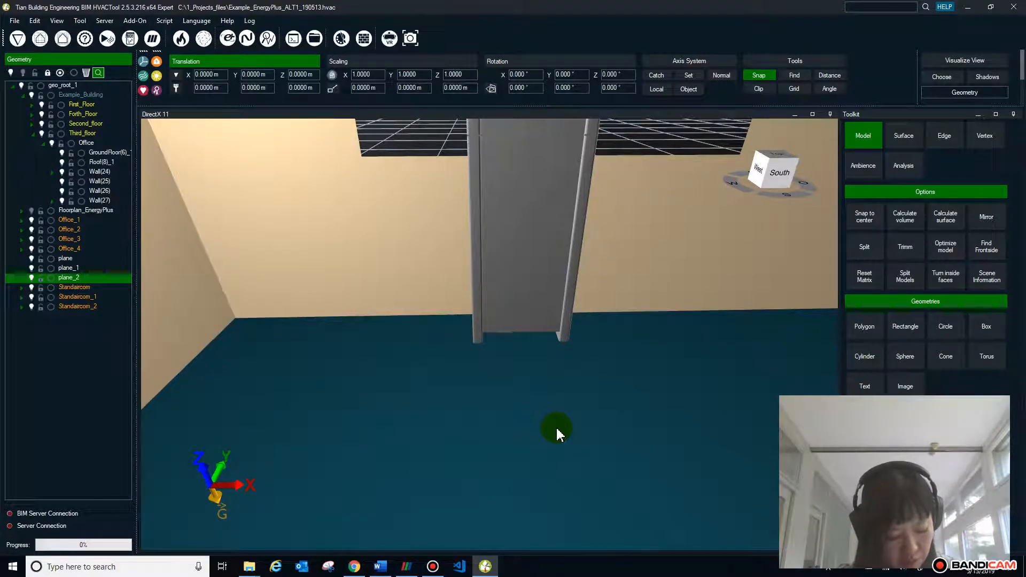
drag(588, 394, 540, 308)
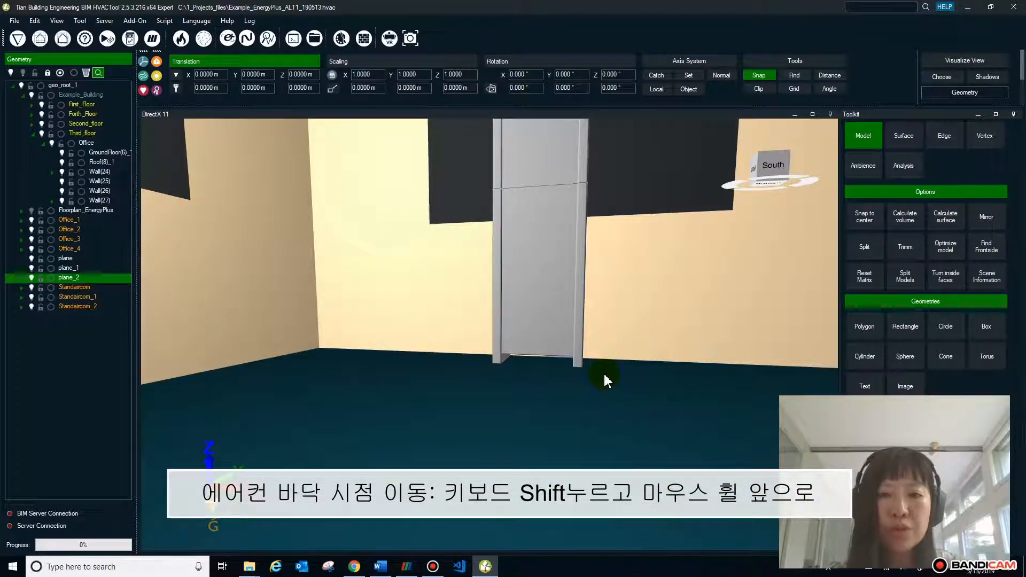
shift+scroll(559, 348, up, 1)
shift+scroll(559, 349, down, 1)
shift+scroll(560, 348, up, 5)
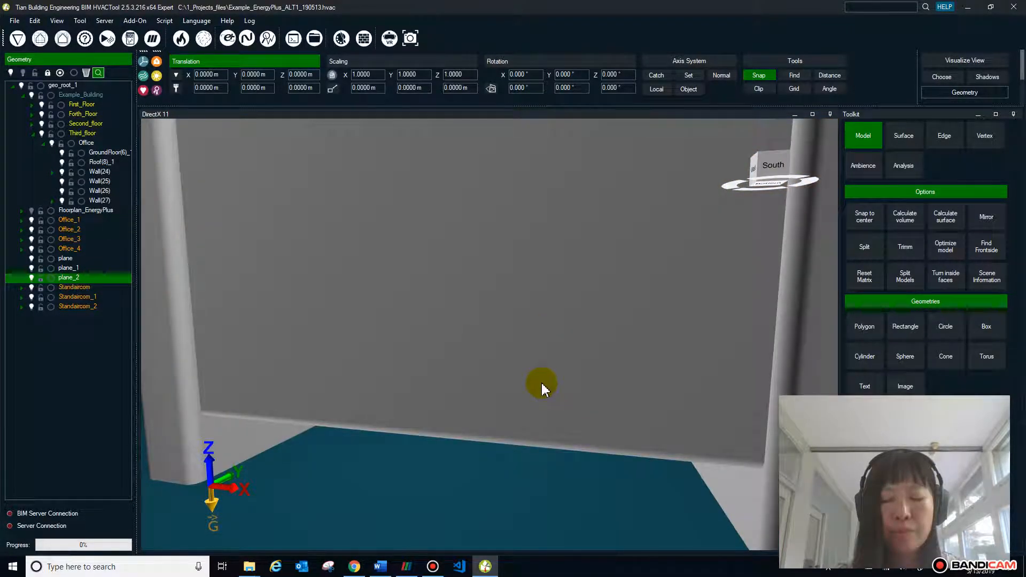
middle_drag(541, 383, 566, 267)
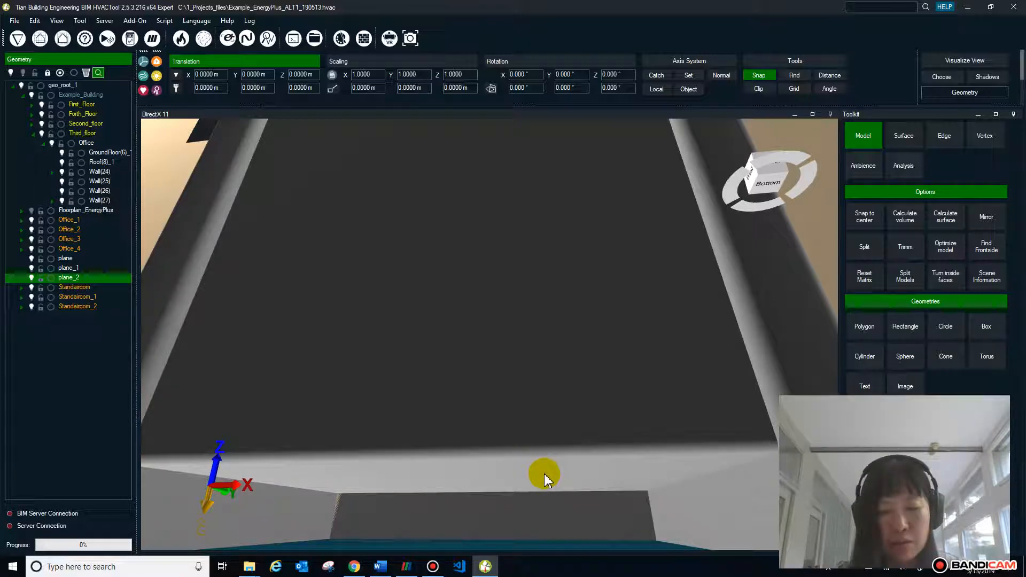
click(545, 477)
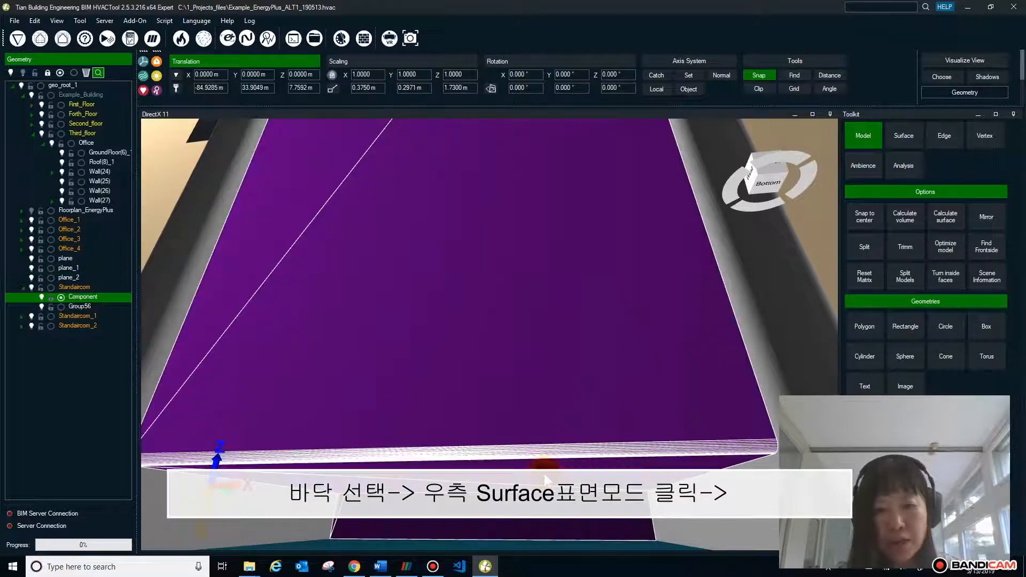
click(900, 140)
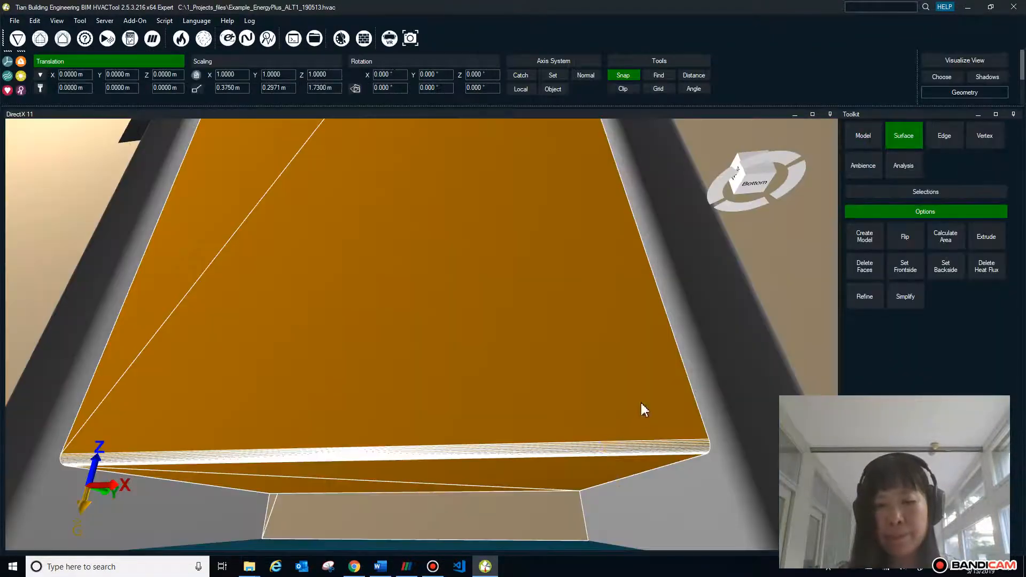
click(500, 477)
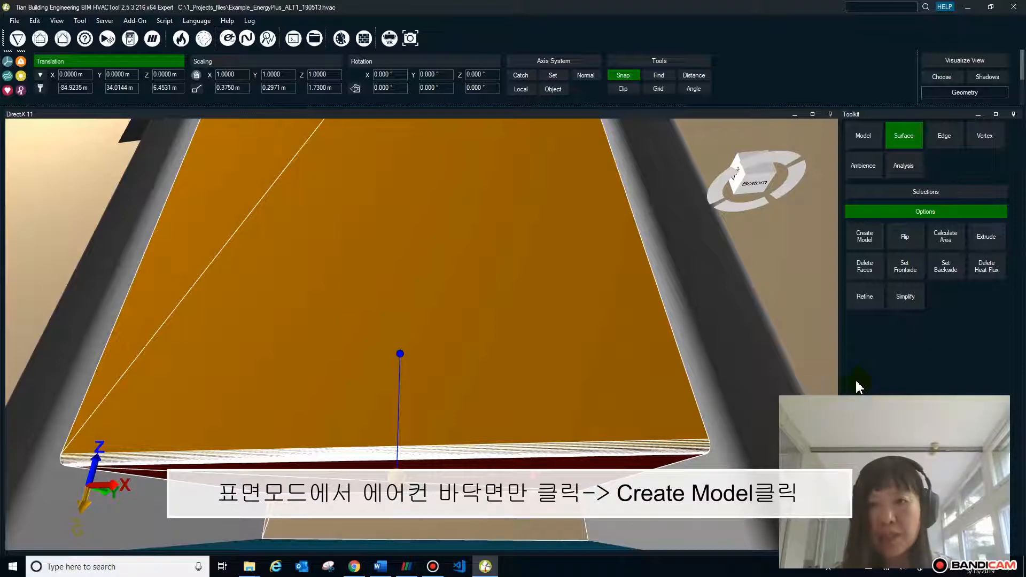
Create a separate model named Outlet from the selected bottom face and clear the selection
click(864, 237)
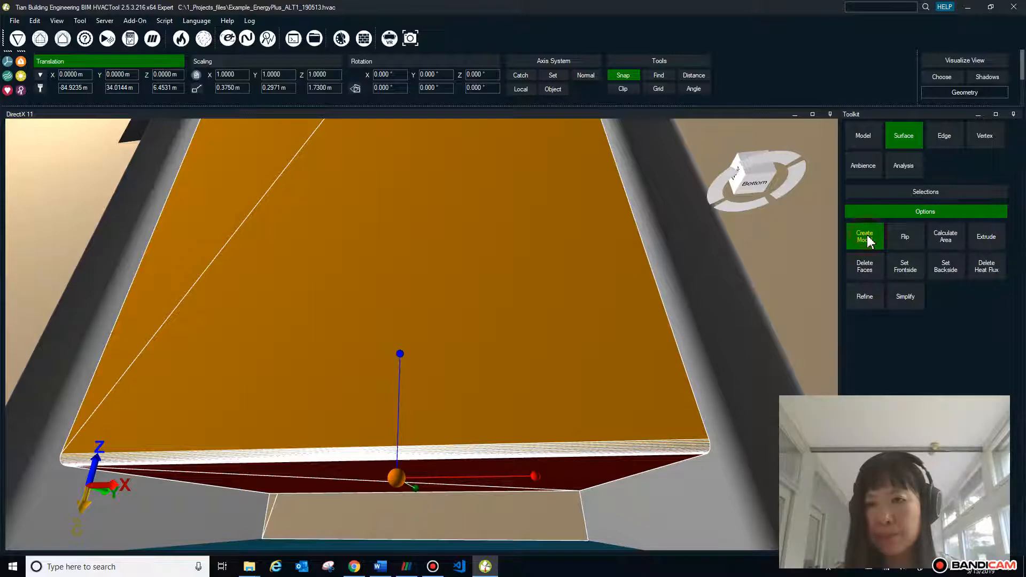
click(867, 239)
click(500, 257)
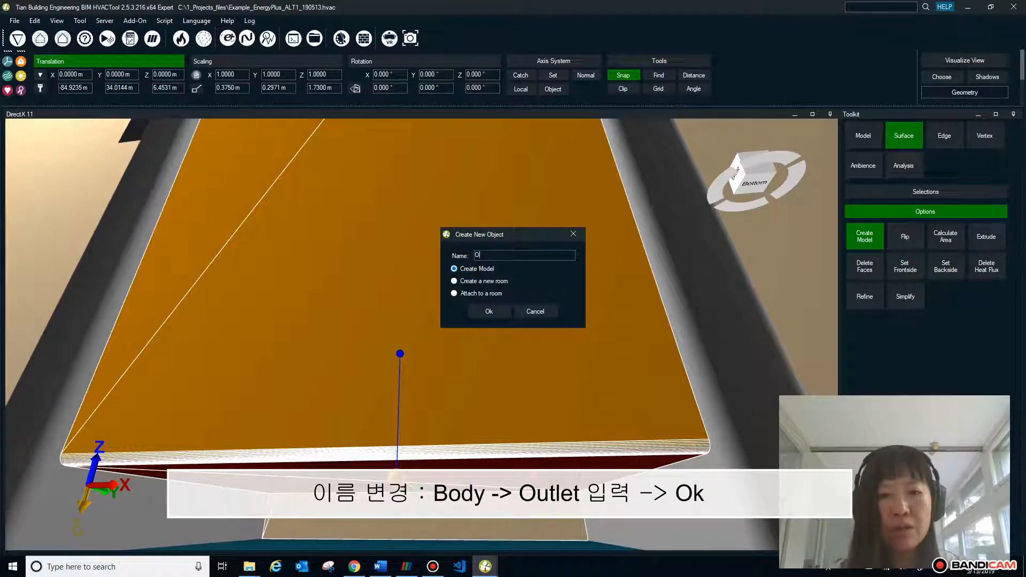
text(Outlet)
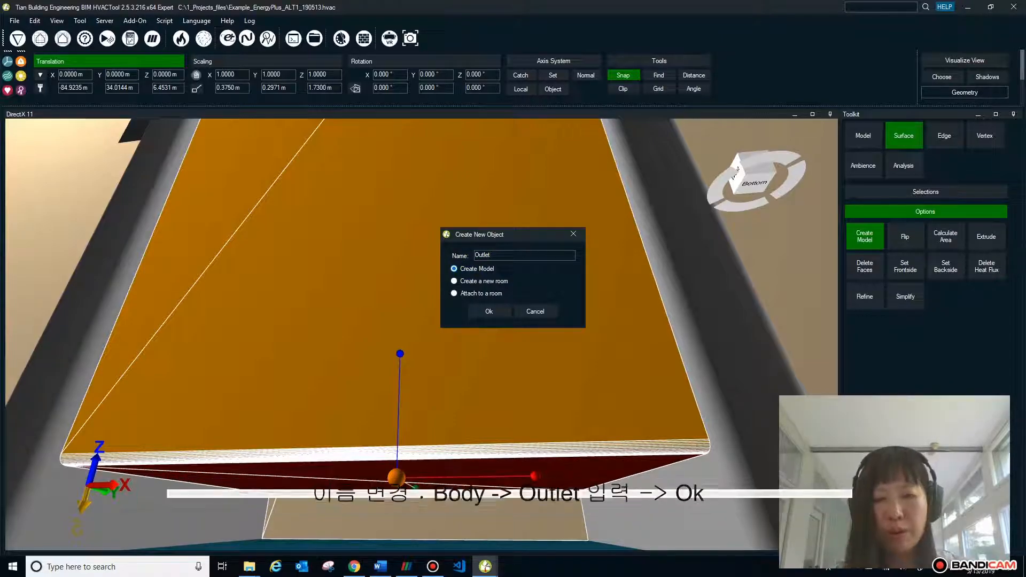
click(489, 311)
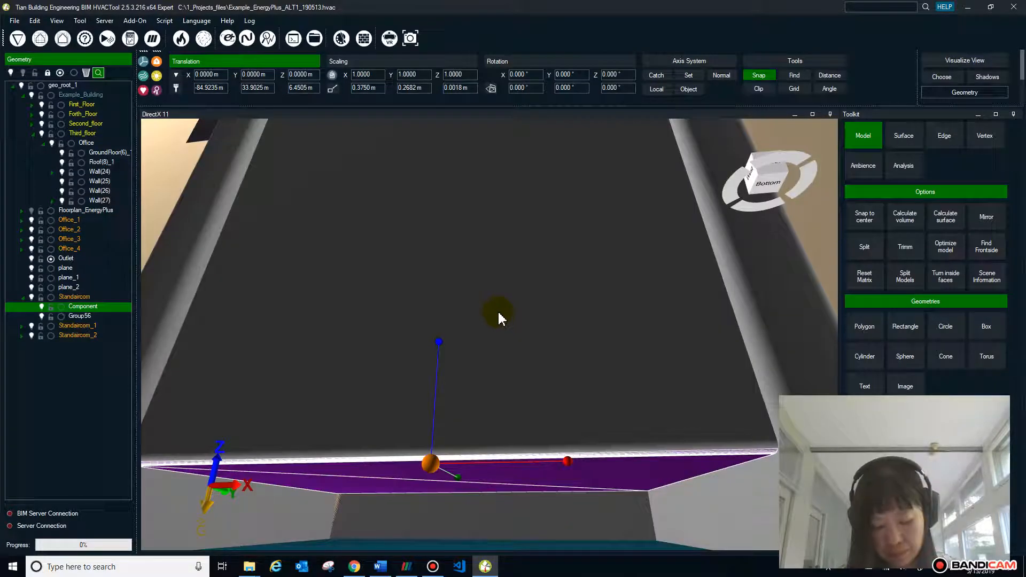
click(520, 343)
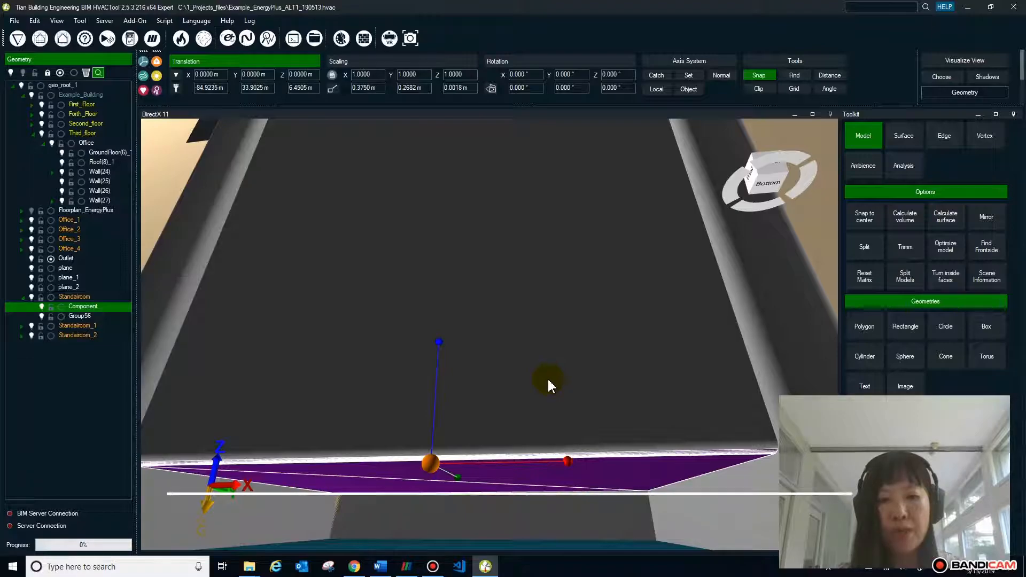
click(566, 394)
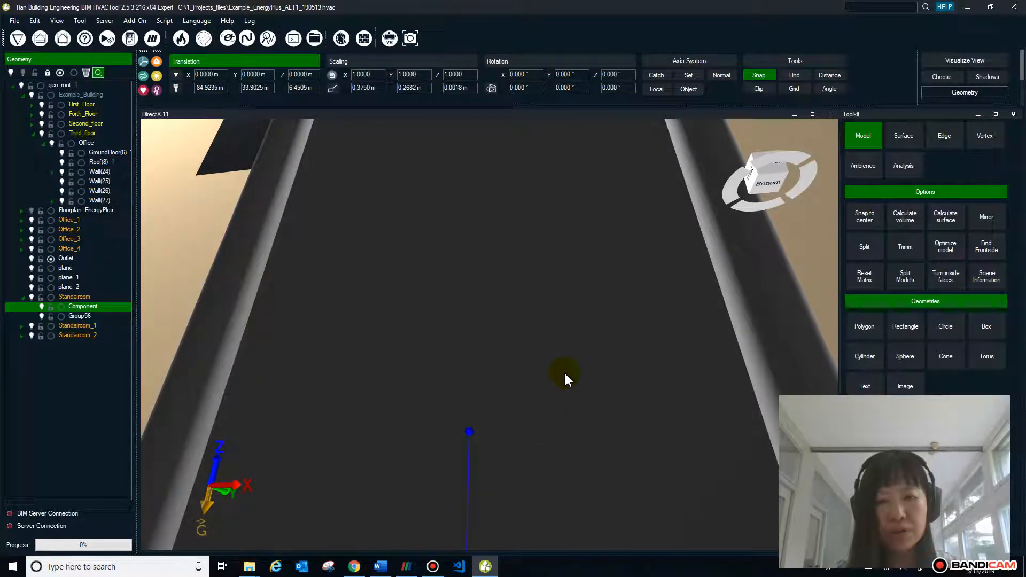
key(ctrl+d)
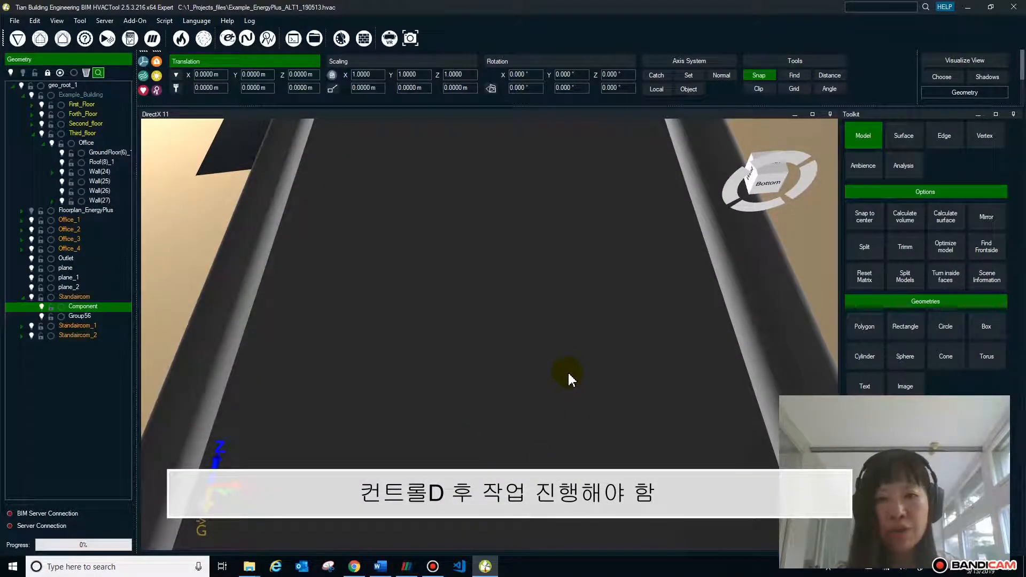
Select the main body of the Standaircom_2 air conditioner on the far wall and switch to surface editing
scroll(568, 372, down, 2)
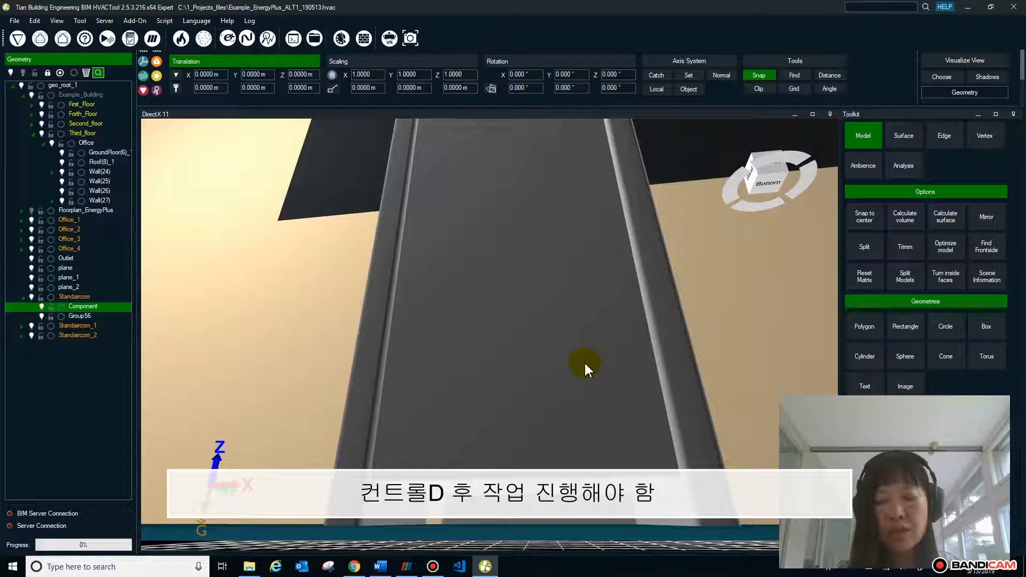
drag(609, 335, 551, 377)
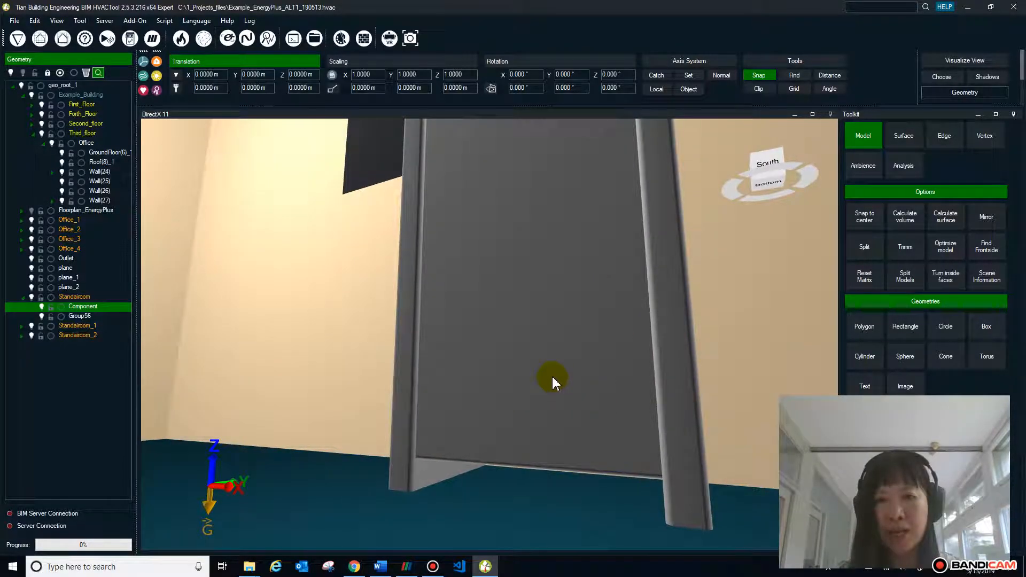
scroll(552, 377, down, 2)
scroll(572, 371, up, 2)
mouse_move(573, 372)
mouse_down()
mouse_move(586, 445)
mouse_move(625, 383)
mouse_move(836, 386)
mouse_move(186, 357)
mouse_move(824, 362)
mouse_move(531, 422)
mouse_move(438, 417)
mouse_move(369, 386)
mouse_move(303, 380)
mouse_move(301, 372)
mouse_move(449, 331)
mouse_move(505, 336)
mouse_move(447, 353)
mouse_move(392, 349)
mouse_up()
scroll(625, 383, down, 2)
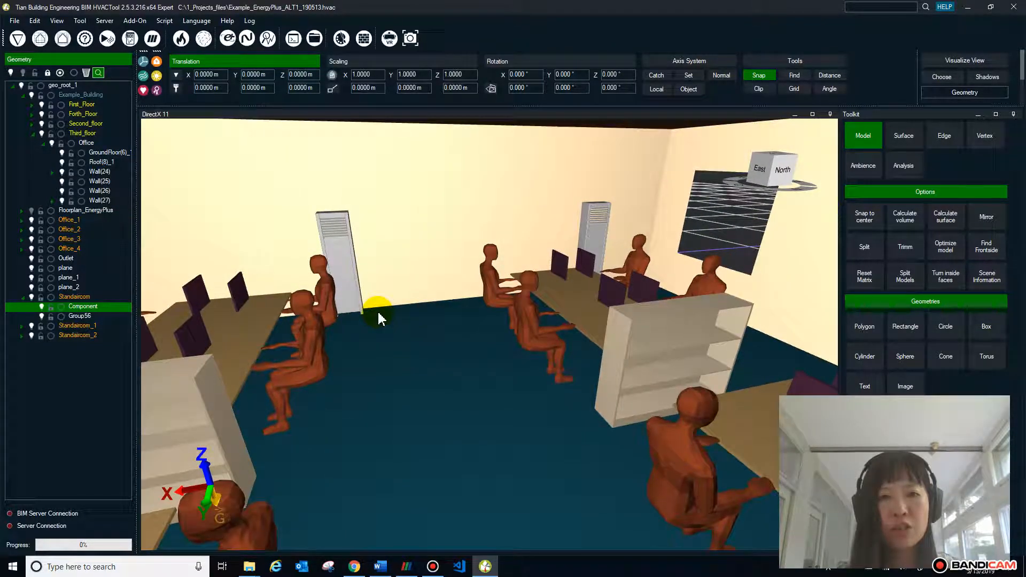
scroll(378, 311, up, 3)
middle_drag(361, 300, 541, 410)
mouse_move(541, 410)
mouse_down()
mouse_move(464, 414)
mouse_move(483, 353)
mouse_up()
drag(560, 396, 490, 397)
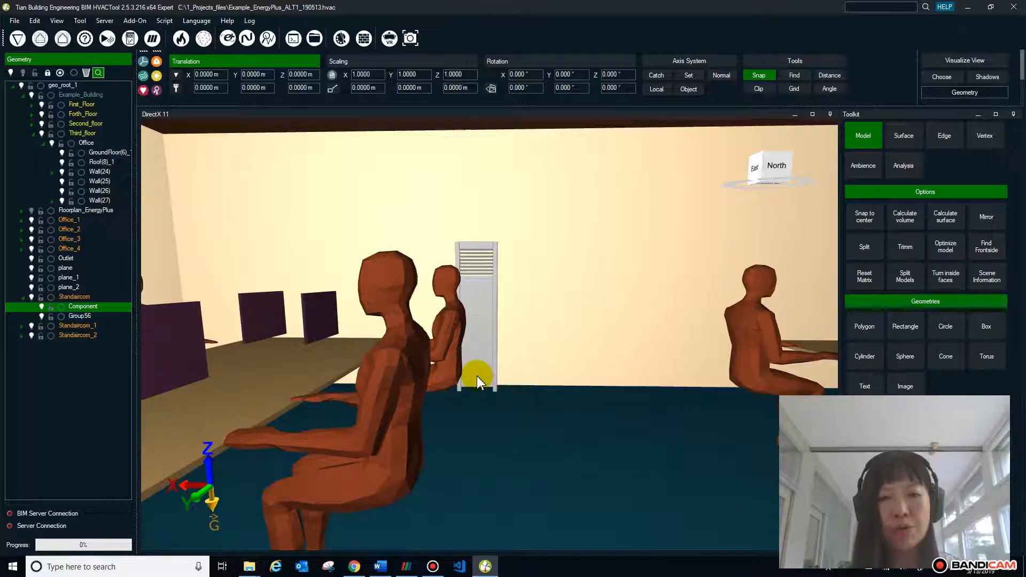
scroll(478, 379, up, 8)
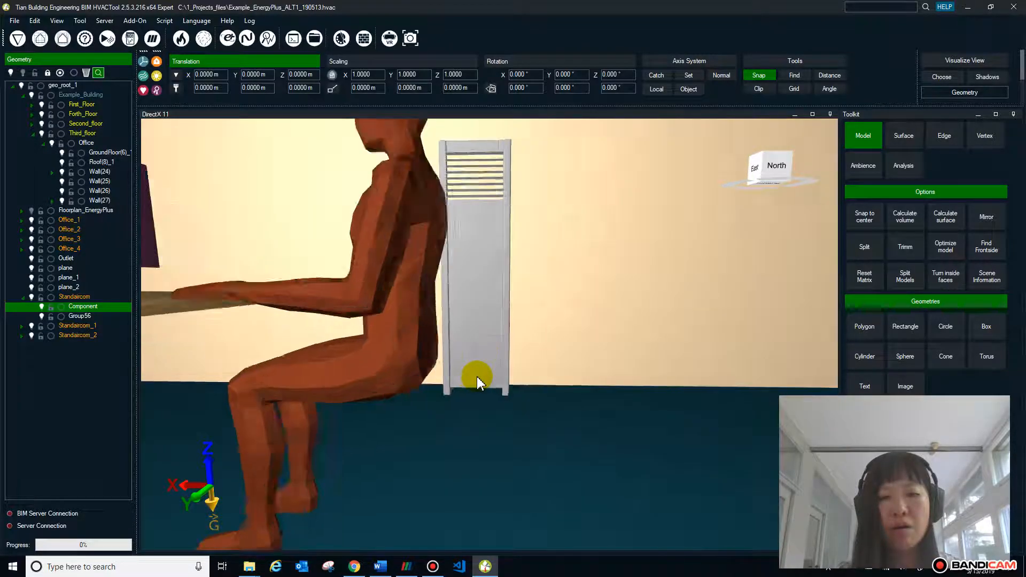
scroll(477, 376, up, 3)
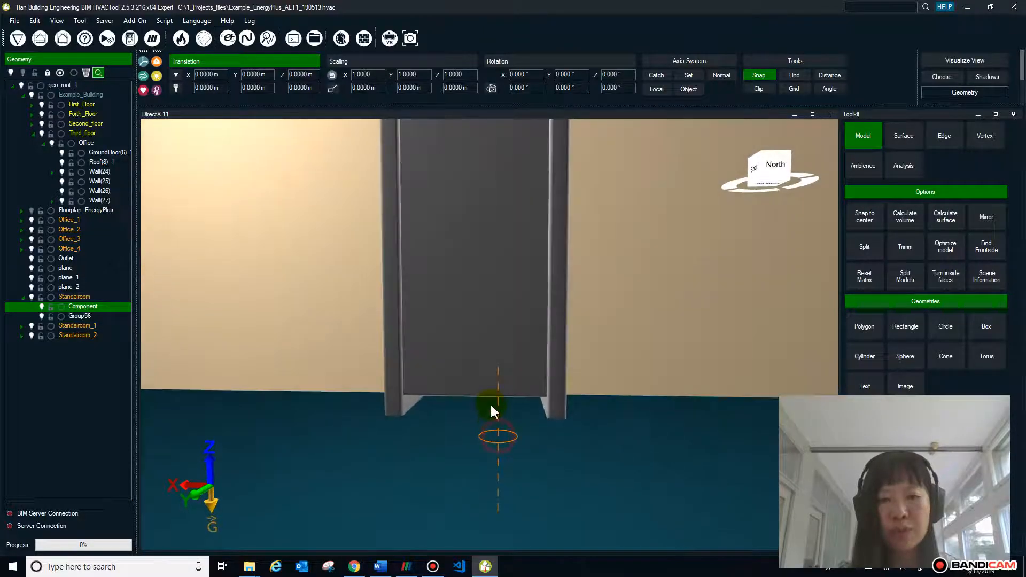
drag(491, 406, 489, 370)
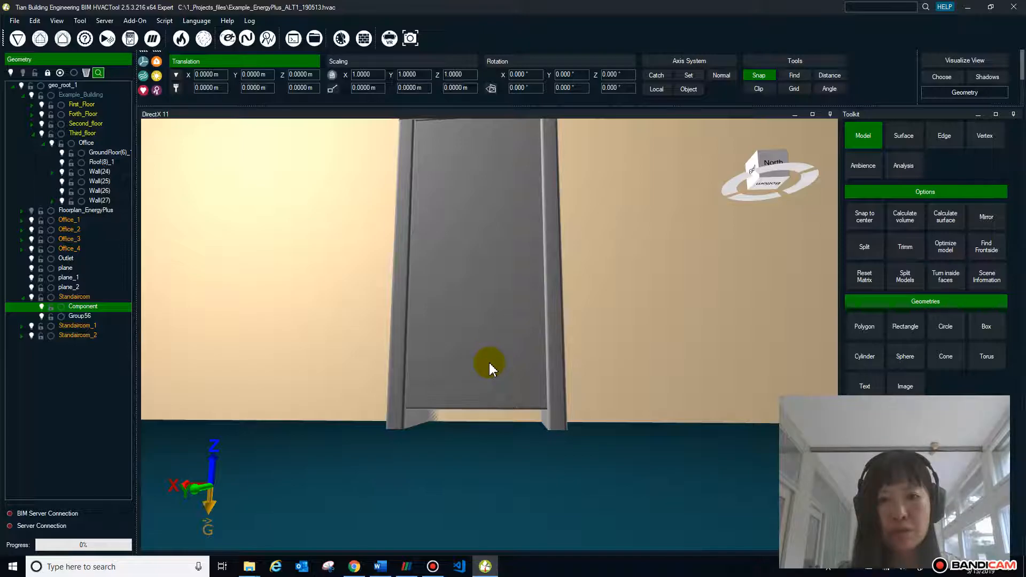
click(490, 369)
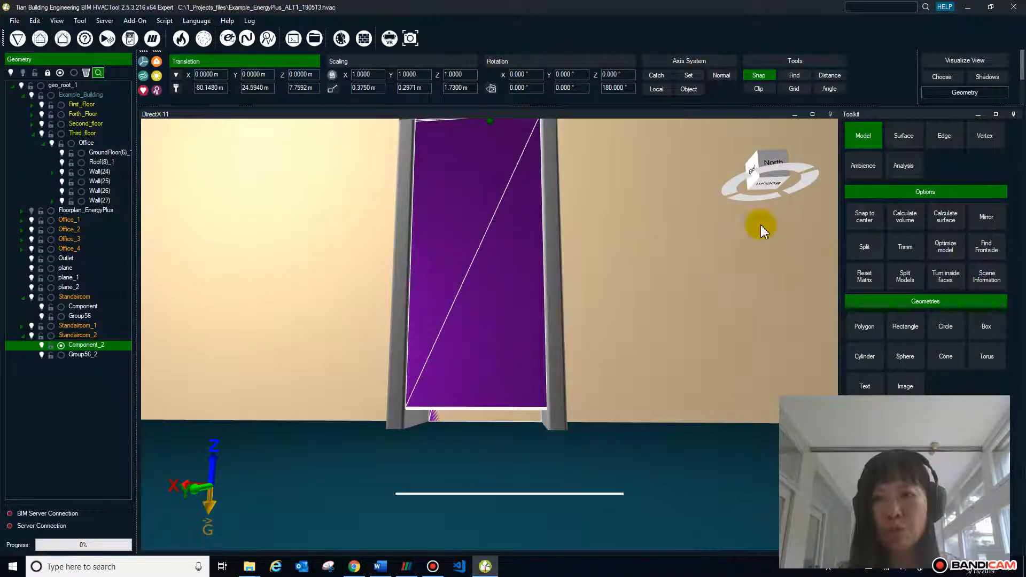
click(911, 137)
click(913, 133)
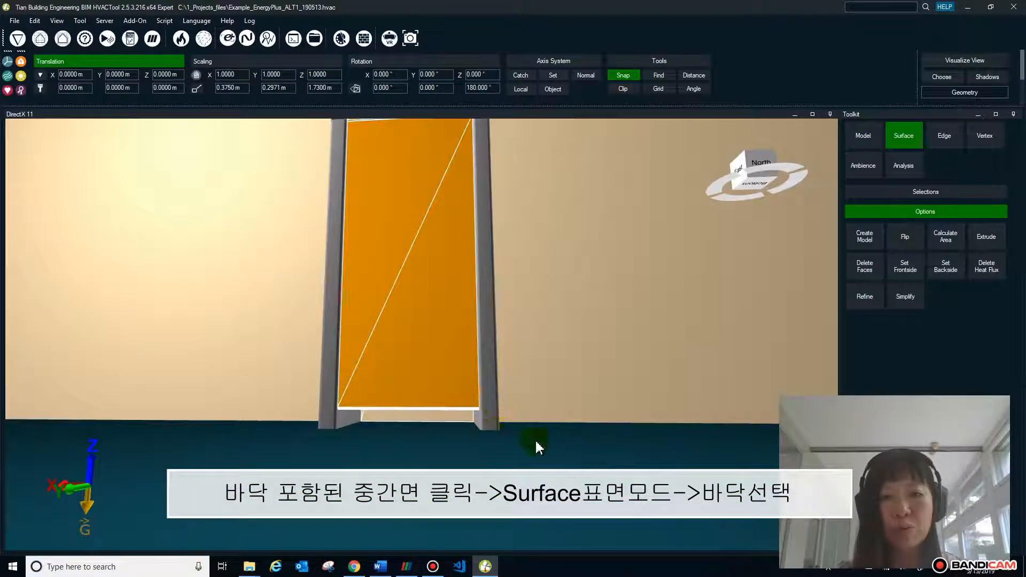
Pick only the bottom face of the Standaircom_2 air conditioner's body
middle_drag(534, 442, 451, 422)
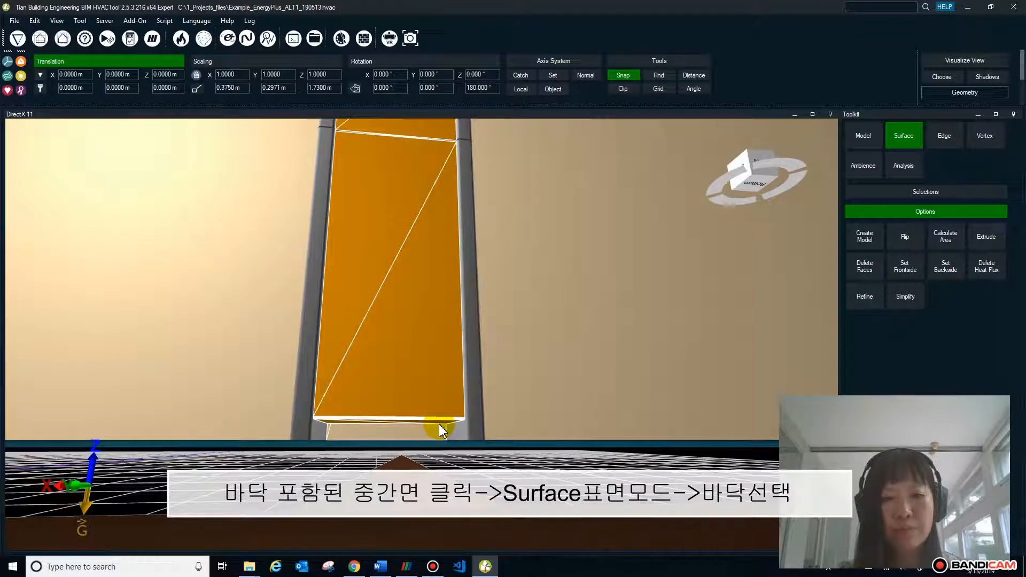
scroll(439, 430, up, 2)
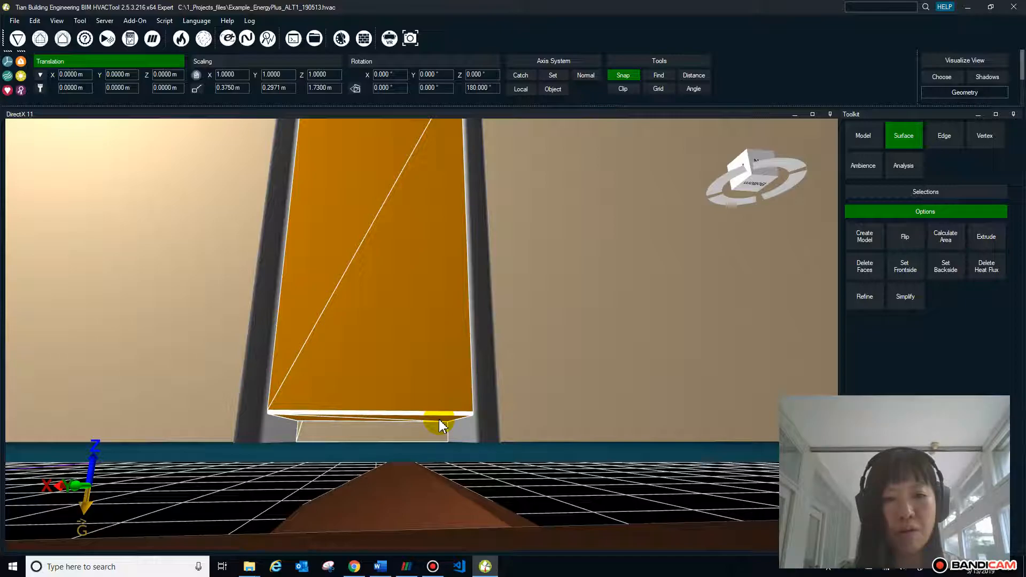
scroll(439, 425, up, 3)
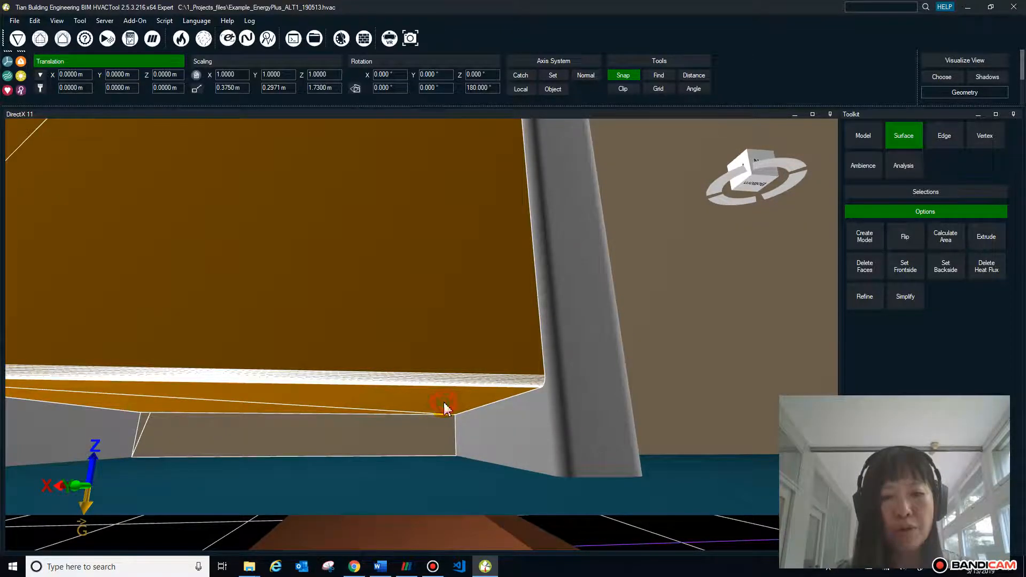
click(443, 407)
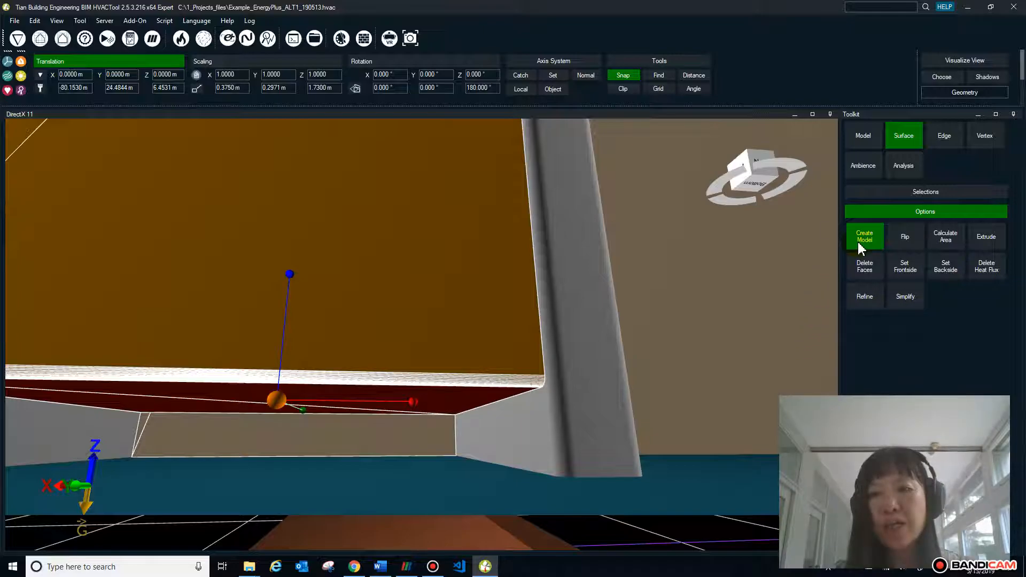
Create a separate model named Outlet from the selected bottom face of the Standaircom_2 air conditioner
click(861, 237)
double_click(506, 255)
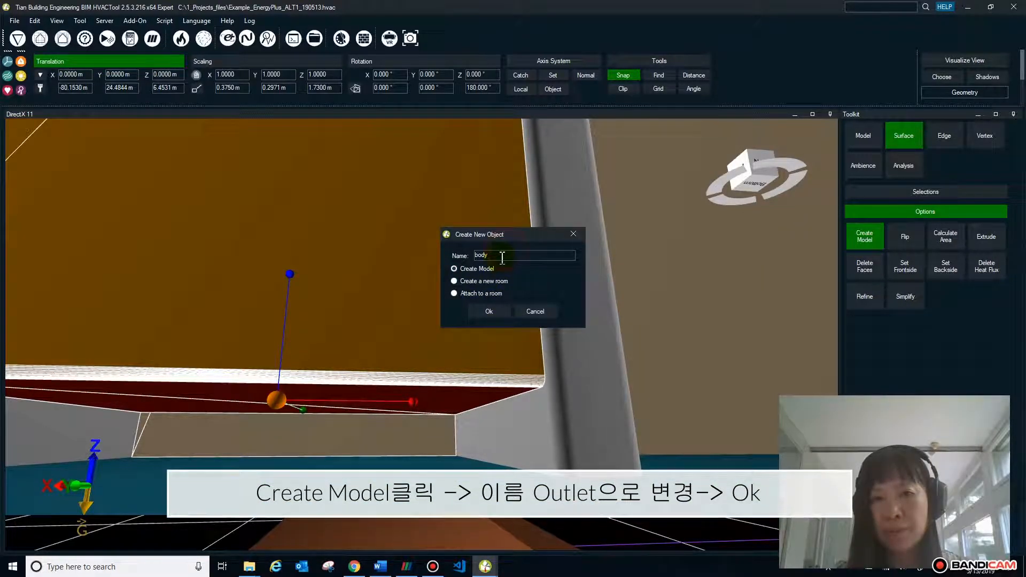
text(Outlet)
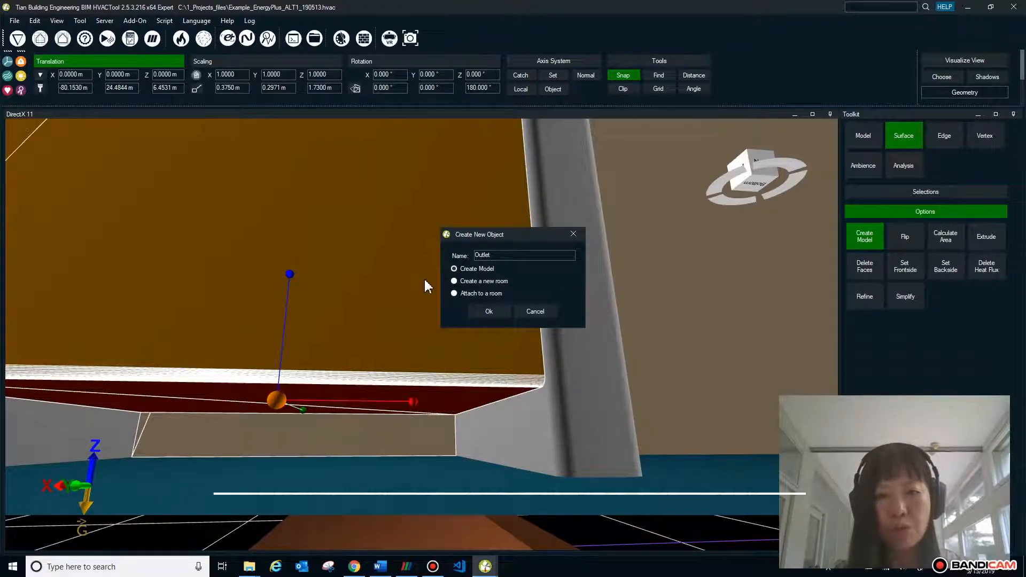
click(480, 316)
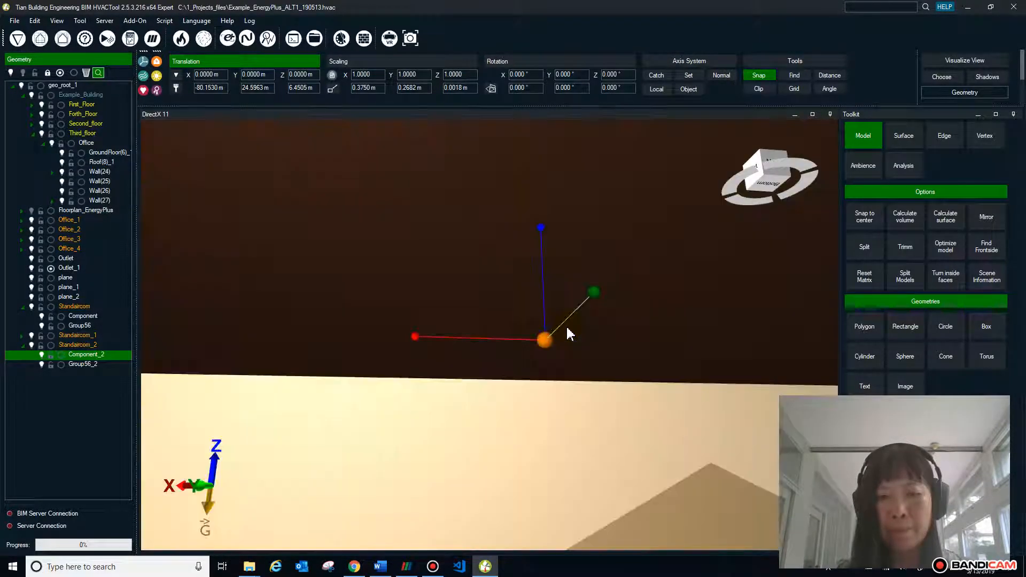
scroll(567, 341, down, 2)
middle_drag(668, 448, 665, 522)
scroll(667, 524, down, 2)
scroll(733, 398, down, 2)
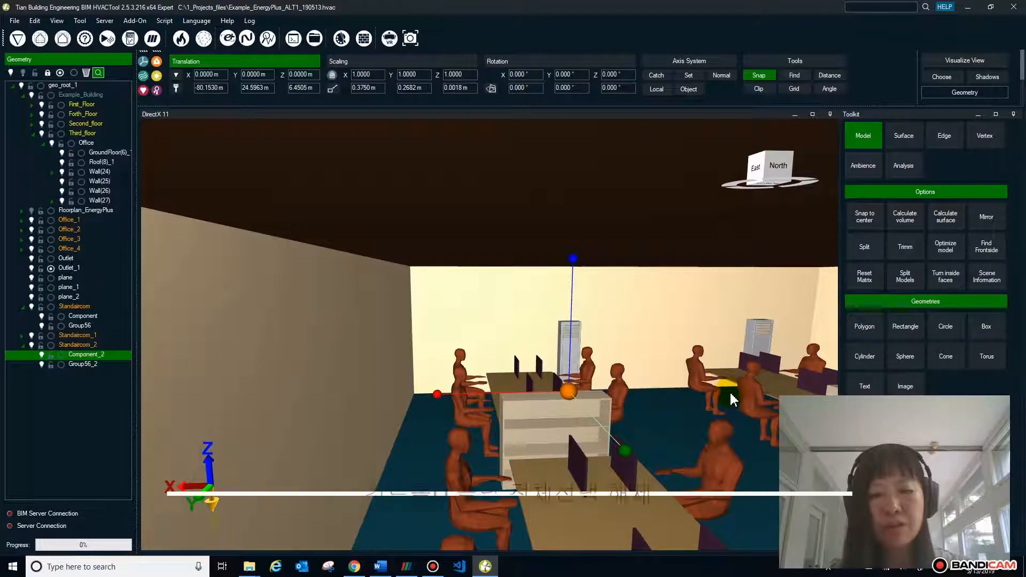
Clear the selection and select the bottom face of Component_1 on the Standaircom_1 air conditioner in Surface mode
key(ctrl+d)
scroll(727, 380, up, 3)
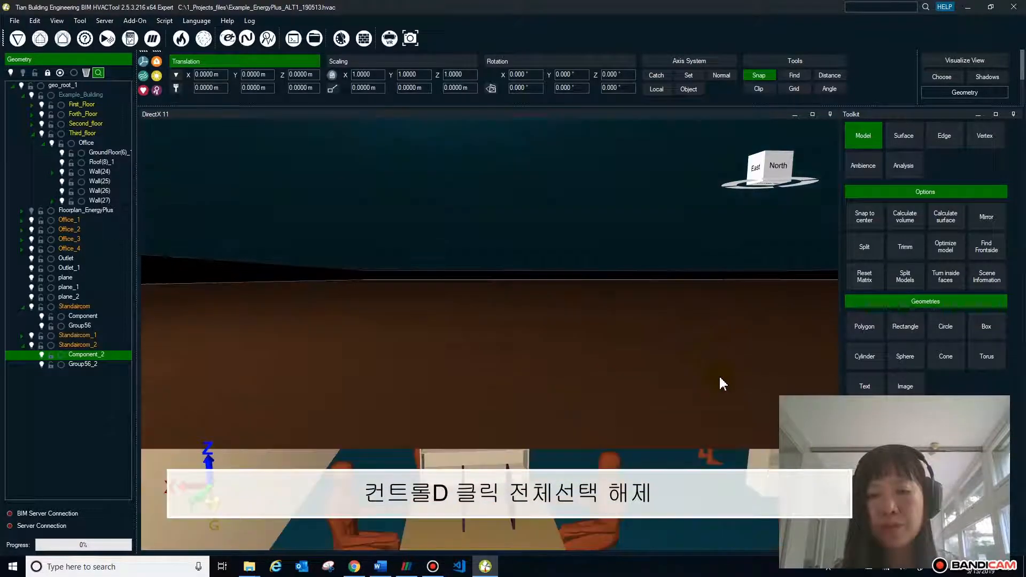
scroll(724, 380, up, 3)
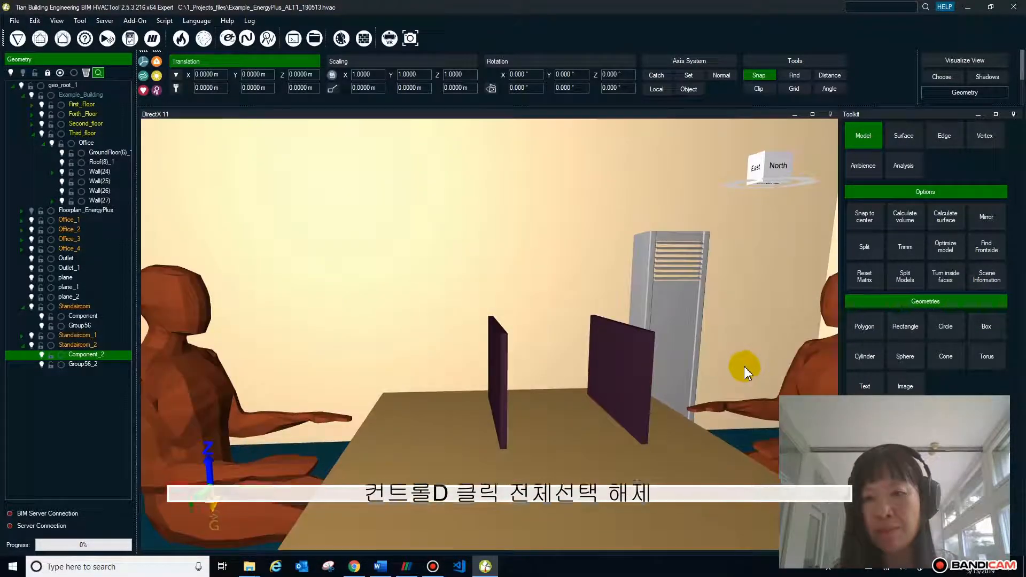
middle_drag(739, 368, 727, 376)
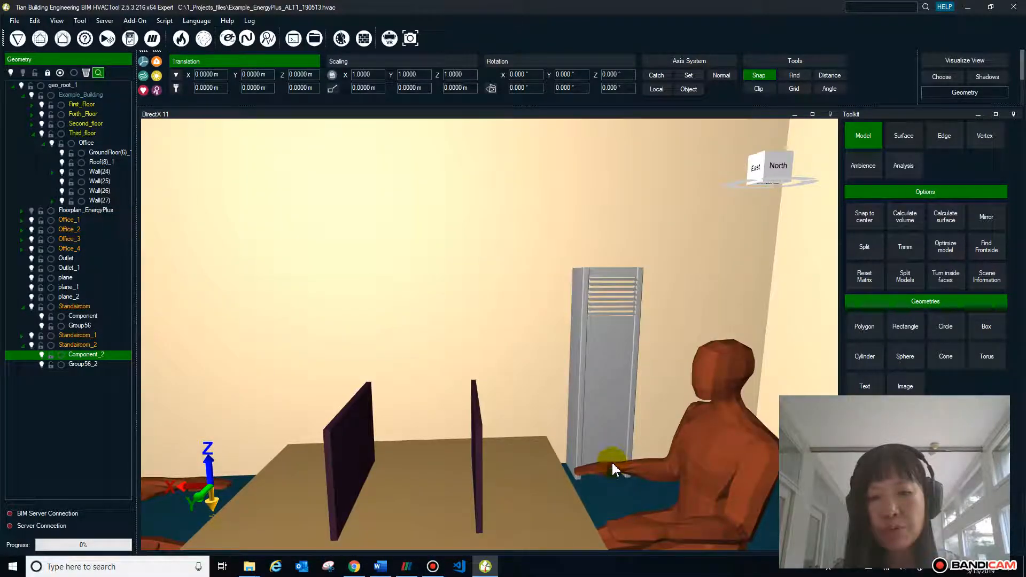
scroll(616, 462, up, 3)
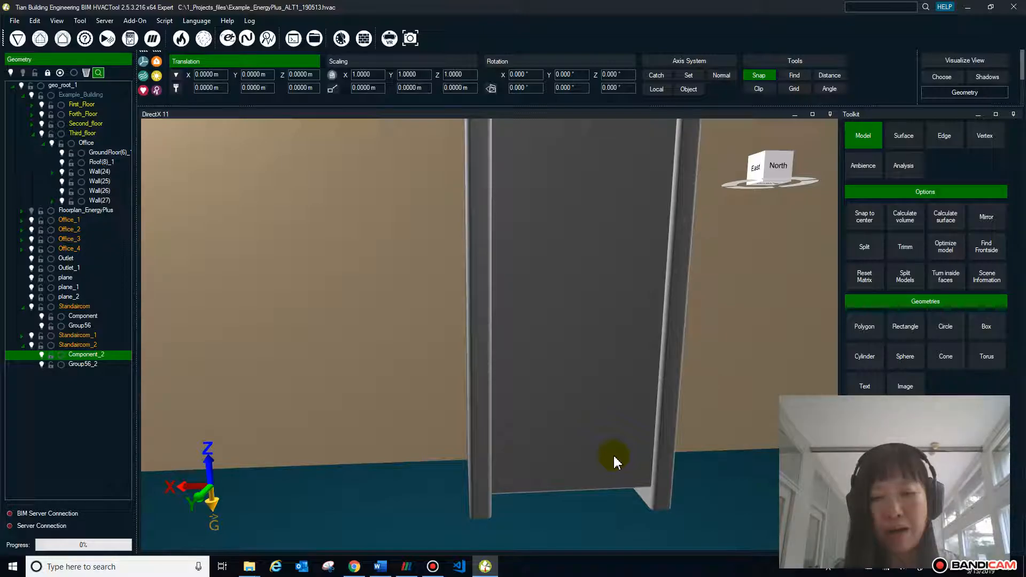
mouse_move(582, 494)
middle_down()
mouse_move(579, 473)
mouse_move(533, 417)
mouse_move(565, 463)
mouse_move(570, 443)
middle_up()
scroll(561, 451, up, 2)
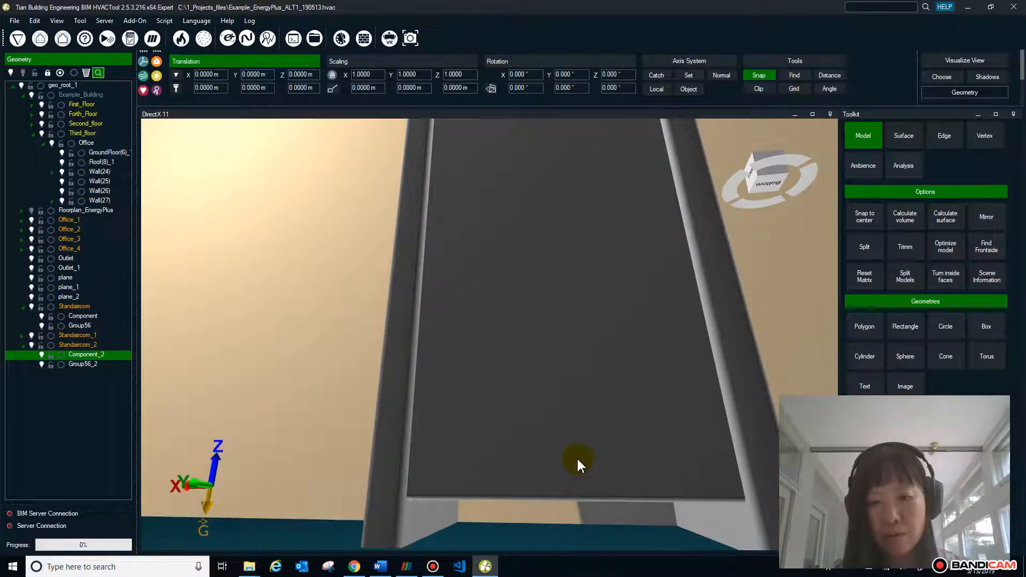
scroll(577, 458, down, 2)
scroll(580, 464, up, 4)
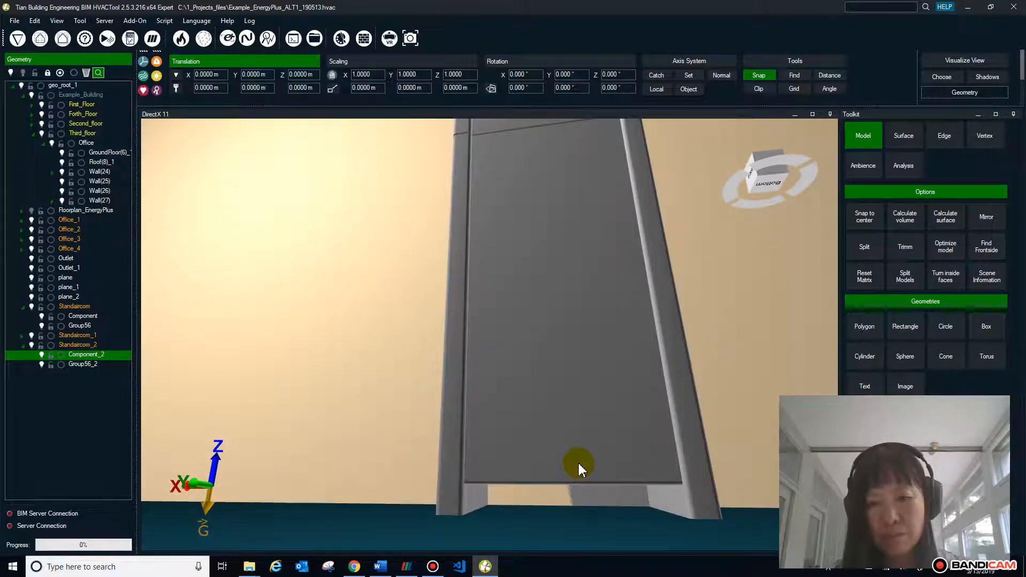
scroll(578, 464, up, 2)
middle_drag(561, 490, 561, 487)
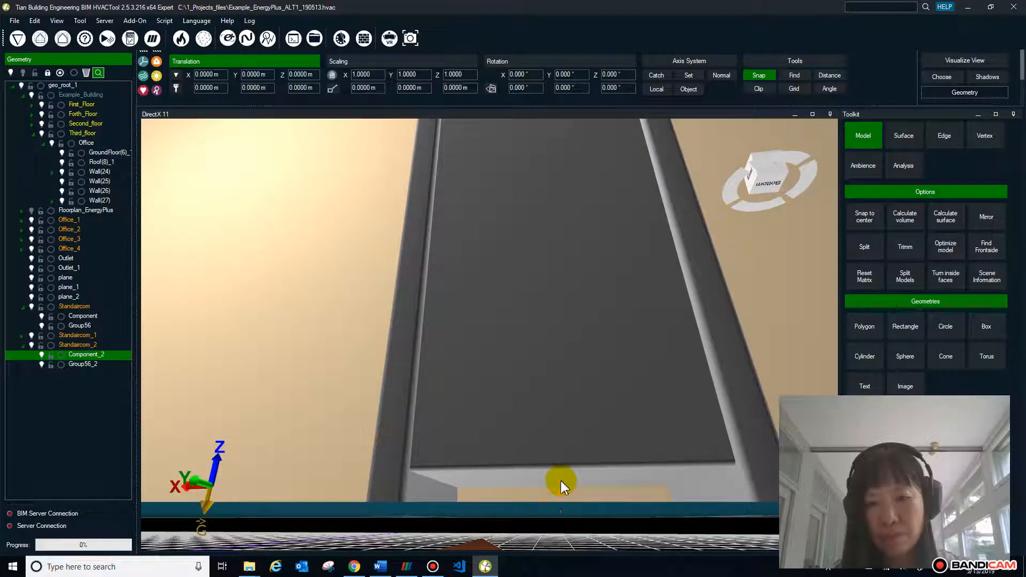
click(569, 409)
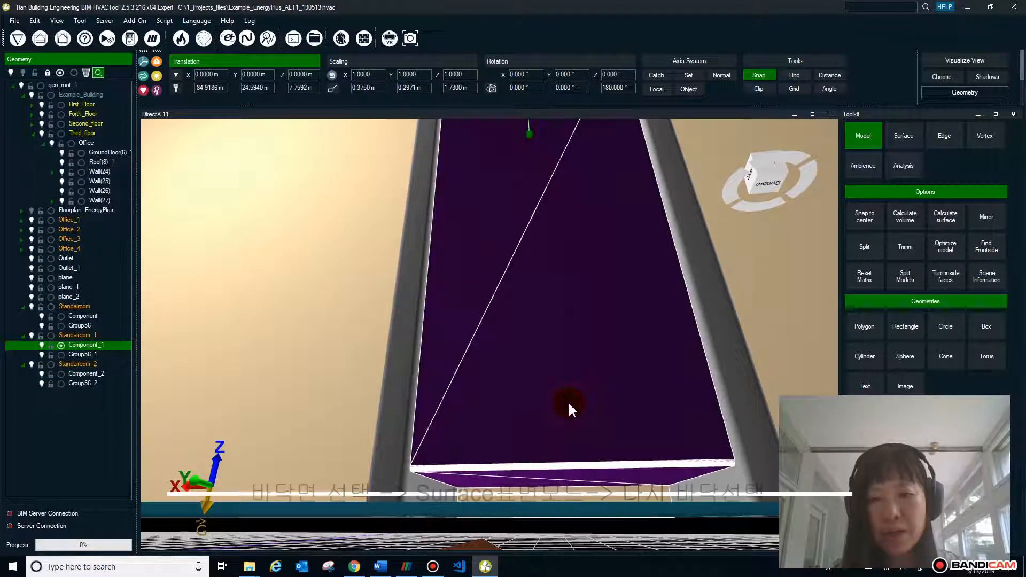
click(897, 143)
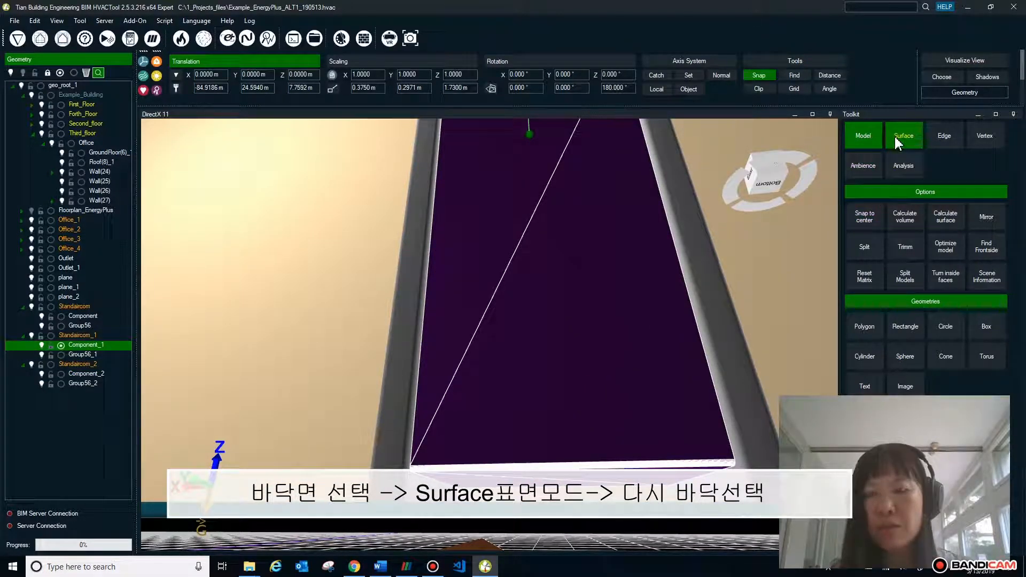
click(895, 138)
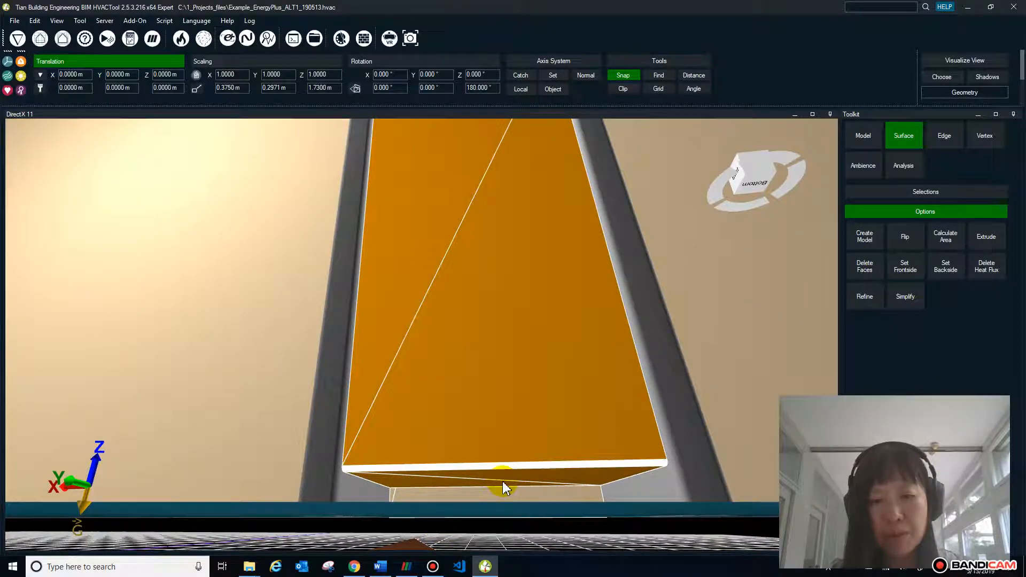
click(504, 486)
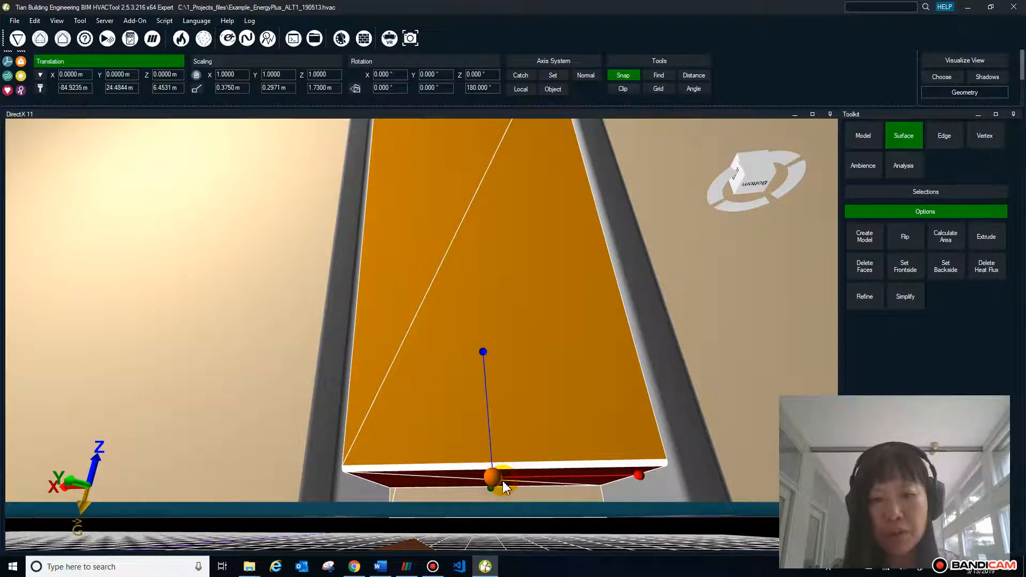
Create a new model named Outlet from the selected bottom face, using the Create Model option, and clear the selection
click(856, 246)
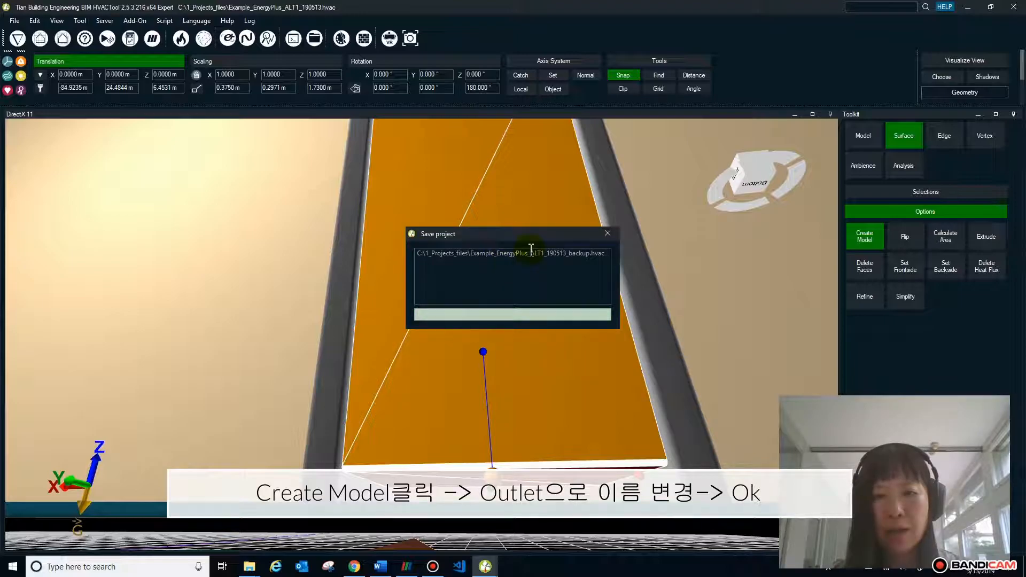
double_click(512, 251)
text(Outlet)
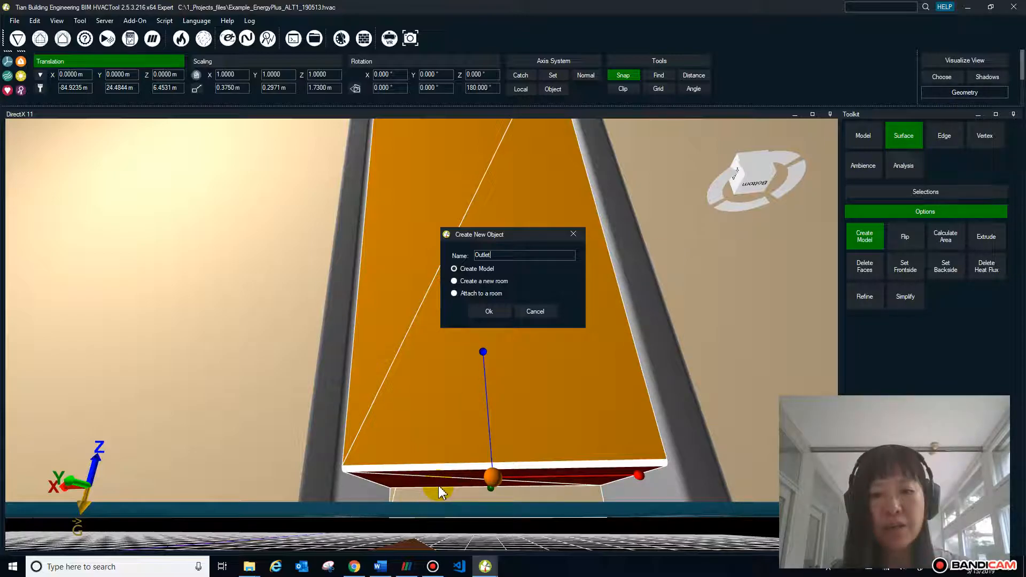
double_click(508, 253)
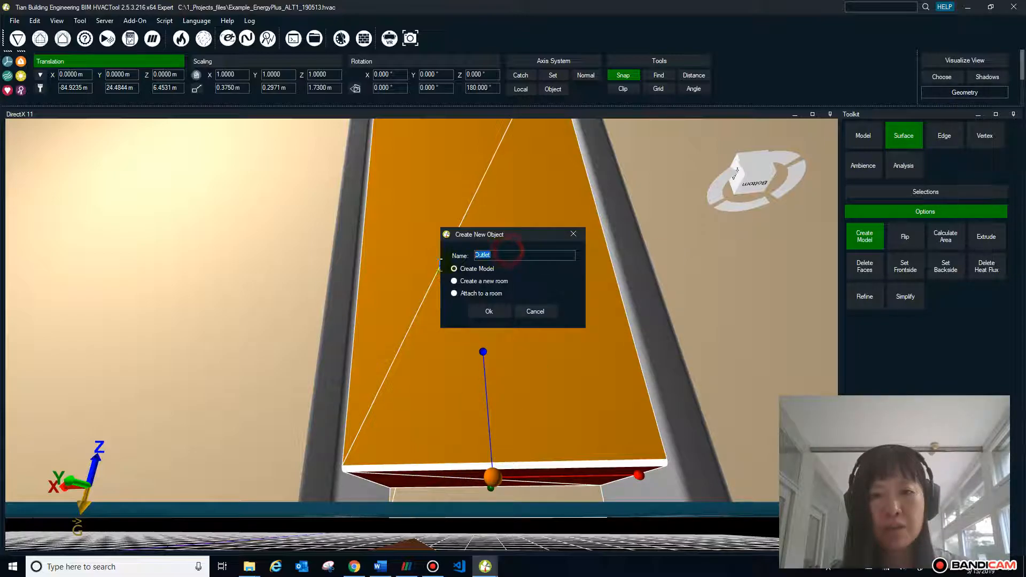
drag(479, 234, 537, 225)
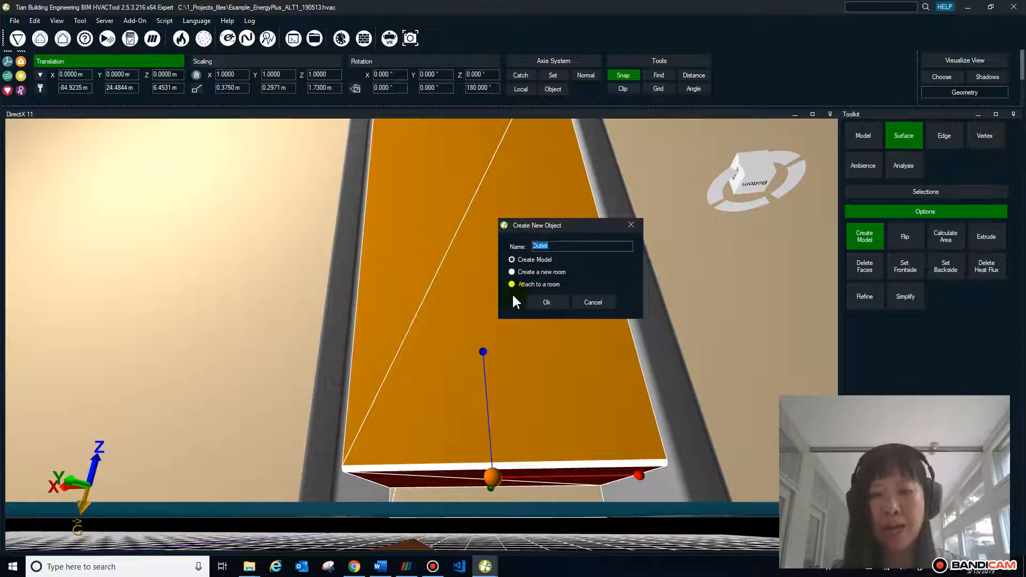
click(546, 304)
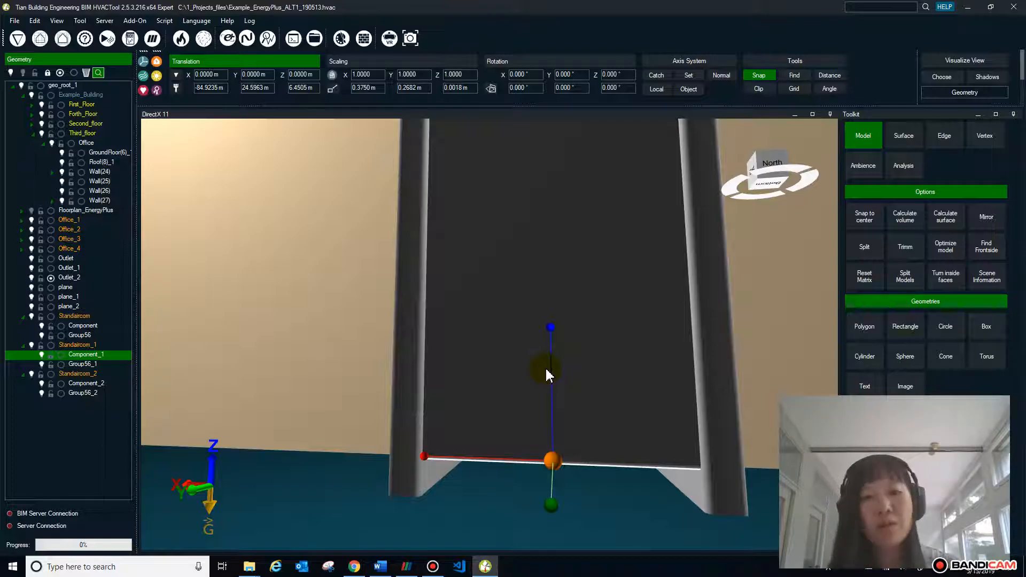
drag(172, 284, 138, 301)
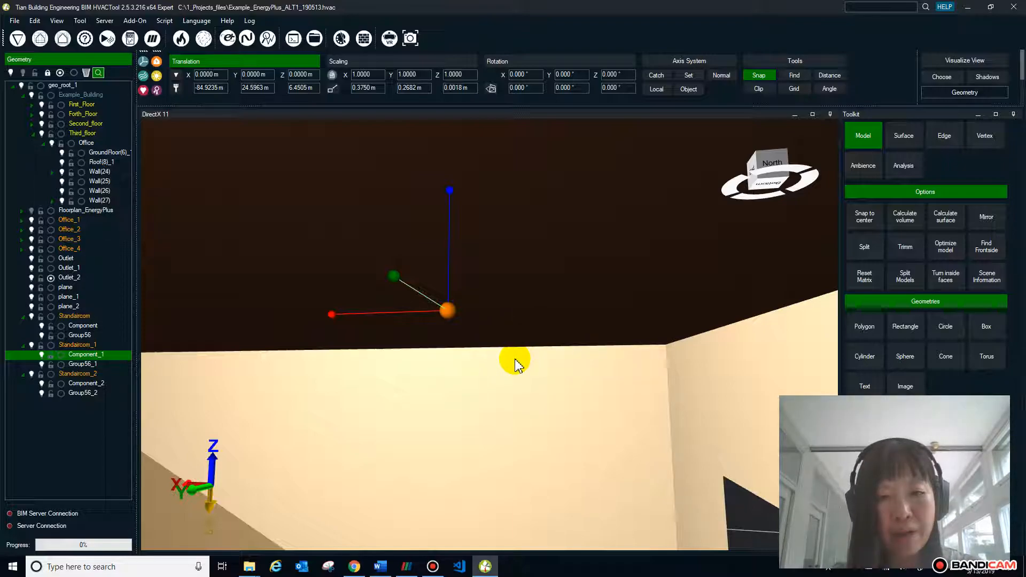
key(ctrl+d)
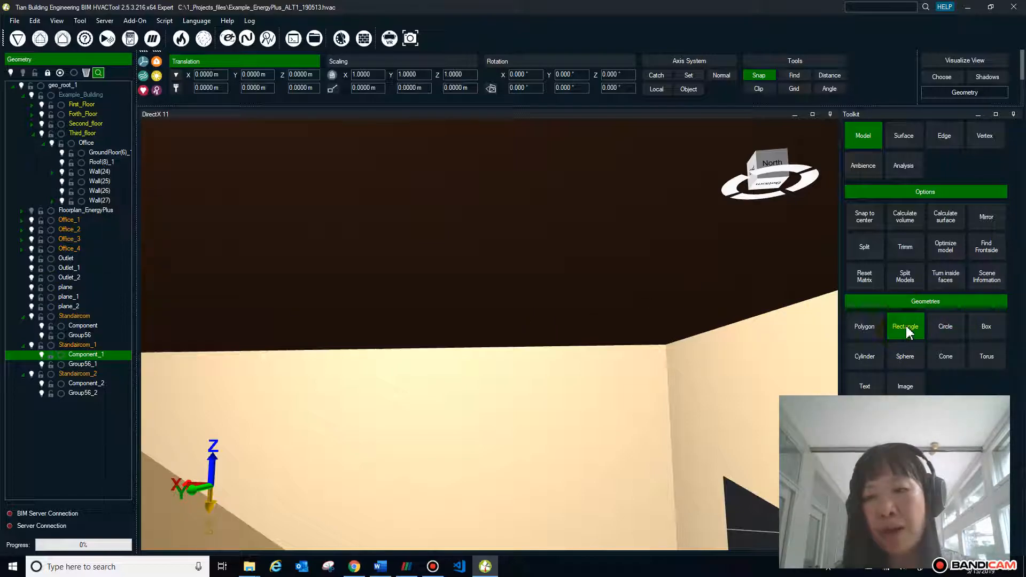
click(895, 343)
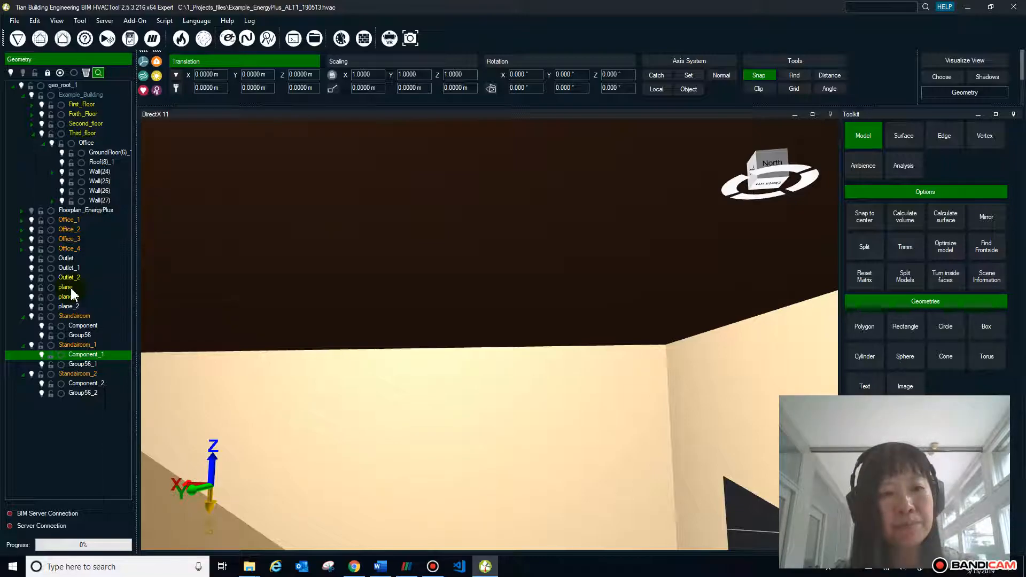
Rename the geometry object plane as Inlet
click(67, 288)
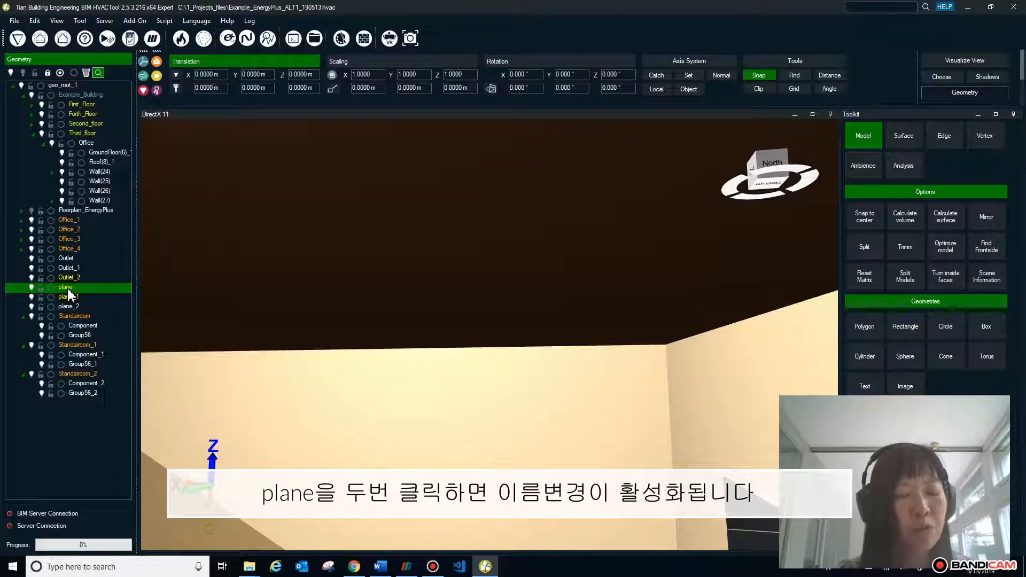
click(67, 288)
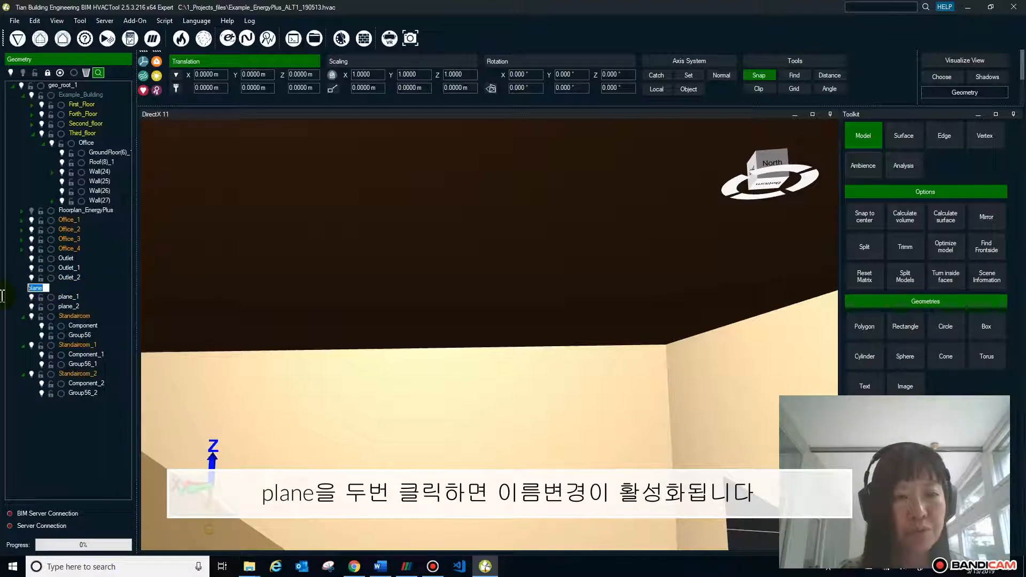
text(Inlet)
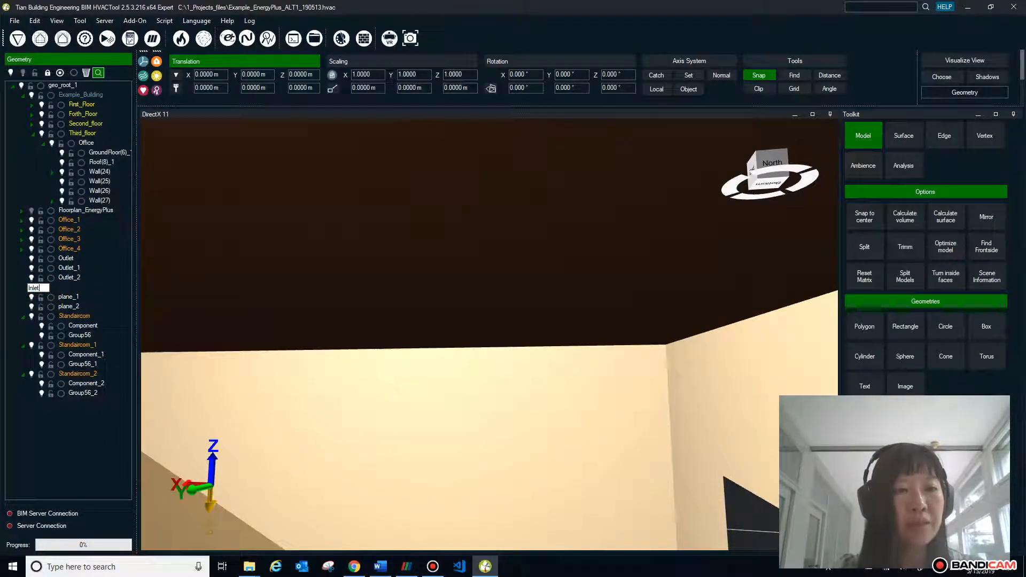
Rename the geometry object plane_1 as Inlet_1
click(66, 298)
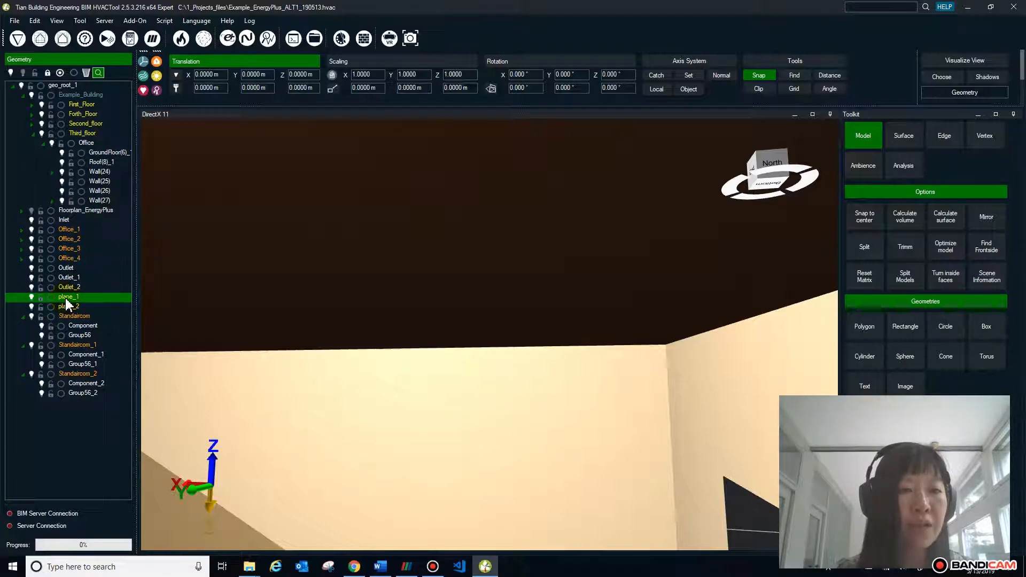
double_click(66, 297)
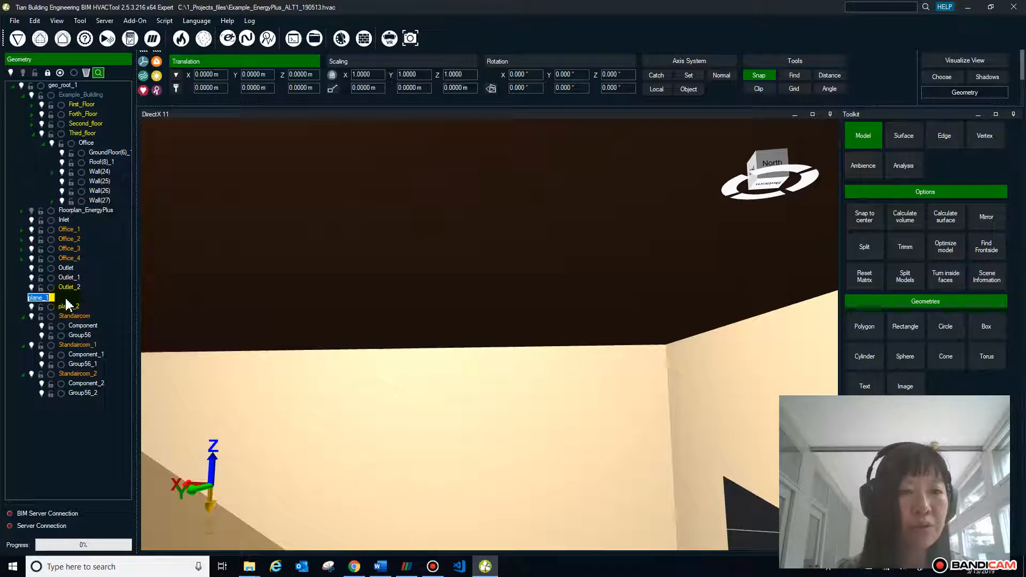
text(L)
text(n)
text(let_1)
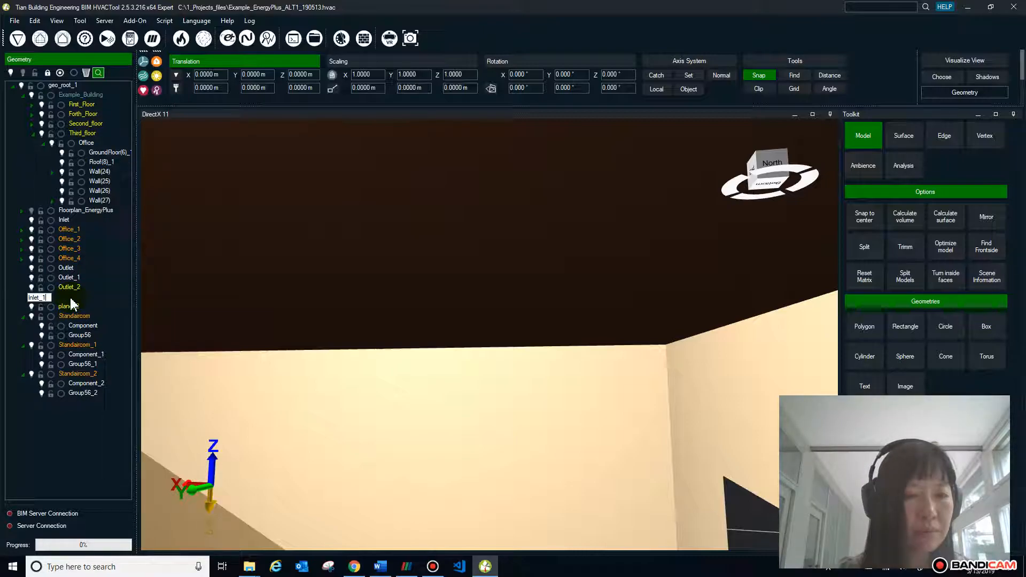
key(Return)
Rename the geometry object plane_2 as Inlet_2
click(67, 307)
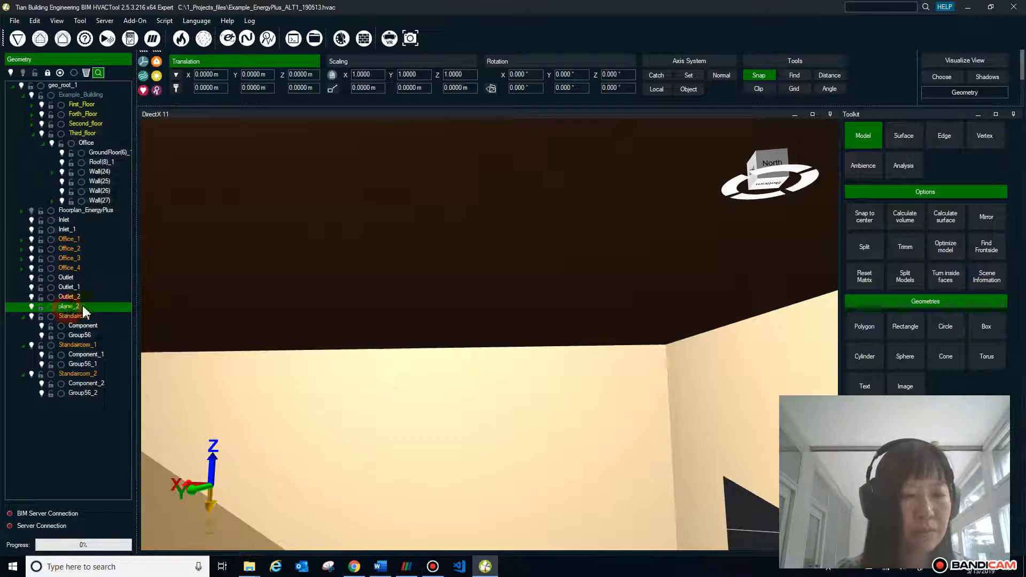
double_click(66, 307)
text(Inlet_2)
key(Return)
click(126, 308)
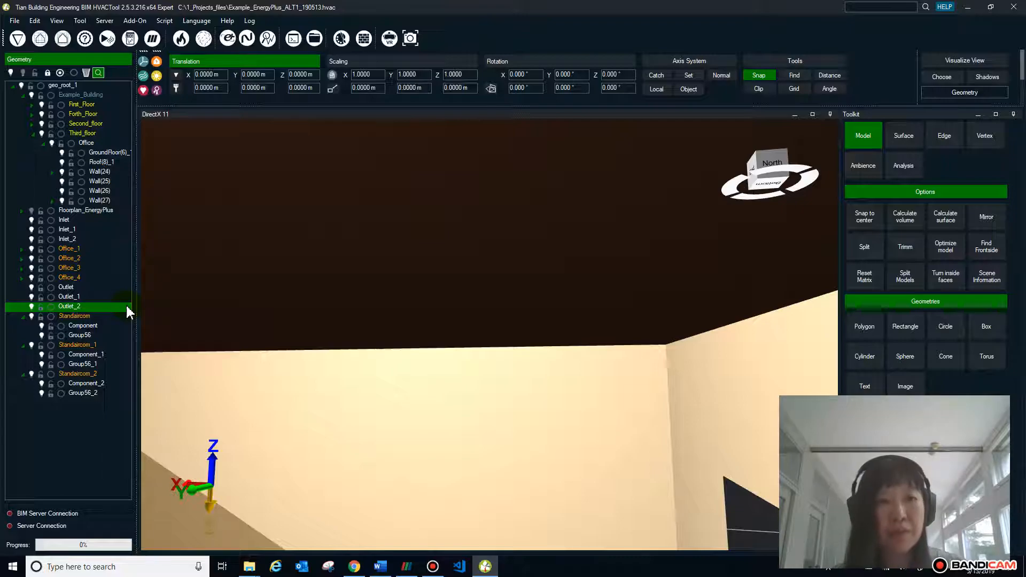
Set the patch type of the geometries Outlet, Outlet_1 and Outlet_2 to outlet
click(52, 287)
ctrl+click(52, 296)
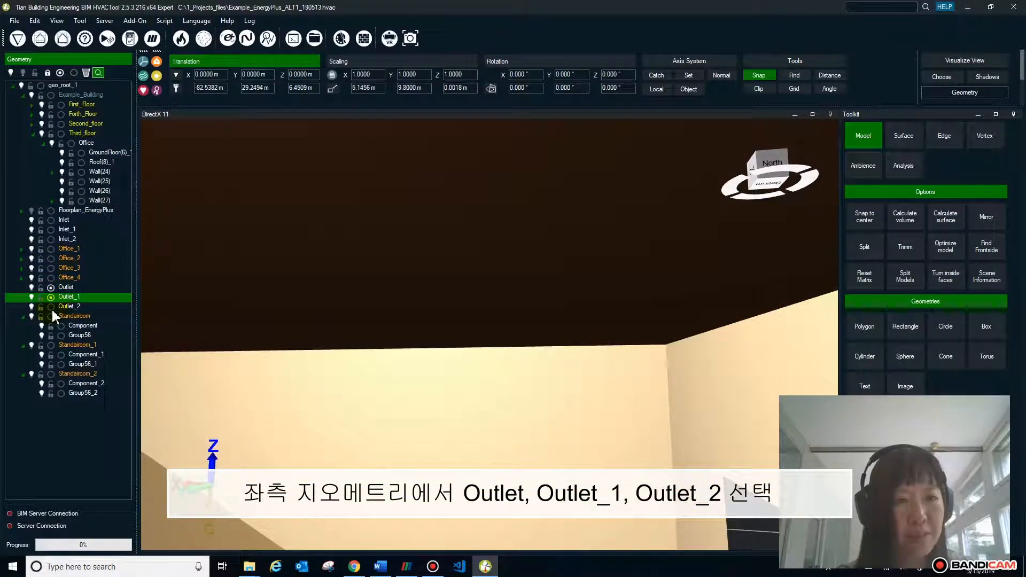
ctrl+click(52, 306)
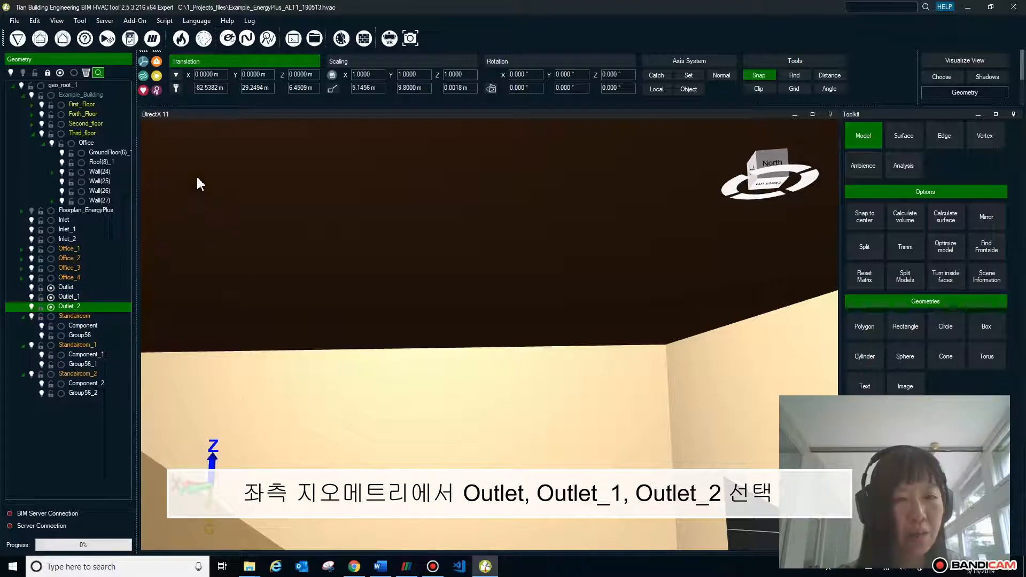
right_click(213, 142)
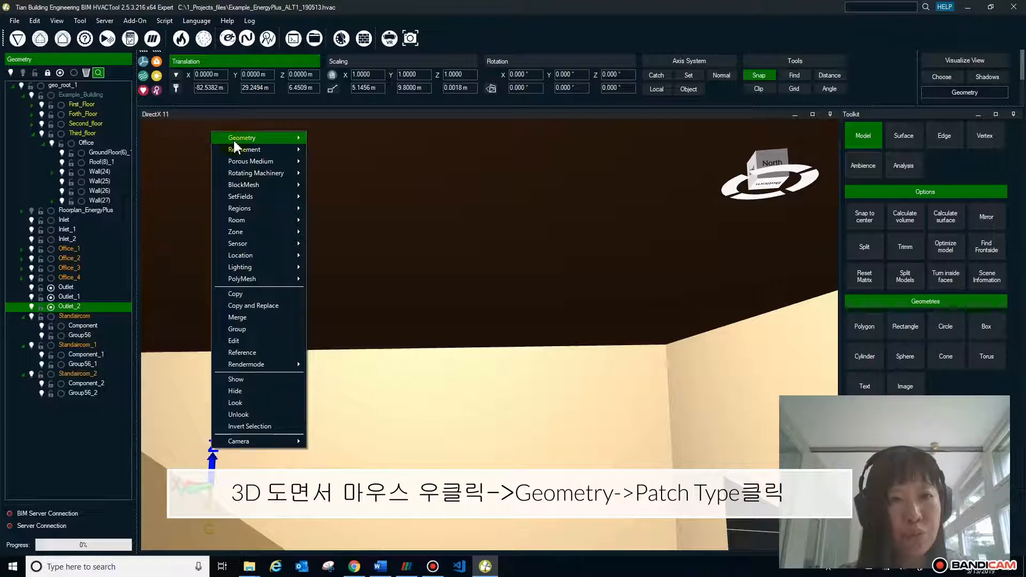
mouse_move(246, 140)
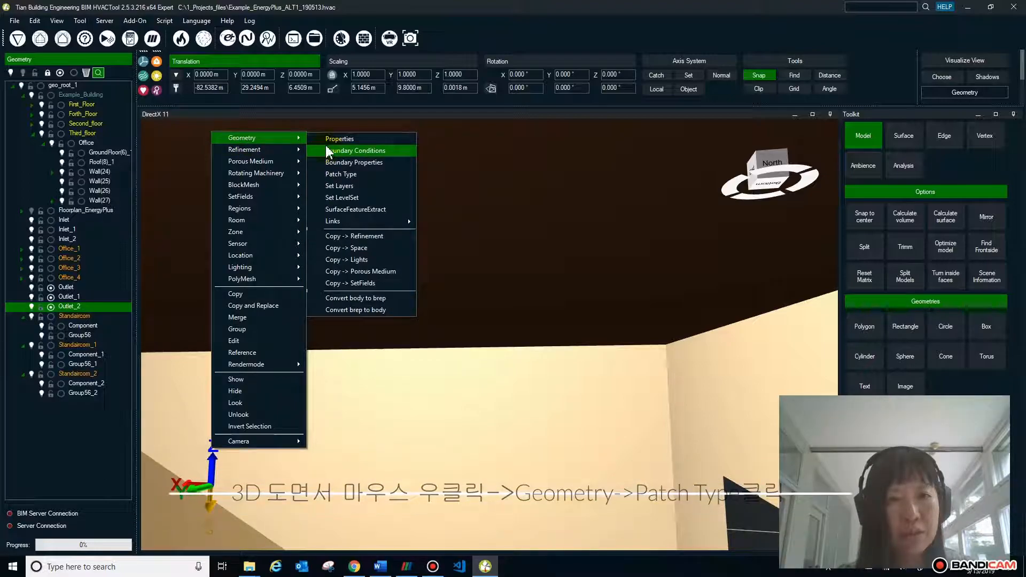
click(341, 175)
click(505, 275)
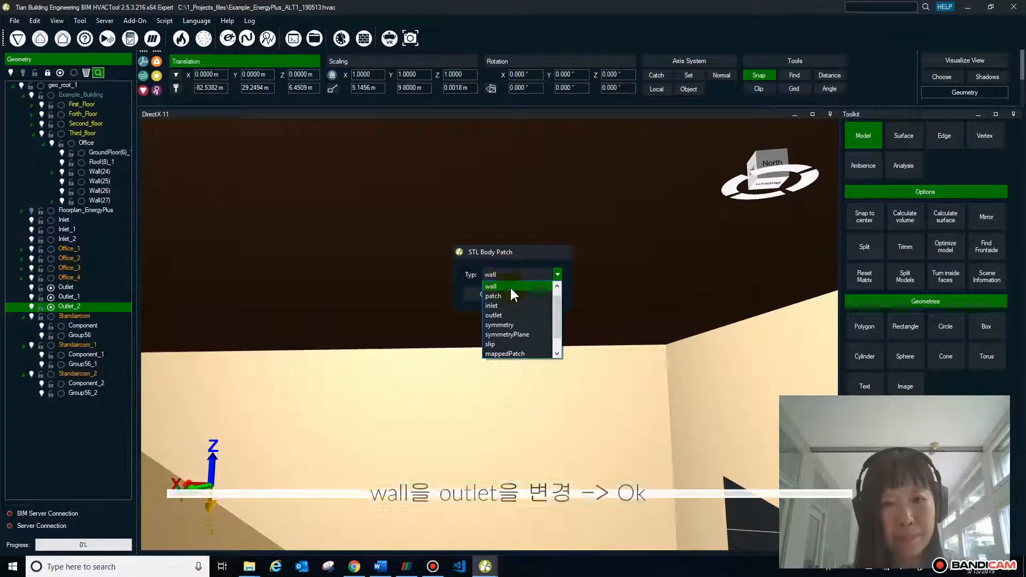
click(514, 313)
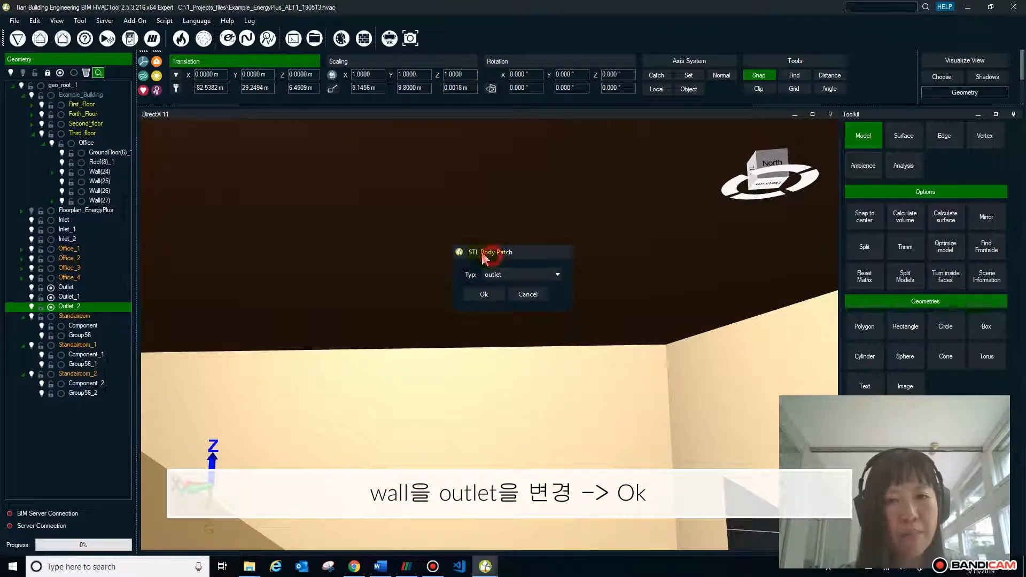
drag(489, 253, 401, 217)
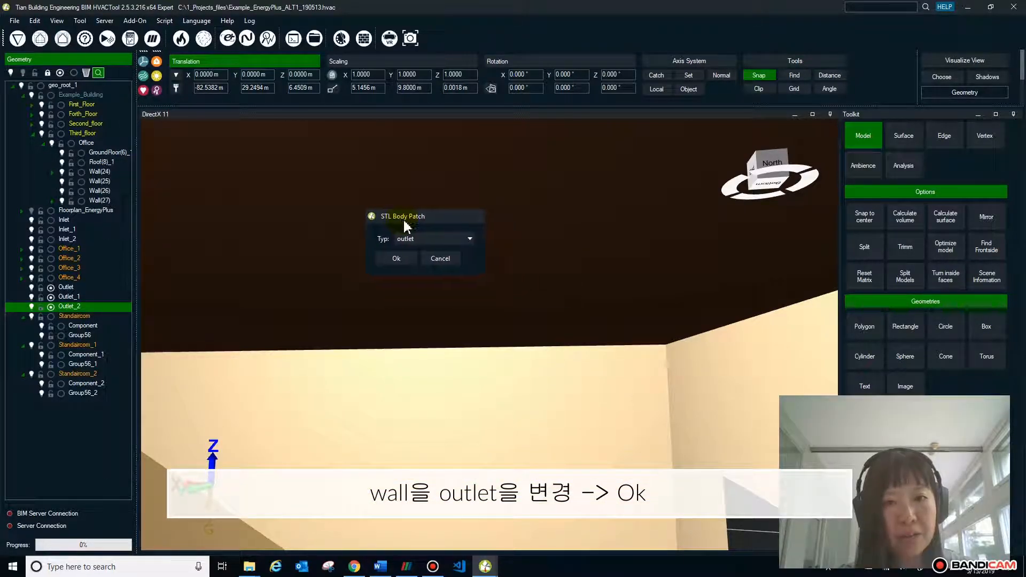
click(397, 260)
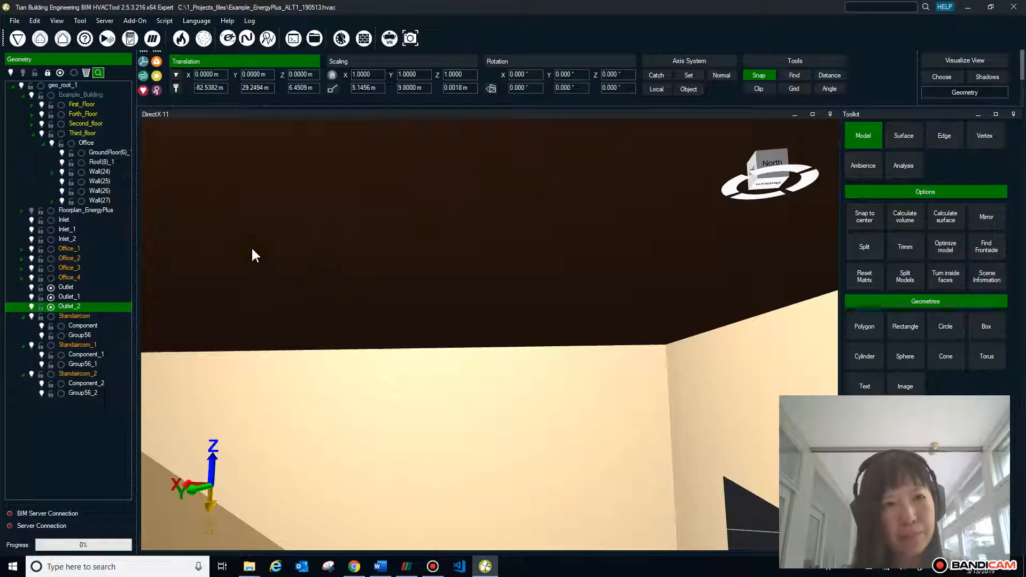
Set the outlets' boundary conditions to zeroGradient for temperature and inletOutlet for velocity, and clear the selection
right_click(260, 179)
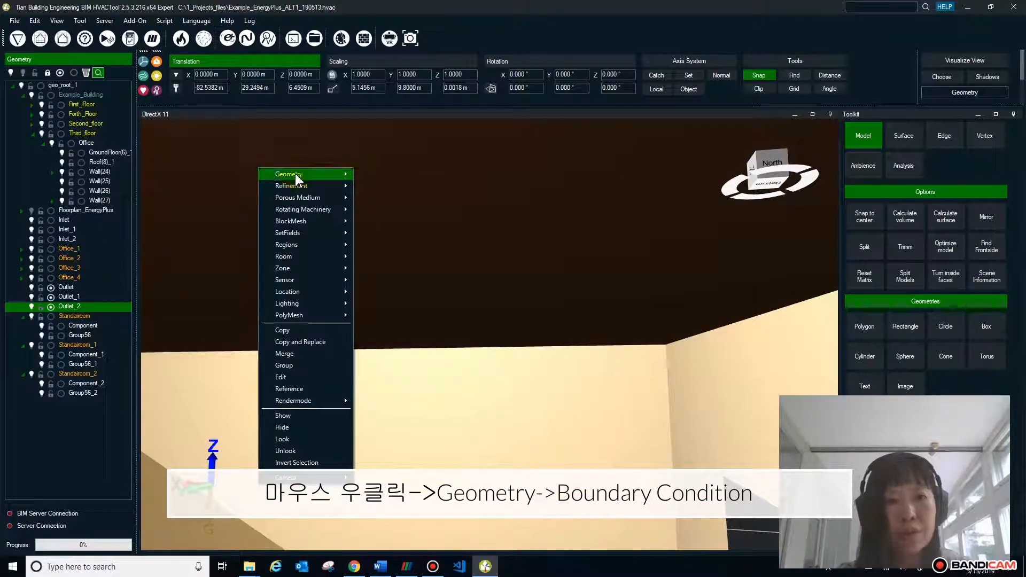
mouse_move(295, 174)
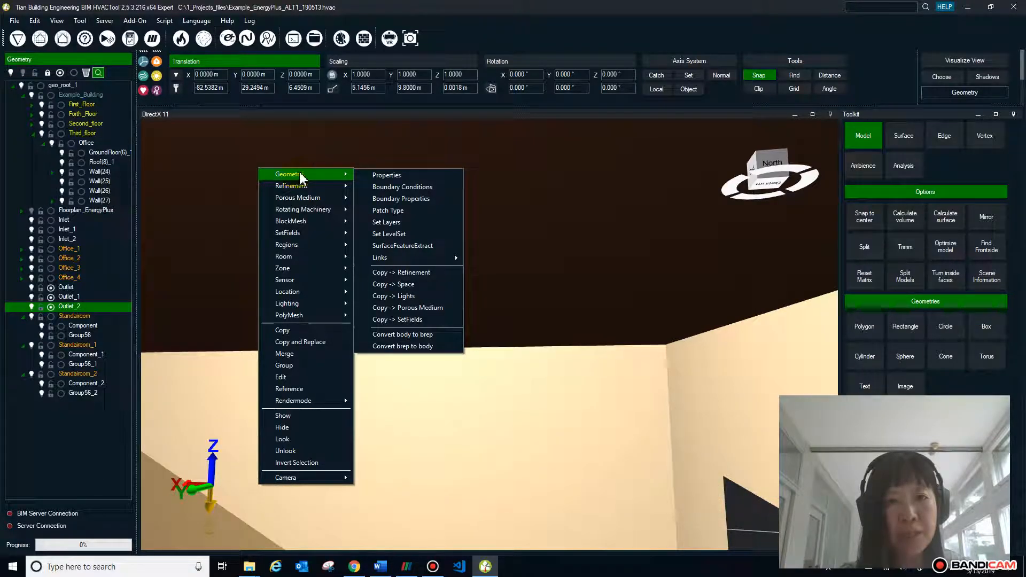
click(393, 188)
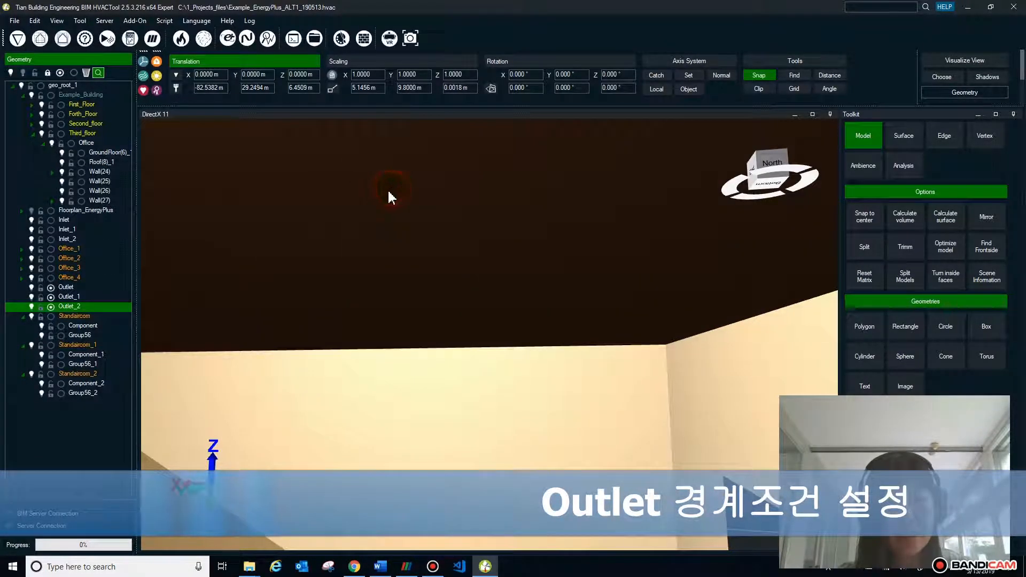
click(402, 196)
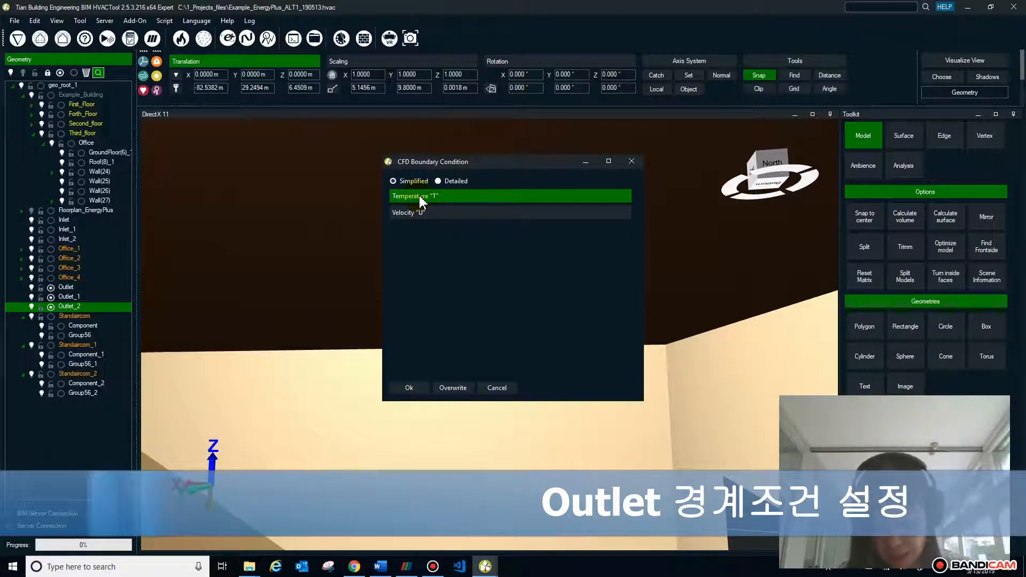
click(421, 197)
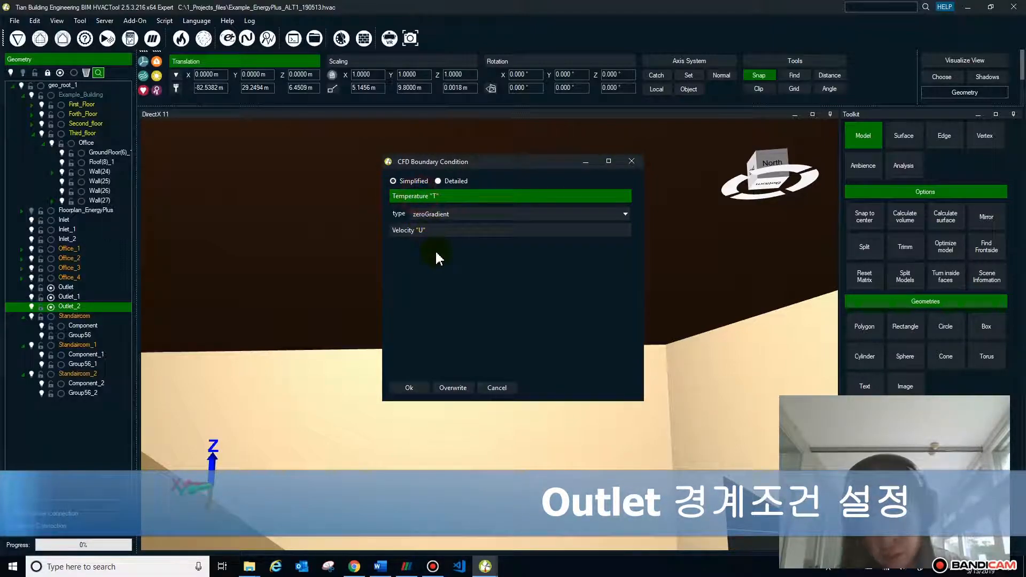
click(427, 230)
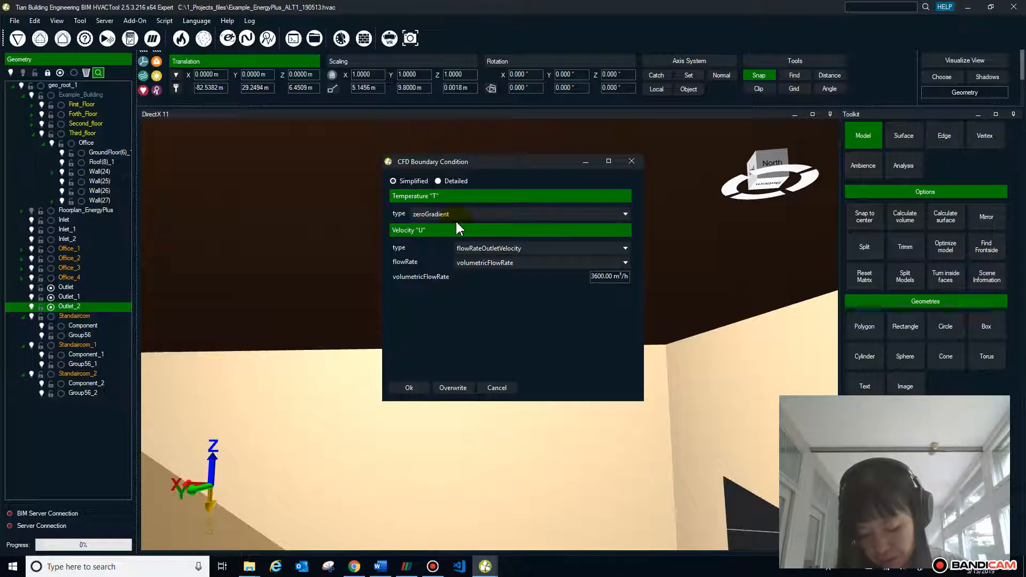
click(482, 251)
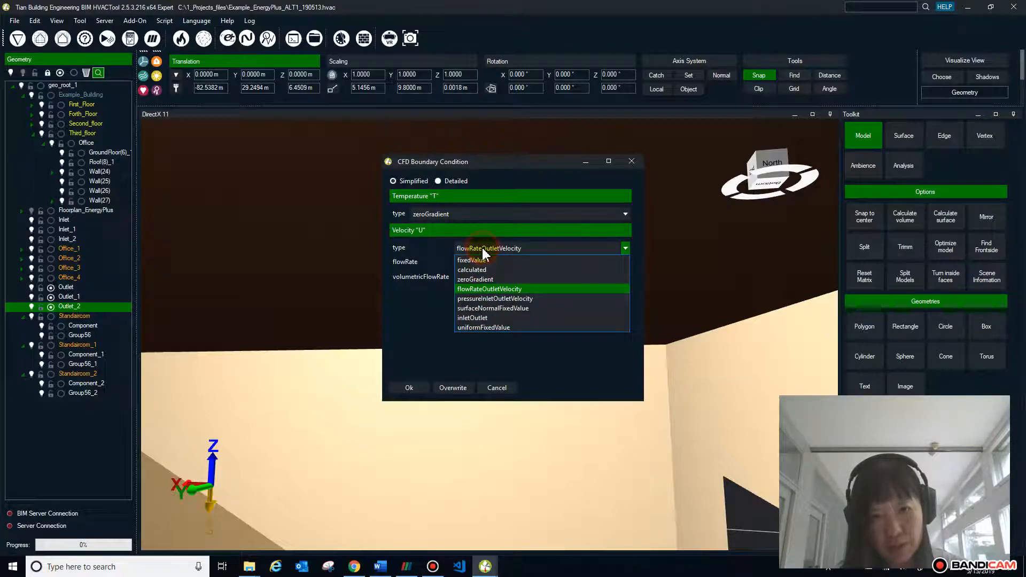
click(487, 318)
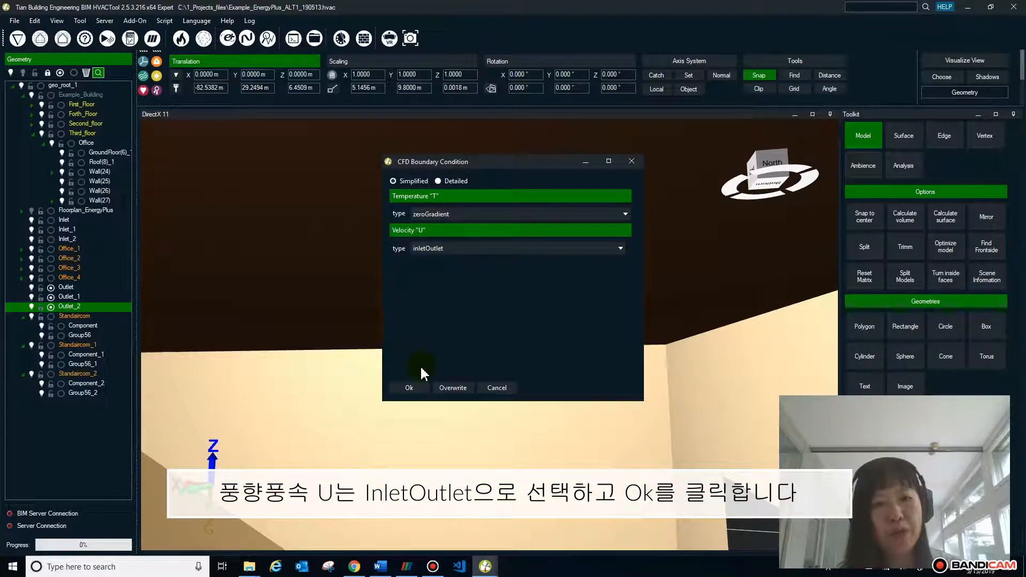
click(413, 390)
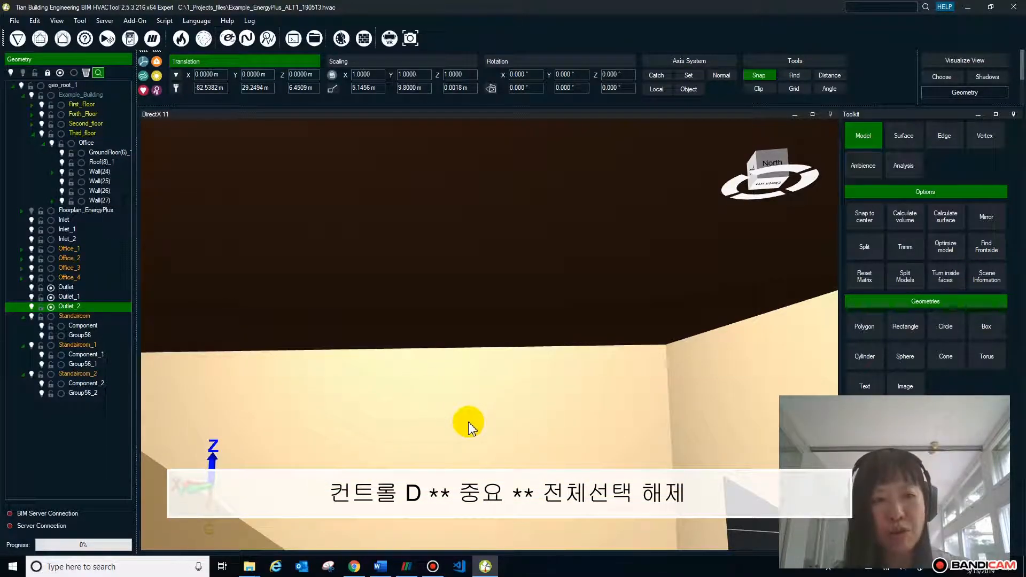
key(ctrl+d)
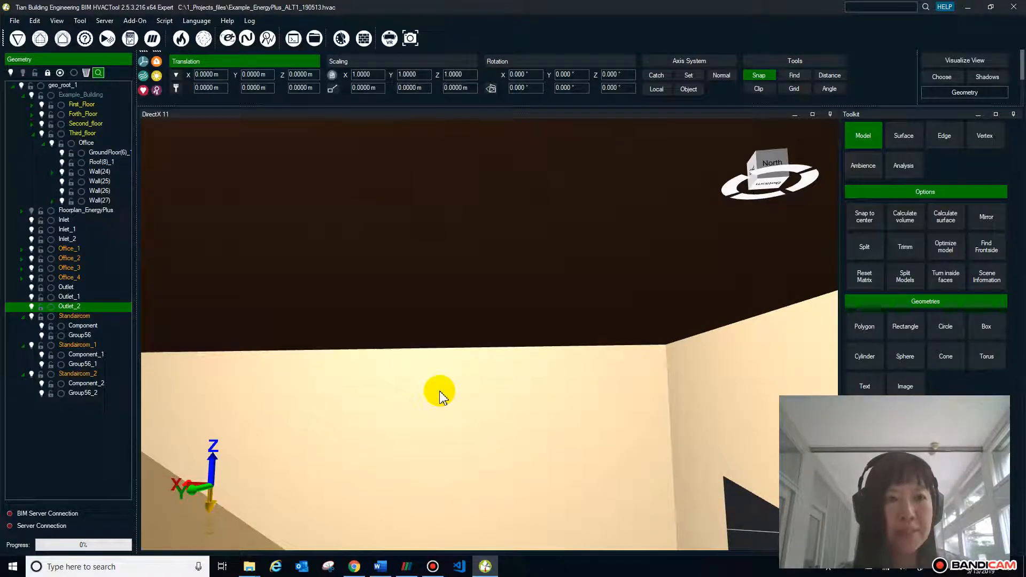
click(52, 287)
click(51, 297)
click(51, 307)
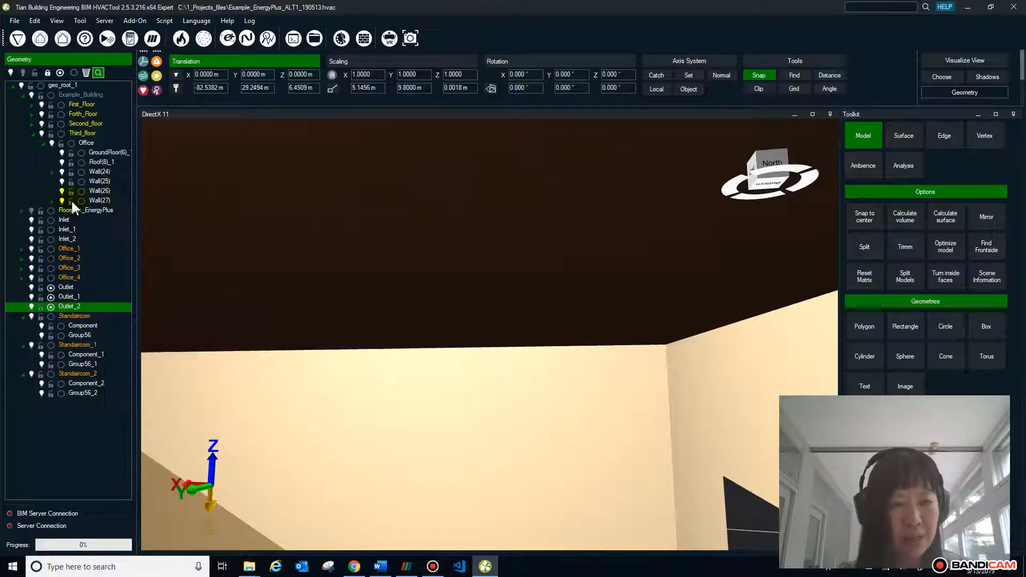
click(50, 287)
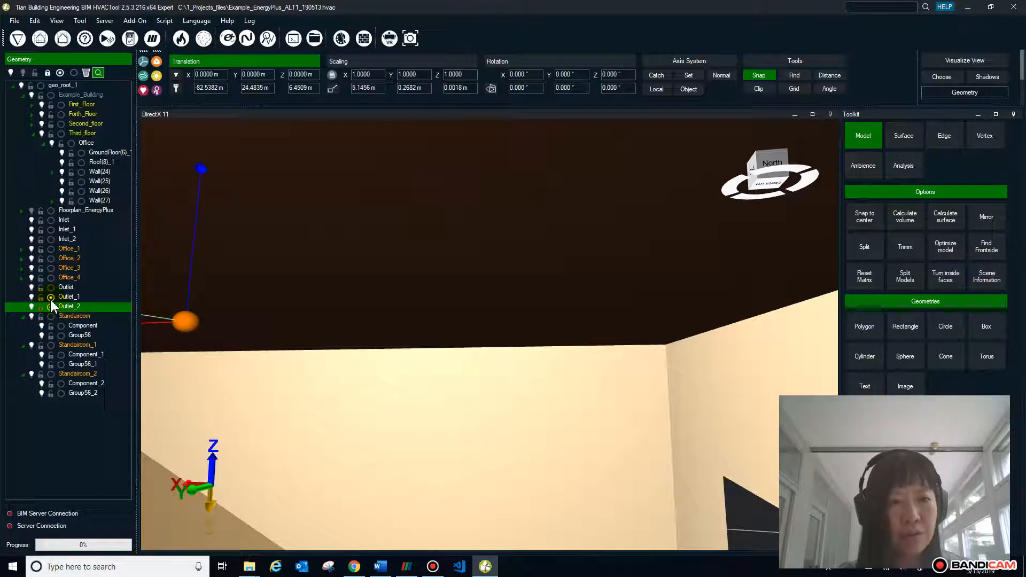
click(51, 298)
click(51, 307)
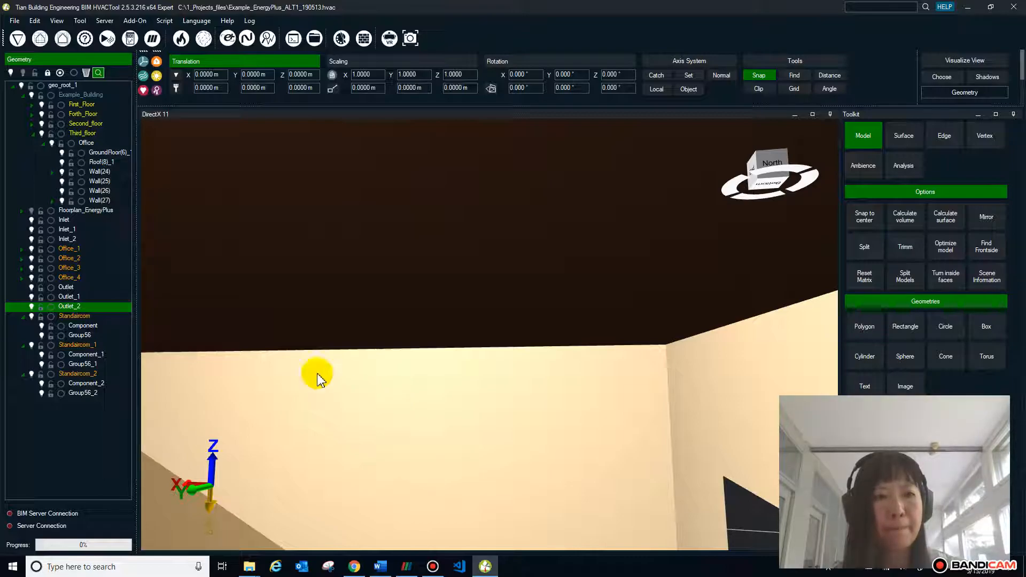
Set the patch type of the geometries Inlet, Inlet_1 and Inlet_2 to inlet
click(50, 219)
click(53, 229)
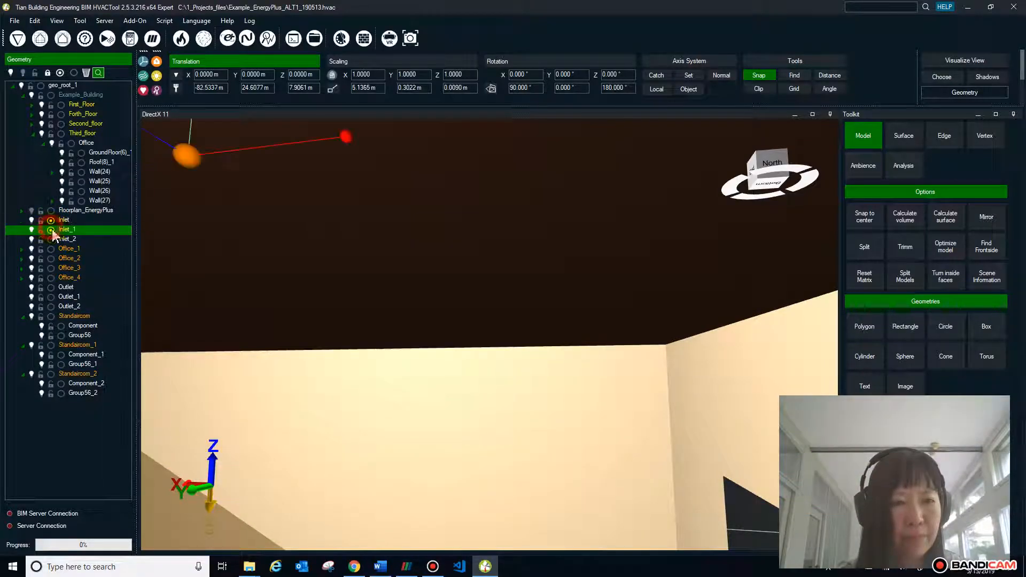
click(54, 239)
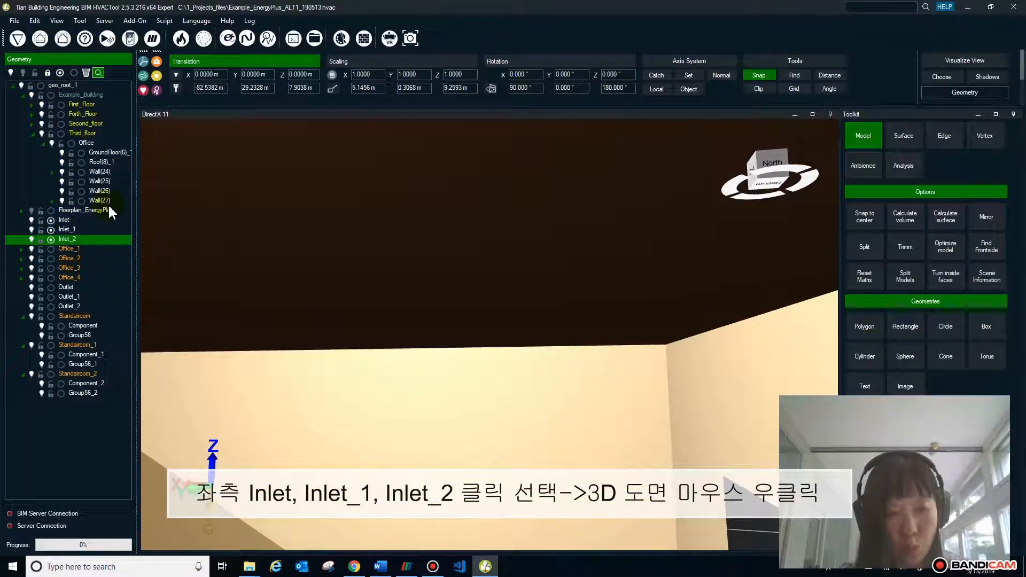
right_click(217, 138)
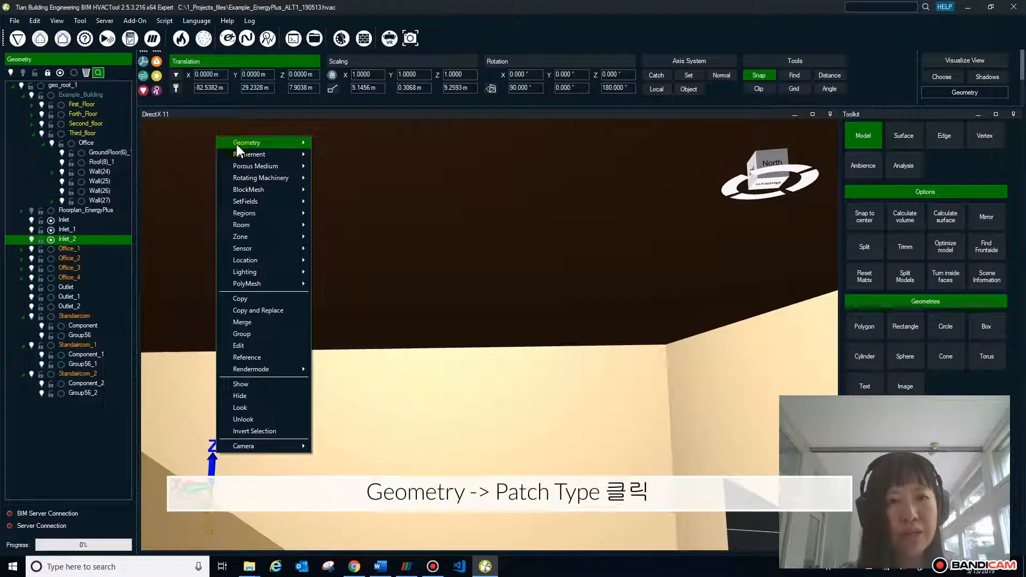
mouse_move(303, 143)
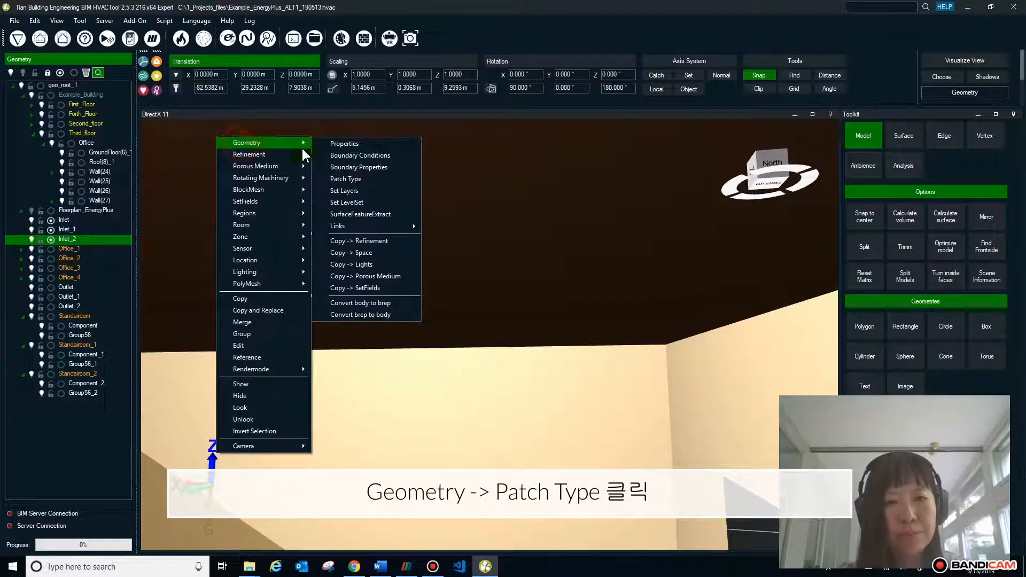
click(345, 180)
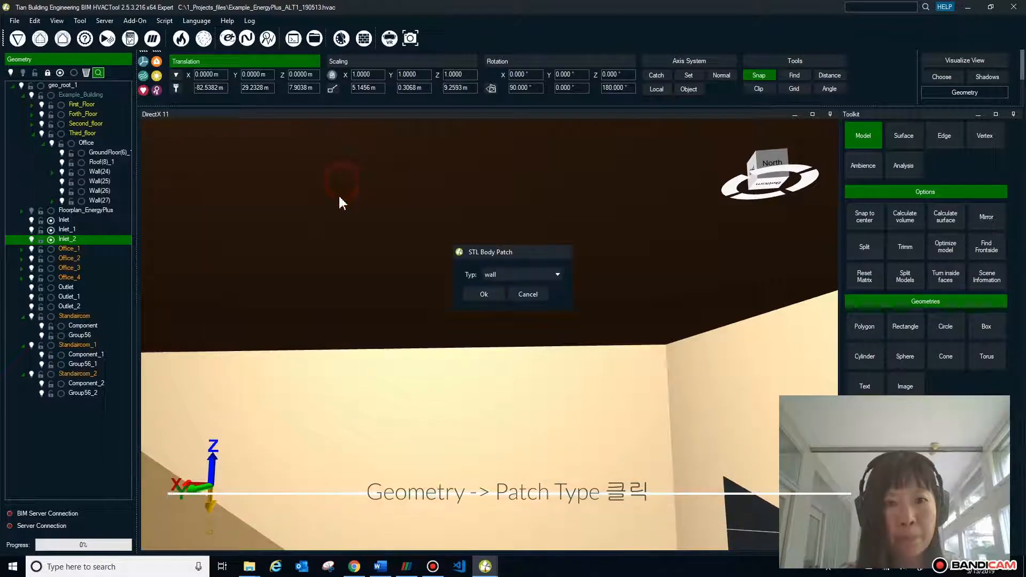
click(503, 276)
click(512, 307)
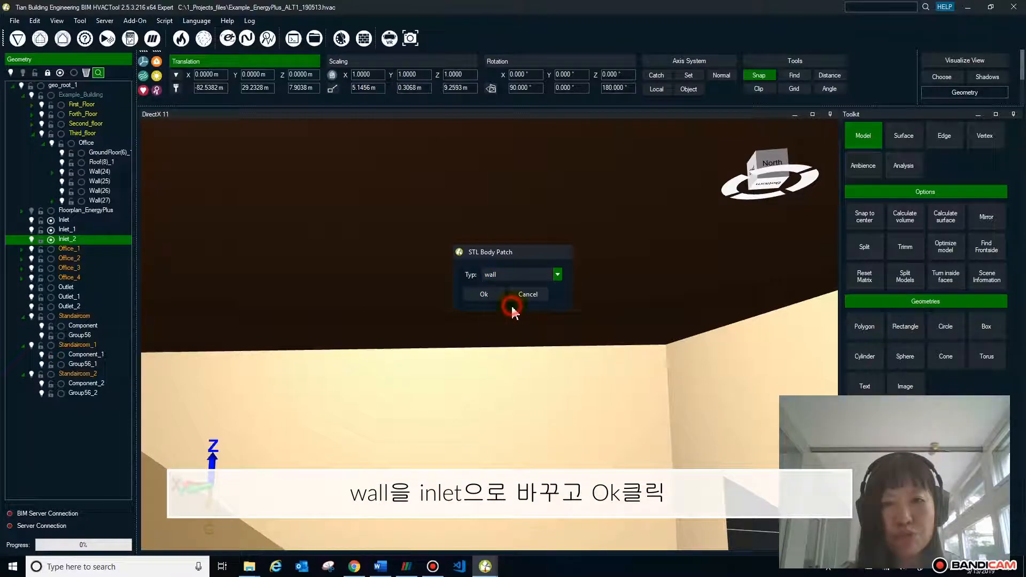
click(488, 294)
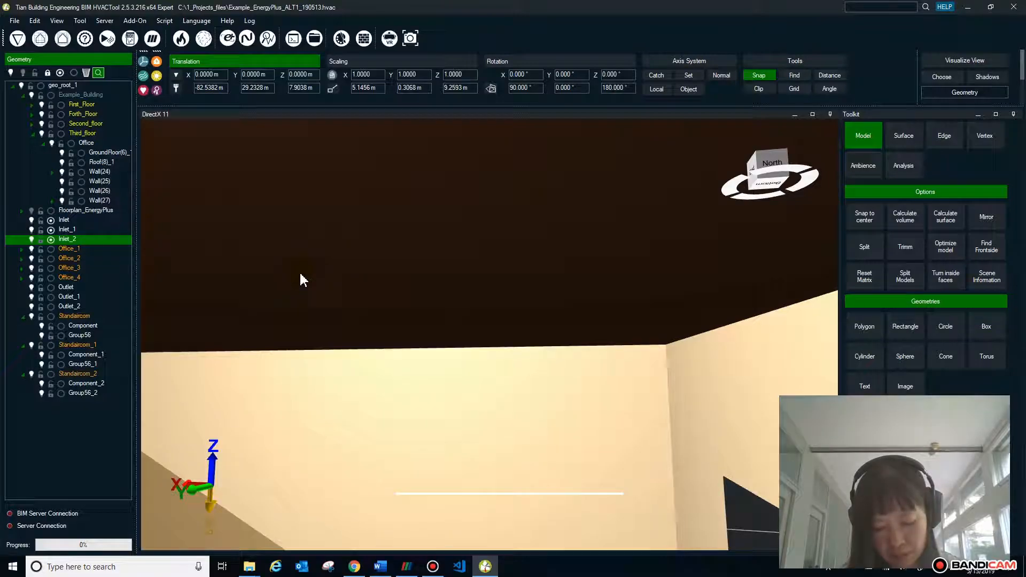
Open the CFD boundary conditions of the three inlets and set their fixed surface temperature to 18 °C
right_click(227, 143)
mouse_move(289, 148)
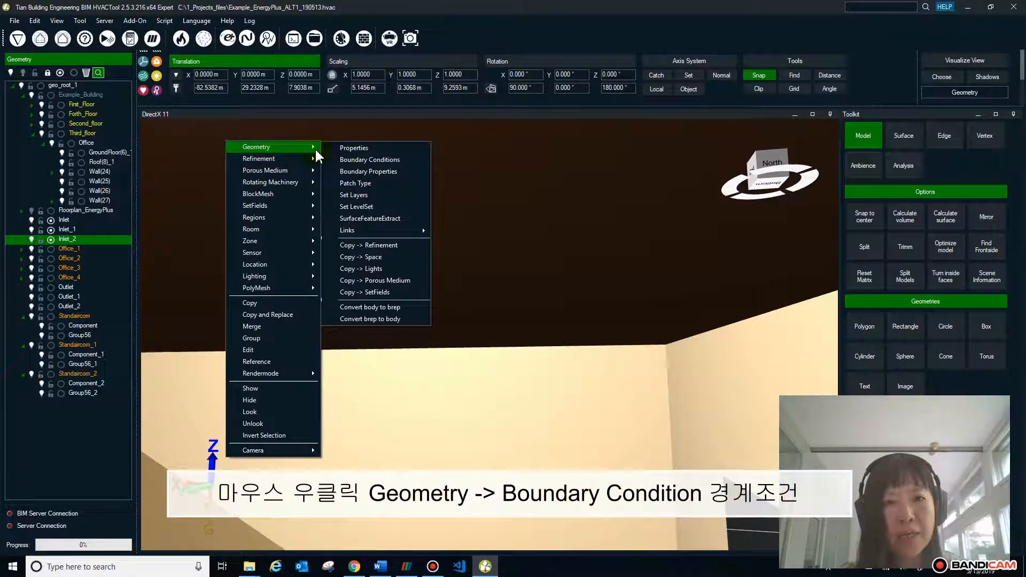
click(352, 159)
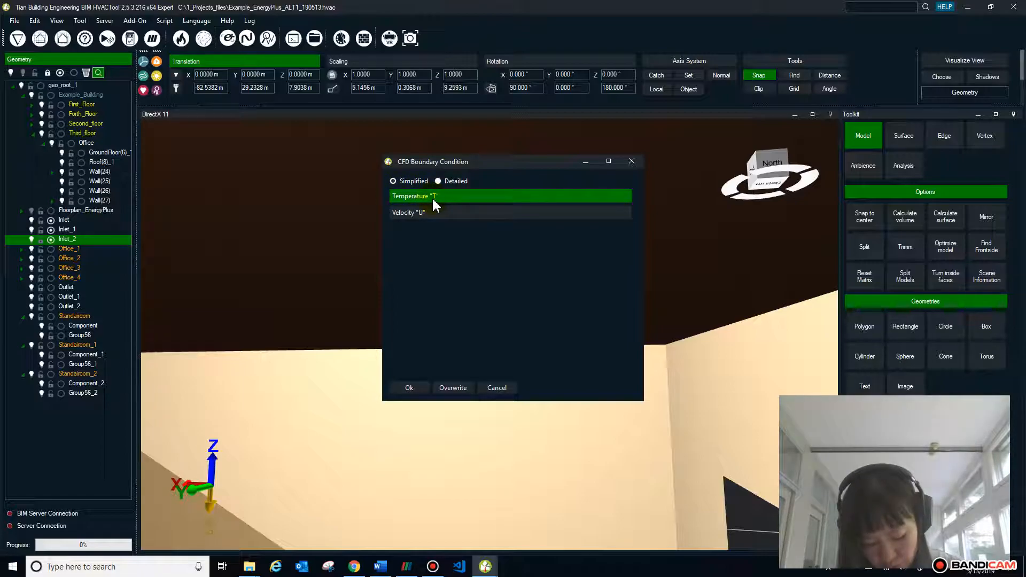
click(432, 197)
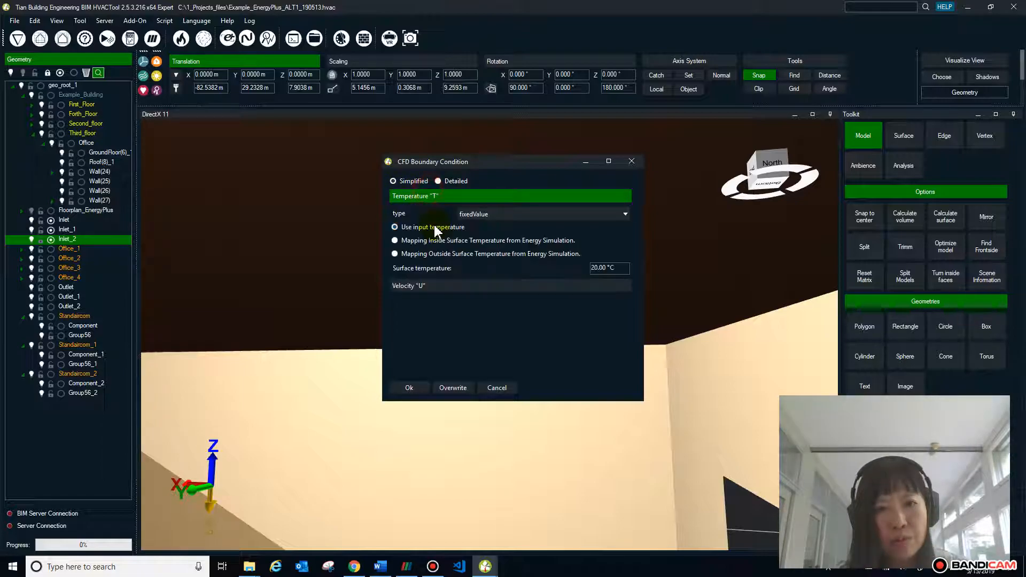
click(448, 287)
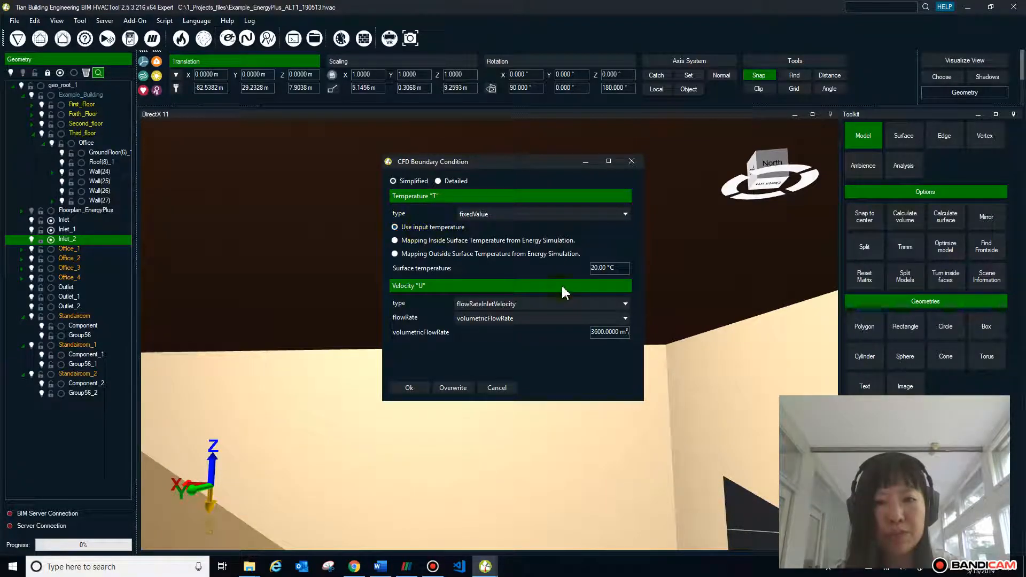
drag(599, 267, 583, 269)
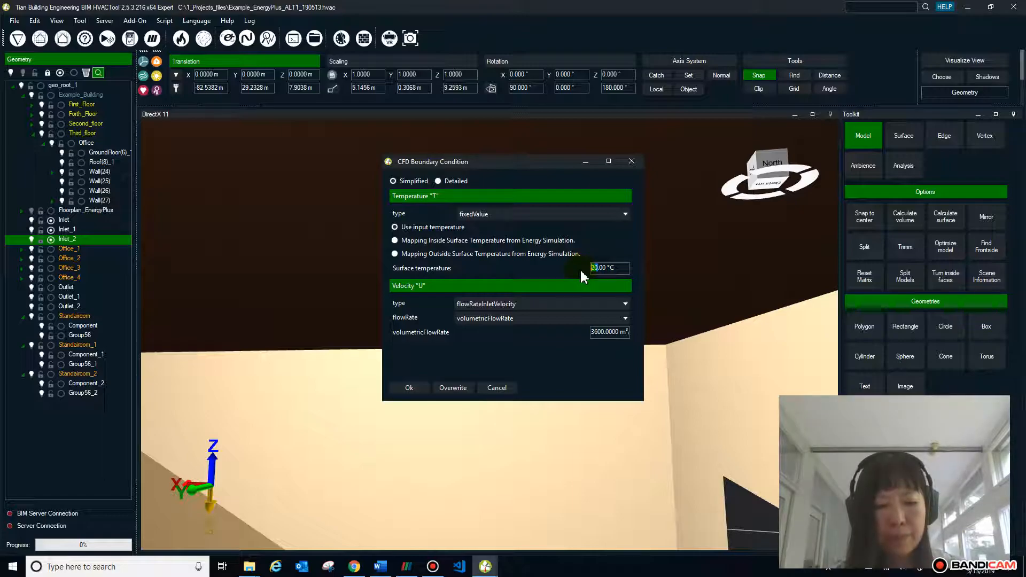
text(18)
click(620, 269)
drag(621, 269, 579, 268)
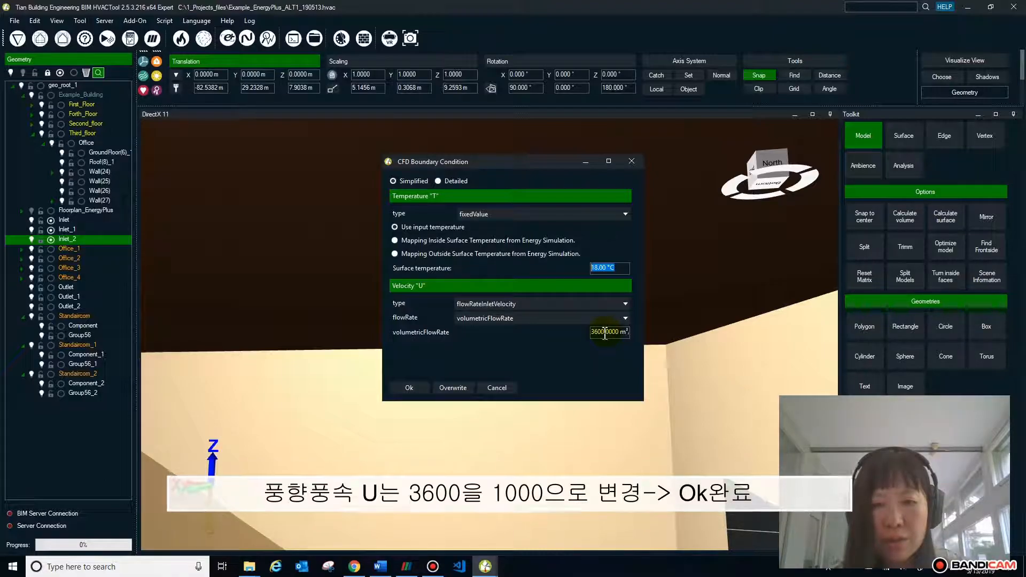
Set the inlets' volumetric flow rate to 1000 m³/h, apply the boundary conditions and clear the selection
drag(605, 332, 584, 332)
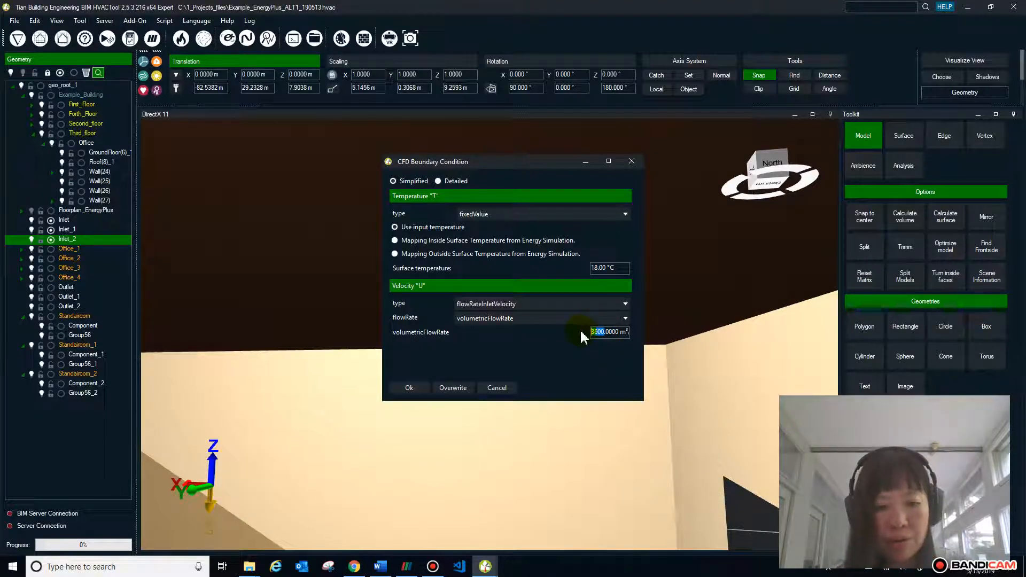
text(100)
drag(617, 332, 667, 333)
click(621, 333)
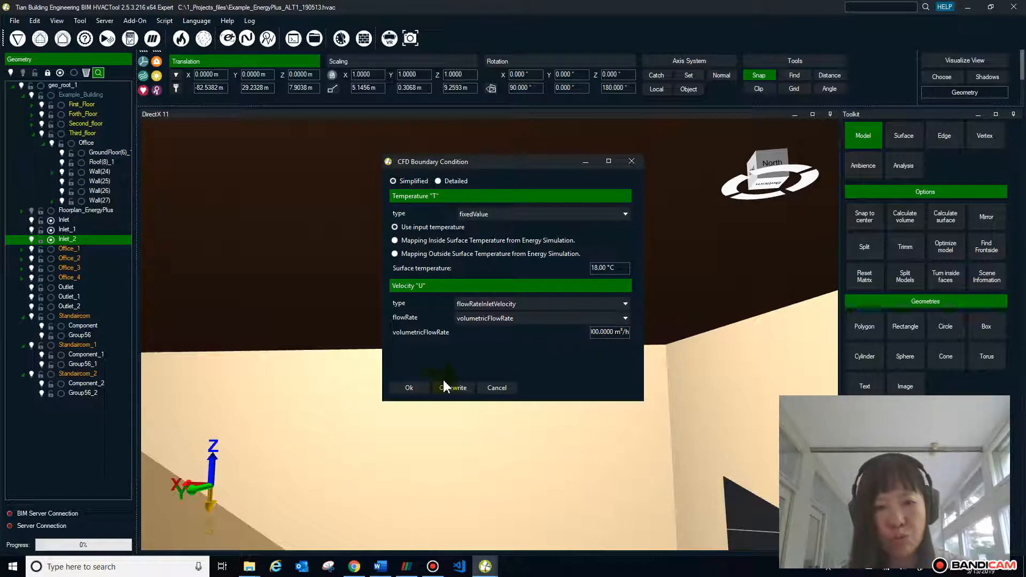
click(413, 394)
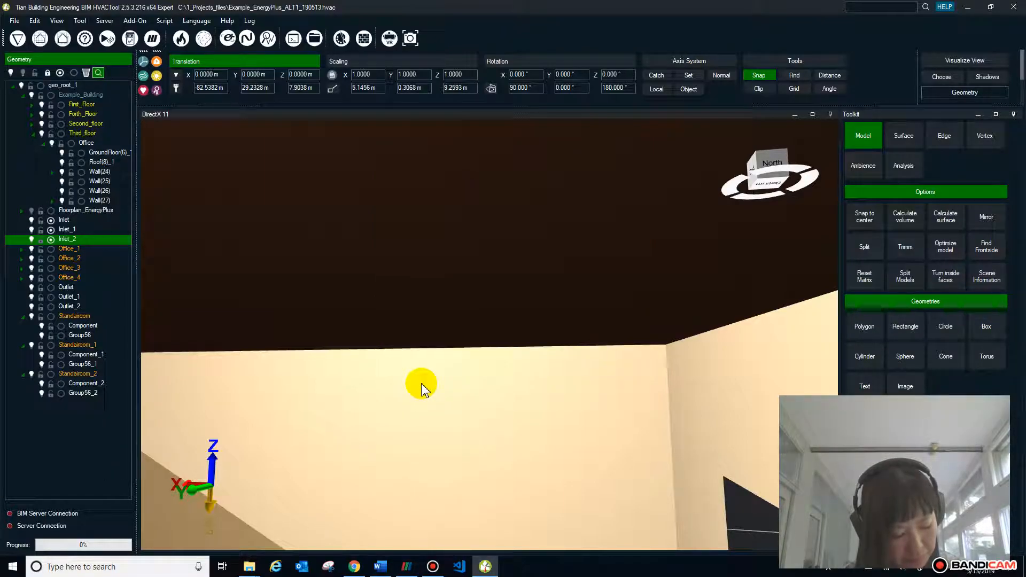
key(ctrl+d)
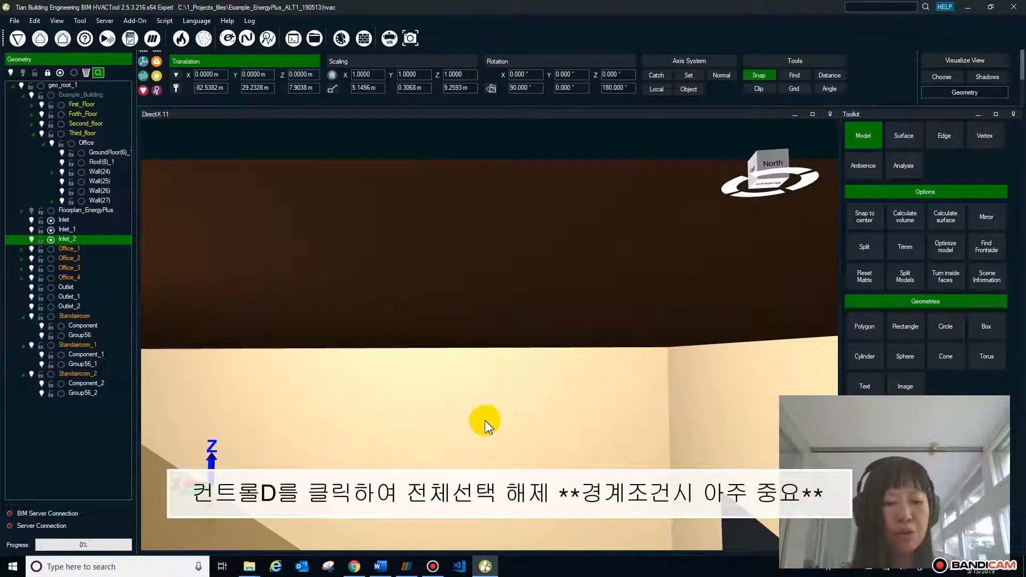
key(ctrl+d)
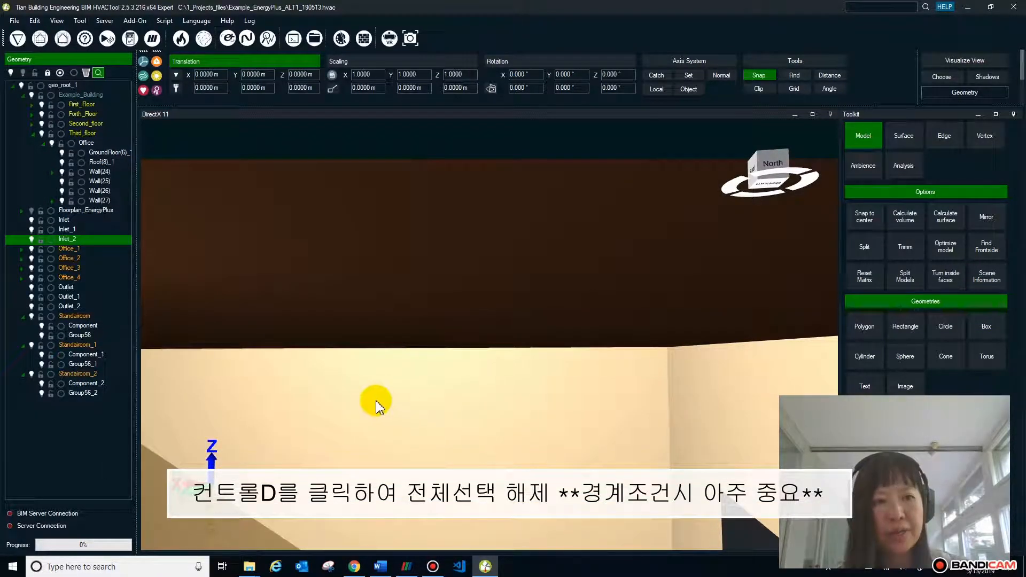
Create a refinement region around Component_1 of Standaircom_1, with mode inside, type searchableBox and level 3
middle_drag(379, 394, 499, 422)
scroll(470, 364, down, 2)
scroll(521, 336, up, 5)
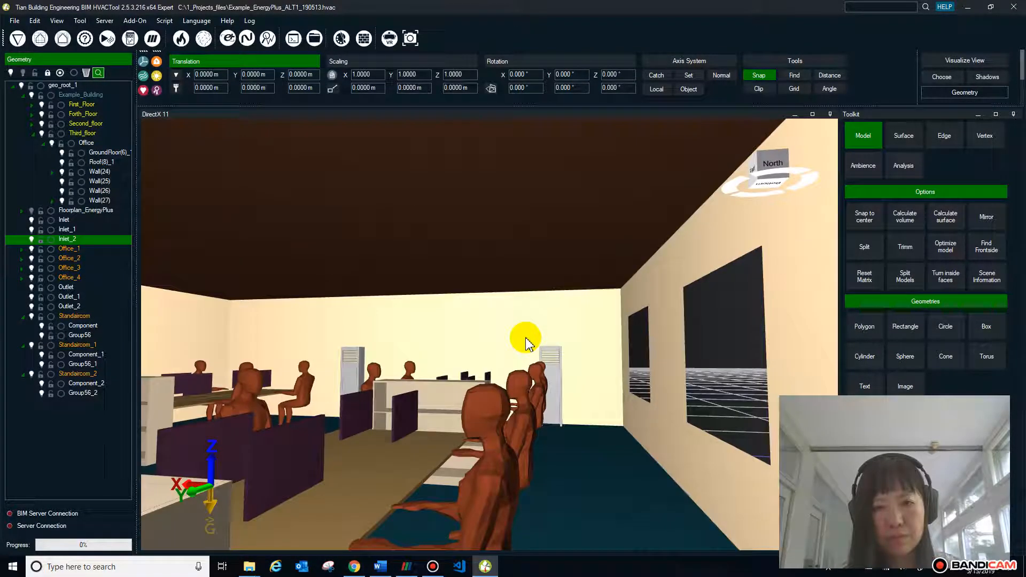
middle_drag(505, 360, 514, 366)
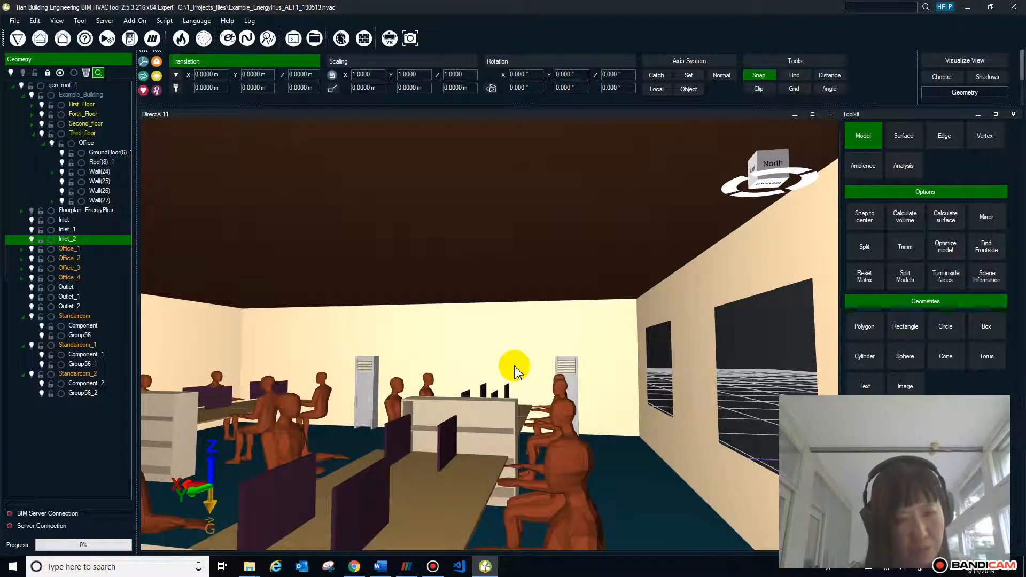
scroll(577, 369, up, 4)
middle_drag(584, 399, 596, 412)
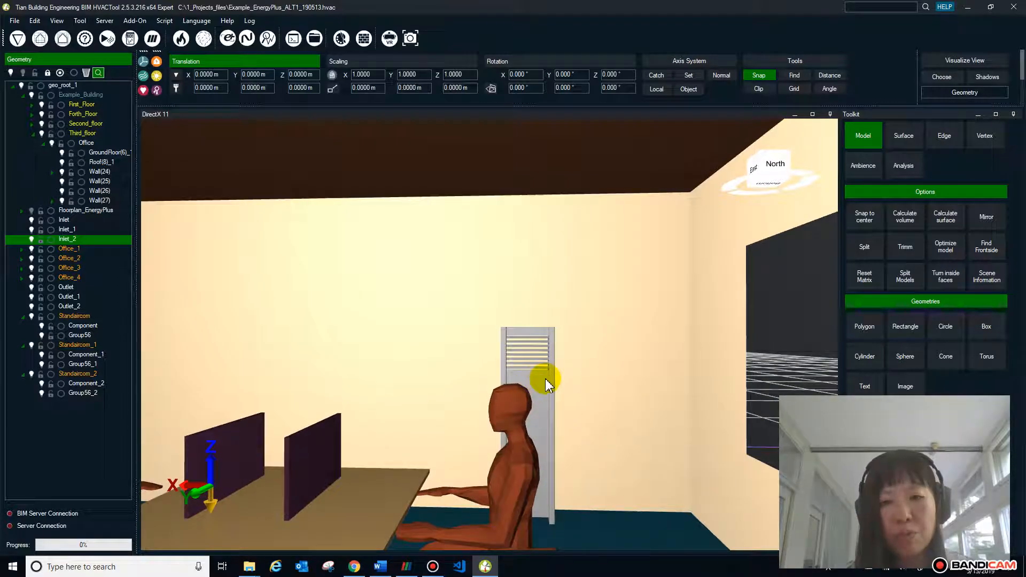
scroll(546, 378, up, 5)
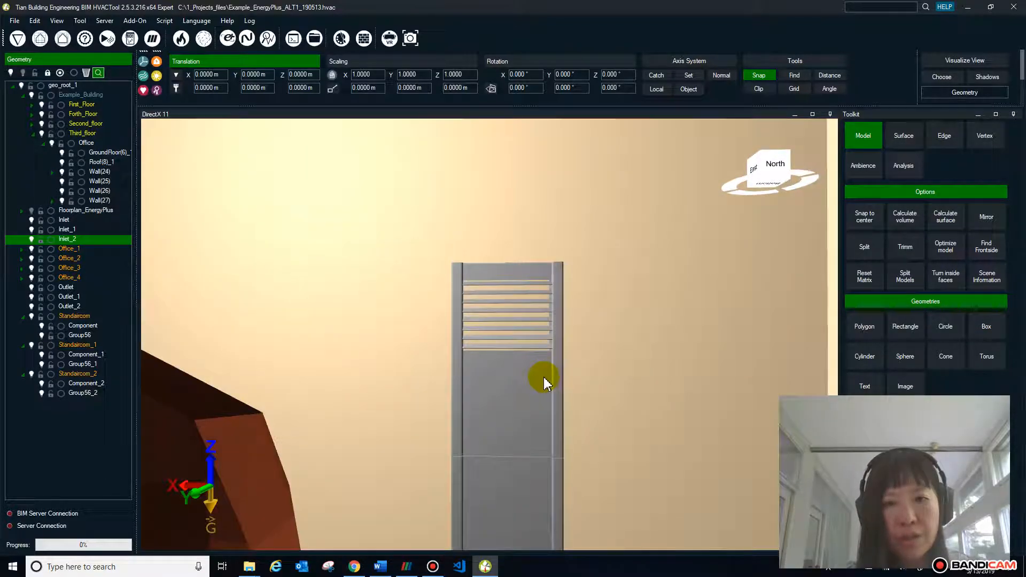
scroll(534, 364, up, 2)
mouse_move(529, 320)
middle_down()
mouse_move(561, 357)
mouse_move(493, 315)
mouse_move(488, 339)
mouse_move(417, 306)
mouse_move(349, 295)
mouse_move(373, 348)
mouse_move(406, 367)
mouse_move(350, 353)
mouse_move(373, 348)
mouse_move(446, 394)
mouse_move(242, 342)
mouse_move(257, 327)
middle_up()
scroll(491, 317, up, 4)
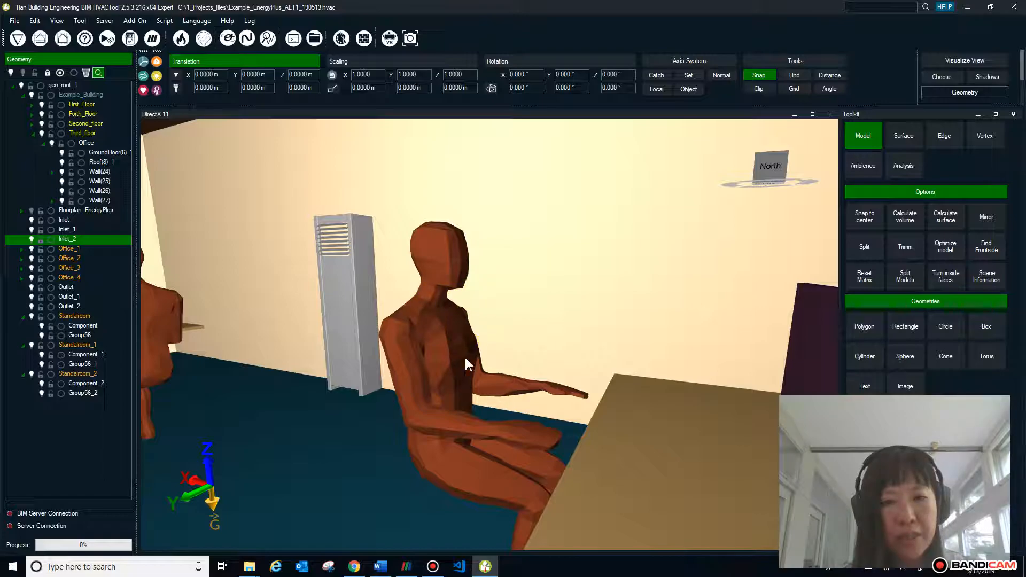
drag(467, 356, 508, 346)
middle_drag(506, 342, 502, 339)
middle_drag(590, 374, 689, 373)
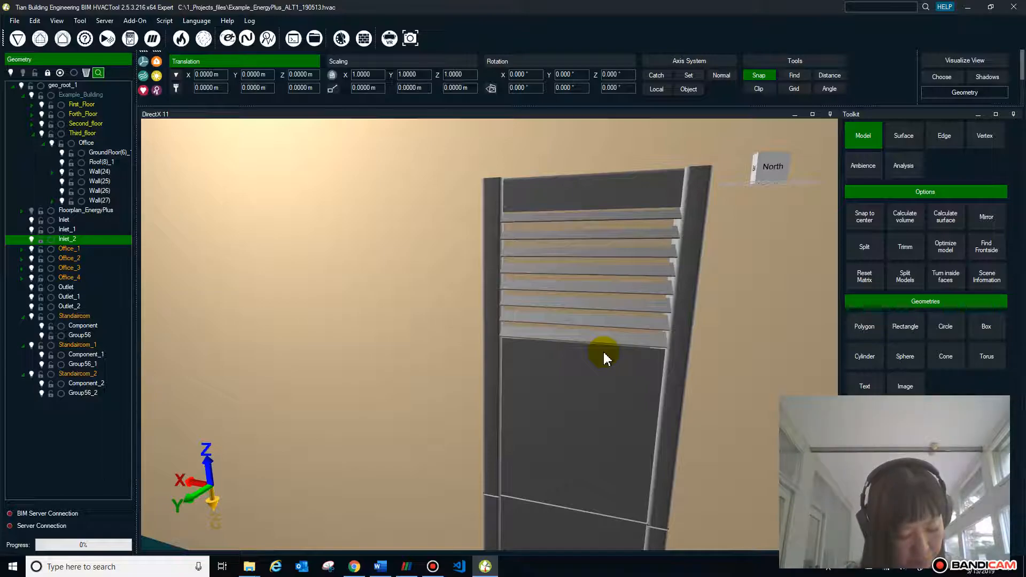
click(585, 393)
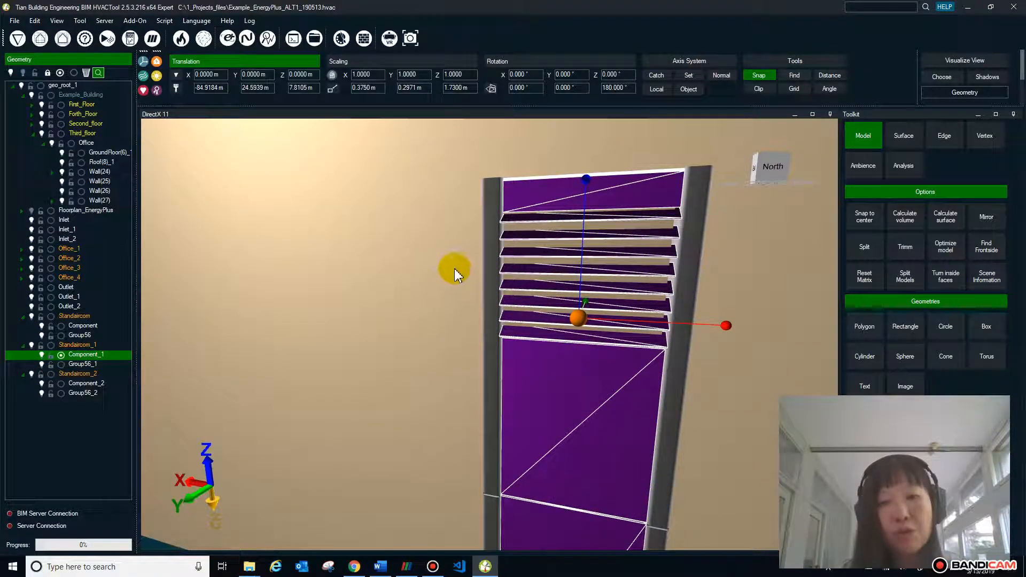
right_click(452, 153)
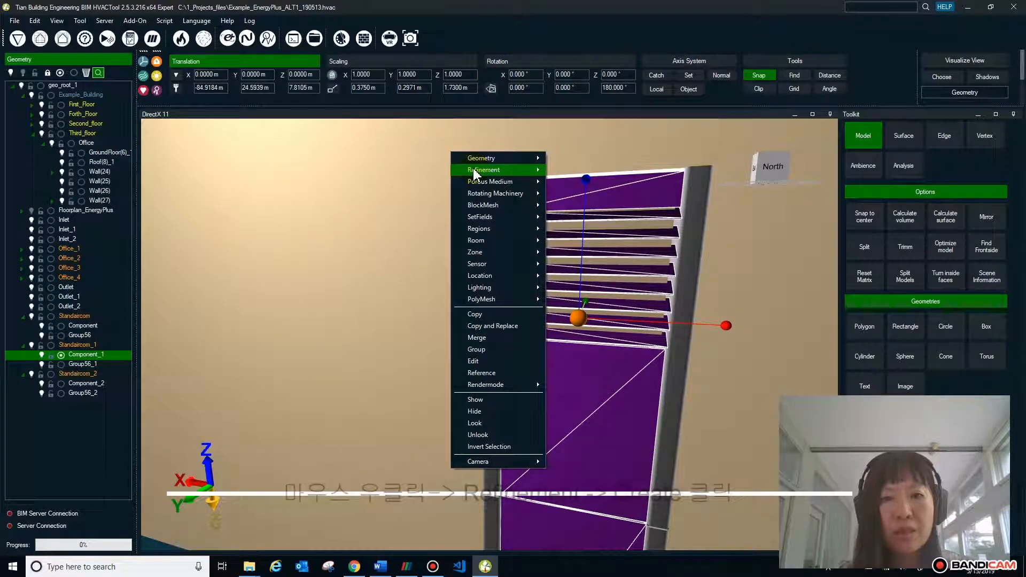
mouse_move(474, 173)
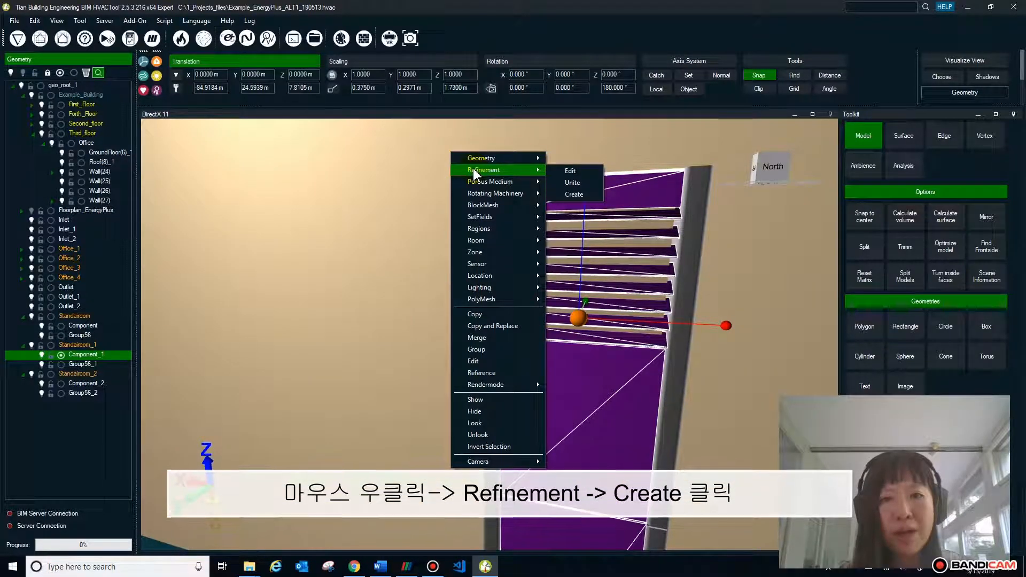
click(575, 196)
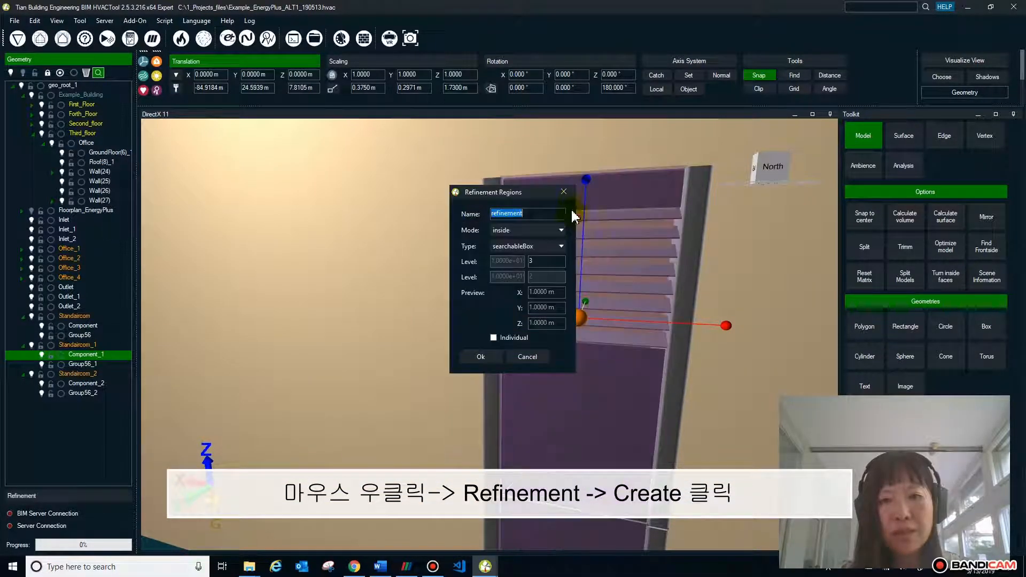
double_click(554, 261)
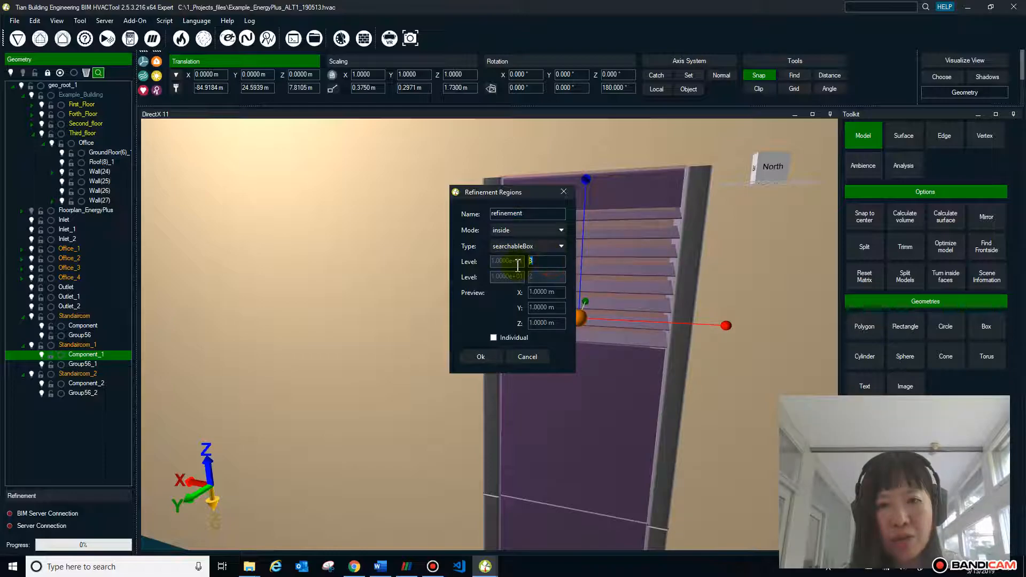
click(479, 358)
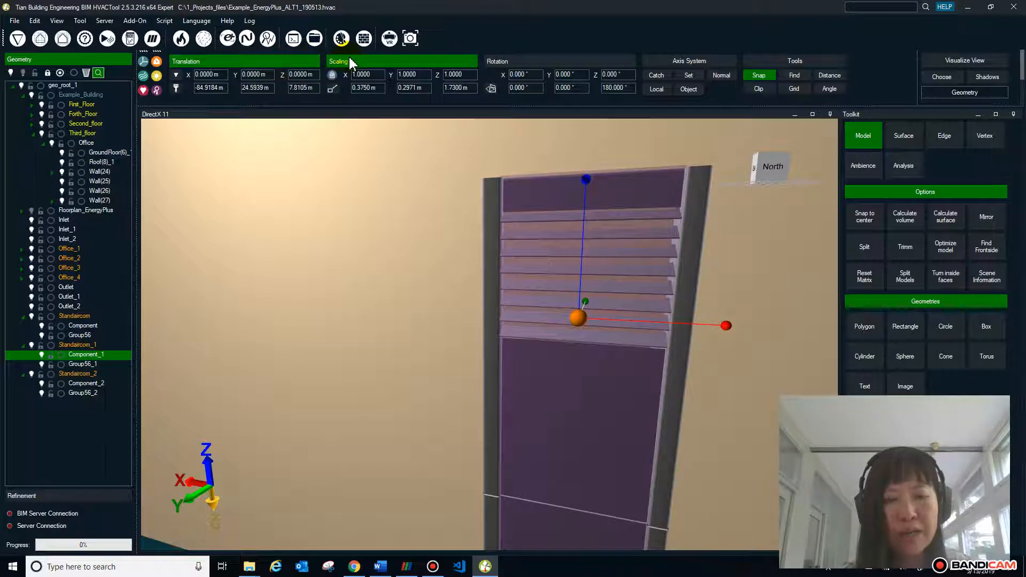
Clear the current selection around the air conditioner's front component
click(697, 388)
mouse_move(696, 382)
mouse_down()
mouse_move(610, 340)
mouse_move(480, 374)
mouse_move(437, 378)
mouse_move(434, 367)
mouse_up()
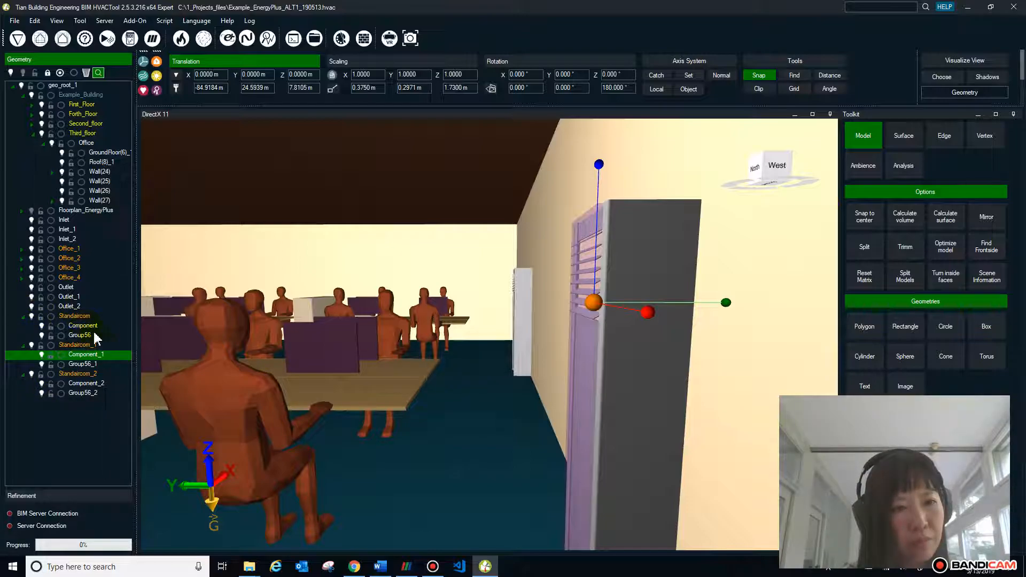
middle_drag(500, 383, 520, 389)
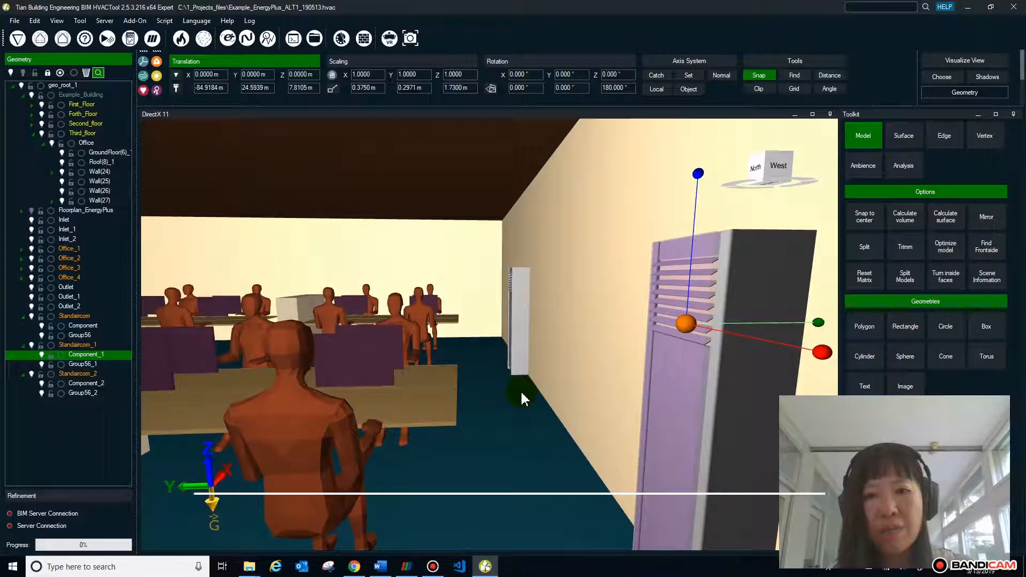
key(ctrl+d)
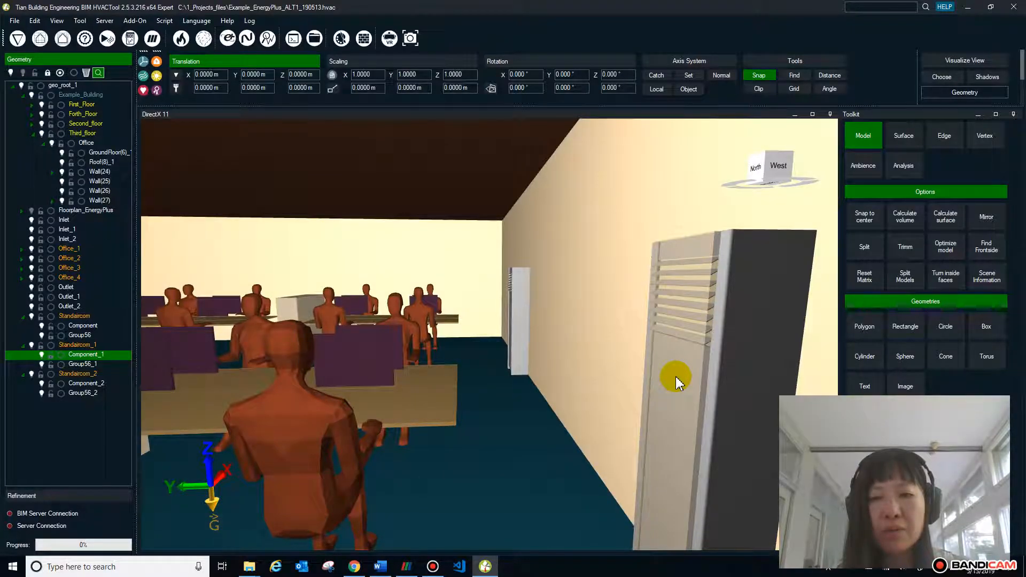
Select only the refinement region at the air conditioner's front and raise it 0.63 m along Z
middle_drag(744, 389, 701, 374)
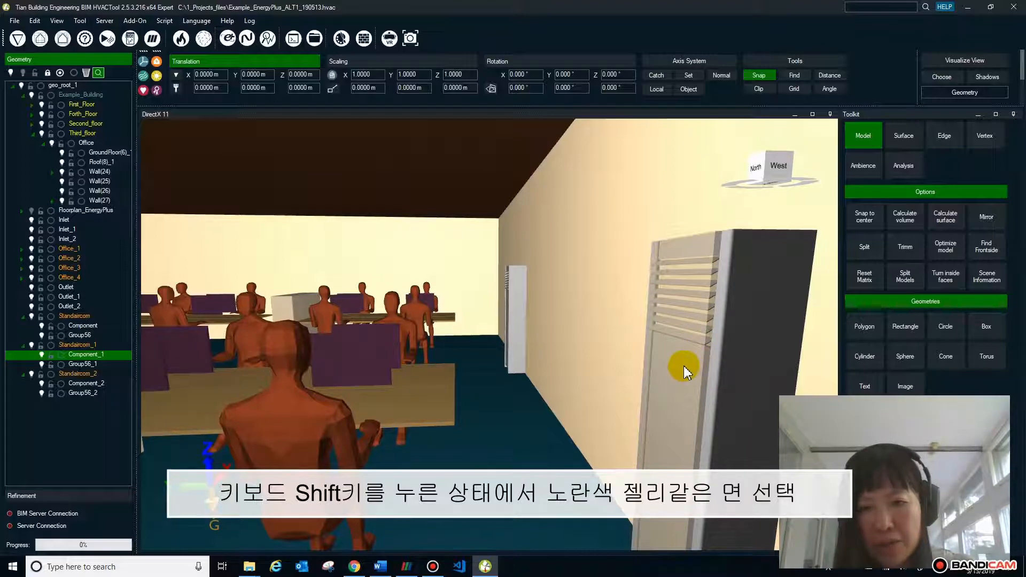
shift+click(684, 369)
middle_drag(630, 374, 684, 392)
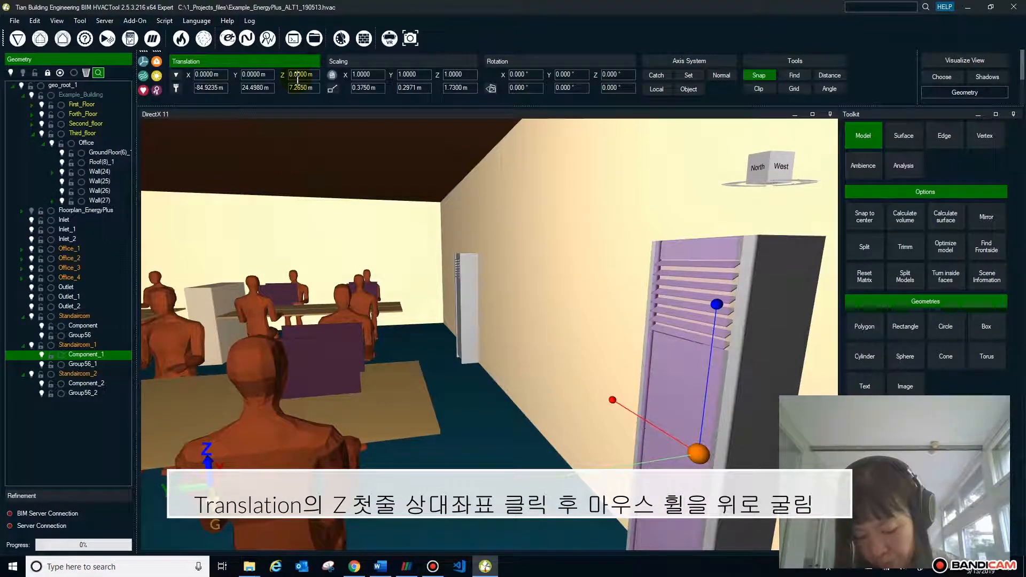
click(304, 74)
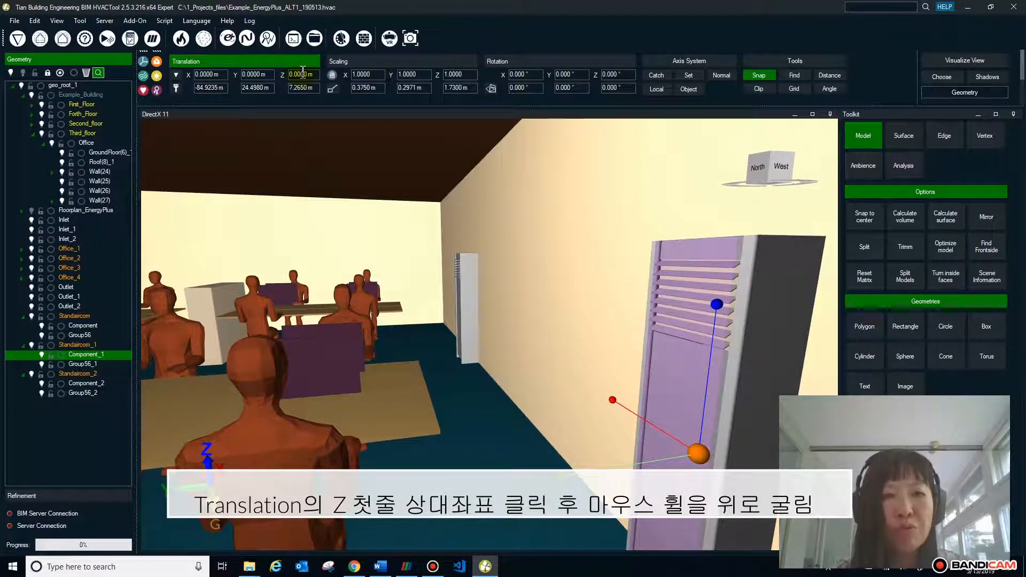
scroll(303, 73, up, 7)
scroll(303, 73, up, 17)
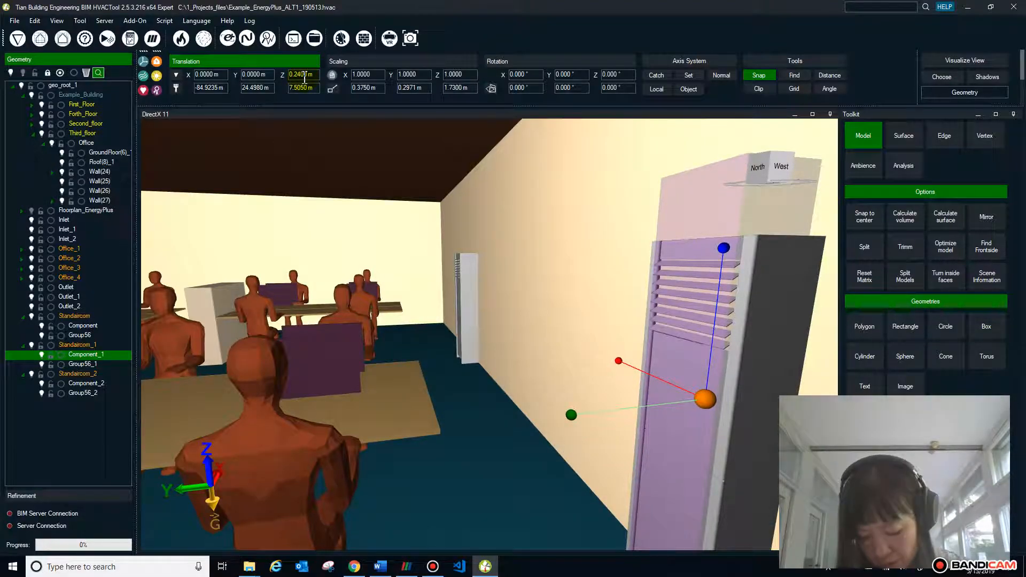
scroll(304, 78, up, 20)
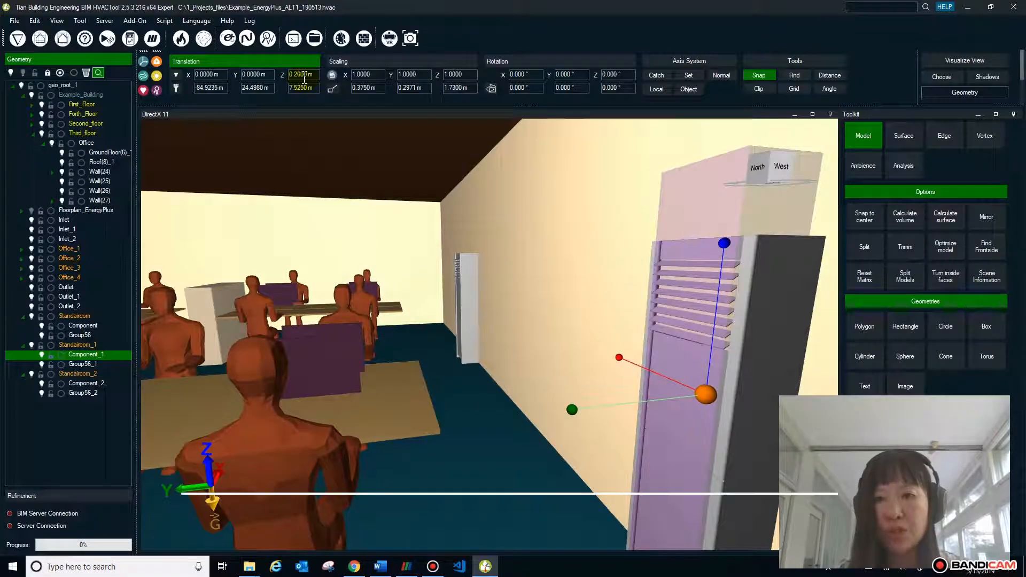
scroll(304, 78, up, 14)
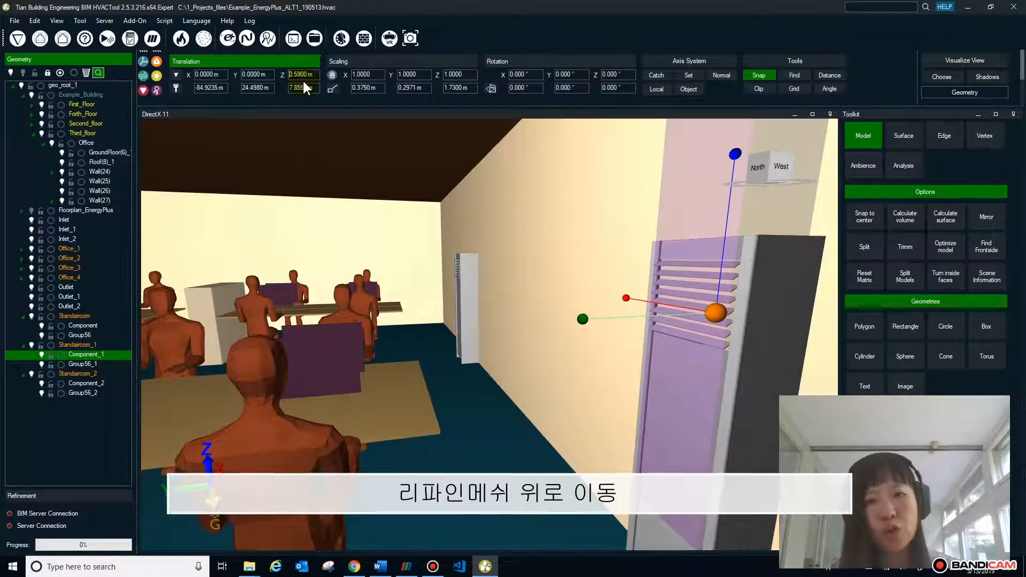
scroll(304, 80, up, 4)
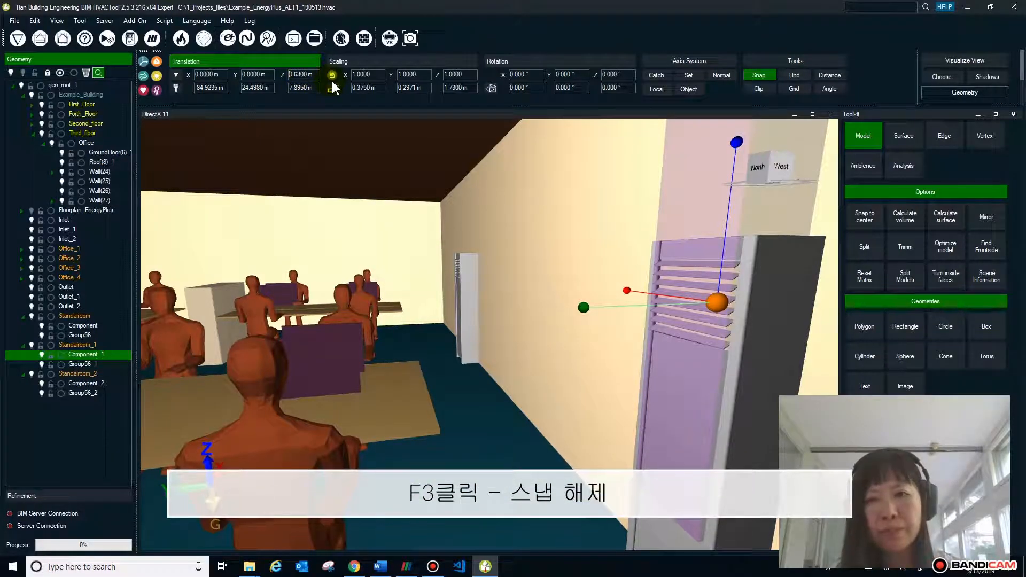
Turn off snapping and scale the refinement region's height to 0.22 along Z so it covers only the louvres
click(758, 79)
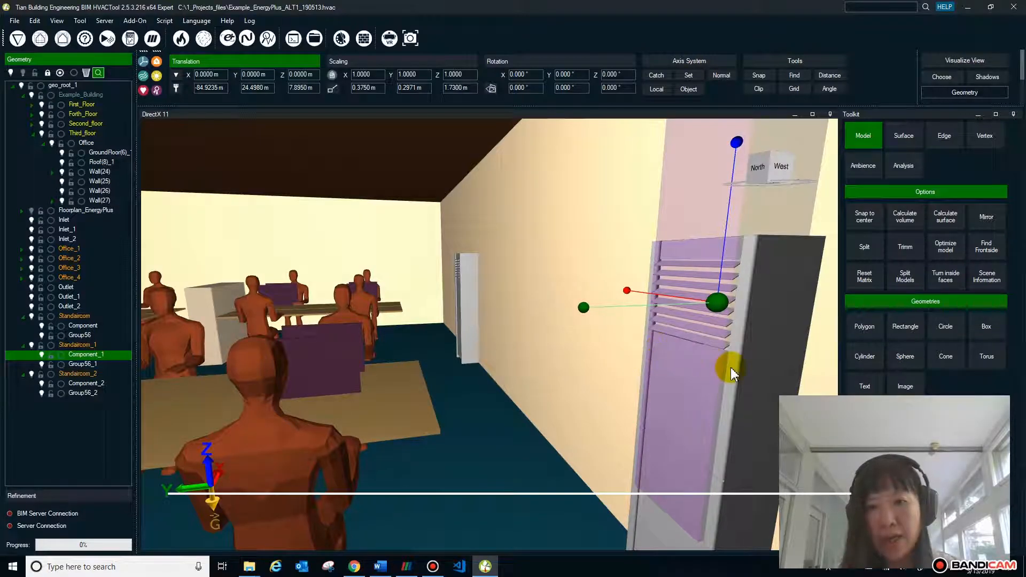
scroll(775, 370, up, 2)
scroll(774, 368, up, 3)
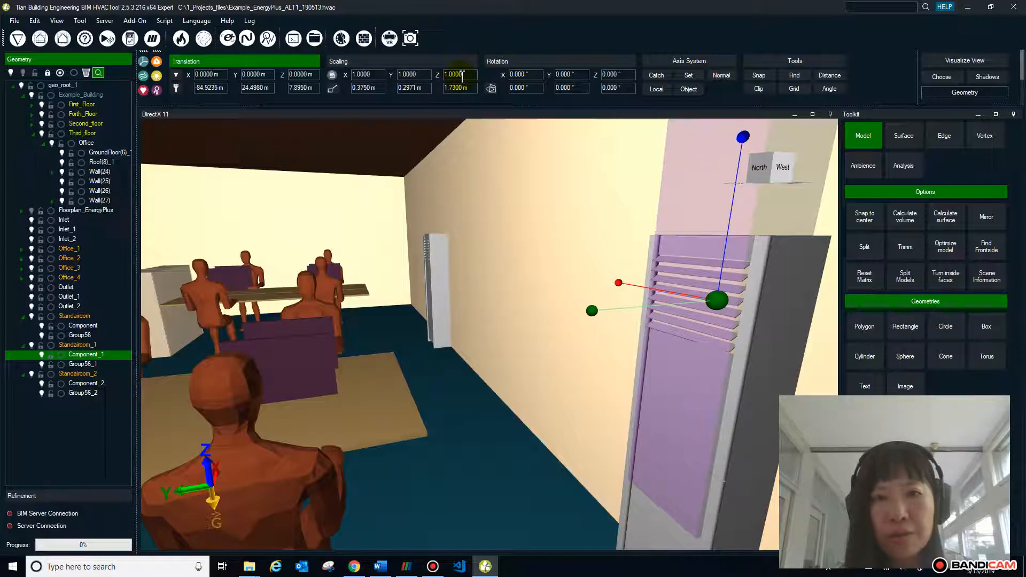
scroll(463, 78, down, 8)
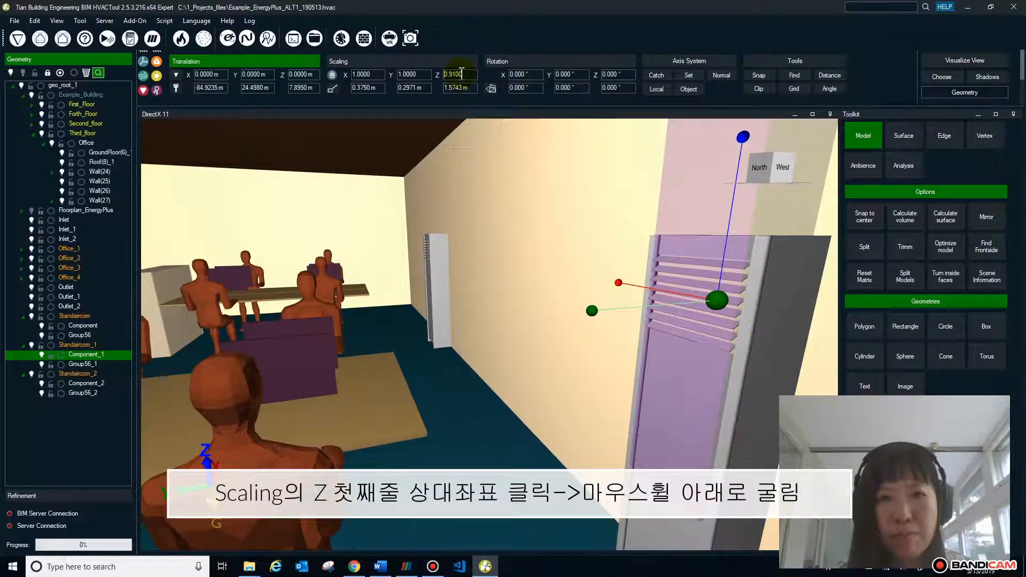
scroll(463, 75, down, 20)
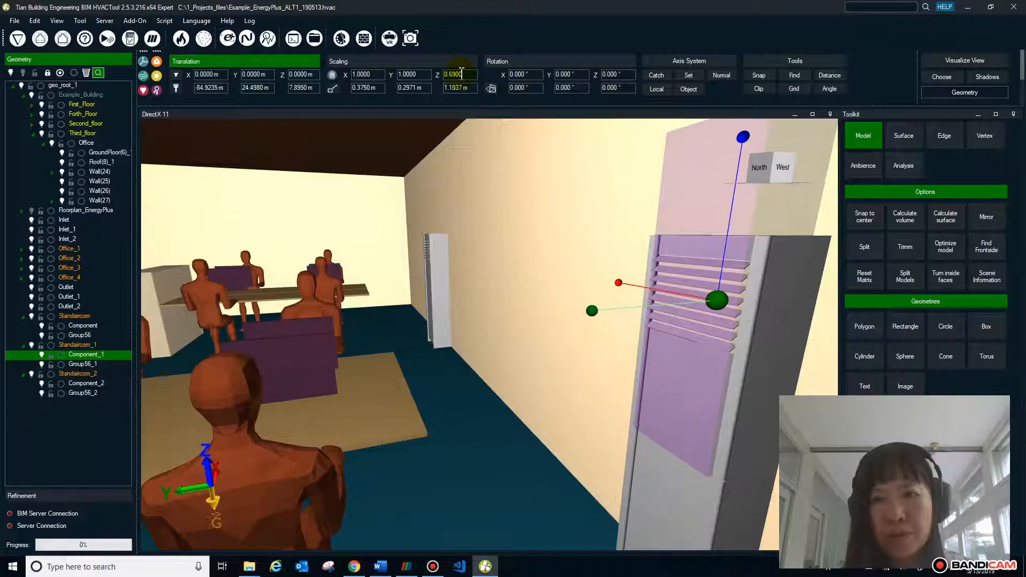
scroll(462, 74, down, 18)
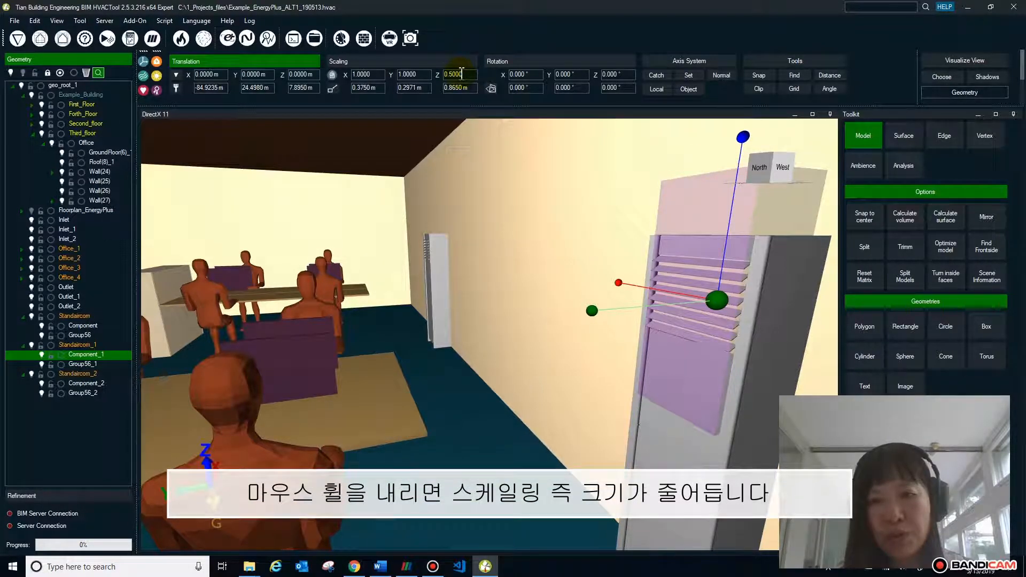
scroll(462, 73, down, 16)
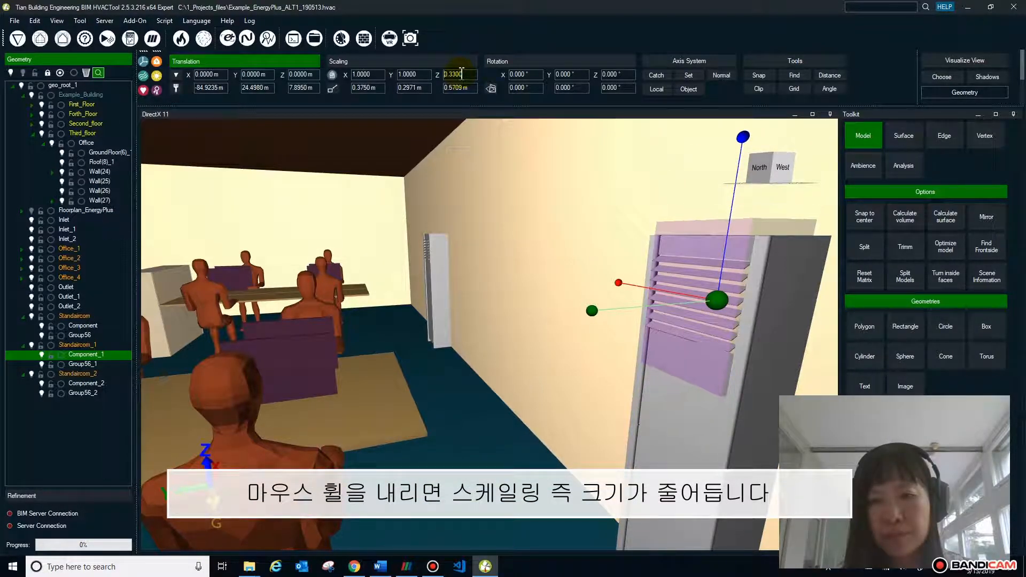
scroll(462, 73, down, 2)
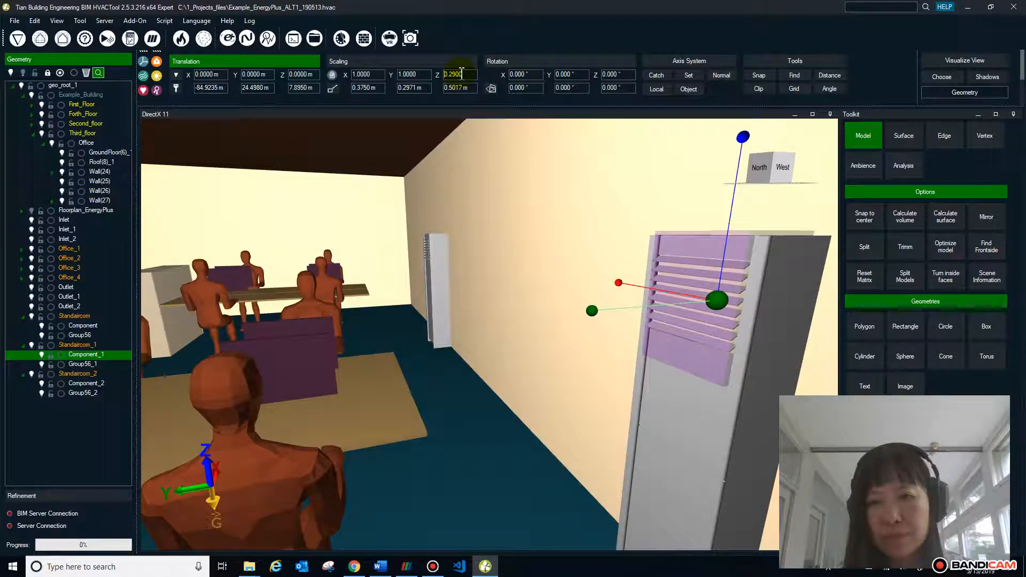
scroll(462, 73, down, 4)
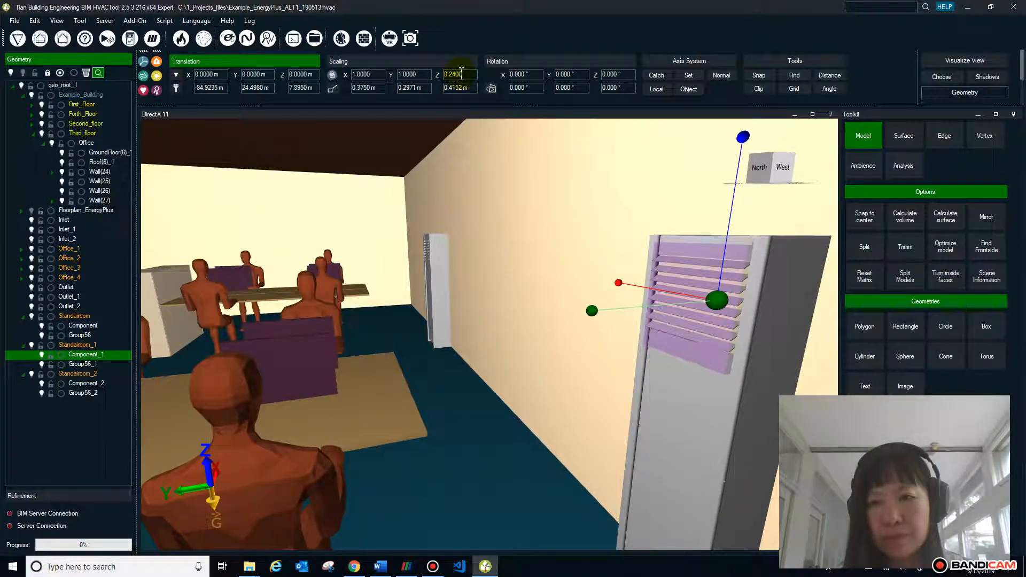
scroll(461, 74, down, 2)
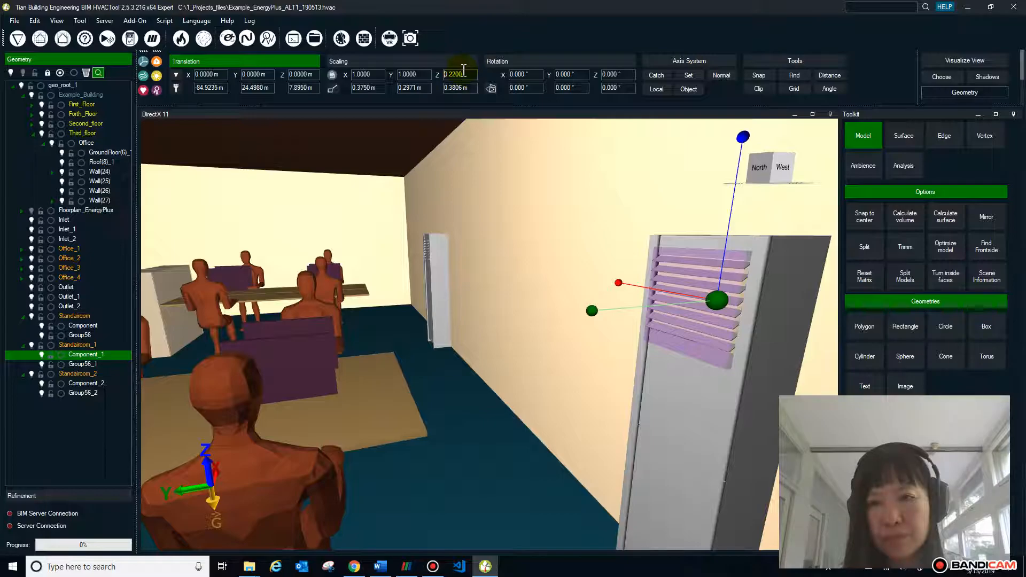
Move the refinement region up to a Z position of about 7.91 m and scale its height by 0.95
click(742, 137)
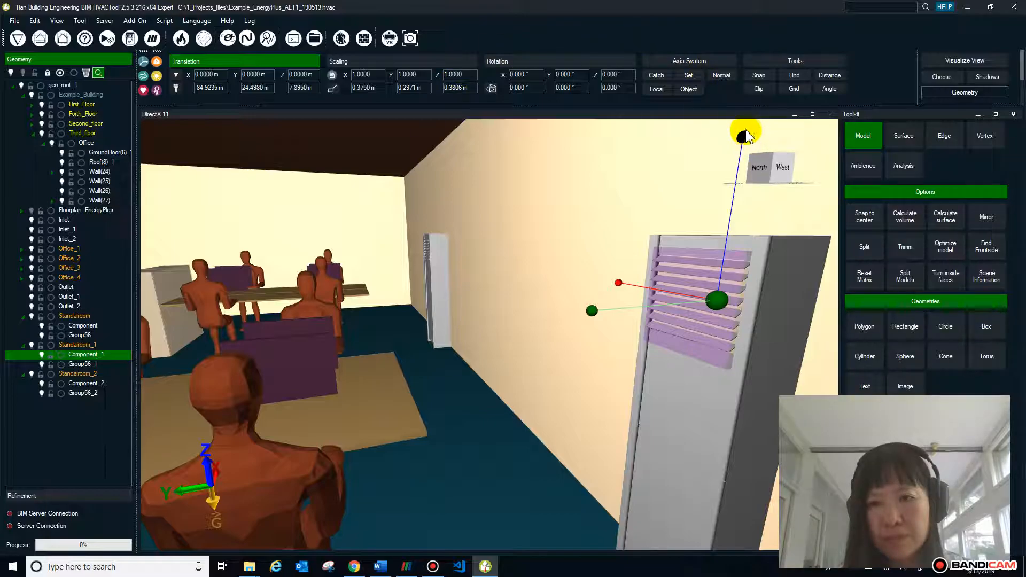
drag(747, 133, 744, 129)
drag(781, 362, 812, 379)
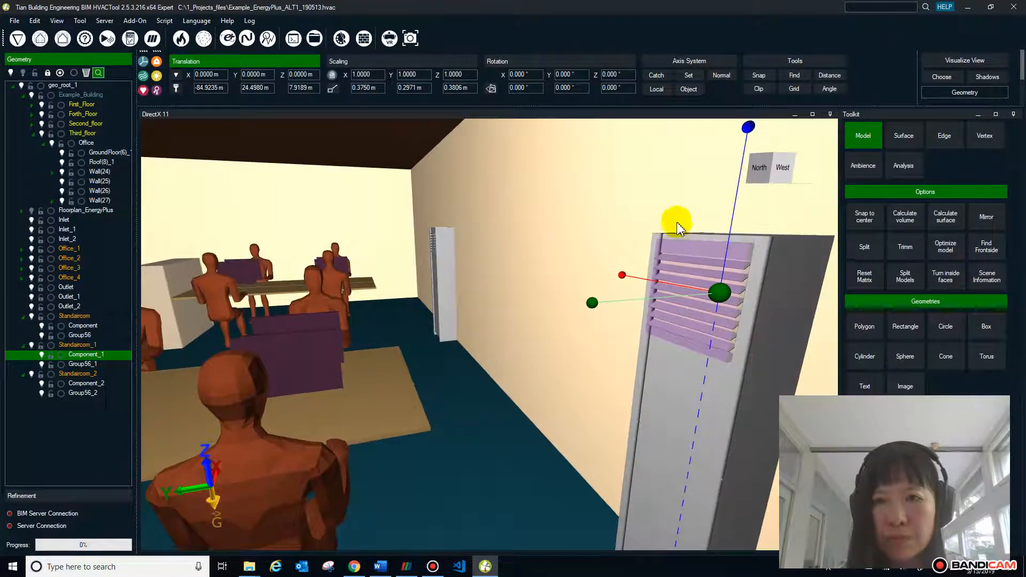
drag(751, 126, 745, 131)
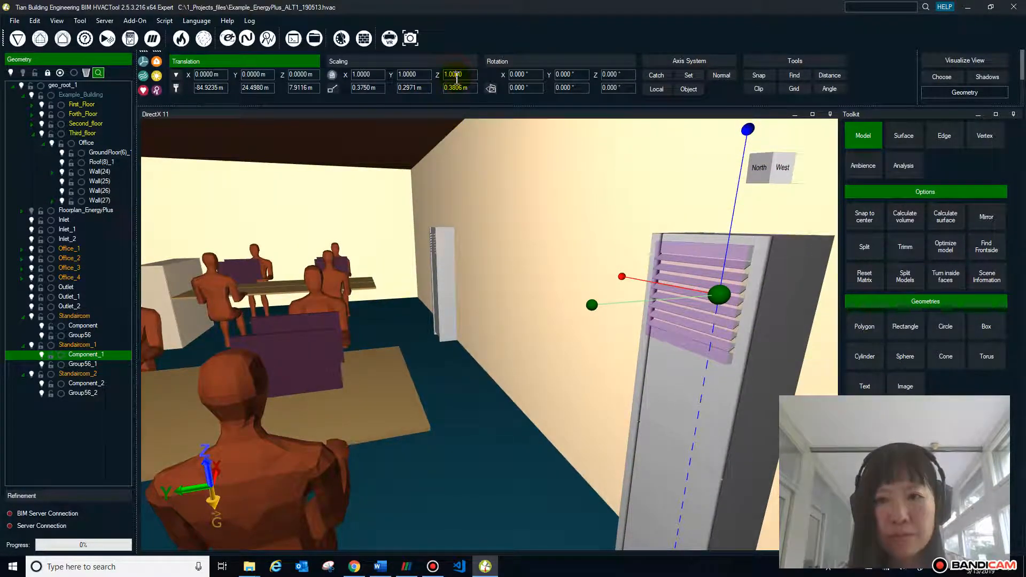
scroll(457, 79, down, 1)
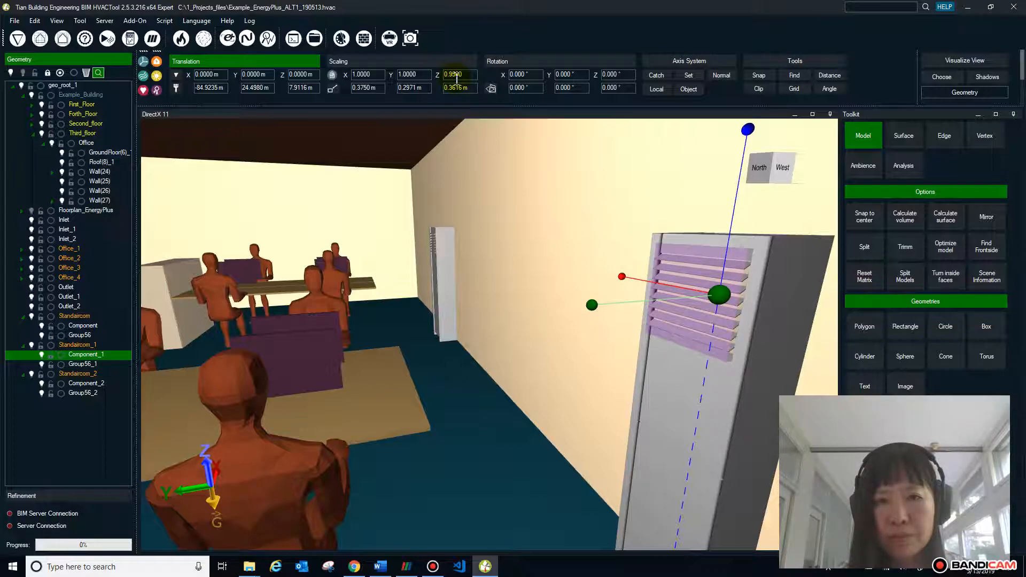
Reduce the refinement region's depth along Y to about 0.26 m
click(764, 363)
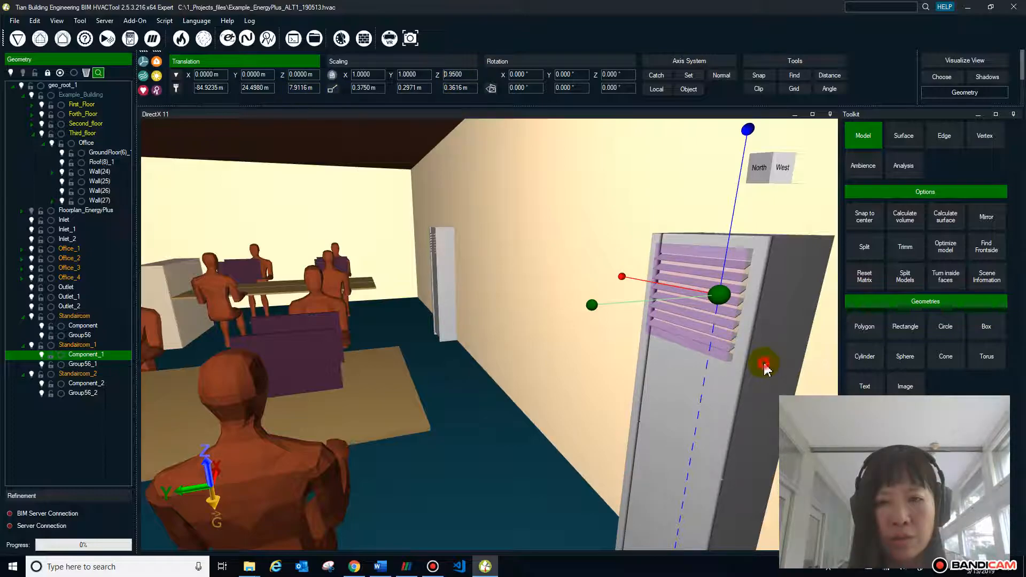
click(413, 75)
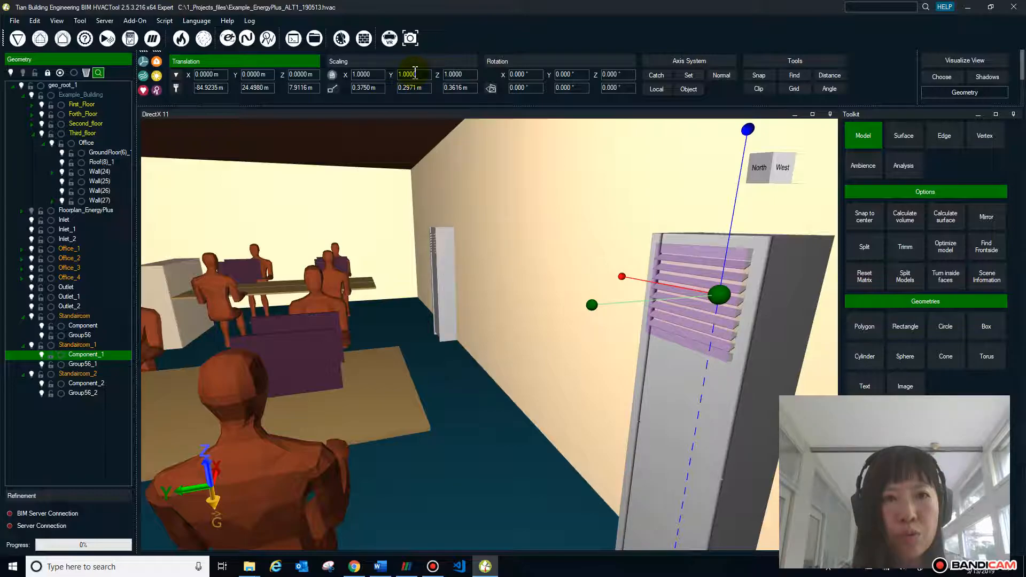
click(431, 75)
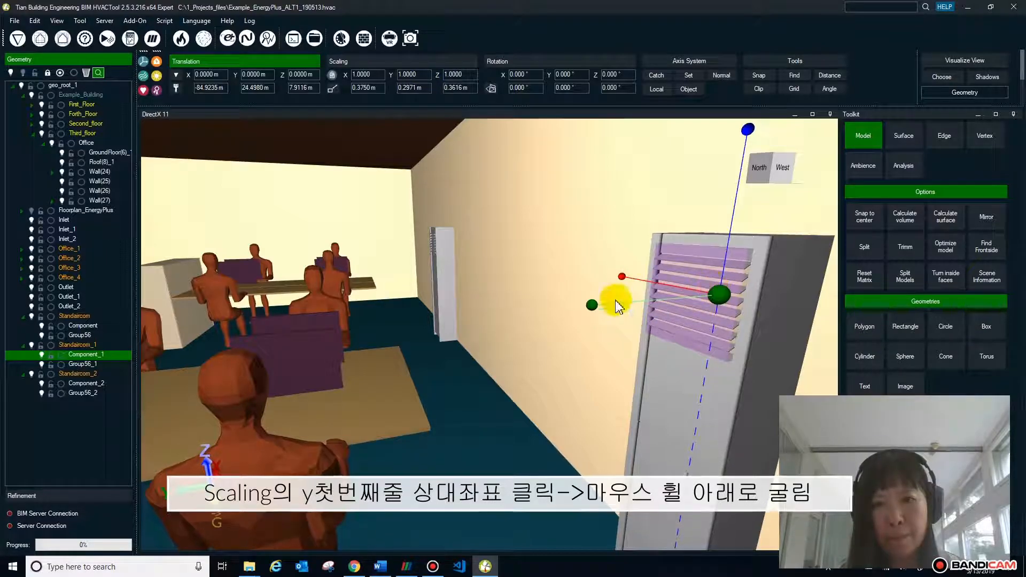
click(427, 73)
scroll(428, 74, down, 5)
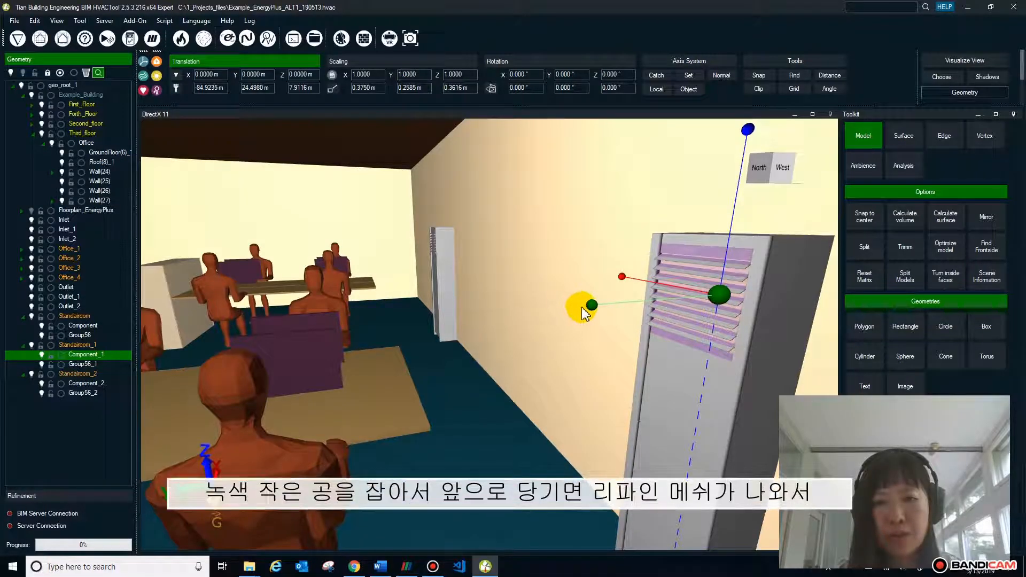
Pull the refinement region forward to a Y position of about 24.96 m and thin its depth to about 0.088 m
drag(592, 307, 456, 333)
click(412, 74)
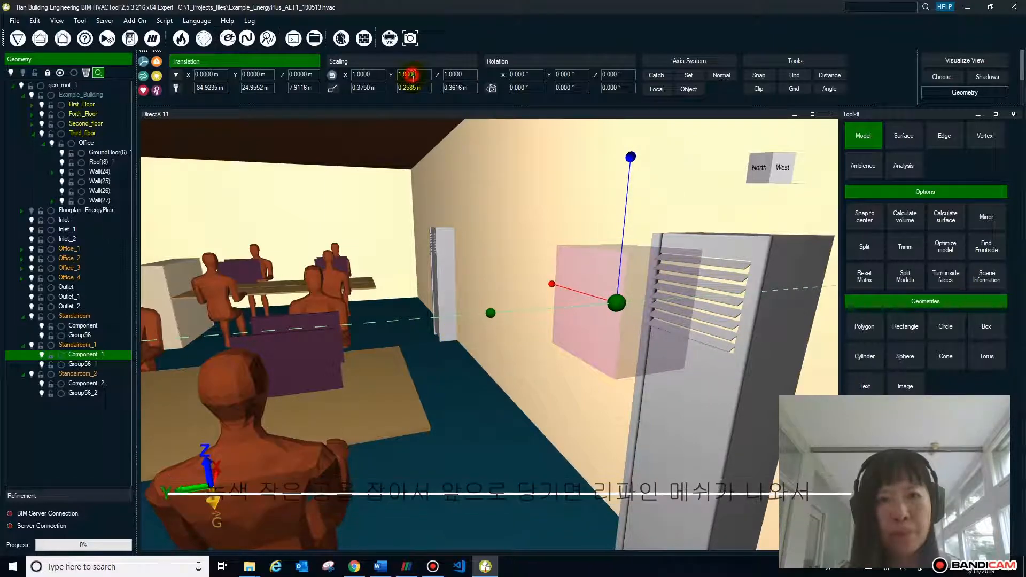
scroll(413, 75, down, 2)
scroll(413, 75, down, 20)
scroll(413, 75, down, 20)
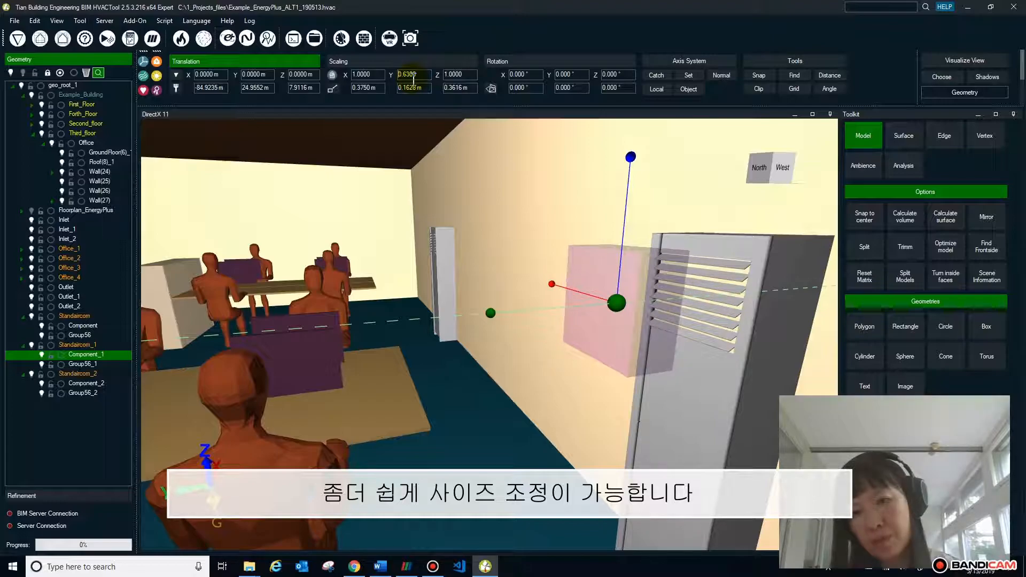
scroll(414, 75, down, 11)
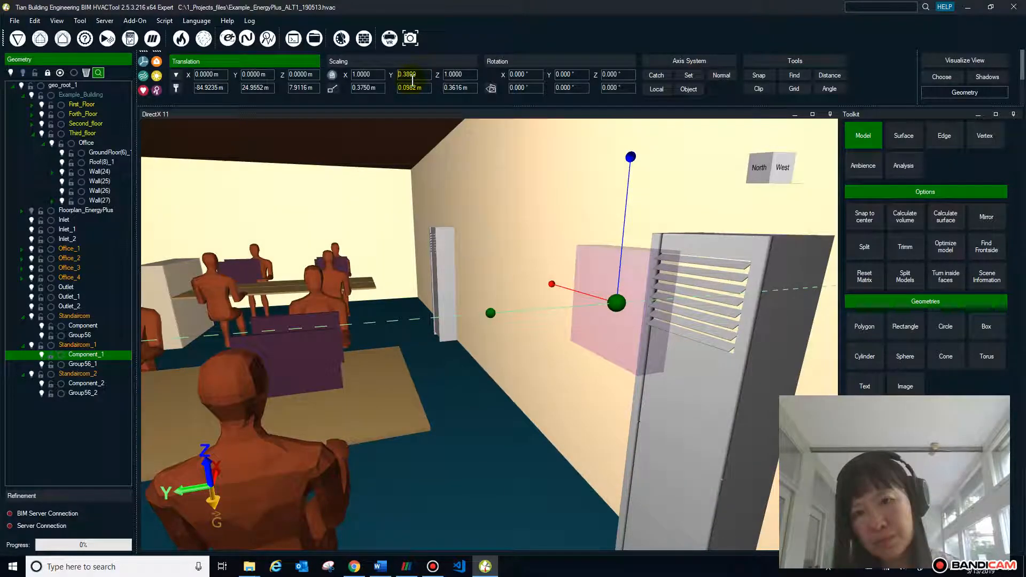
scroll(411, 75, down, 3)
click(561, 401)
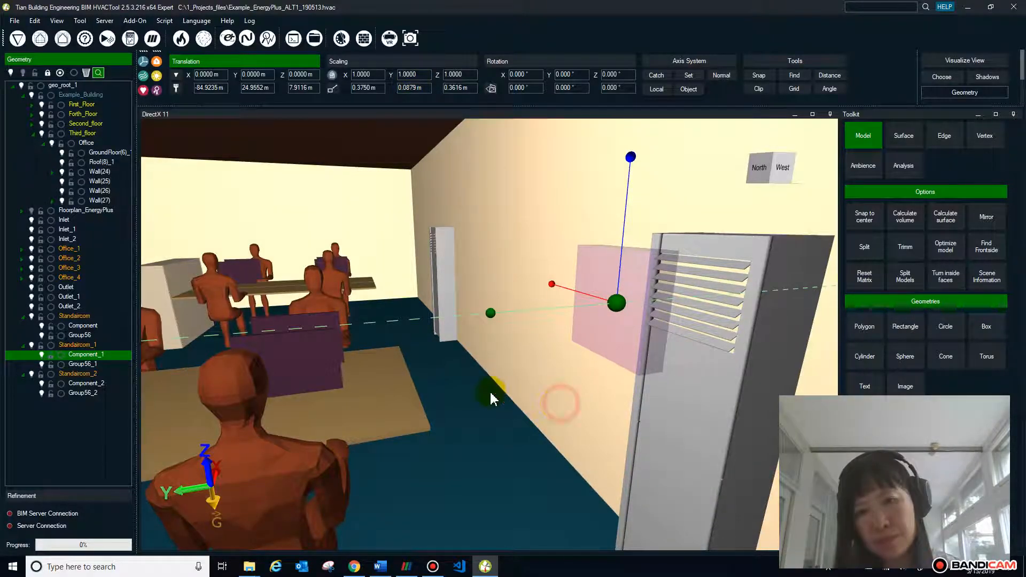
Move the refinement region back along Y to about 24.62 m so it covers the air conditioner's louvres
drag(495, 392, 524, 402)
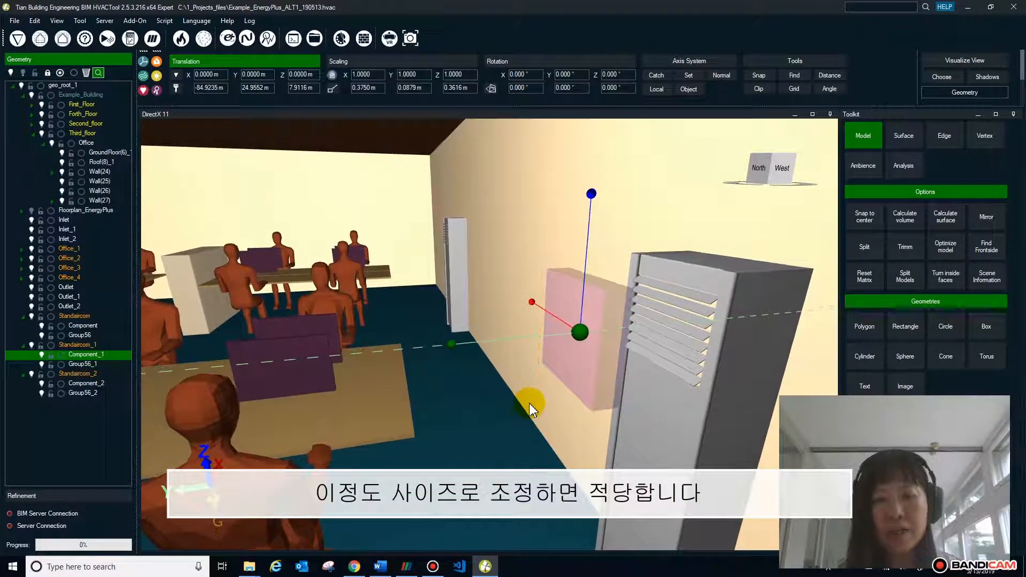
drag(452, 344, 549, 347)
middle_drag(649, 461, 554, 436)
drag(518, 321, 525, 318)
middle_drag(646, 426, 681, 388)
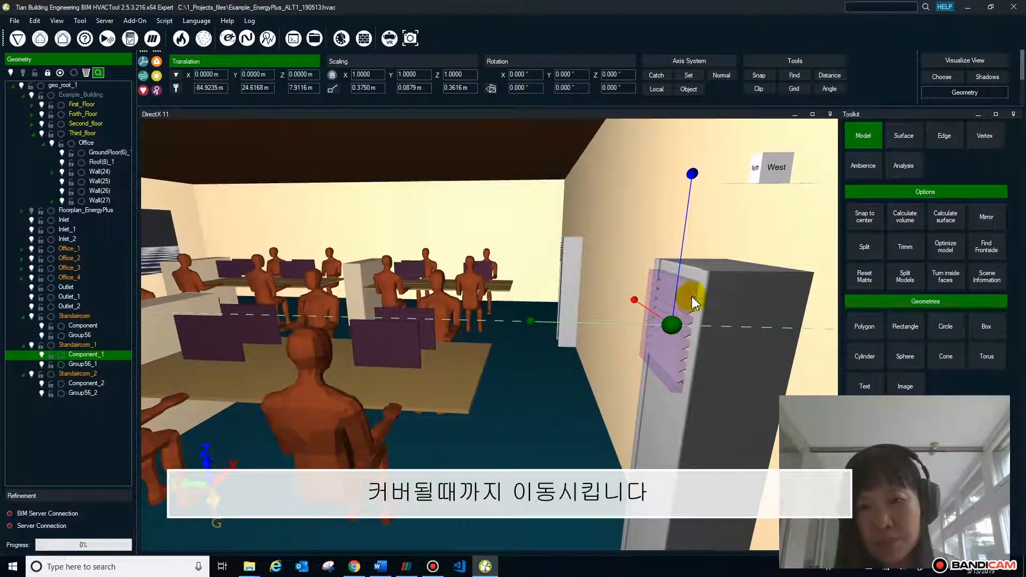
middle_drag(737, 408, 774, 418)
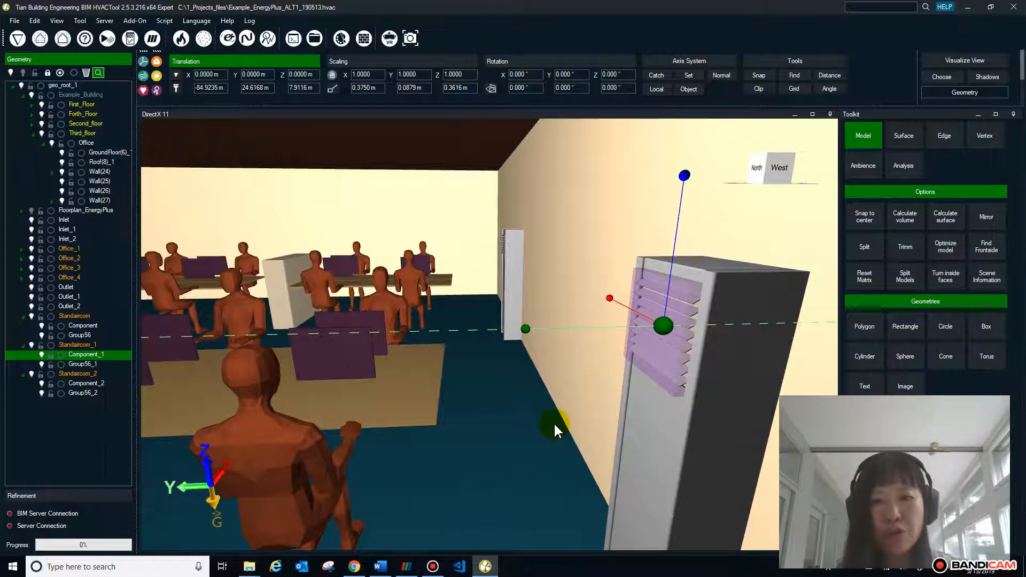
Turn on snapping and set the refinement region's axis origin on the upper corner of the air conditioner's front frame
drag(569, 425, 712, 452)
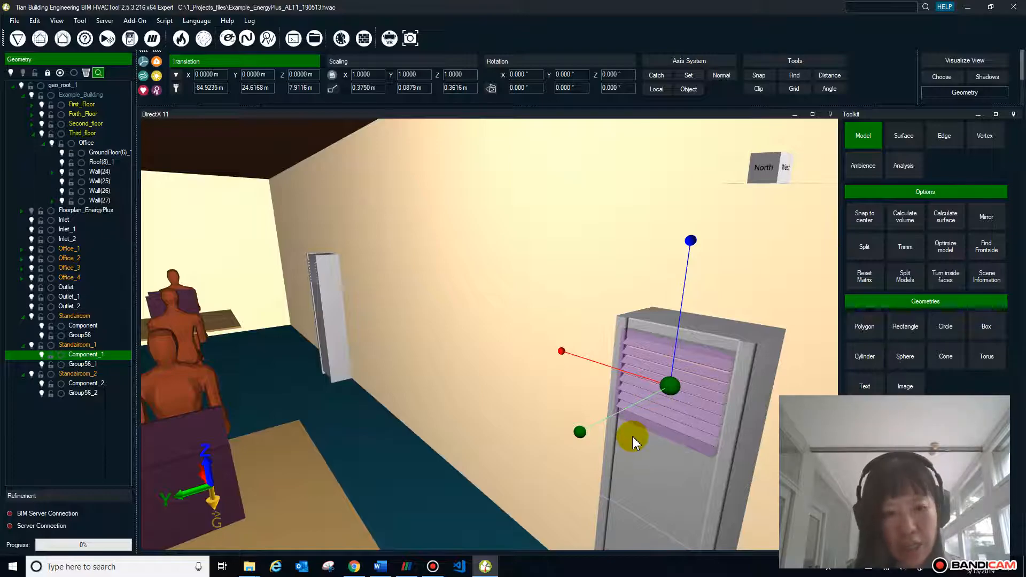
key(F3)
middle_drag(637, 435, 693, 428)
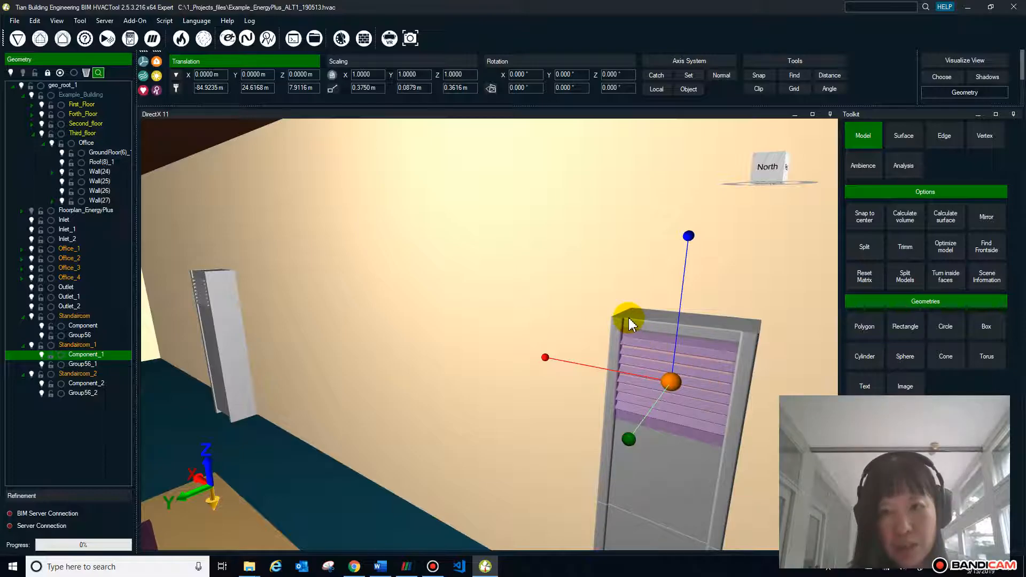
middle_drag(543, 404, 632, 339)
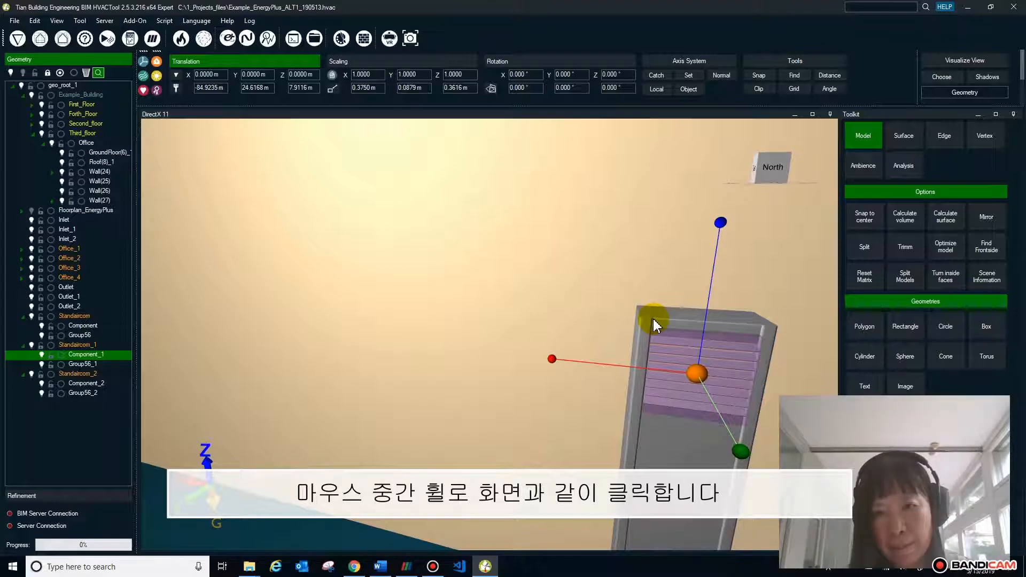
middle_click(655, 324)
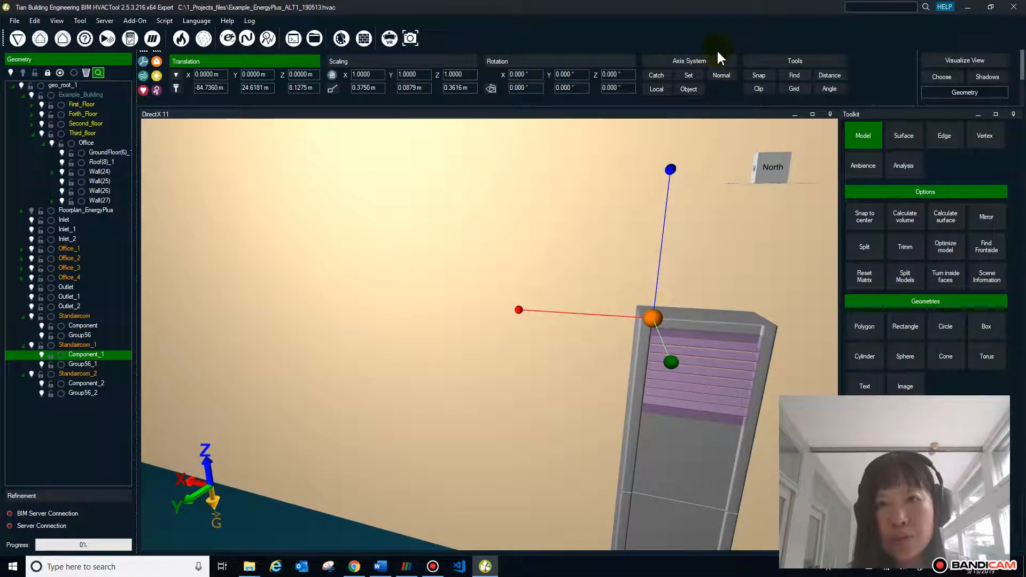
click(691, 76)
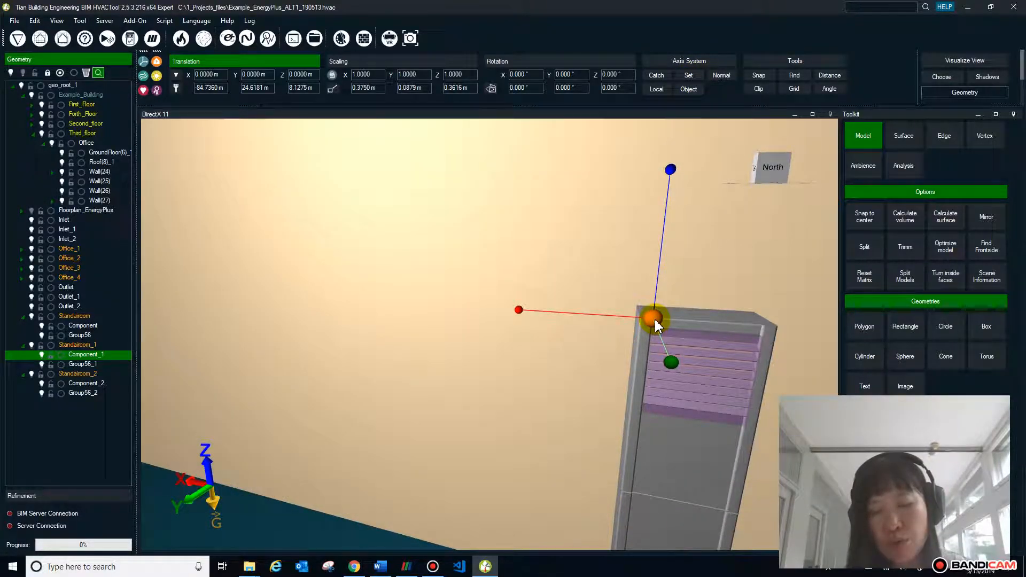
drag(588, 344, 545, 336)
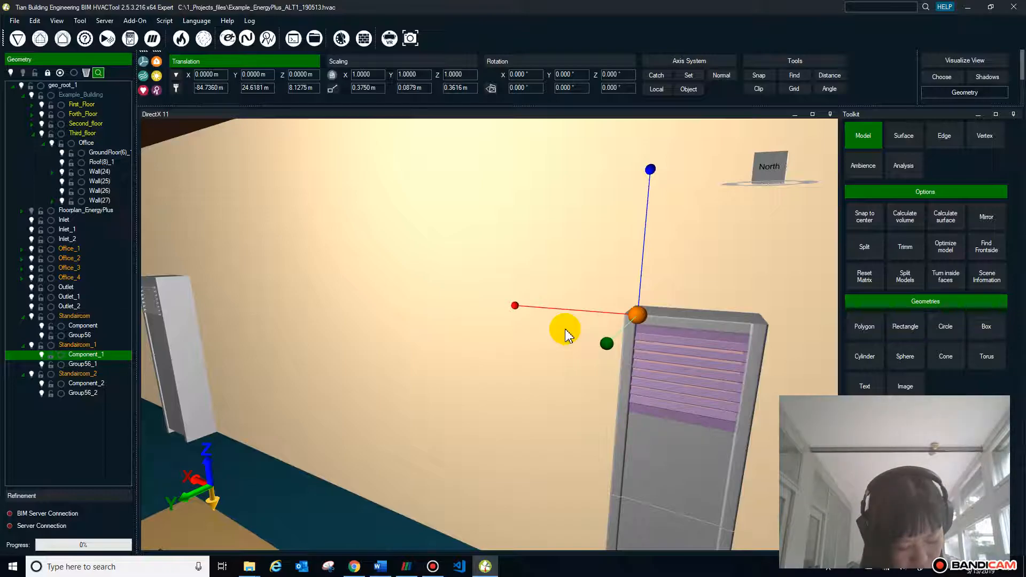
Copy the refinement region onto the other air conditioner along the same wall, snapping its origin to the matching upper front corner
scroll(564, 329, down, 4)
mouse_move(479, 317)
middle_down()
mouse_move(516, 332)
mouse_move(553, 304)
middle_up()
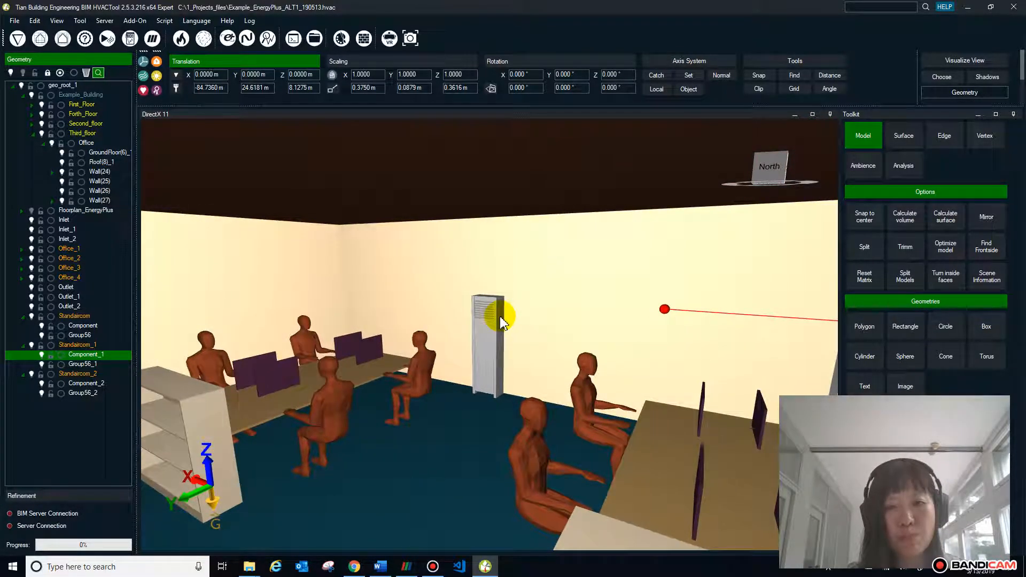
mouse_move(528, 347)
middle_down()
mouse_move(575, 350)
mouse_move(502, 312)
mouse_move(519, 319)
middle_up()
scroll(501, 312, up, 6)
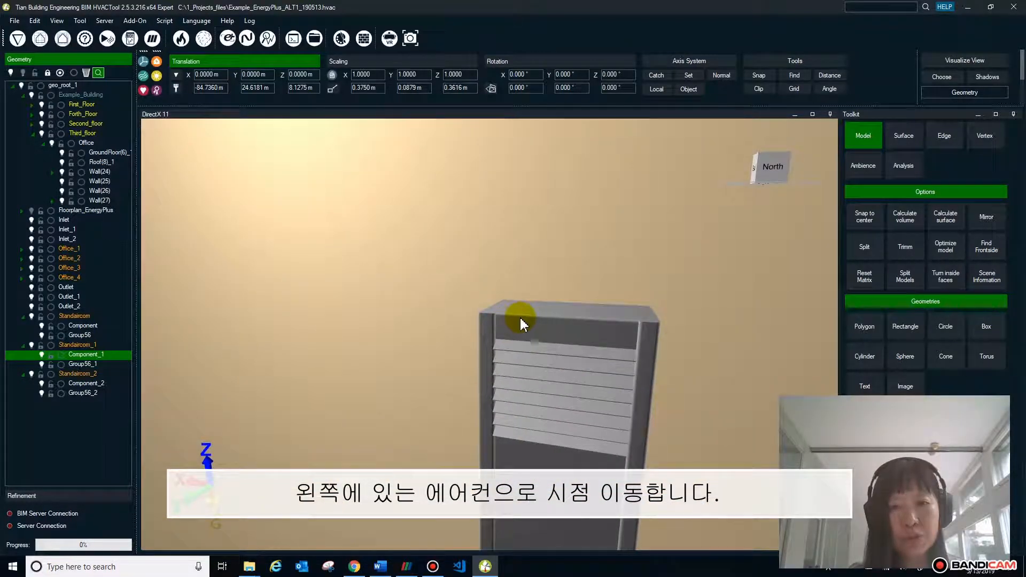
middle_drag(618, 332, 610, 329)
scroll(610, 328, down, 3)
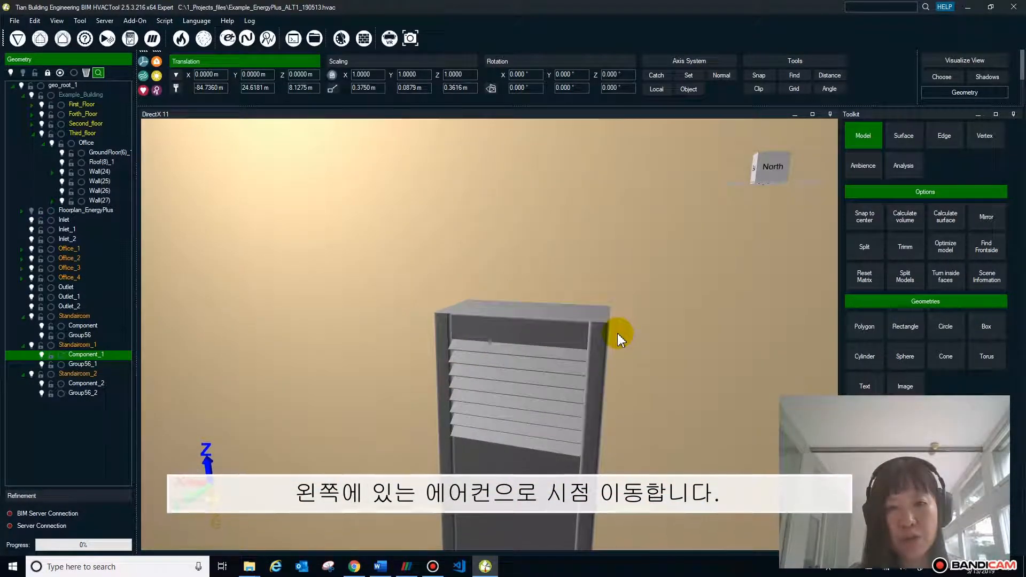
scroll(526, 344, up, 2)
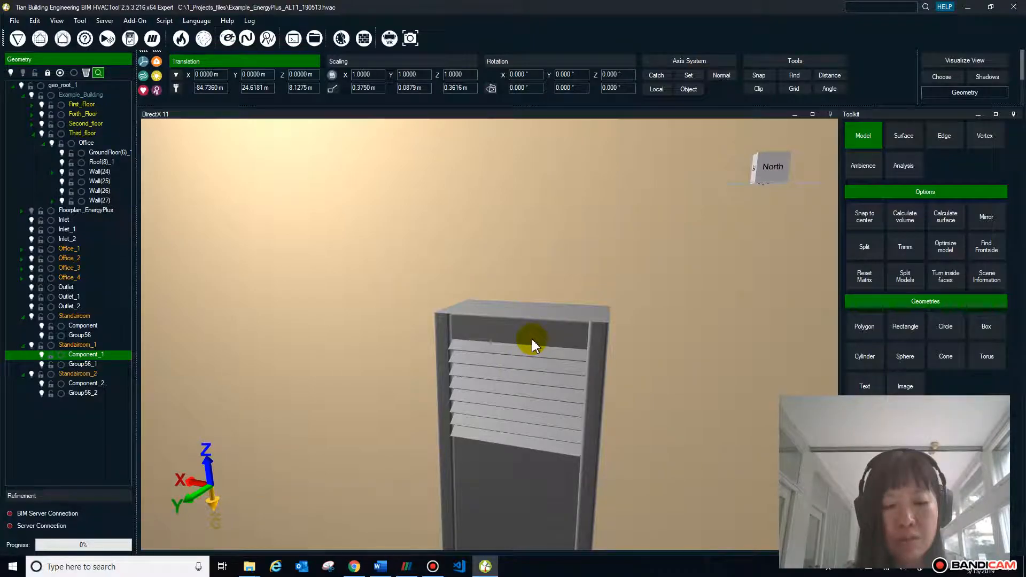
key(ctrl+c)
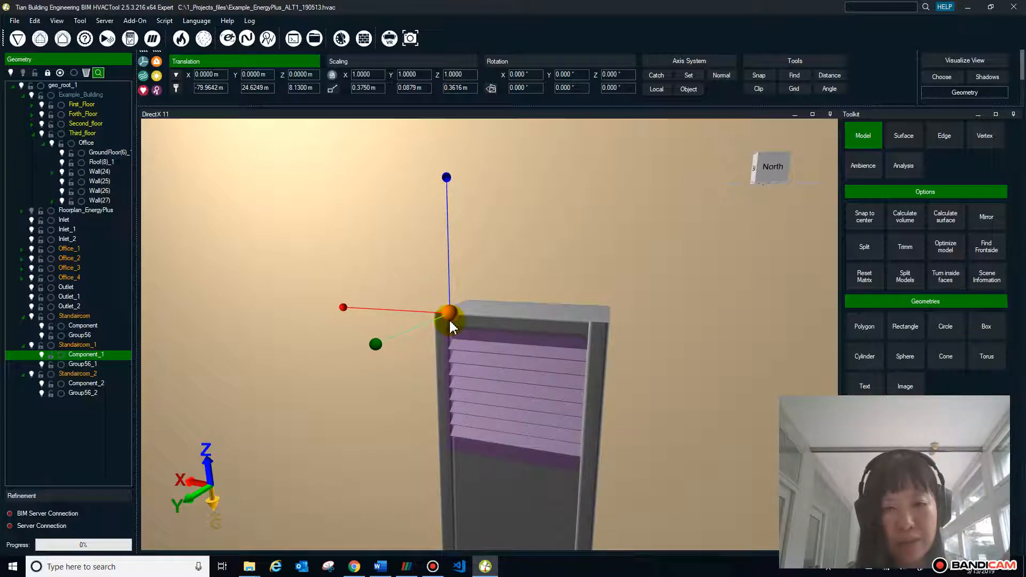
mouse_move(453, 320)
mouse_down()
mouse_move(474, 323)
mouse_move(450, 335)
mouse_move(451, 314)
mouse_up()
click(540, 286)
click(478, 328)
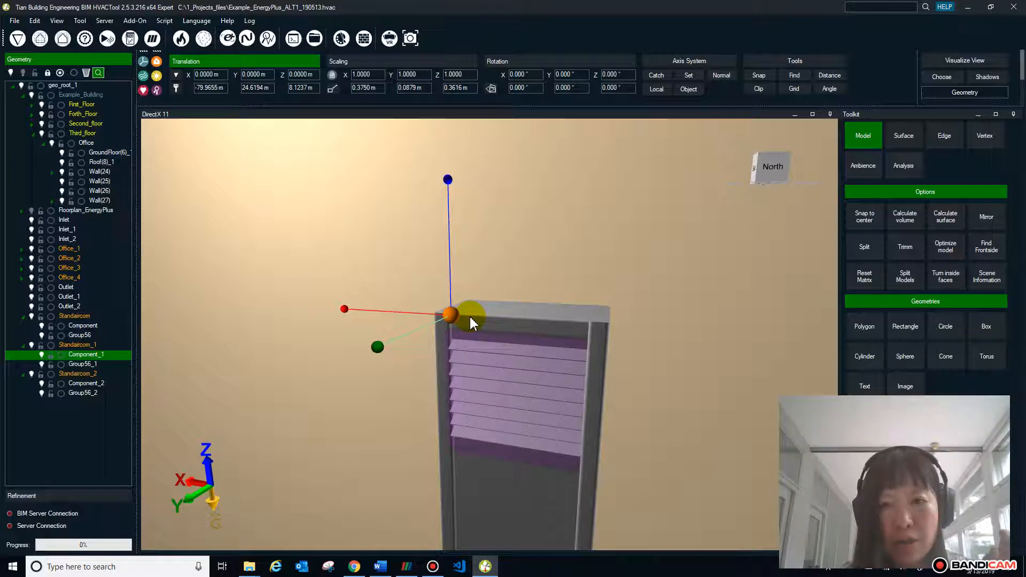
click(650, 386)
mouse_move(658, 385)
mouse_down()
mouse_move(688, 348)
mouse_move(607, 314)
mouse_move(597, 355)
mouse_move(552, 378)
mouse_move(561, 405)
mouse_up()
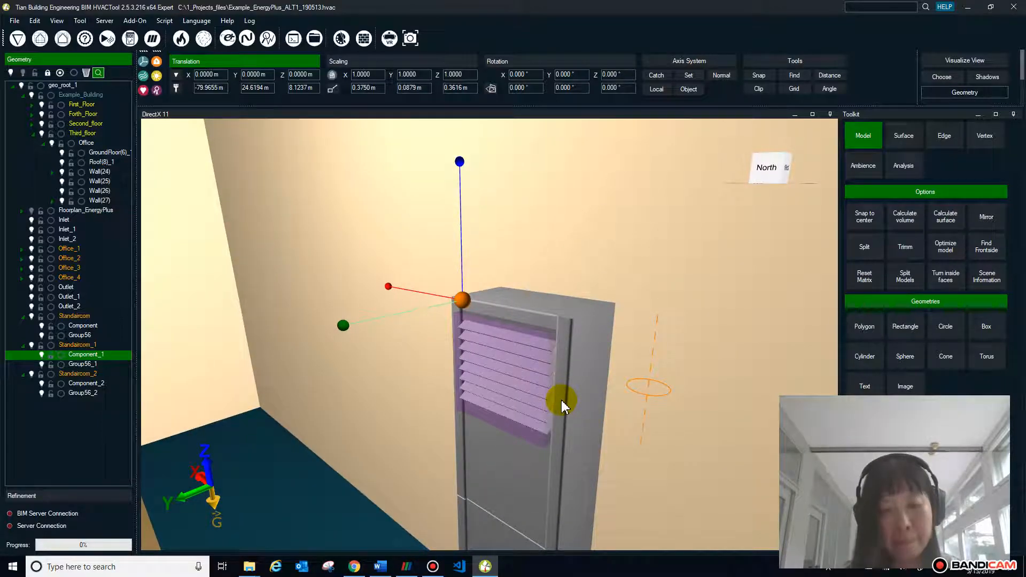
Copy the refinement region onto the air conditioner in front of the window, aligned to its upper front corner, and clear the selection
mouse_move(268, 365)
middle_down()
mouse_move(284, 348)
mouse_move(380, 336)
middle_up()
scroll(329, 361, down, 3)
scroll(369, 381, down, 1)
mouse_move(368, 381)
middle_down()
mouse_move(225, 409)
mouse_move(745, 413)
mouse_move(770, 345)
middle_up()
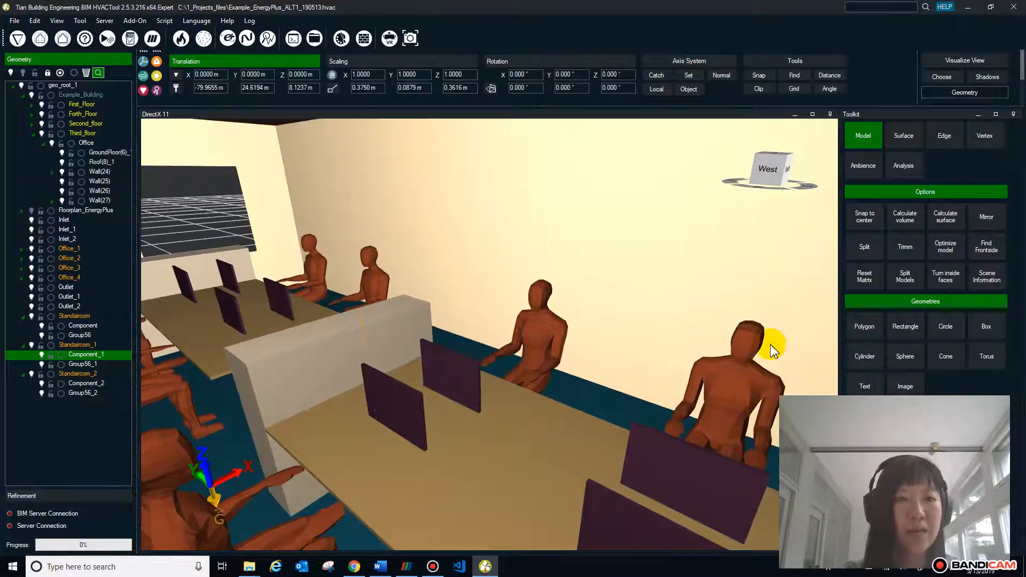
middle_drag(282, 338, 438, 336)
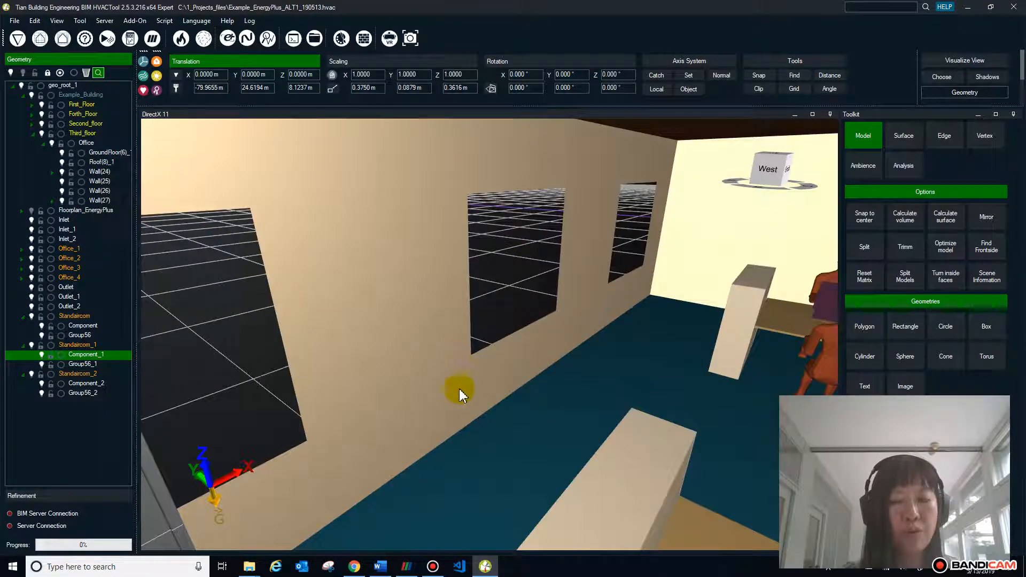
middle_drag(345, 455, 430, 426)
mouse_move(425, 474)
middle_down()
mouse_move(362, 488)
mouse_move(215, 481)
middle_up()
mouse_move(318, 394)
middle_down()
mouse_move(357, 403)
mouse_move(336, 402)
middle_up()
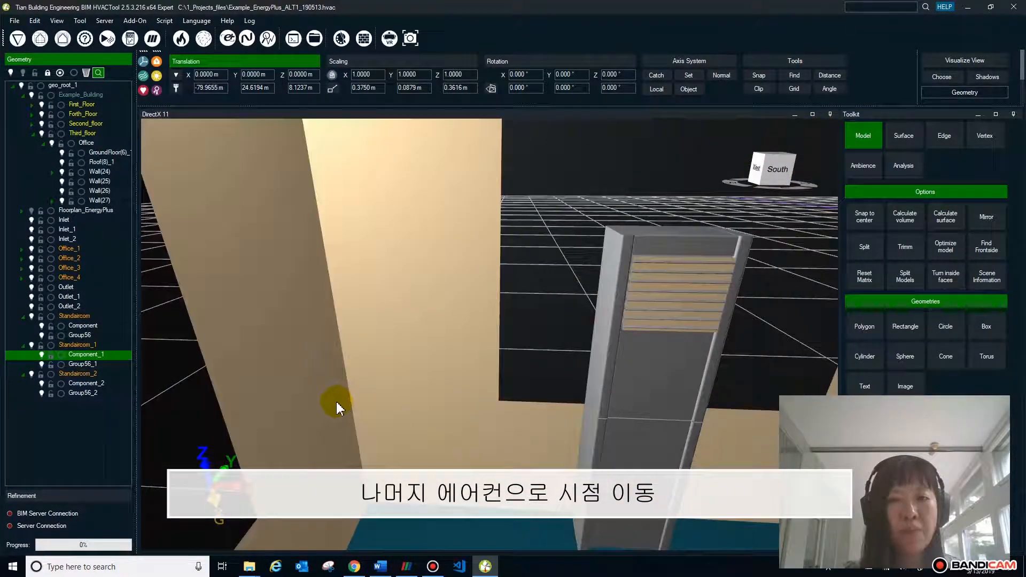
scroll(334, 402, down, 5)
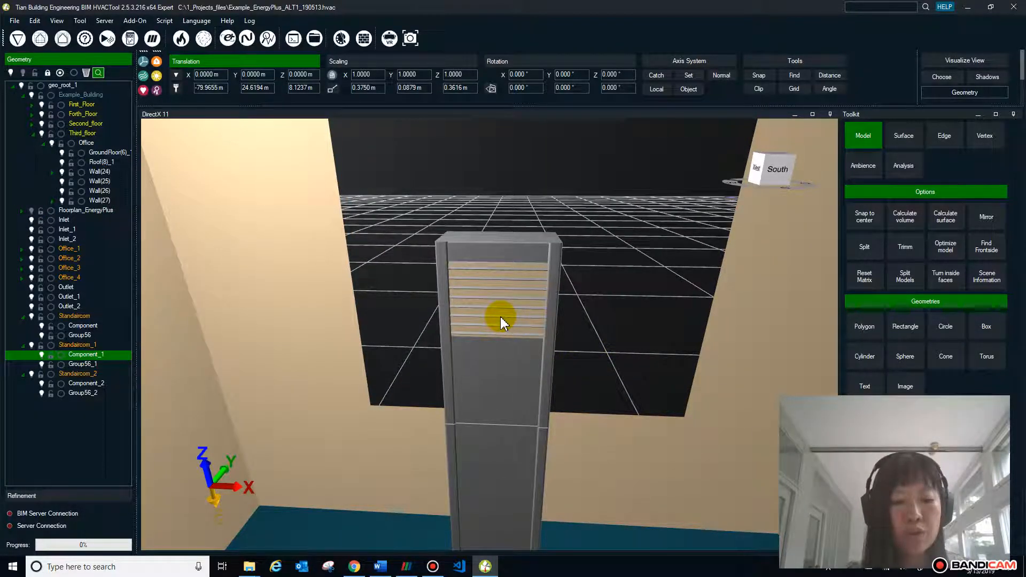
key(ctrl+c)
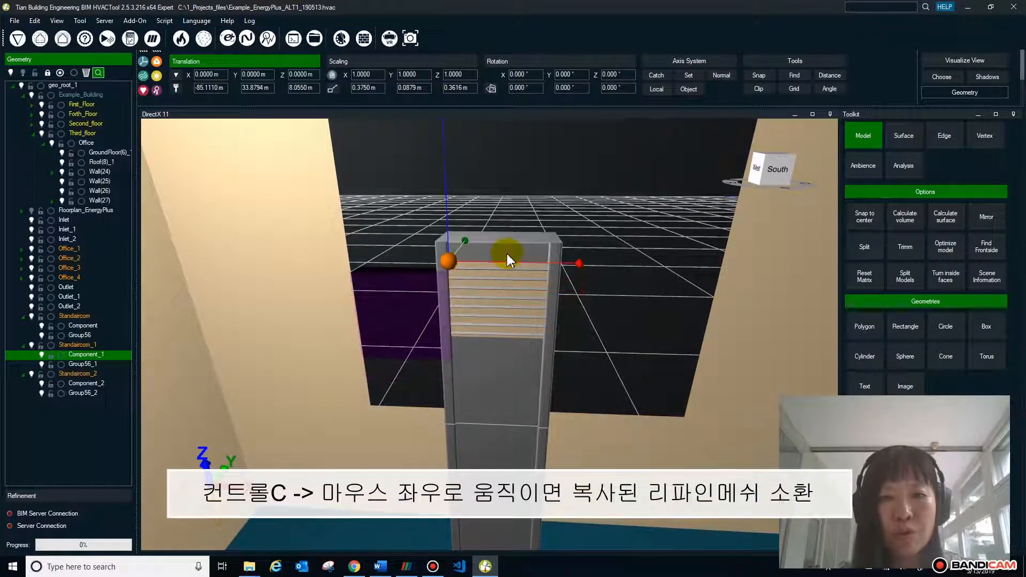
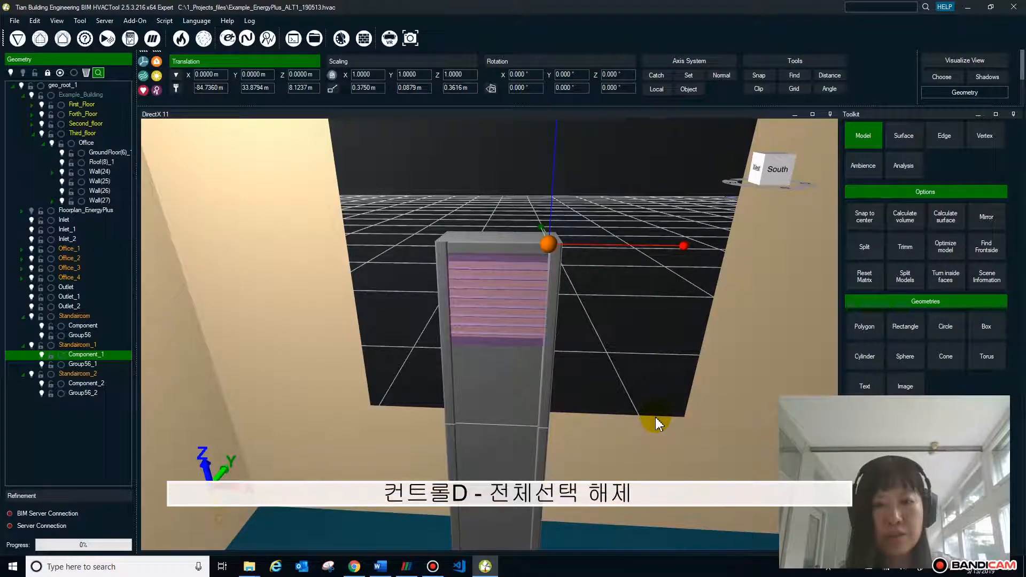
key(ctrl+d)
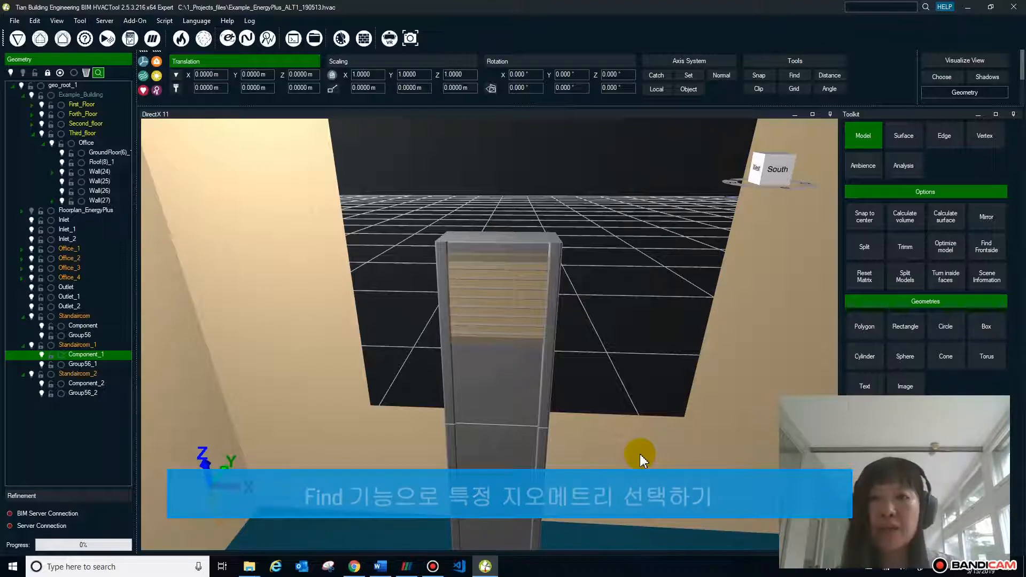
Expand the Office_1 to Office_3 groups and the Personen group, and select all geometries matching Person* with an object search
click(795, 76)
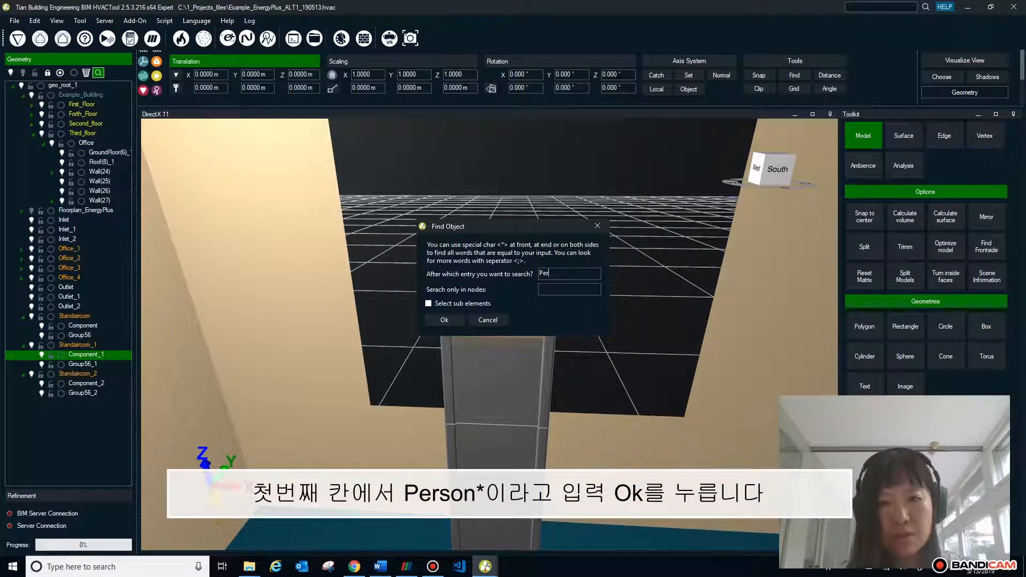
text(n*)
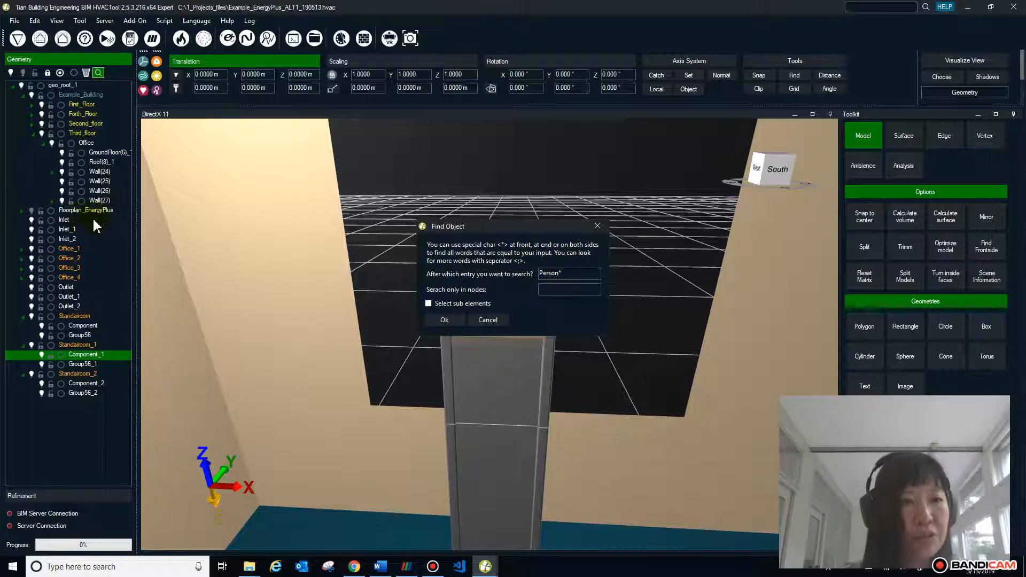
click(22, 249)
click(22, 288)
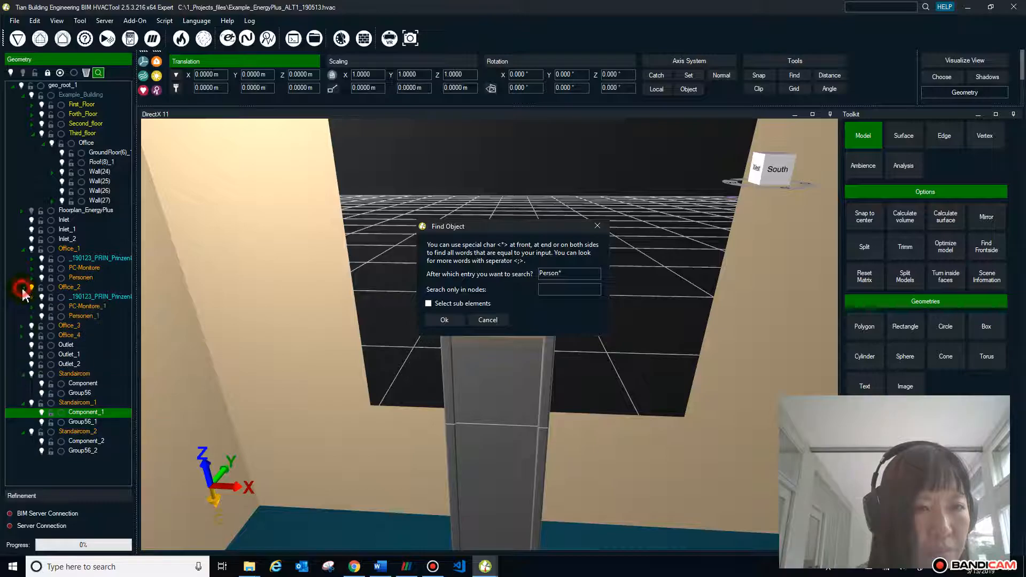
click(21, 326)
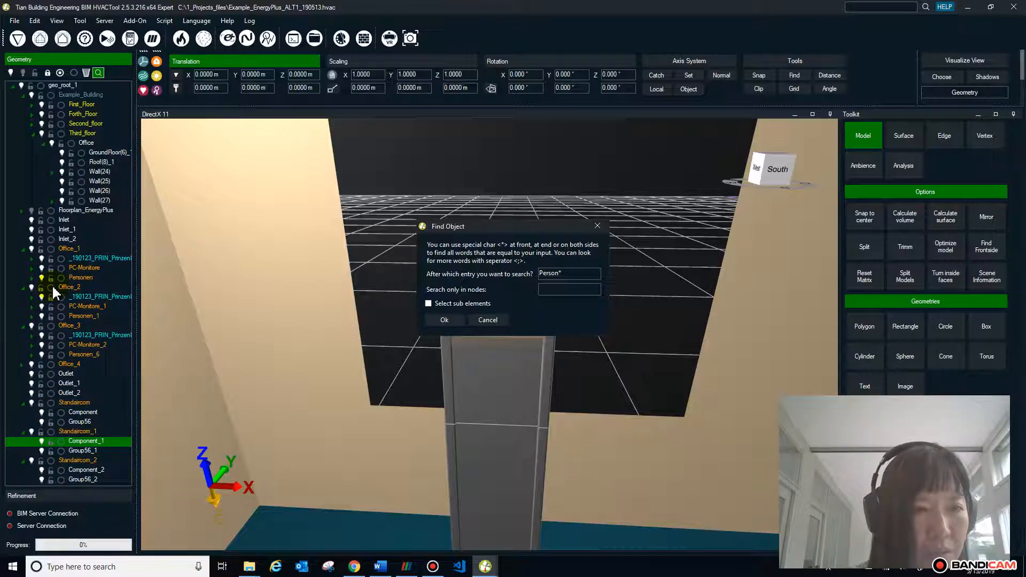
click(33, 278)
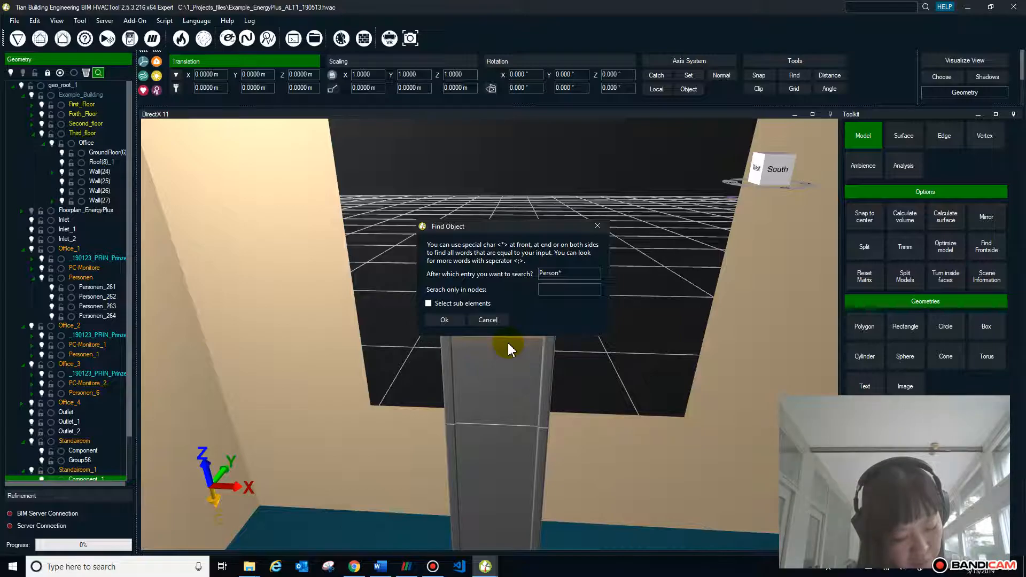
click(450, 321)
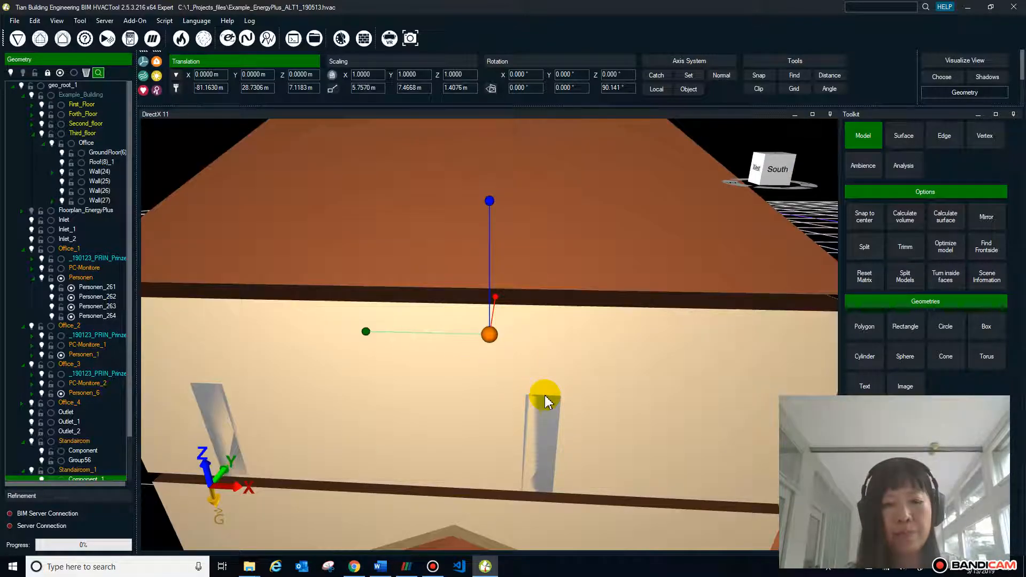
Create individual searchableBox refinement regions with mode inside and level 2 around the selected persons, and clear the selection
scroll(544, 401, up, 5)
scroll(530, 373, up, 3)
scroll(455, 318, up, 4)
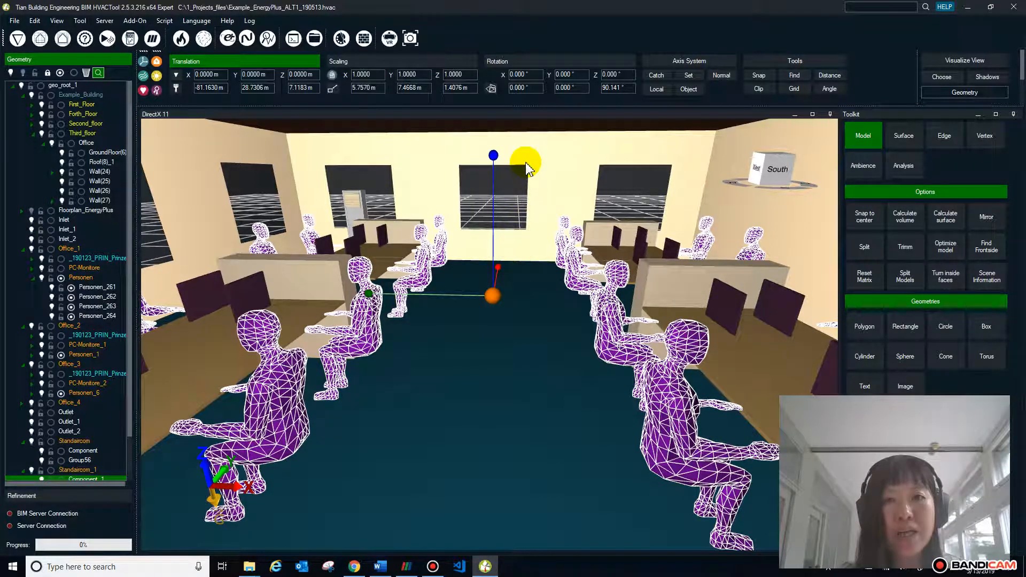
right_click(521, 141)
mouse_move(593, 157)
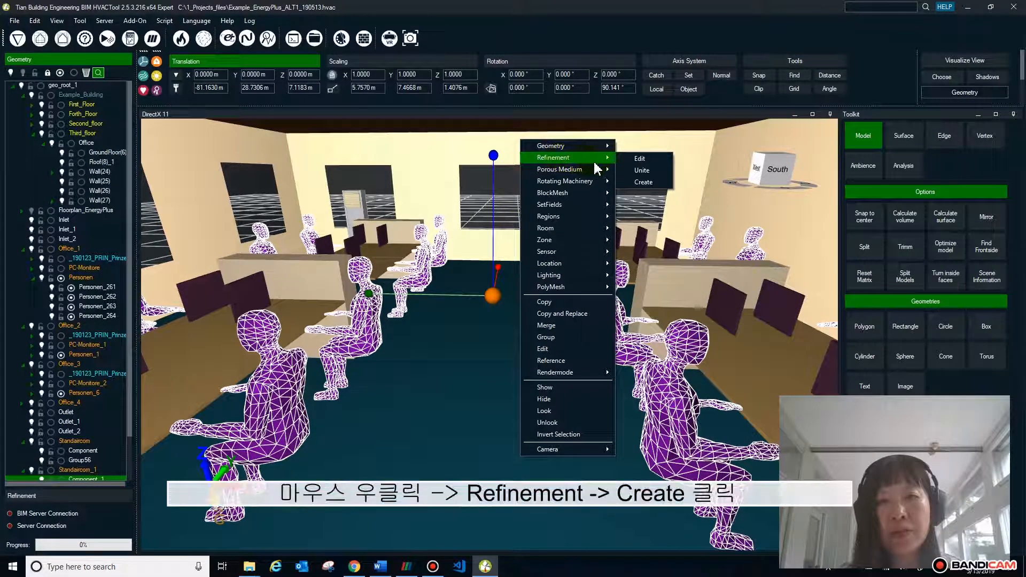
click(642, 182)
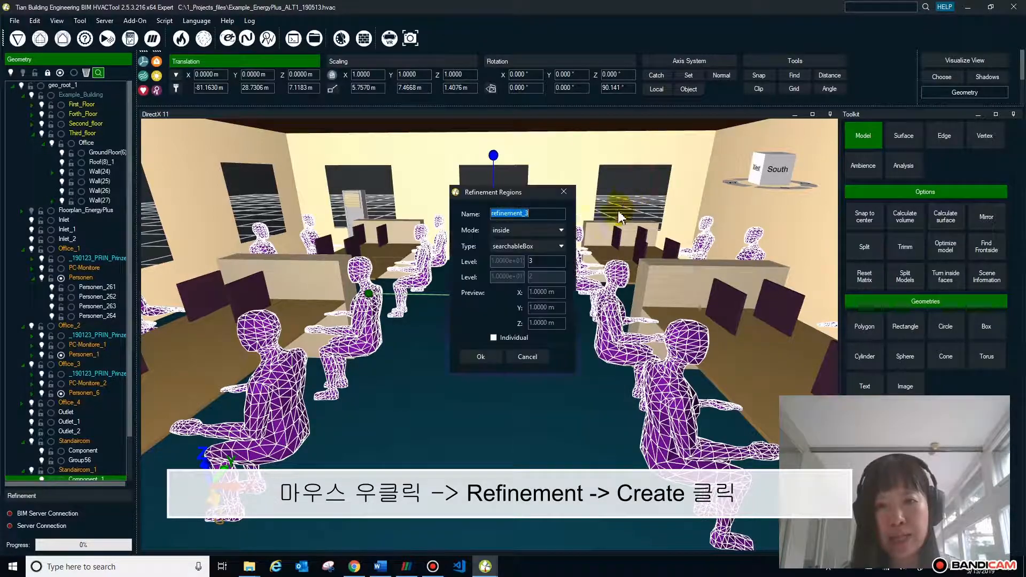
double_click(532, 261)
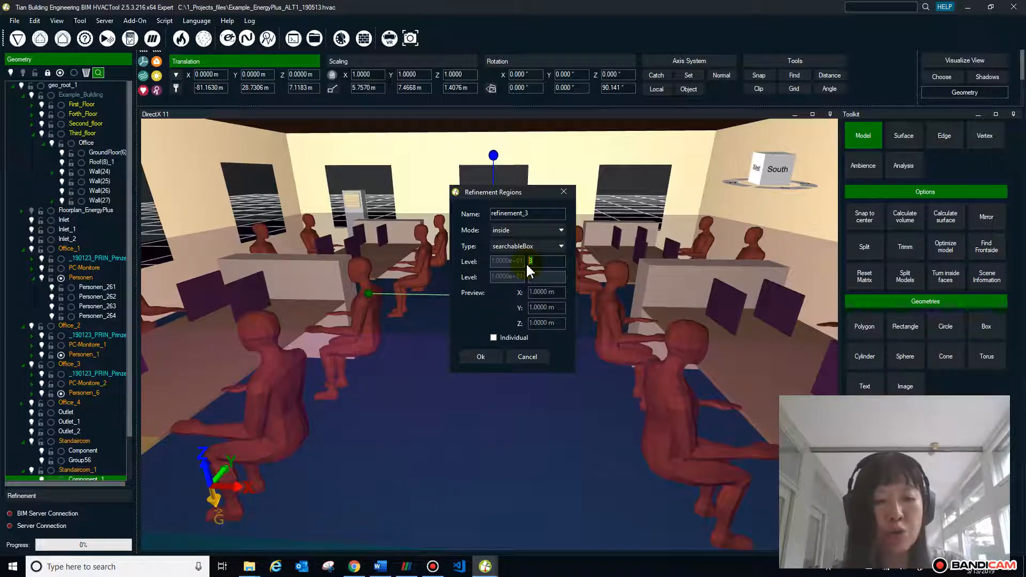
text(2)
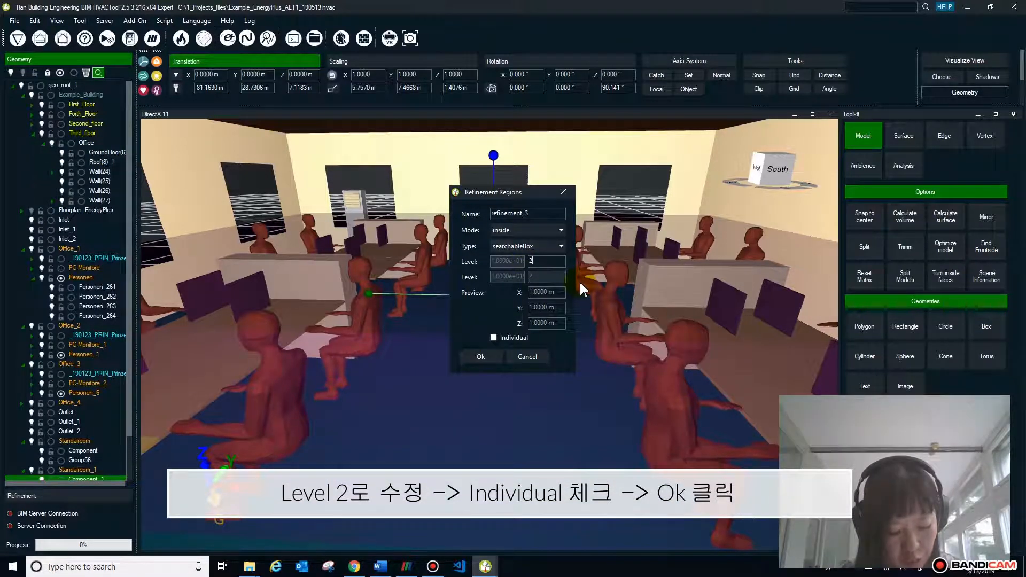
click(493, 338)
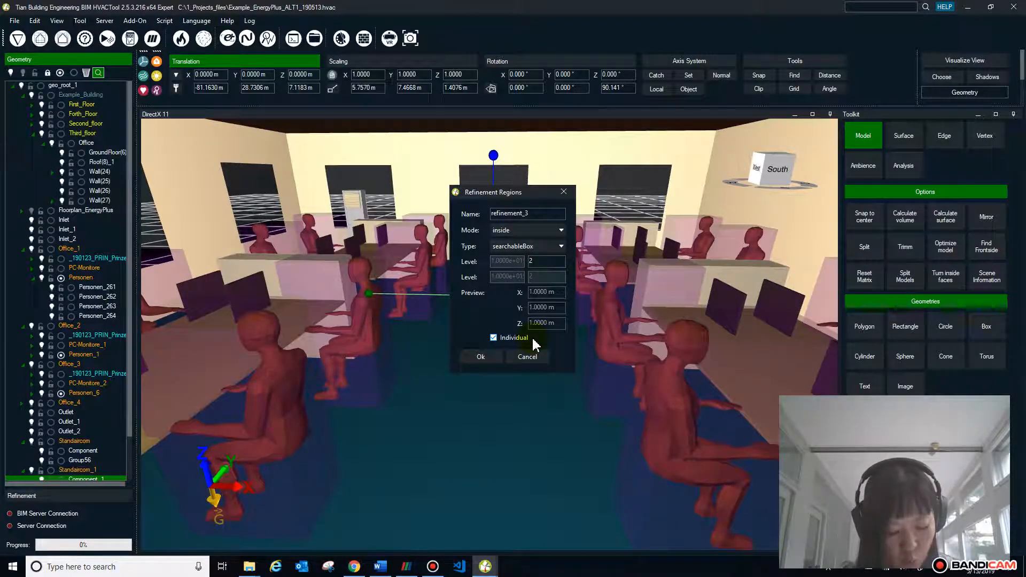
click(480, 356)
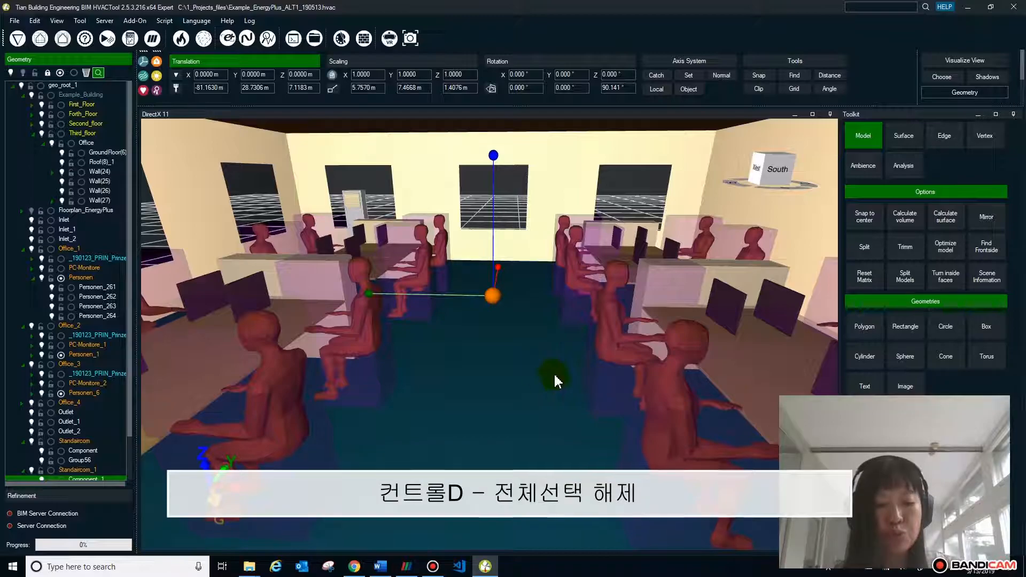
key(ctrl+d)
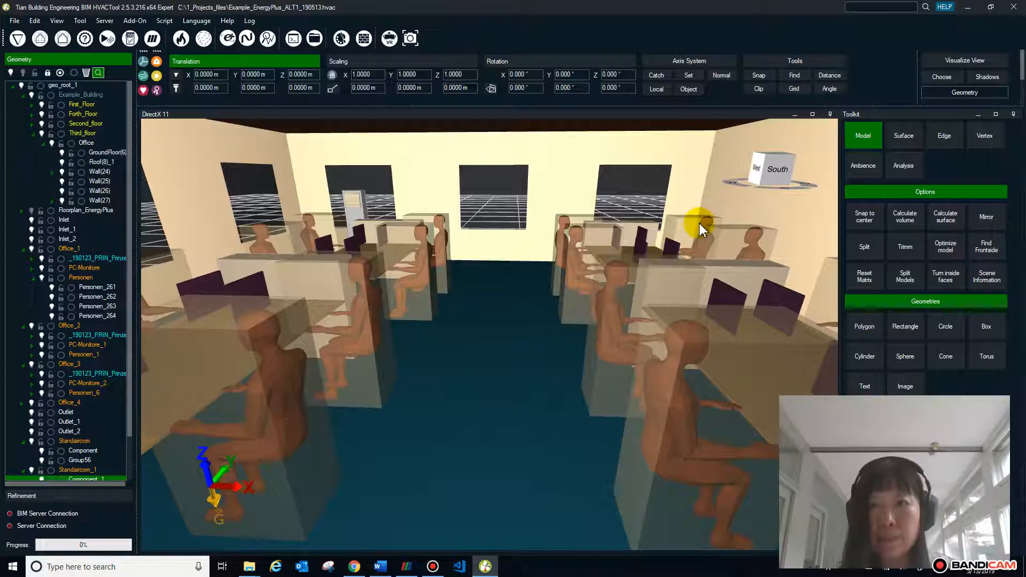
Search for Person* again to reselect all person geometries in the offices
click(793, 75)
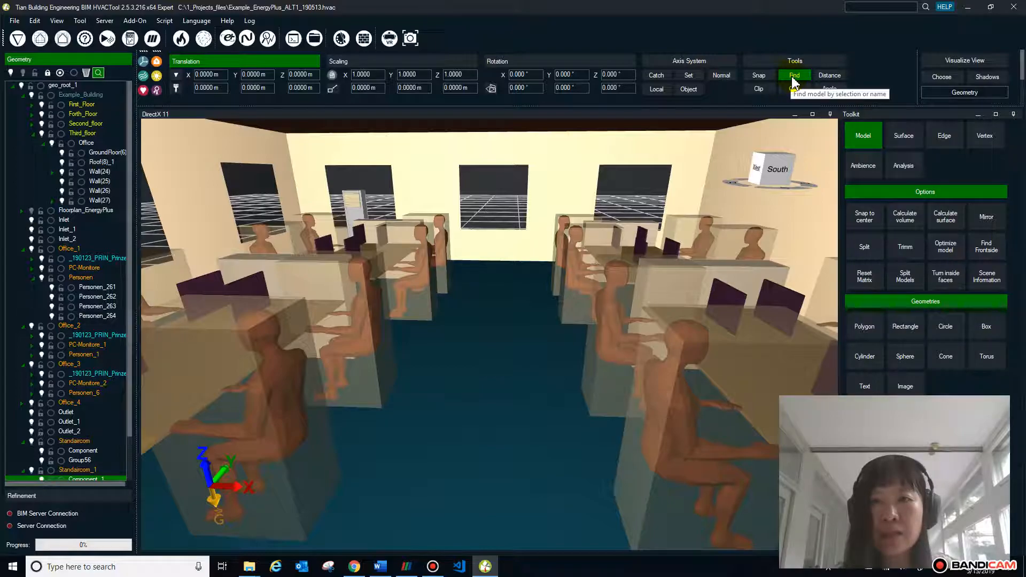
click(797, 76)
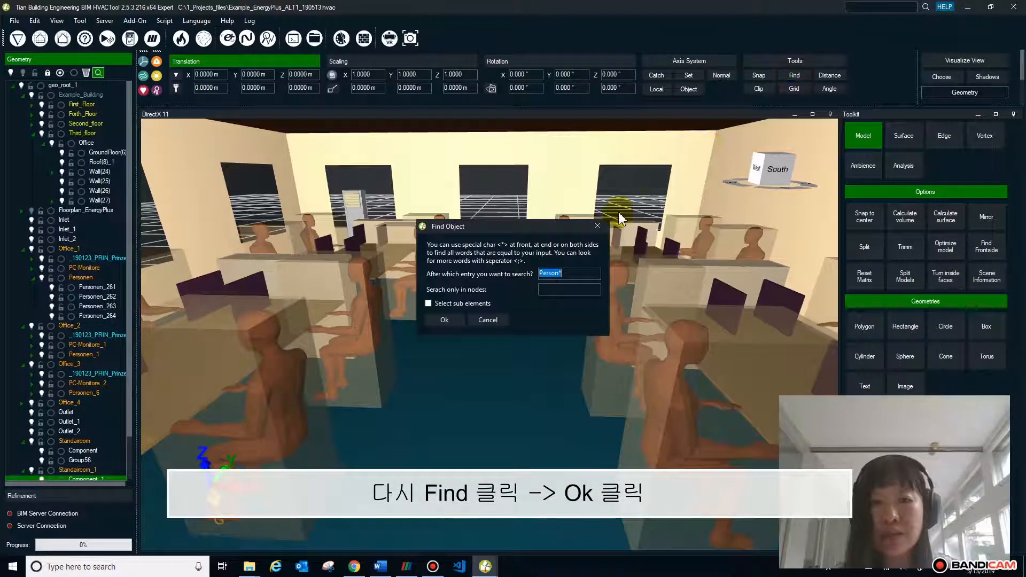
click(442, 324)
scroll(488, 383, up, 2)
scroll(488, 307, down, 3)
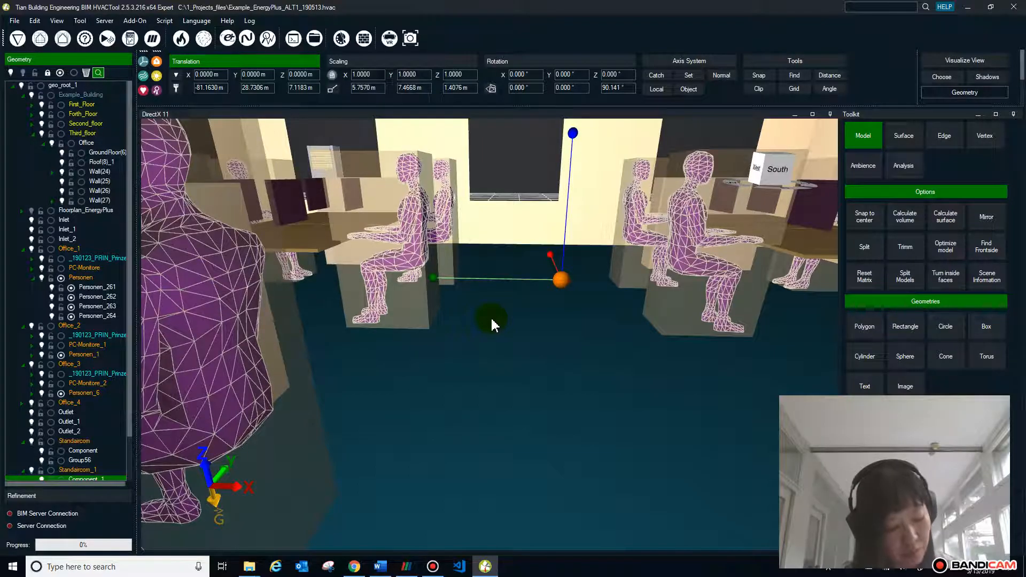
Open the persons' CFD boundary conditions, show the temperature and velocity settings, and set the temperature type to fixedValue
right_click(512, 141)
mouse_move(521, 141)
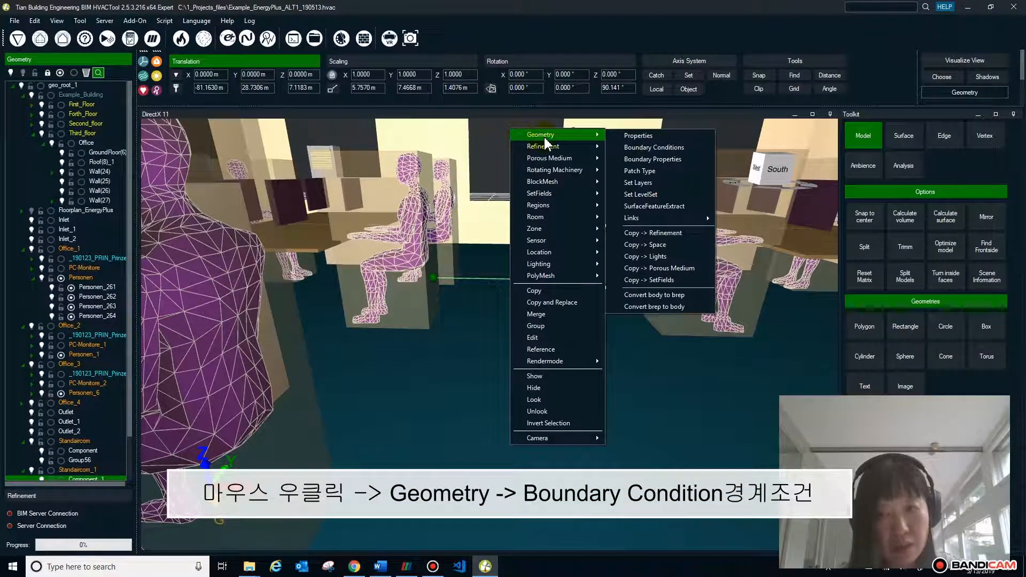
click(632, 150)
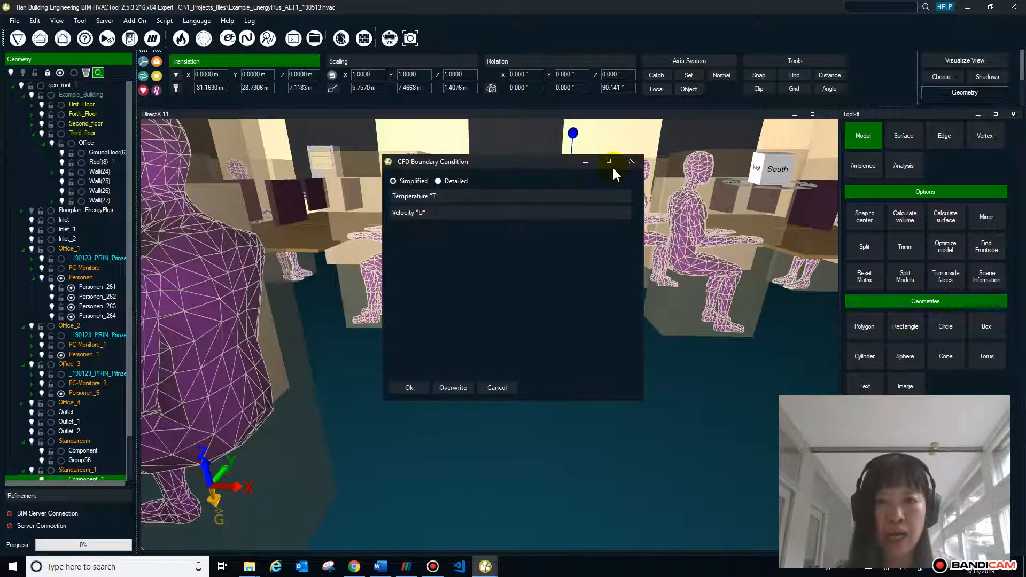
click(495, 197)
click(491, 231)
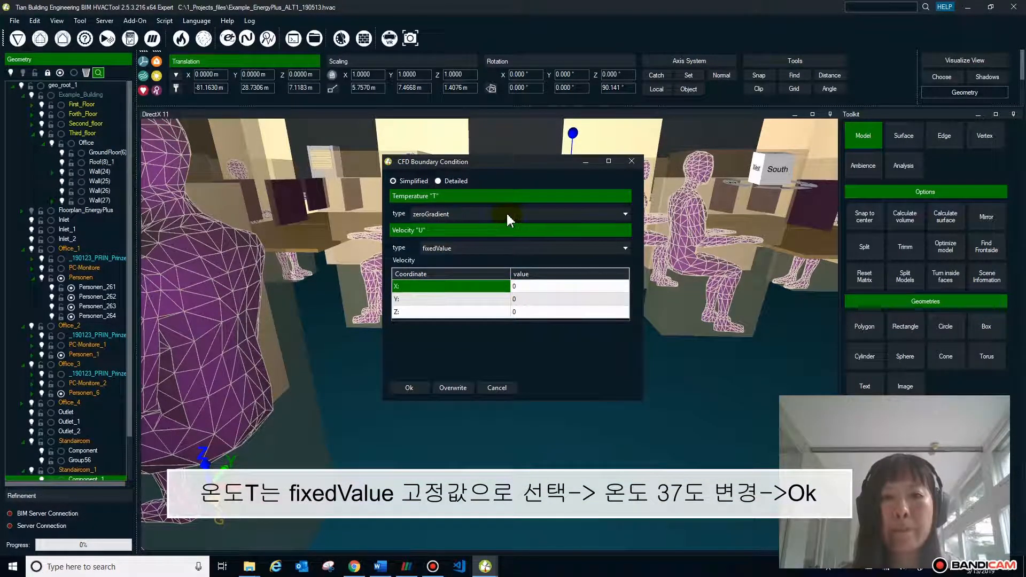
click(507, 215)
scroll(506, 238, up, 1)
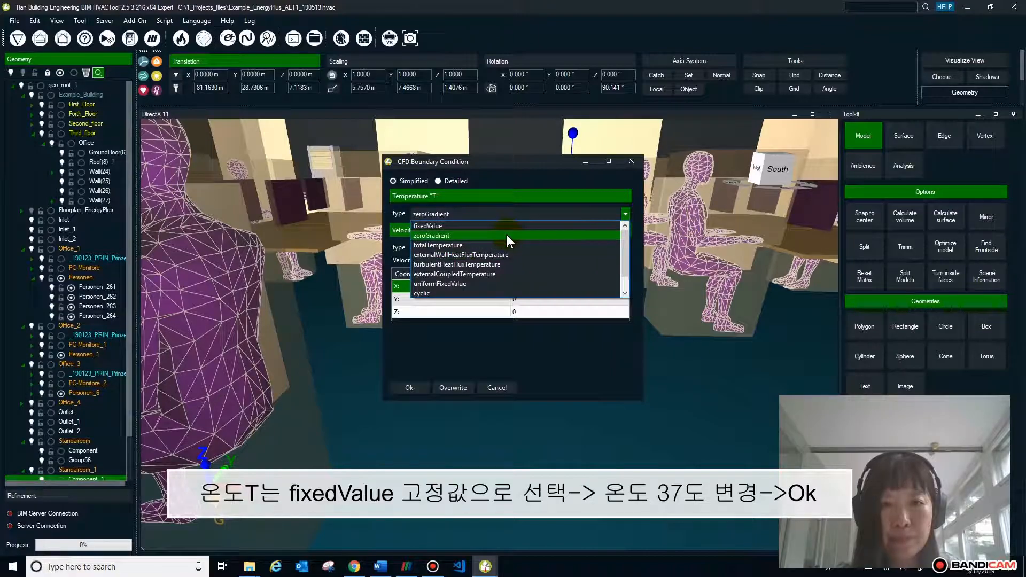
click(504, 226)
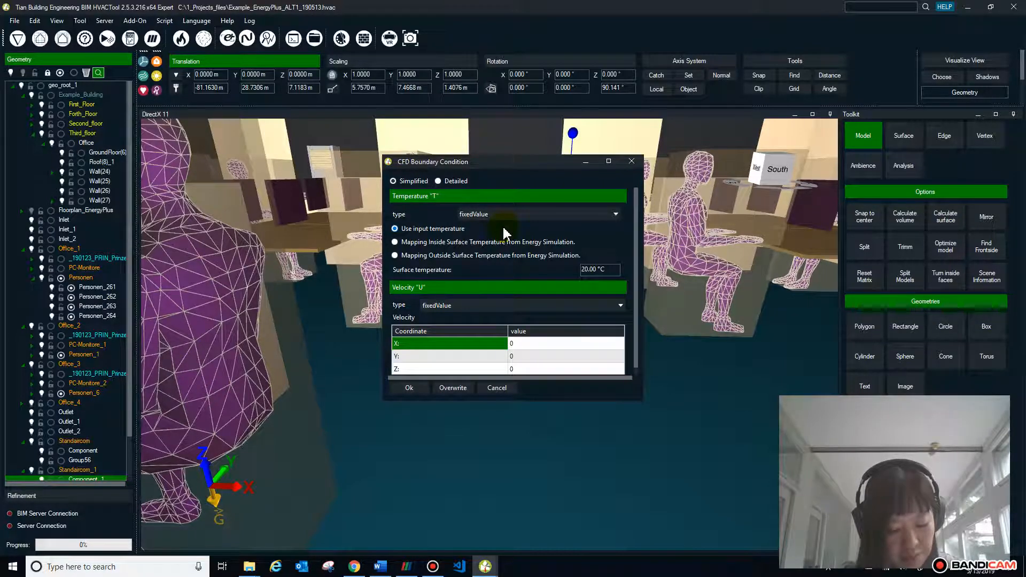
Set the persons' surface temperature to 37 °C, apply the boundary condition, and clear the selection
click(588, 271)
drag(588, 271, 547, 273)
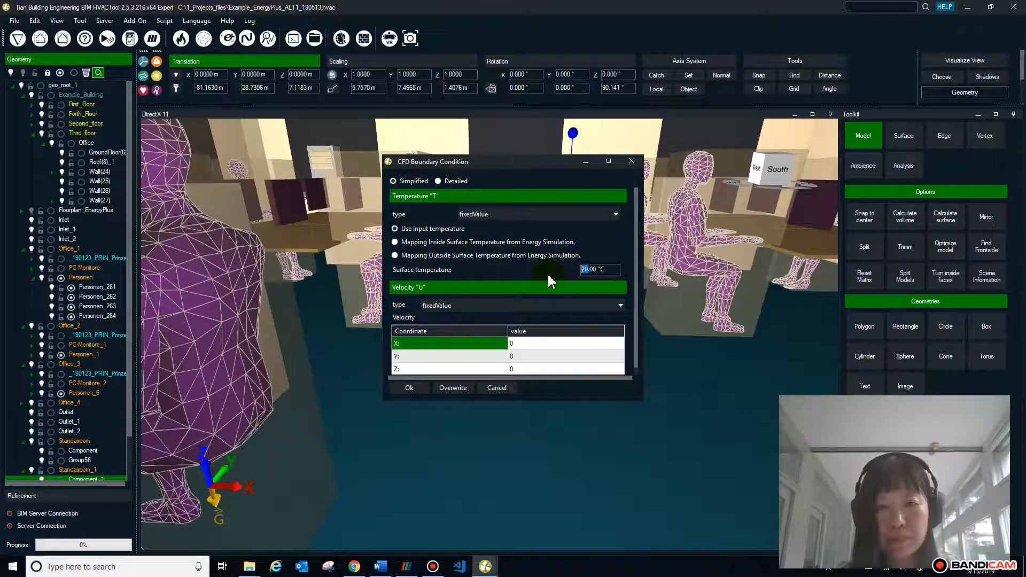
text(37)
click(606, 271)
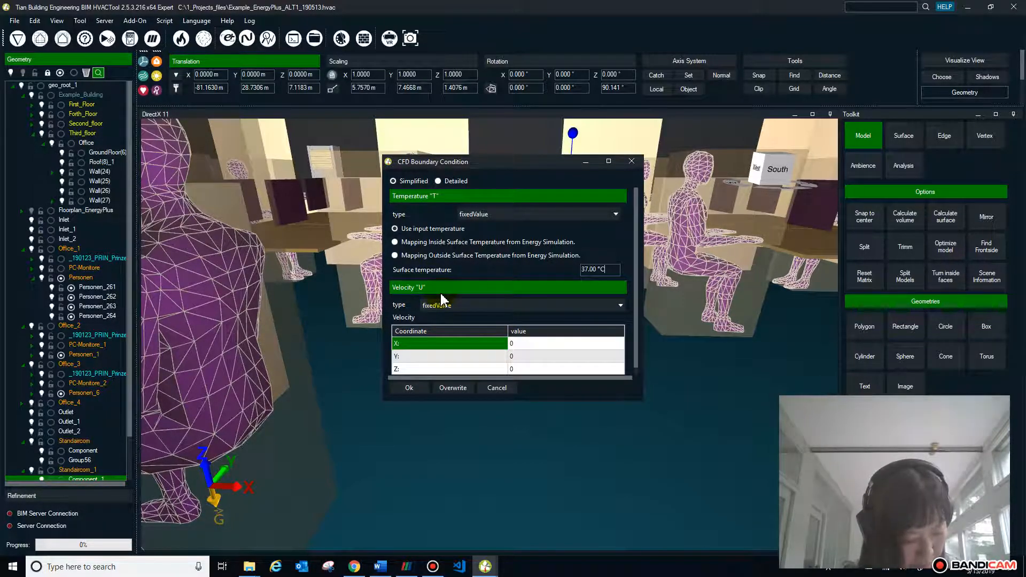
click(412, 394)
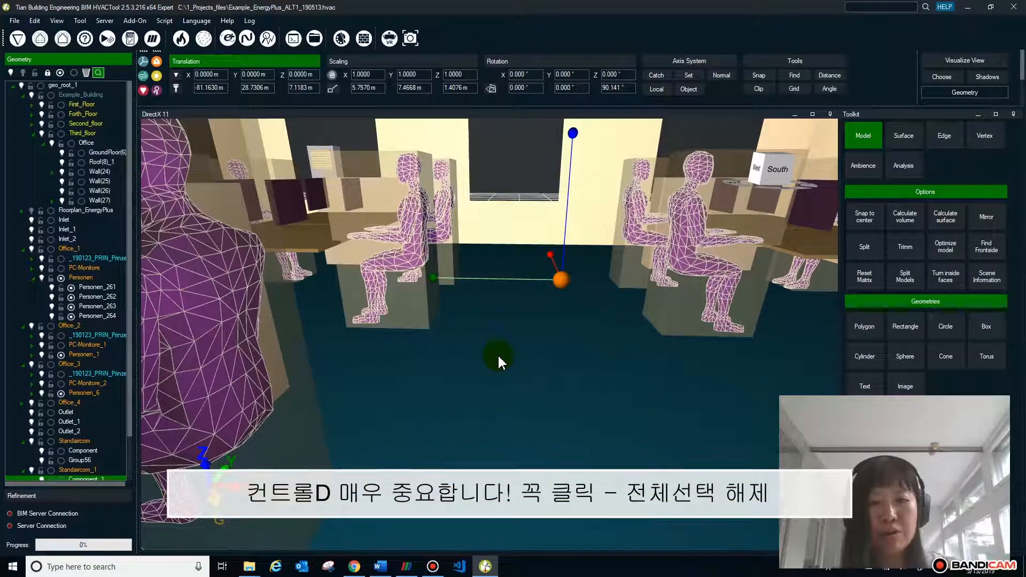
key(ctrl+d)
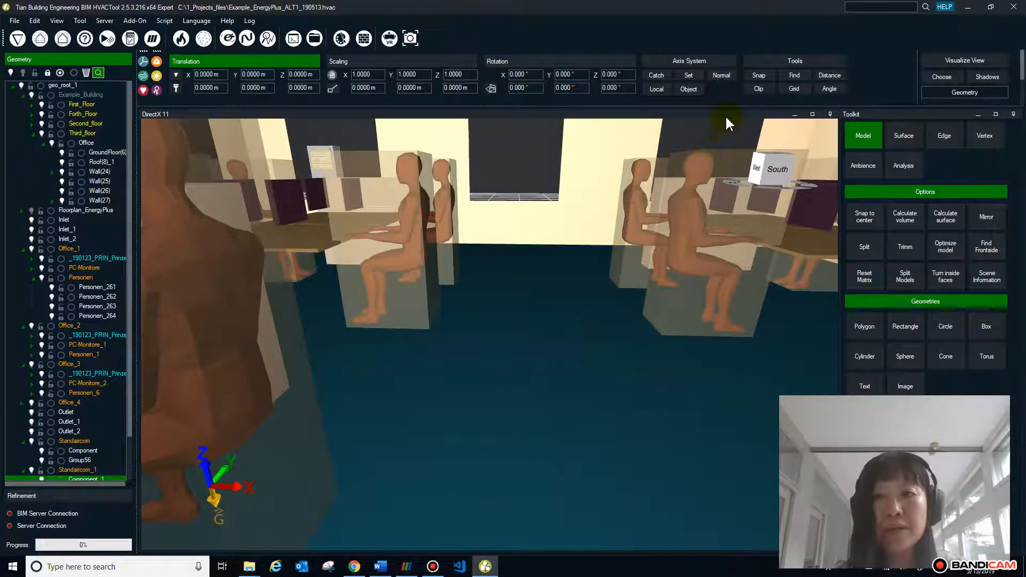
Select all PC monitor geometries by searching the objects for Monitor*
click(795, 78)
click(559, 274)
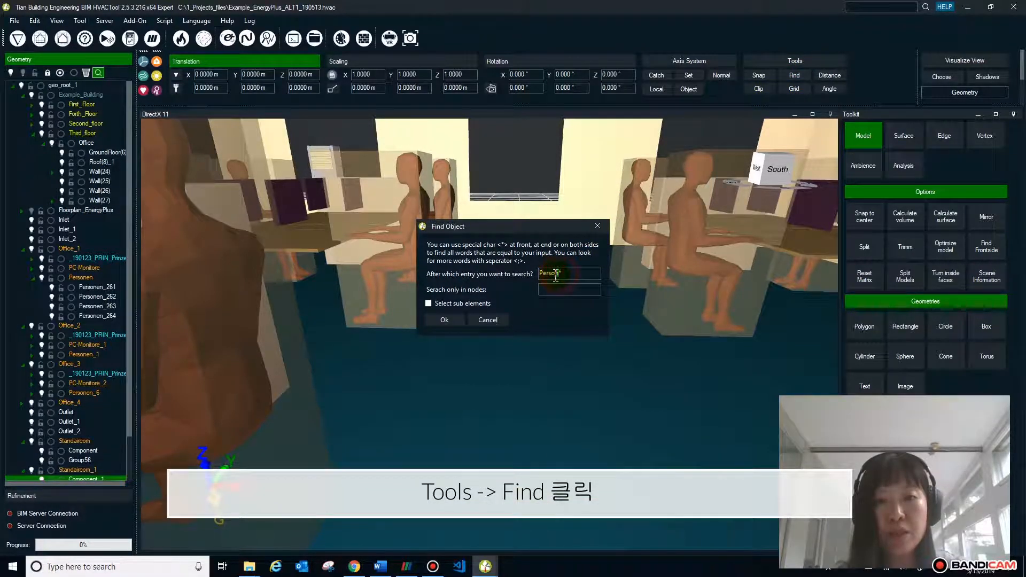
drag(559, 274, 534, 275)
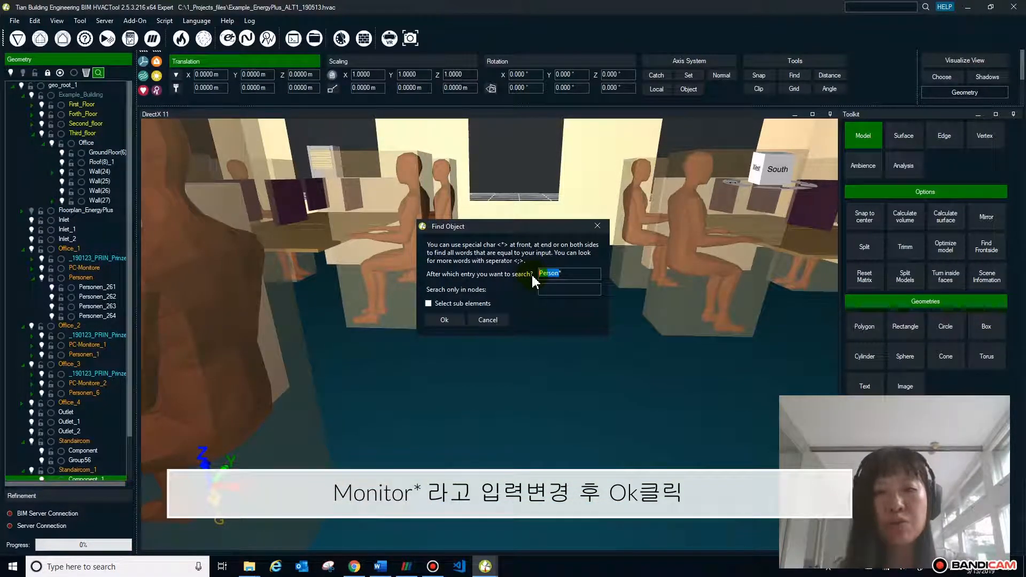
text(Monitor*)
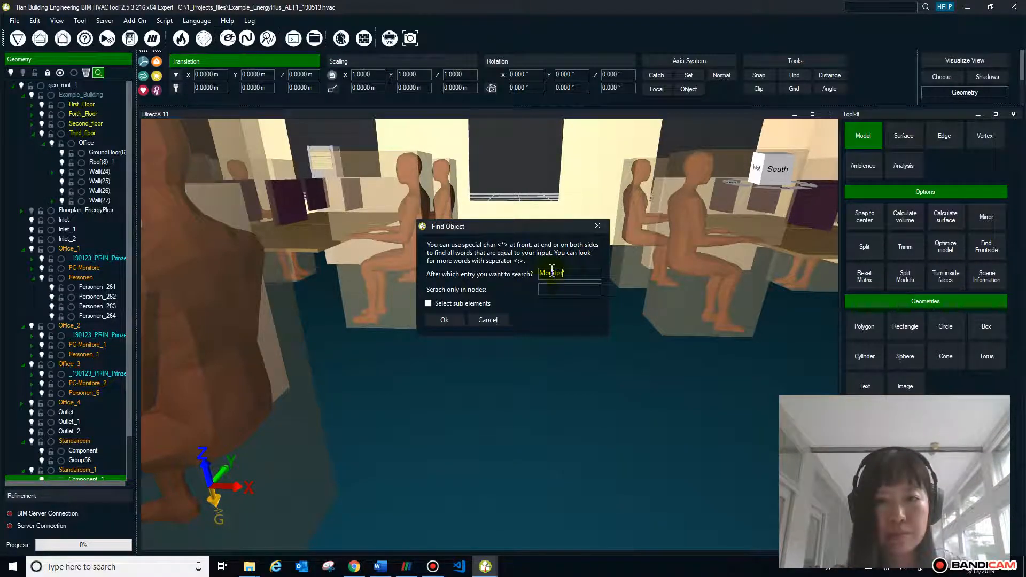
drag(586, 274, 525, 279)
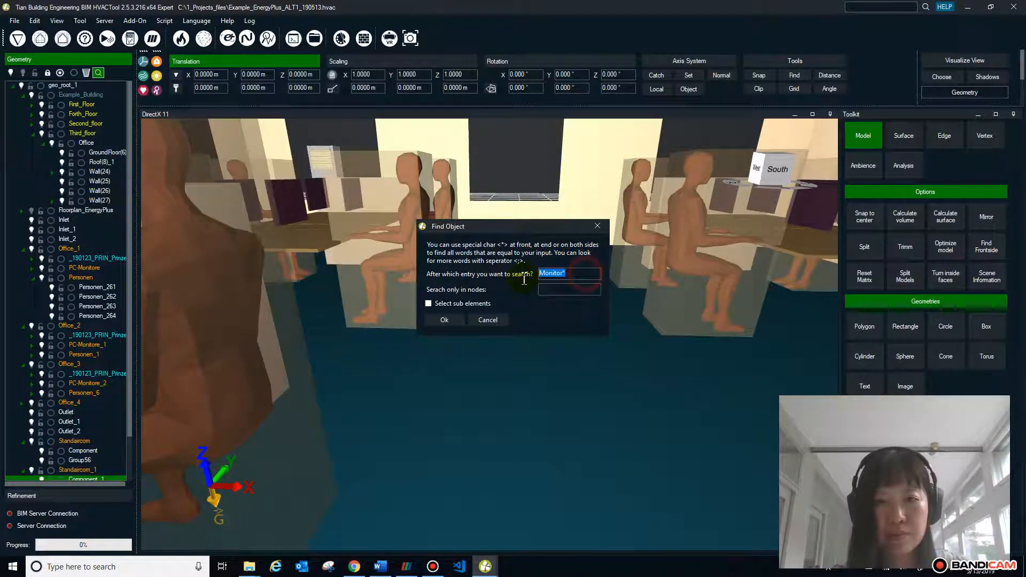
click(448, 319)
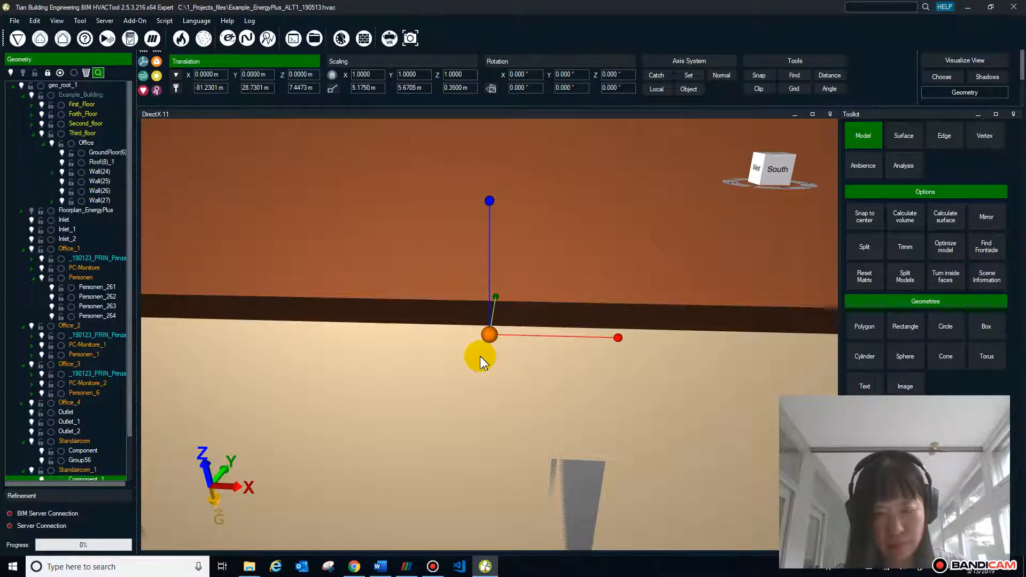
scroll(480, 356, down, 2)
scroll(481, 356, up, 5)
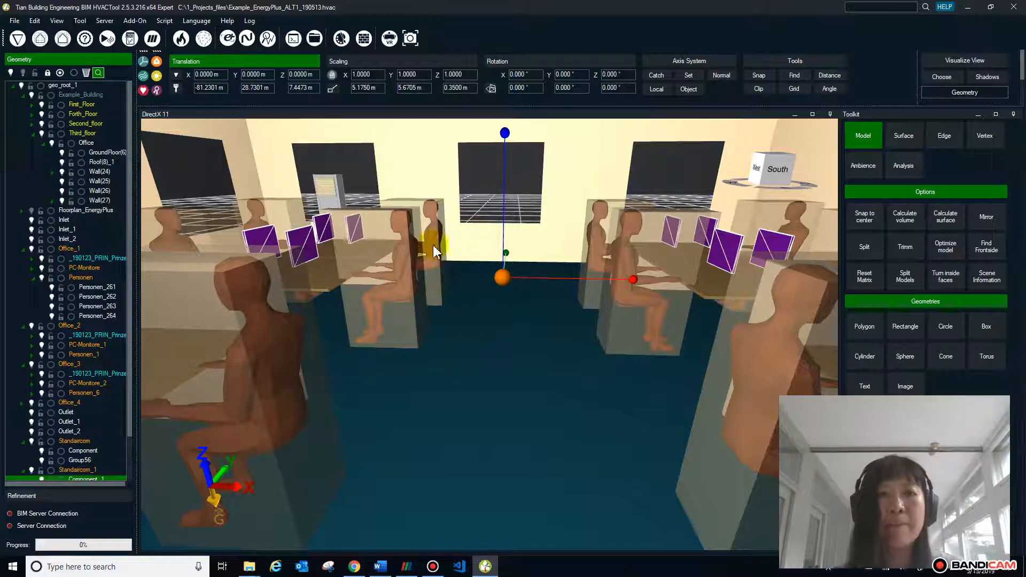
Open the selected monitors' CFD boundary conditions, show the temperature and velocity settings, and set the temperature type to fixedValue
right_click(452, 161)
mouse_move(533, 168)
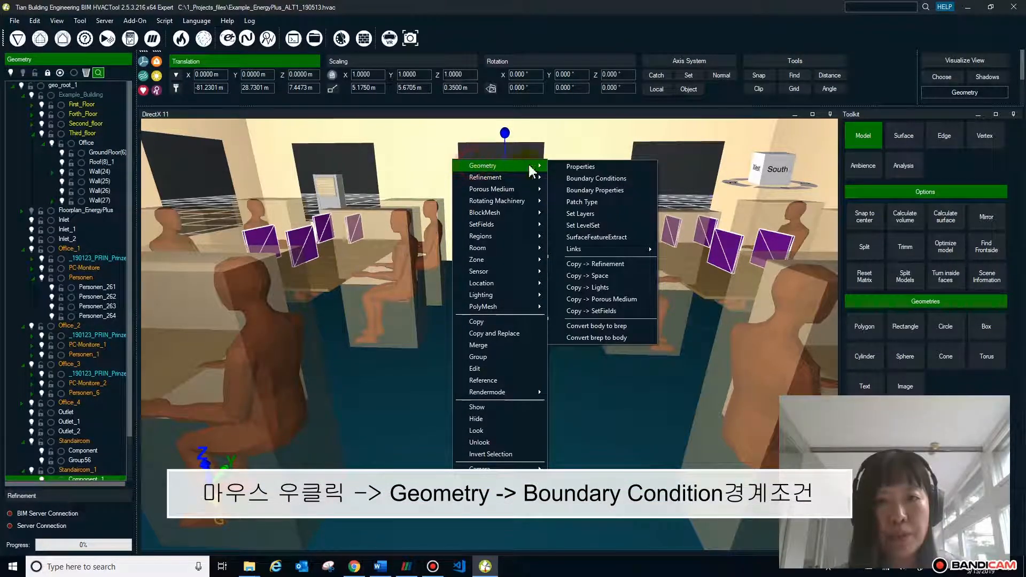
click(579, 179)
click(512, 230)
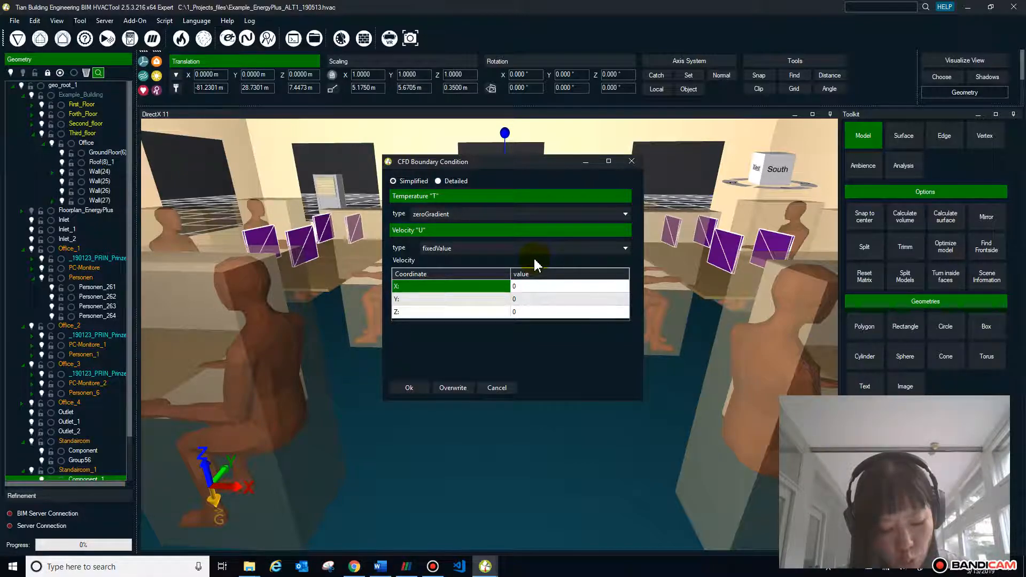
click(496, 215)
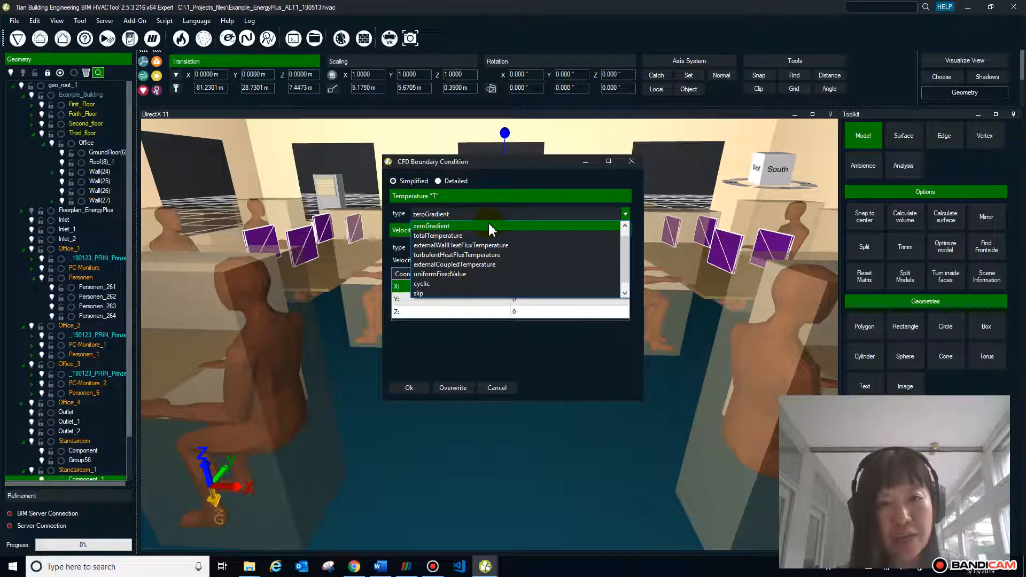
scroll(490, 230, up, 1)
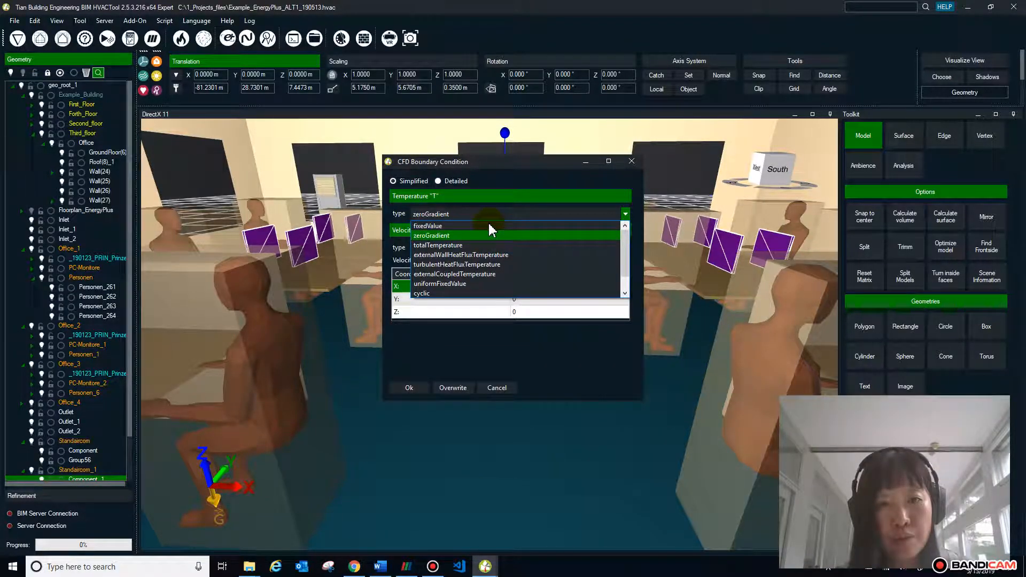
click(490, 226)
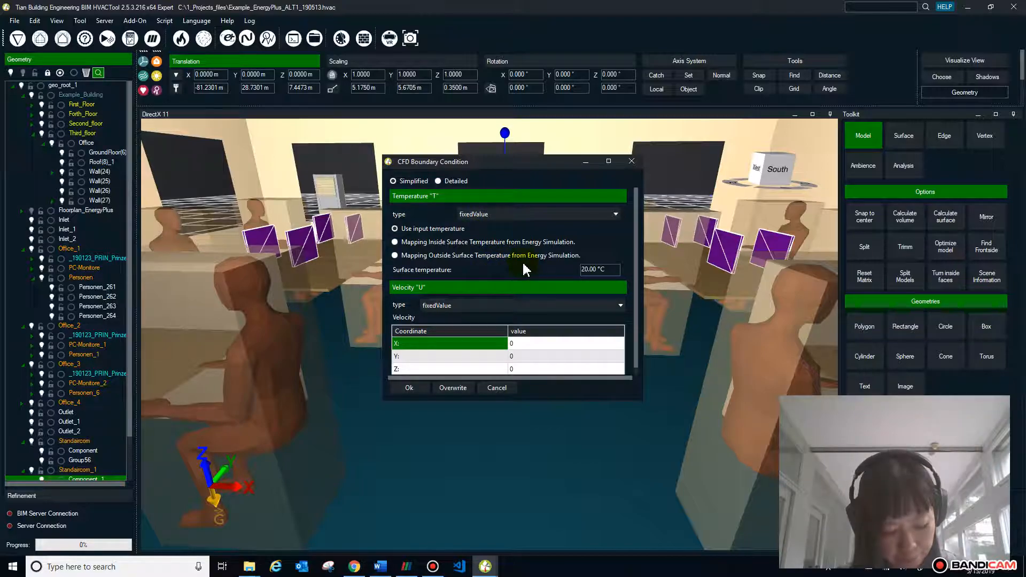
Set the monitors' surface temperature to 25 °C, apply the boundary condition, and clear the selection
click(584, 270)
double_click(583, 269)
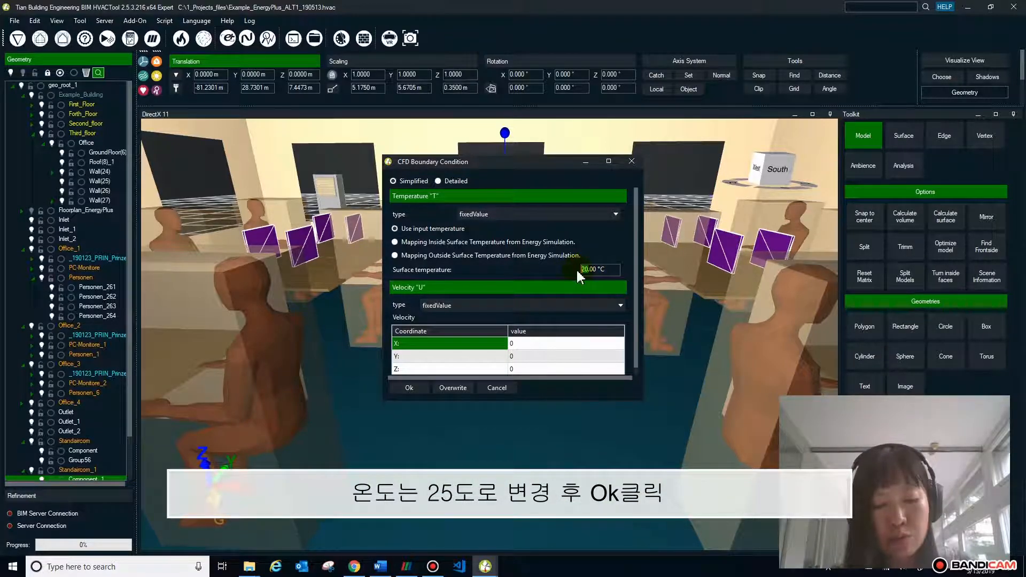
text(25)
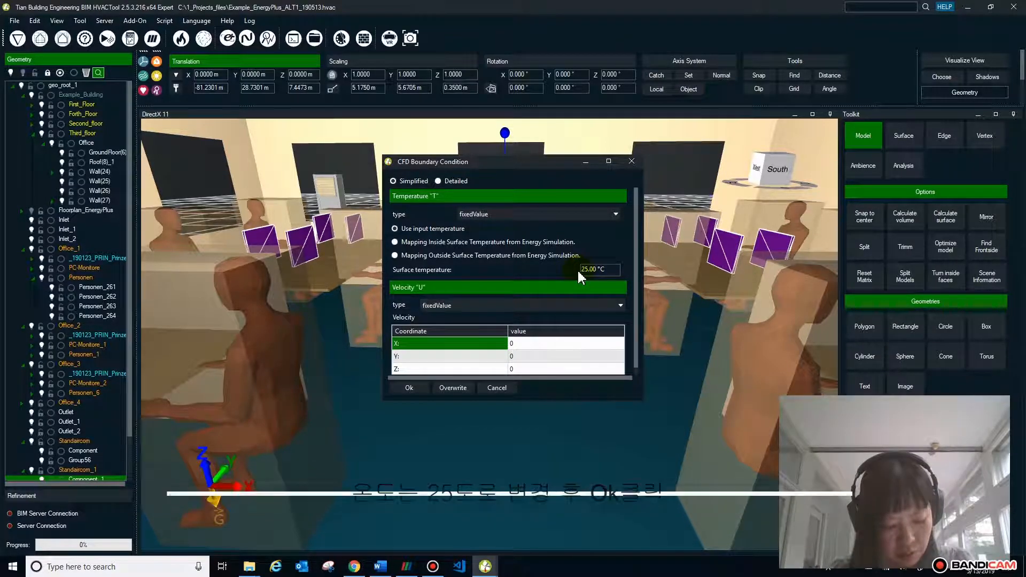
click(407, 388)
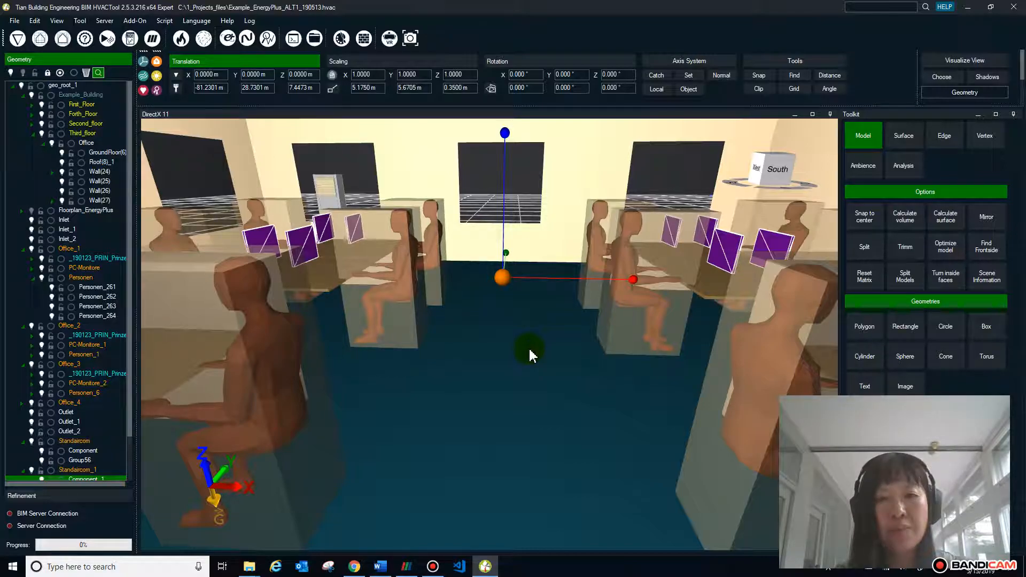
key(ctrl+d)
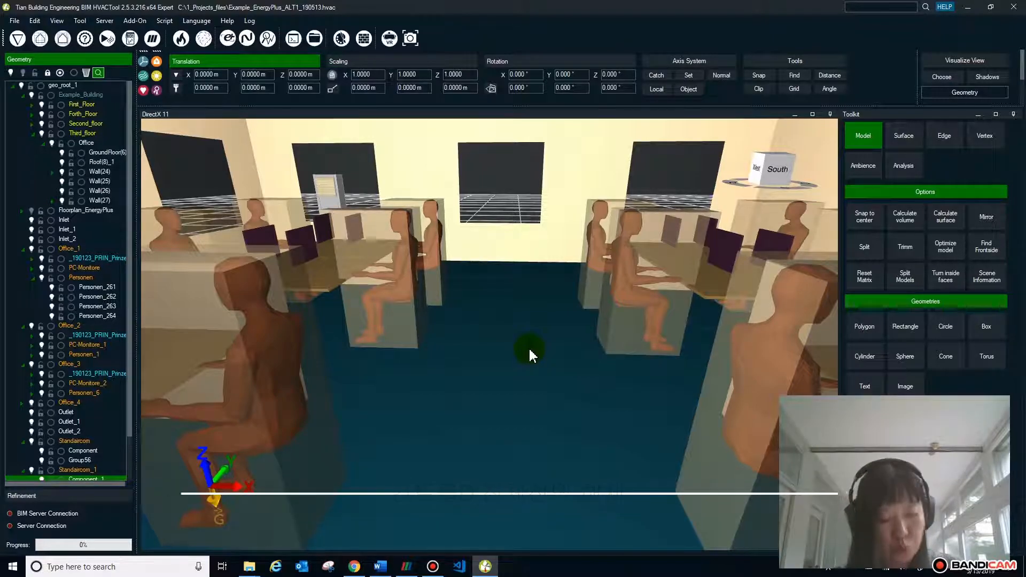
Create a new location point inside the office between the desk rows and clear the selection
right_click(502, 229)
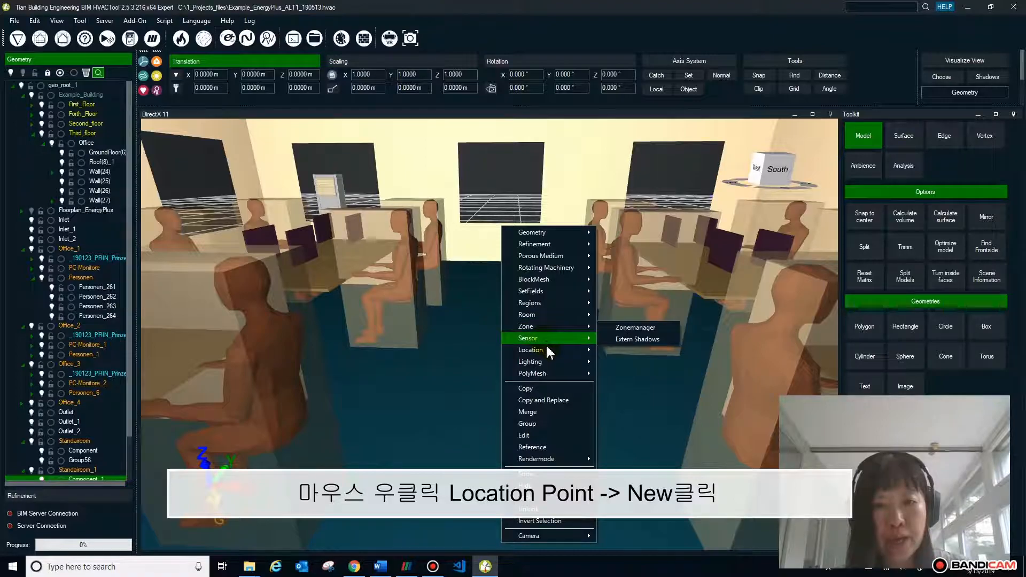
mouse_move(550, 350)
click(614, 352)
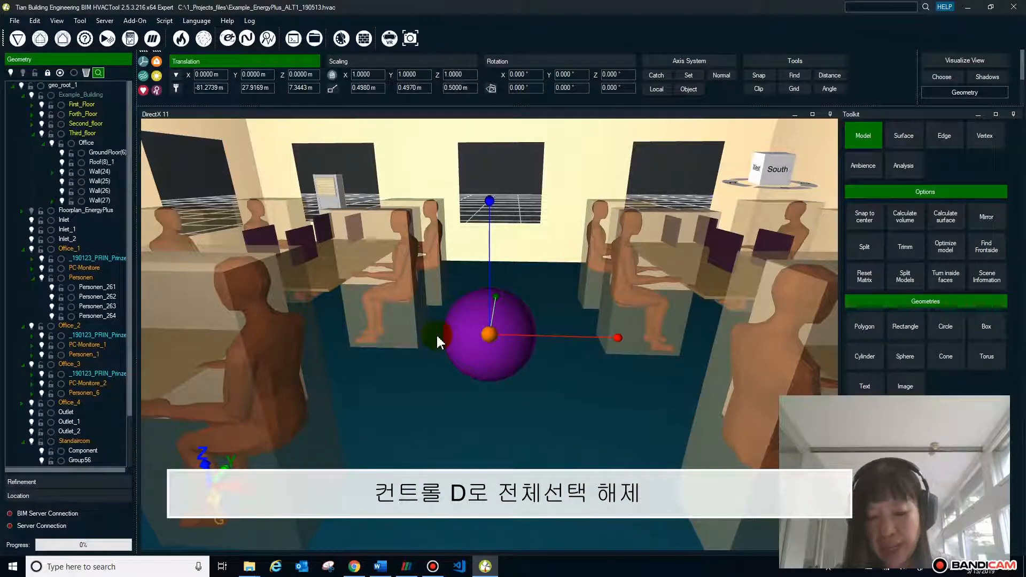
key(ctrl+d)
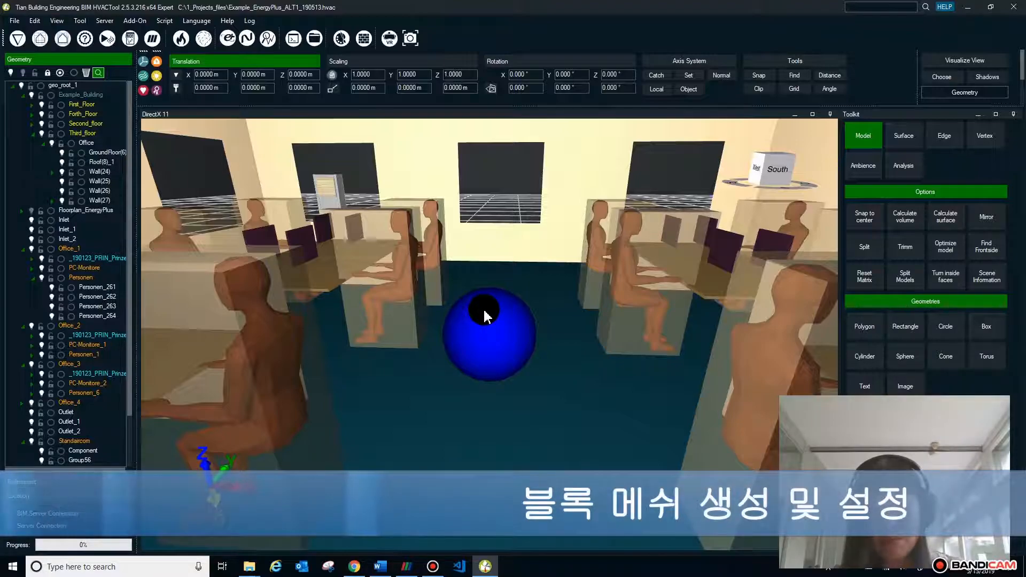
Create a new block mesh named BlockMesh in BlockMeshGroup from the third-floor office walls Wall(27) and Wall(24), then clear the selection
scroll(484, 309, down, 2)
scroll(483, 310, down, 4)
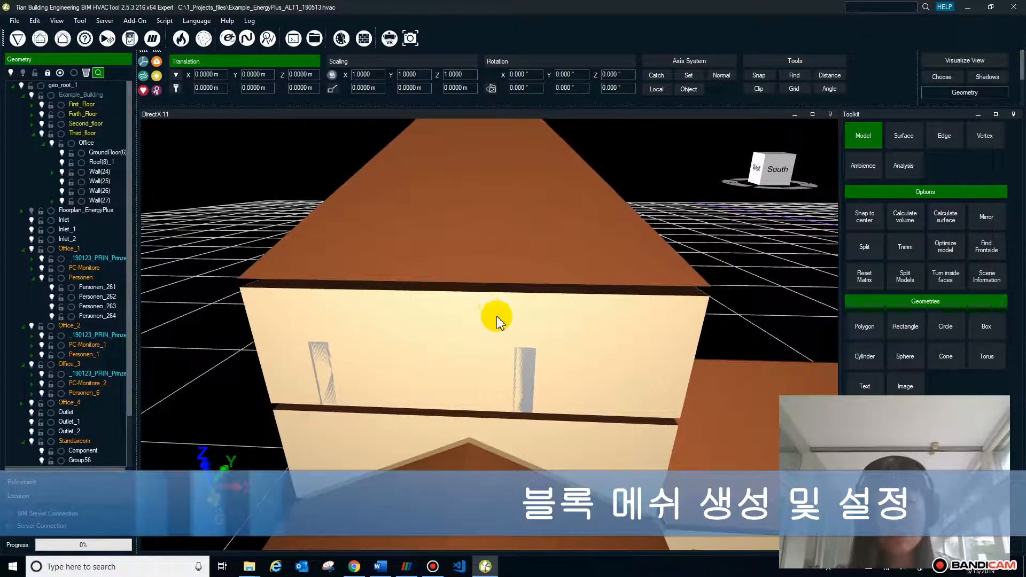
drag(542, 367, 509, 352)
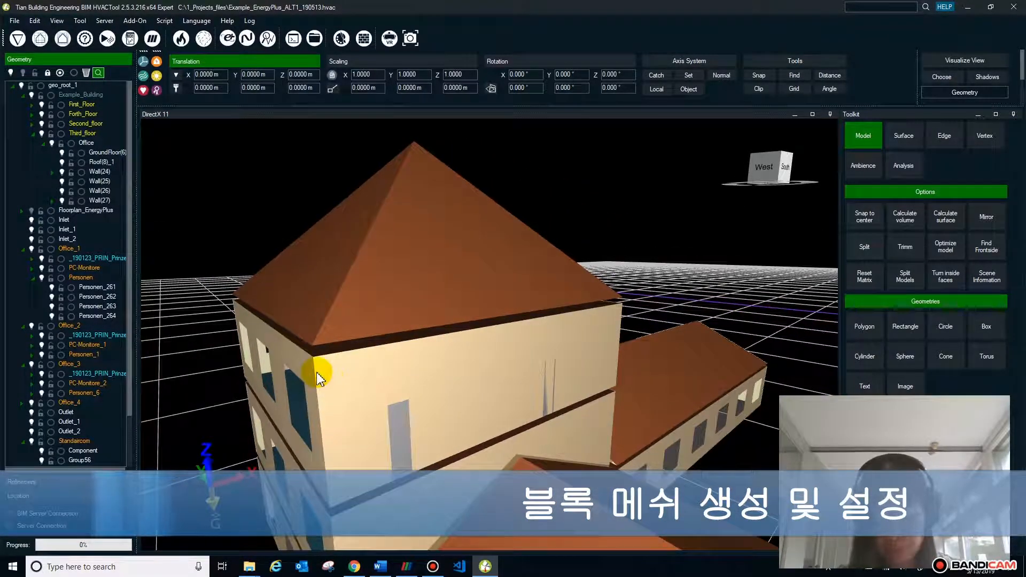
drag(316, 372, 508, 384)
middle_drag(506, 380, 488, 387)
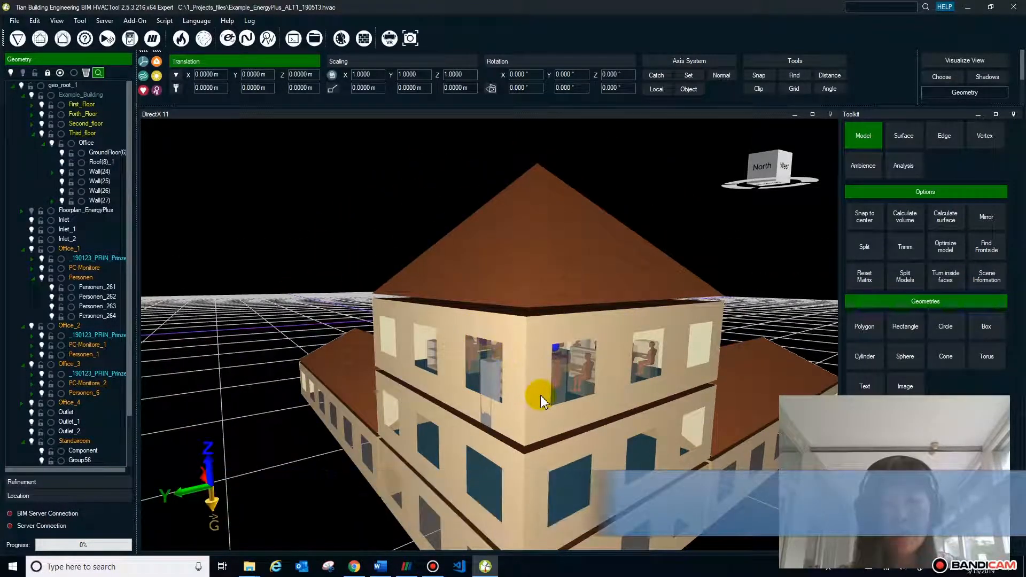
click(500, 332)
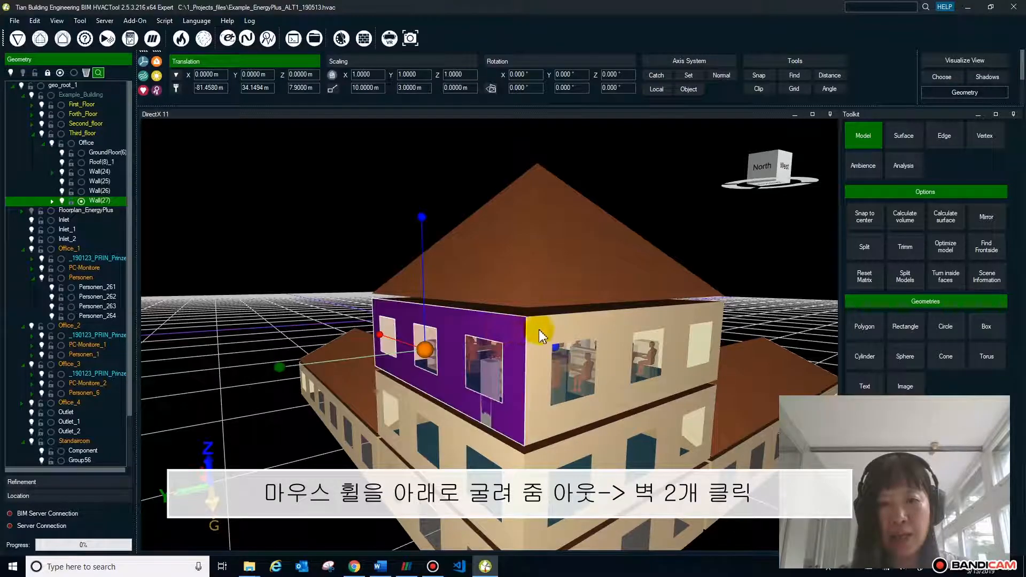
ctrl+click(557, 328)
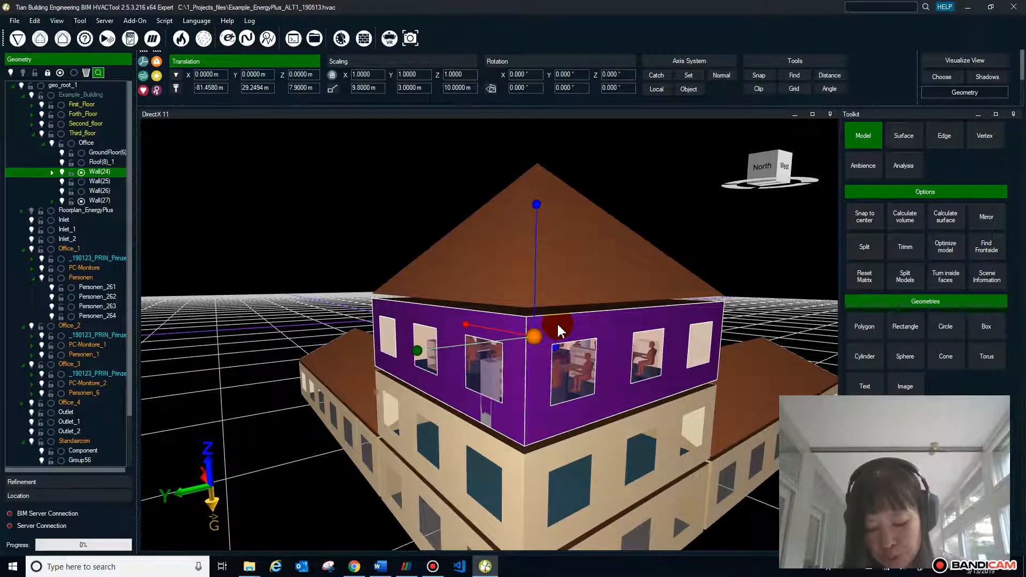
right_click(578, 294)
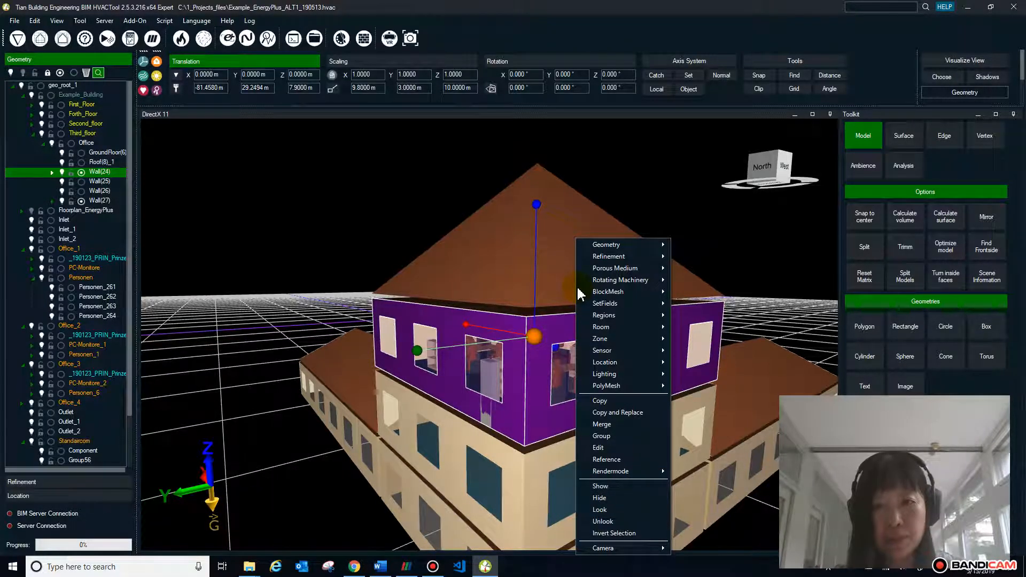
mouse_move(601, 293)
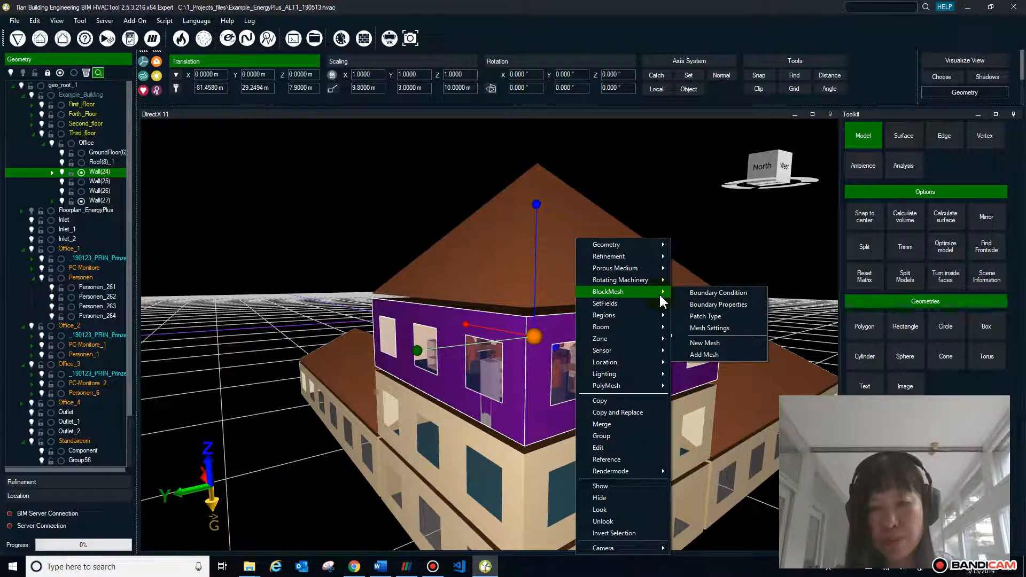
click(704, 344)
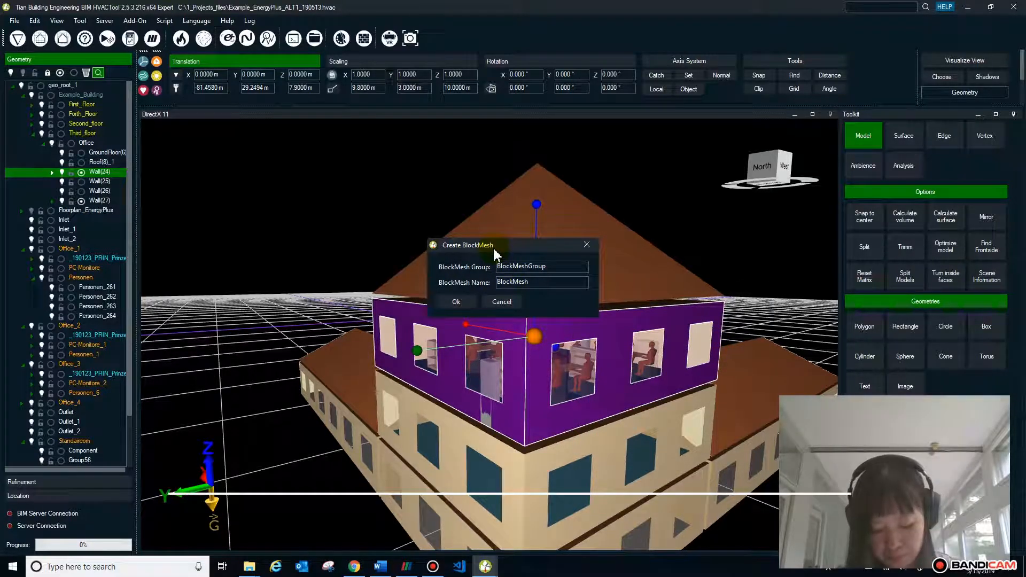
click(456, 302)
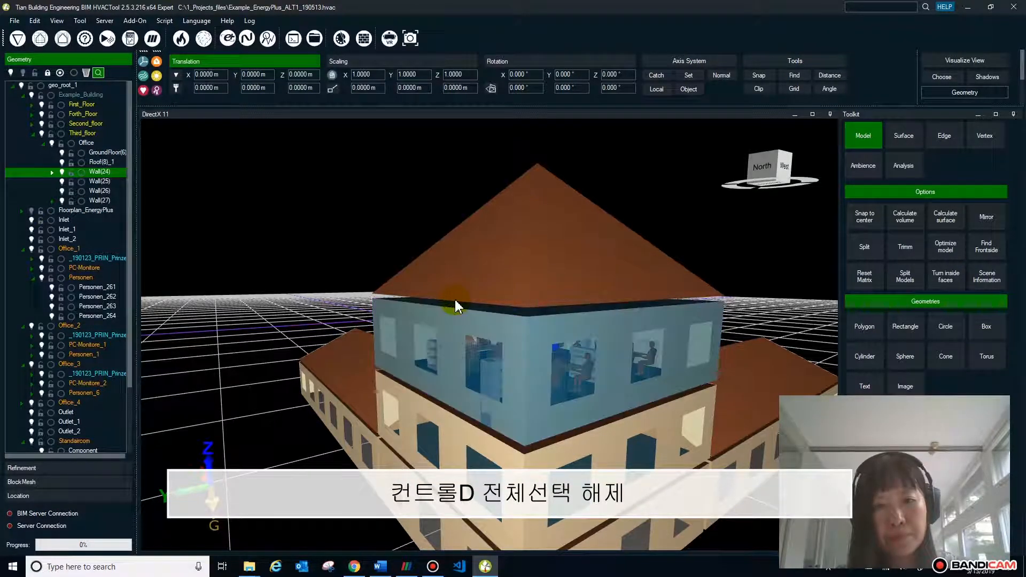
key(ctrl+d)
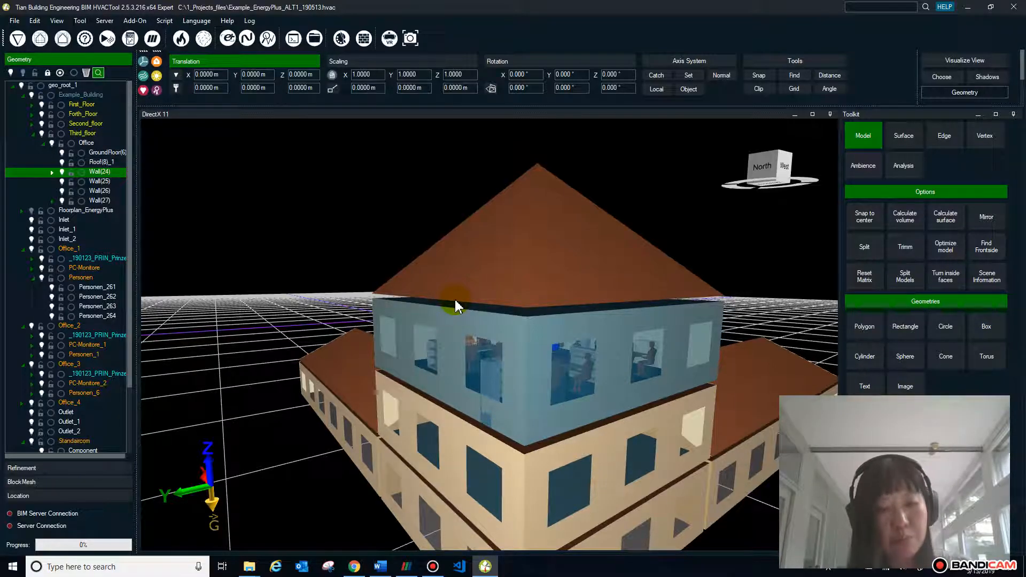
Select the block mesh around the office, lock its X, Y and Z scaling together, and scale it uniformly by 1.02
shift+click(497, 336)
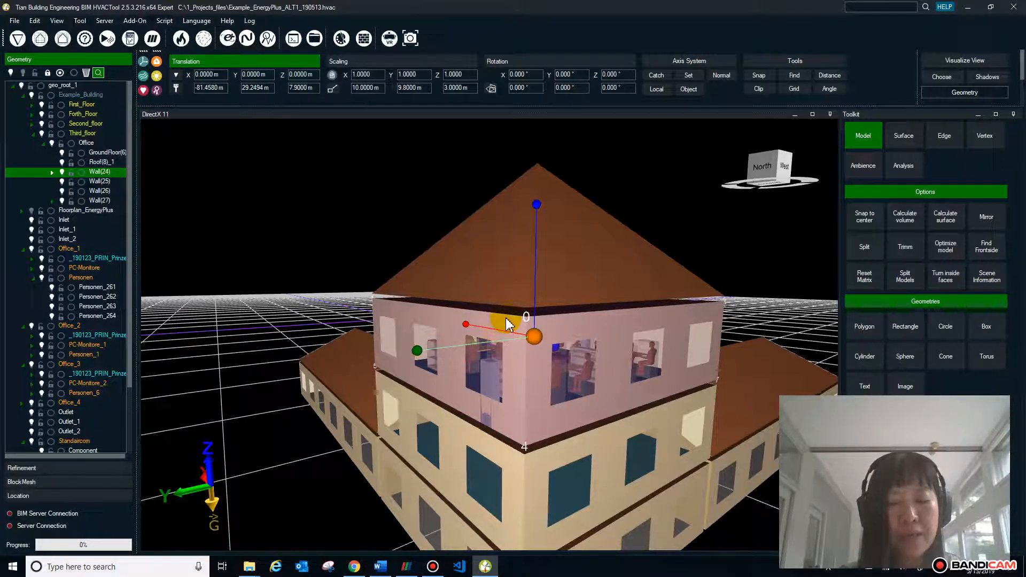
shift+click(506, 333)
shift+click(507, 332)
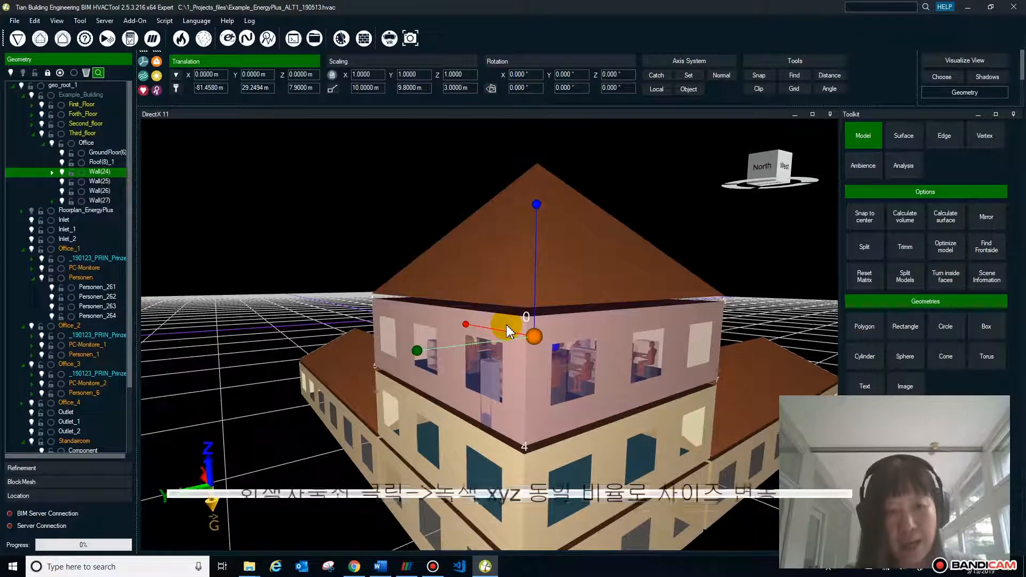
click(332, 76)
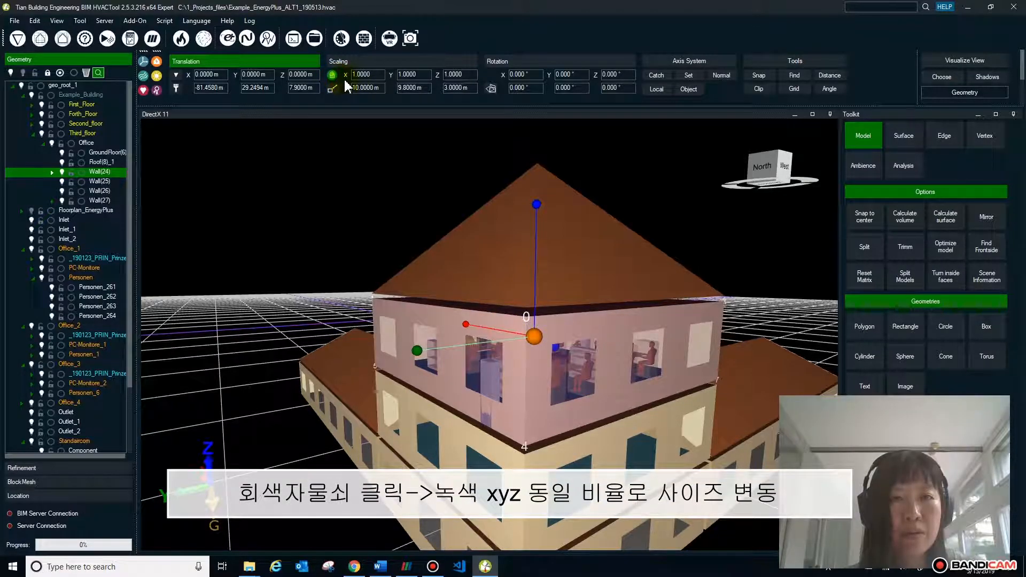
click(596, 334)
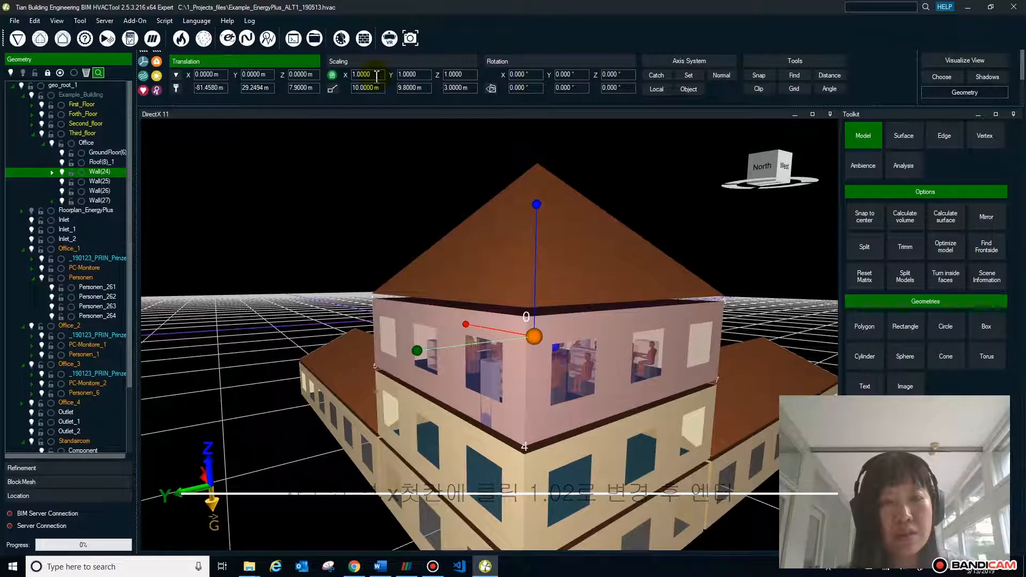
scroll(376, 76, up, 1)
scroll(376, 76, up, 1)
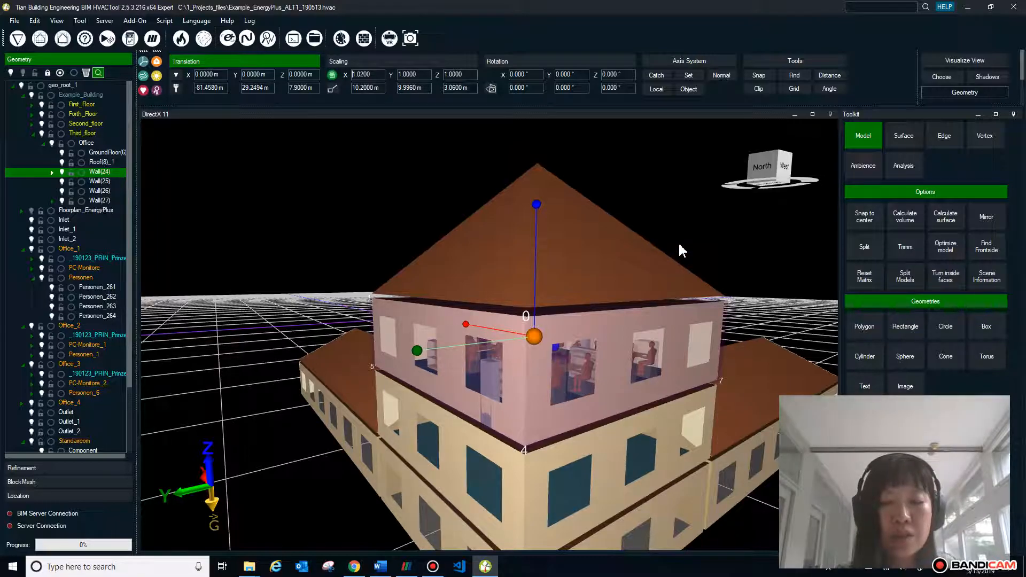
Refine the block mesh in all three directions to about 624,000 cells in its mesh settings, apply, and clear the selection
right_click(568, 197)
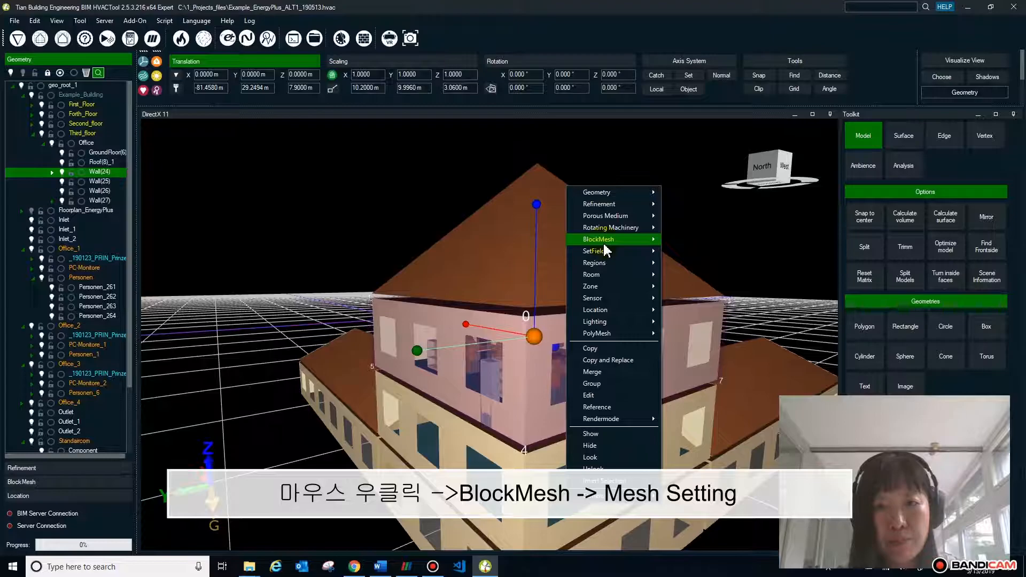
mouse_move(599, 239)
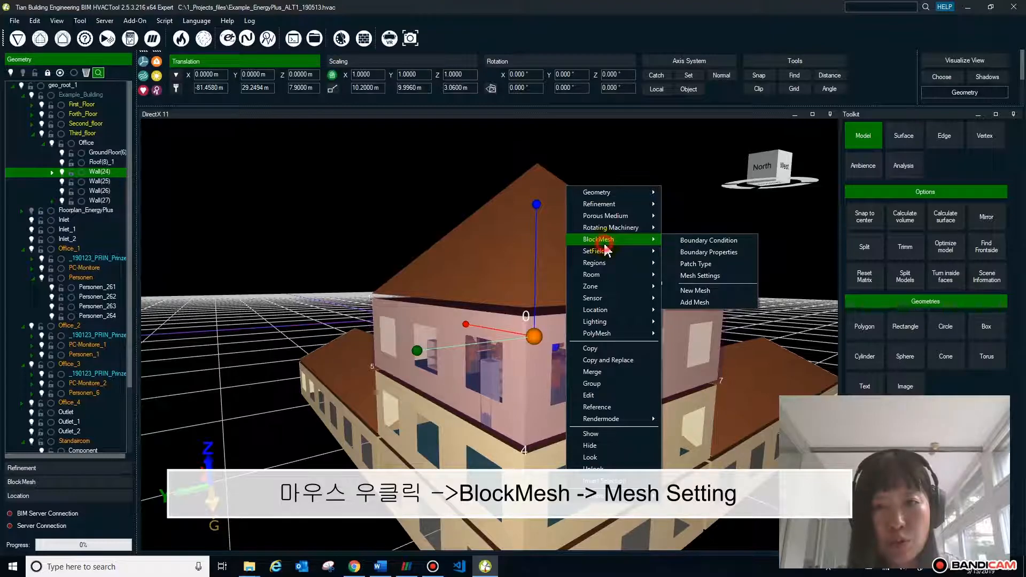
click(700, 276)
drag(512, 178, 737, 257)
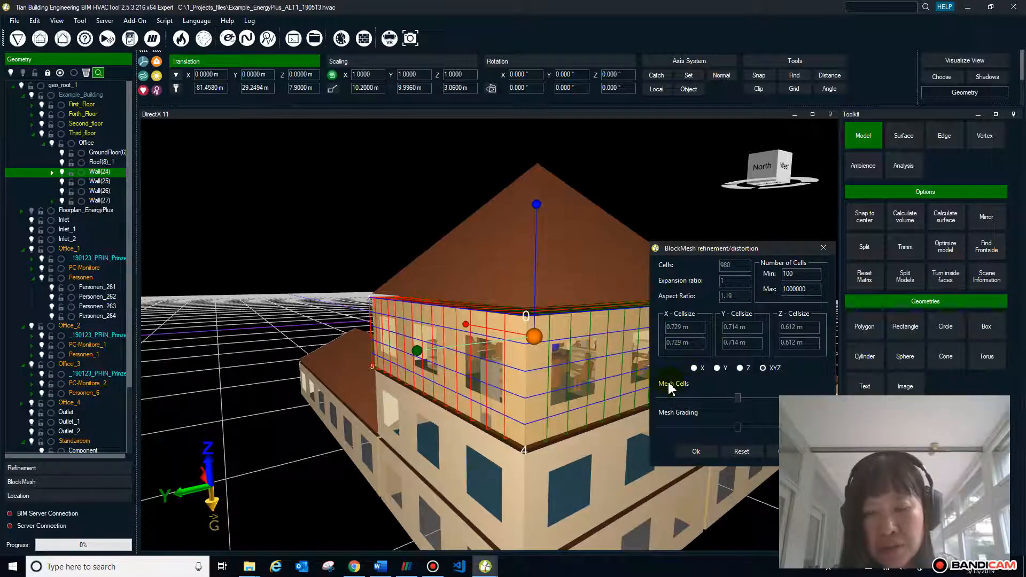
drag(739, 399, 817, 397)
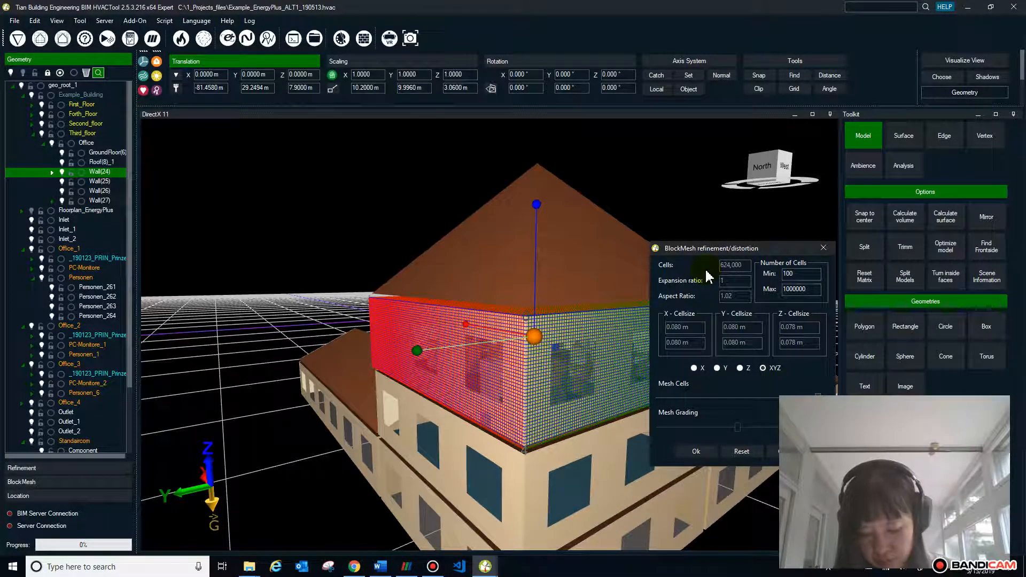
click(695, 452)
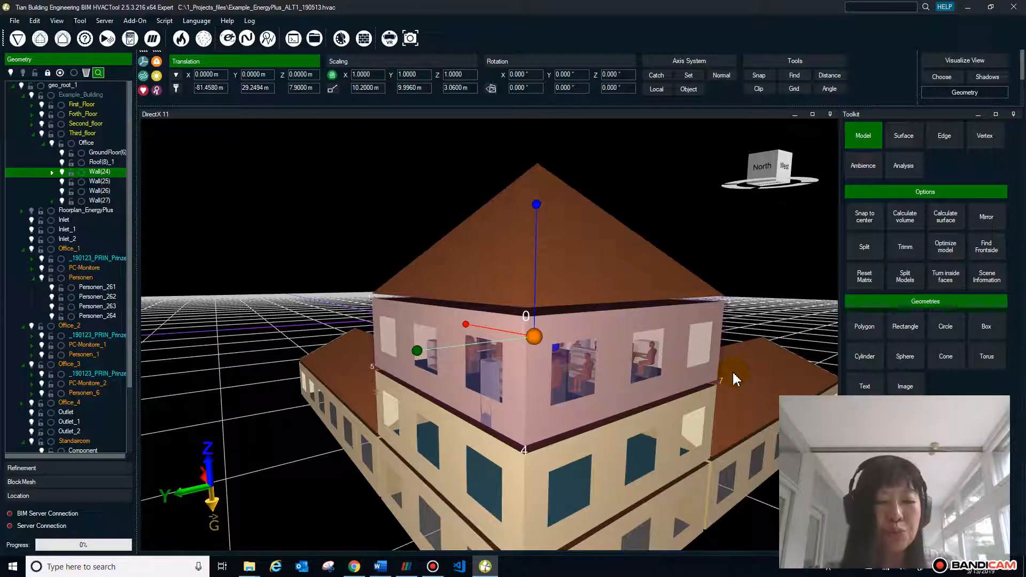
key(ctrl+d)
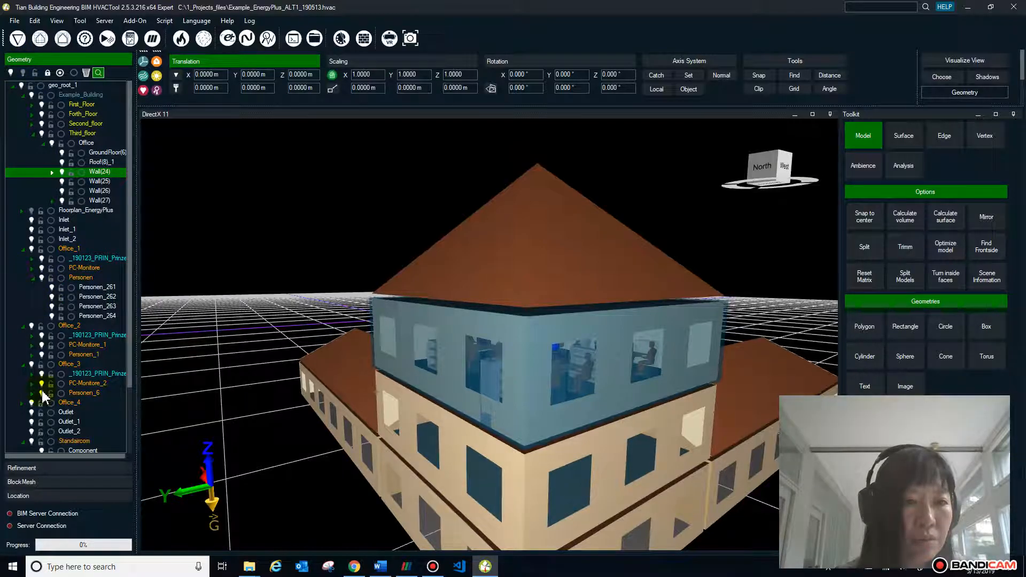
Open the CFD boundary conditions of Outlet, Outlet_1 and Outlet_2 together, and release the lock on uniform scaling
scroll(65, 391, down, 2)
click(59, 354)
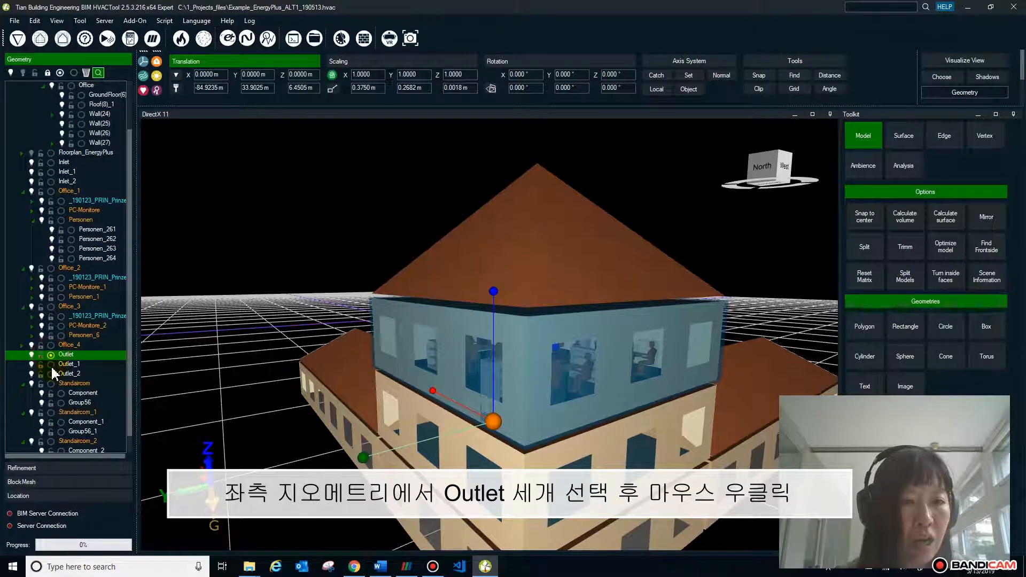
ctrl+click(53, 365)
ctrl+click(54, 374)
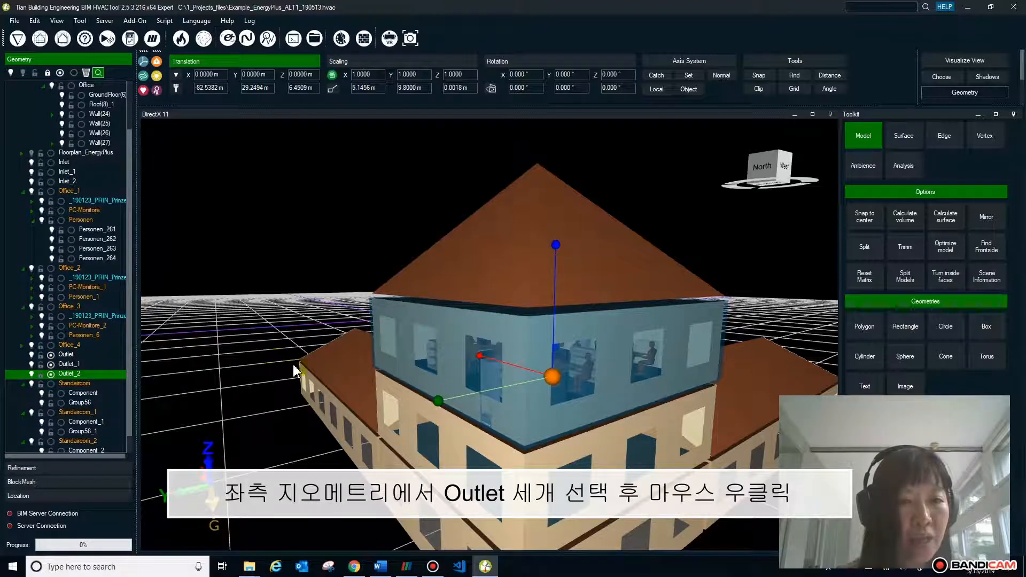
right_click(267, 151)
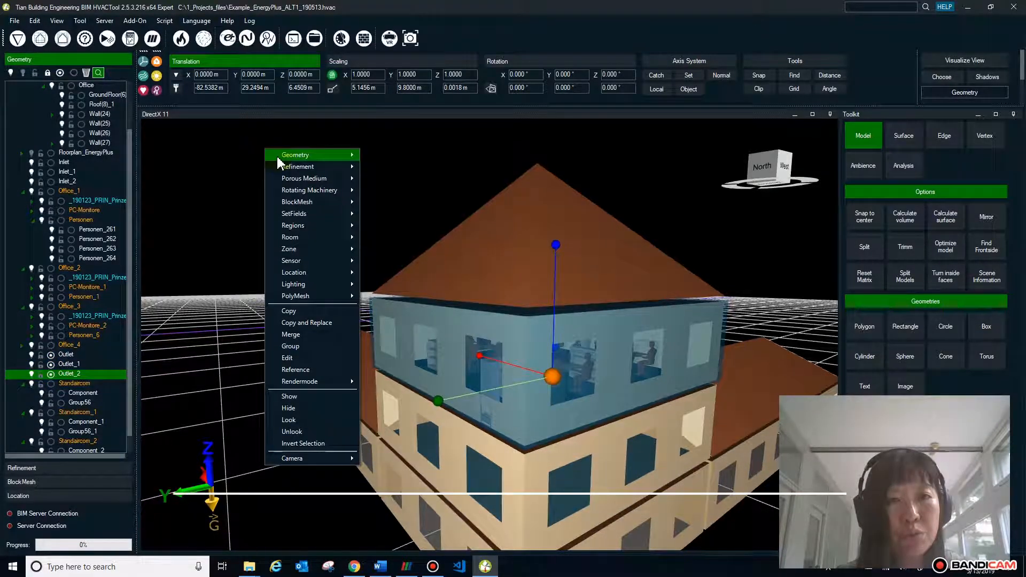
mouse_move(278, 160)
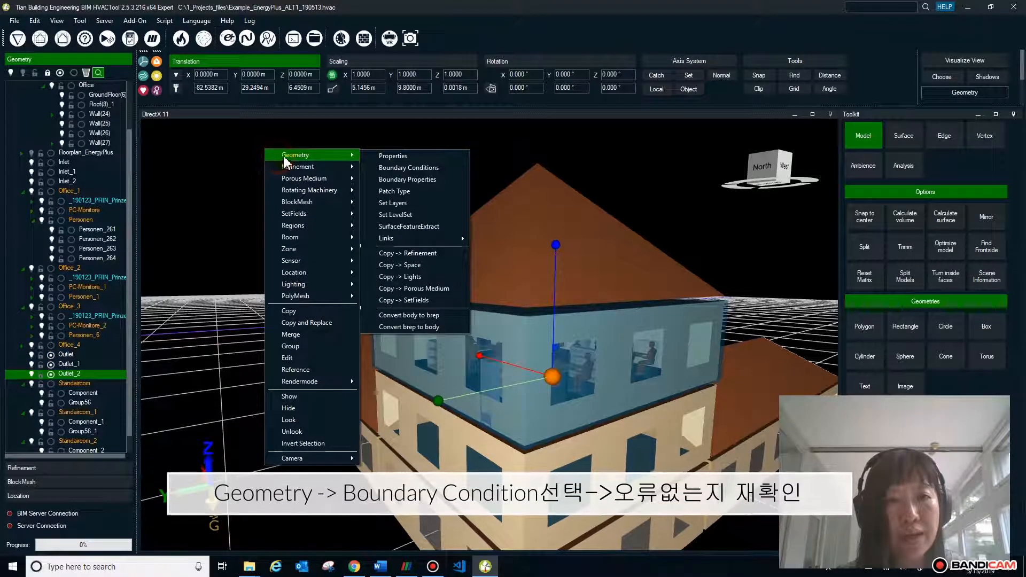
click(373, 167)
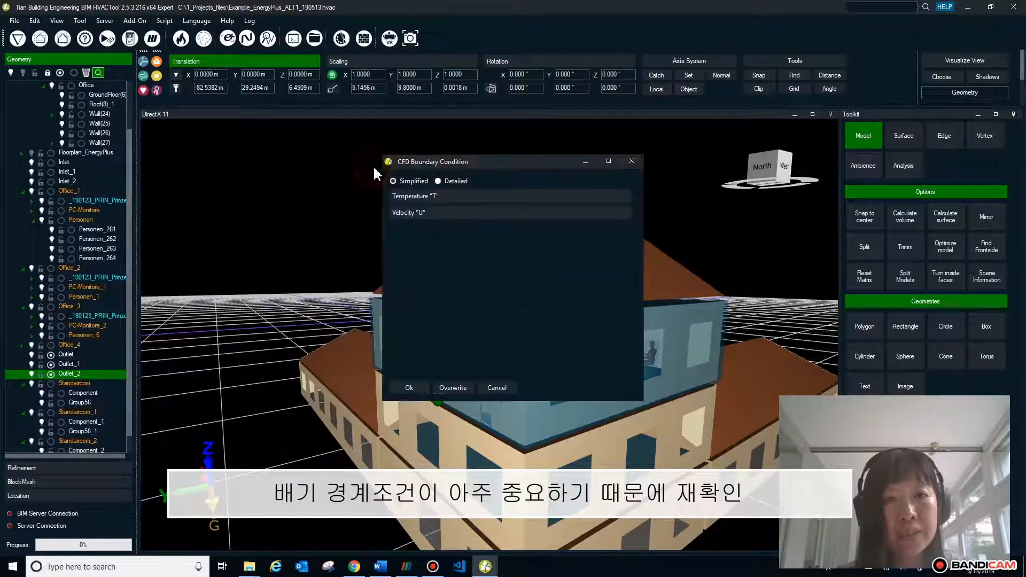
click(333, 76)
Check the outlets' detailed temperature, velocity and dynamic pressure conditions, choose fixedValue for the dynamic pressure, and accept
click(437, 182)
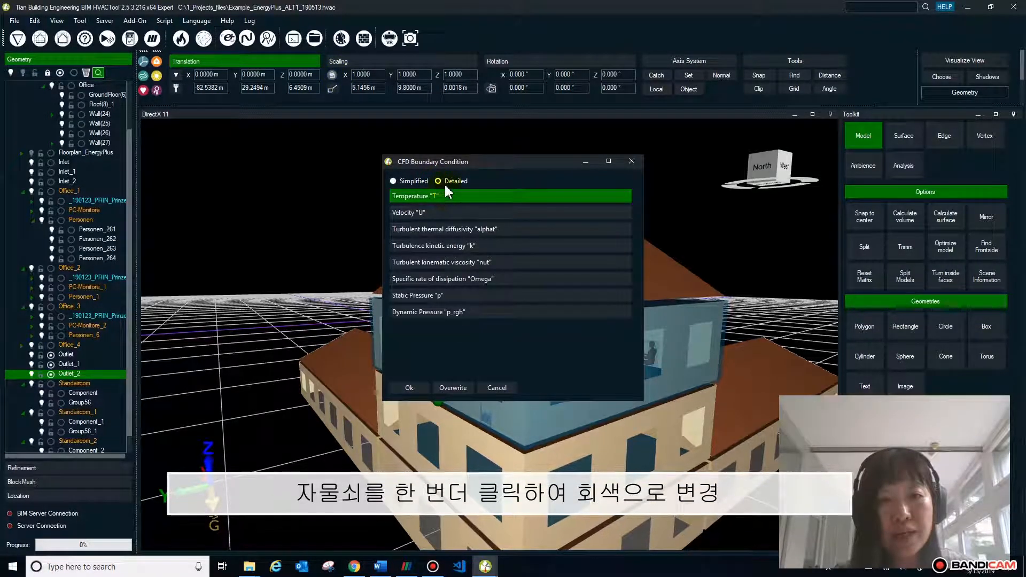
click(458, 201)
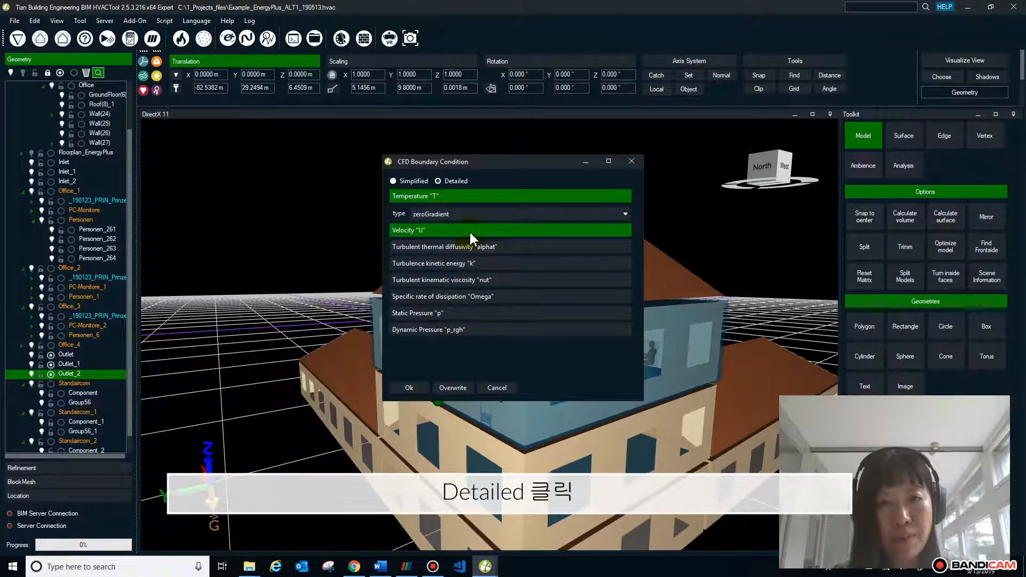
click(469, 229)
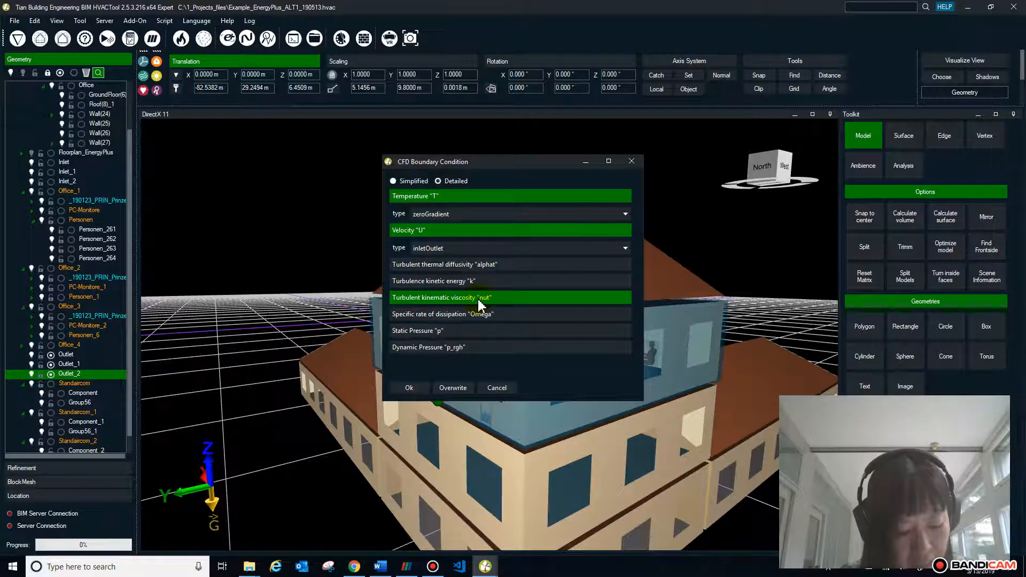
click(452, 348)
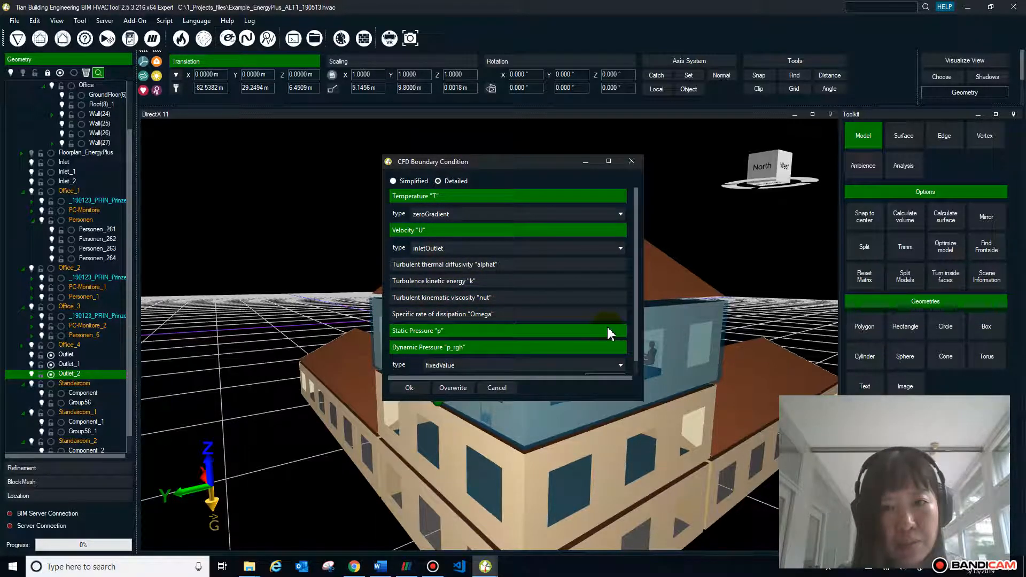
scroll(639, 342, down, 1)
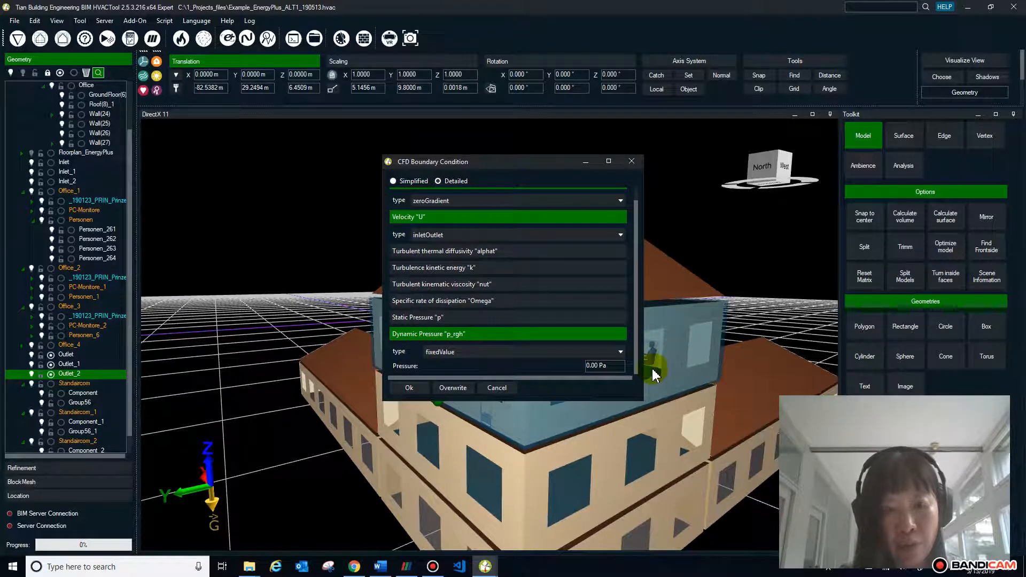
click(517, 350)
click(517, 355)
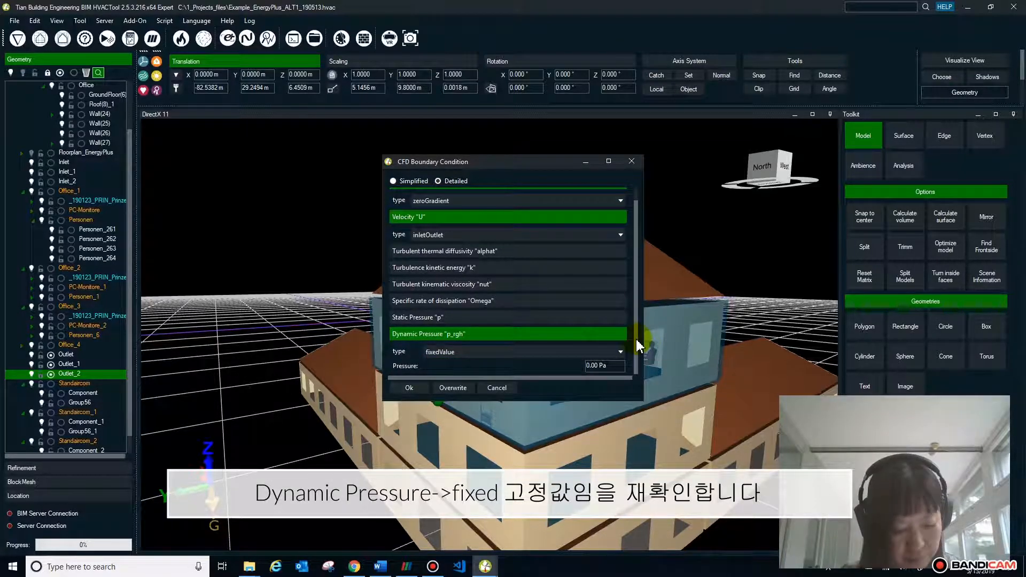
click(406, 388)
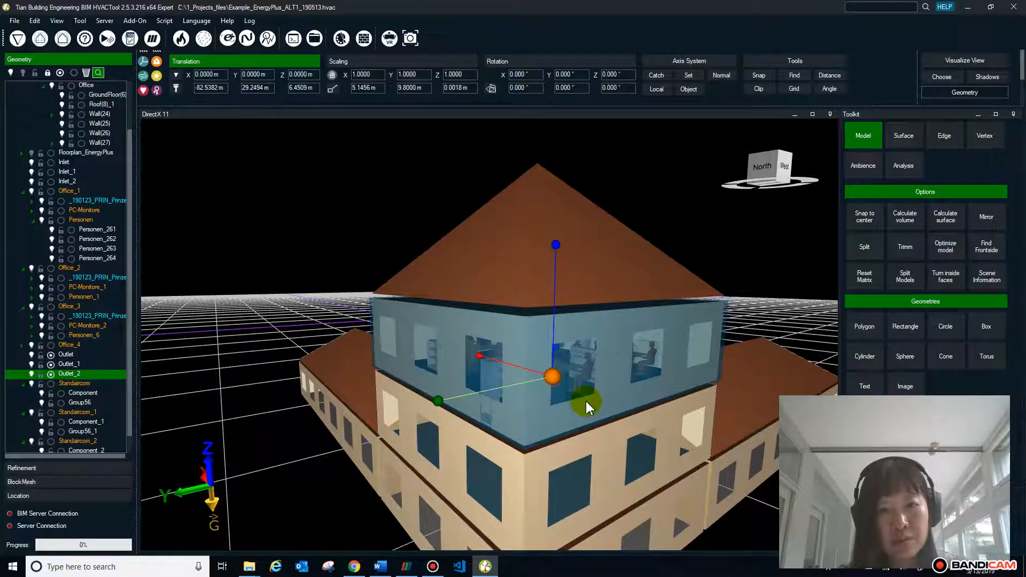
Select the third-floor office's floor, ceiling slab and all four walls from inside the room
scroll(601, 412, up, 2)
scroll(552, 381, up, 2)
scroll(552, 380, down, 3)
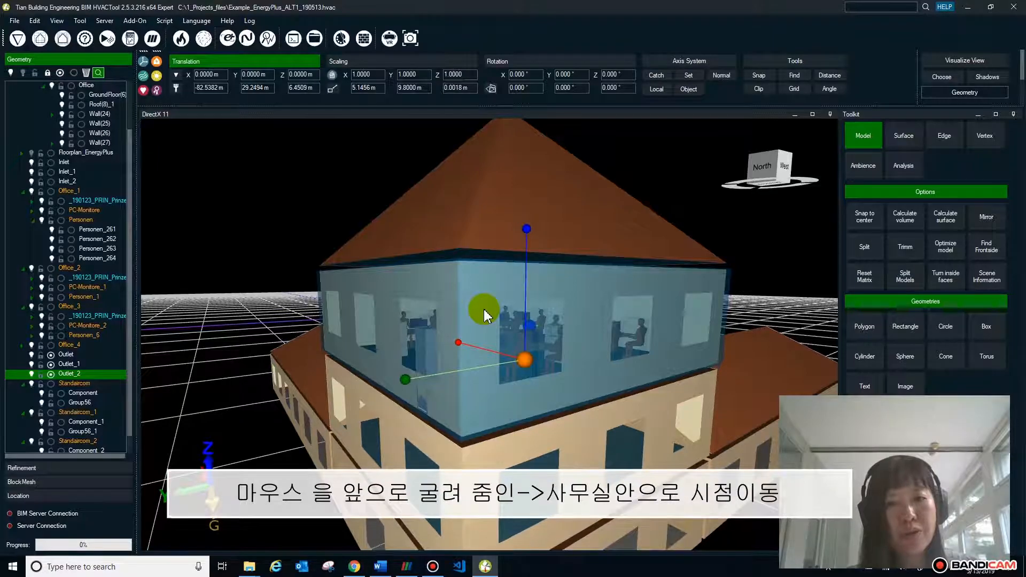
scroll(485, 311, up, 2)
scroll(485, 311, up, 3)
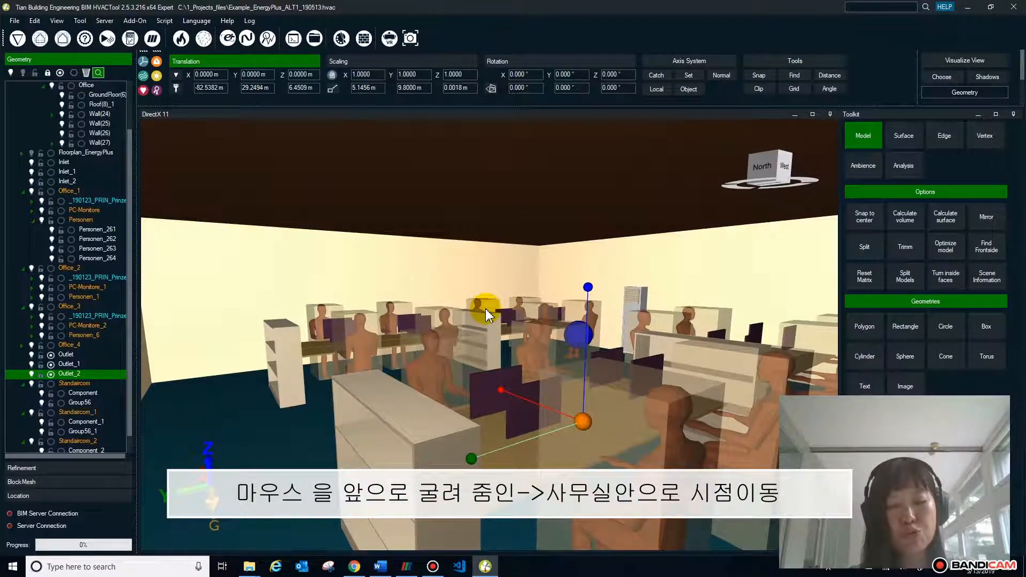
click(275, 432)
ctrl+click(314, 209)
ctrl+click(323, 282)
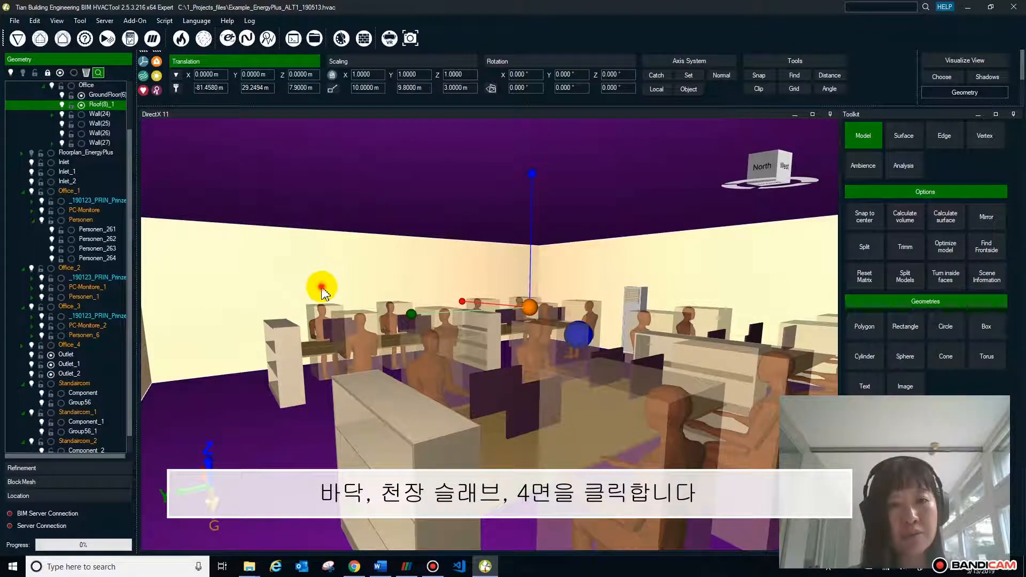
ctrl+click(631, 267)
ctrl+click(238, 361)
drag(238, 361, 747, 316)
ctrl+click(184, 313)
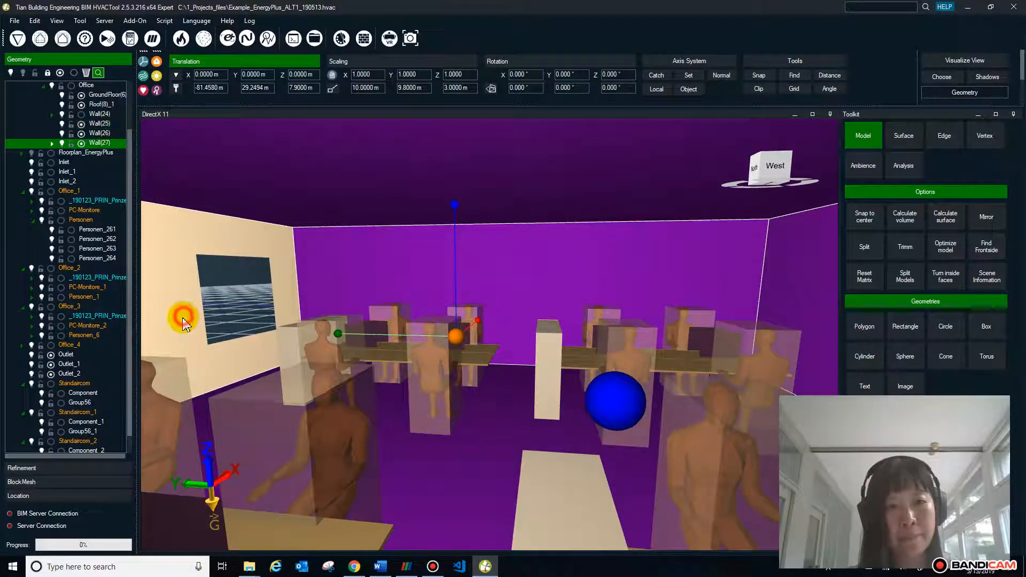
drag(203, 351, 545, 430)
ctrl+click(338, 289)
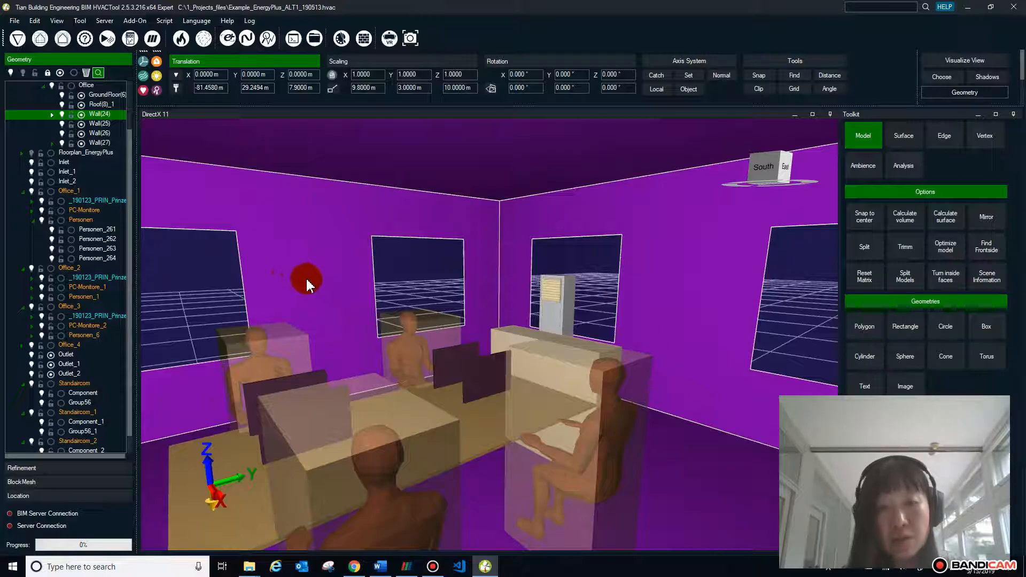
Set the selected surfaces' temperature boundary condition to fixedValue with inside surface temperature mapped from the energy simulation, accept, and clear the selection
right_click(420, 160)
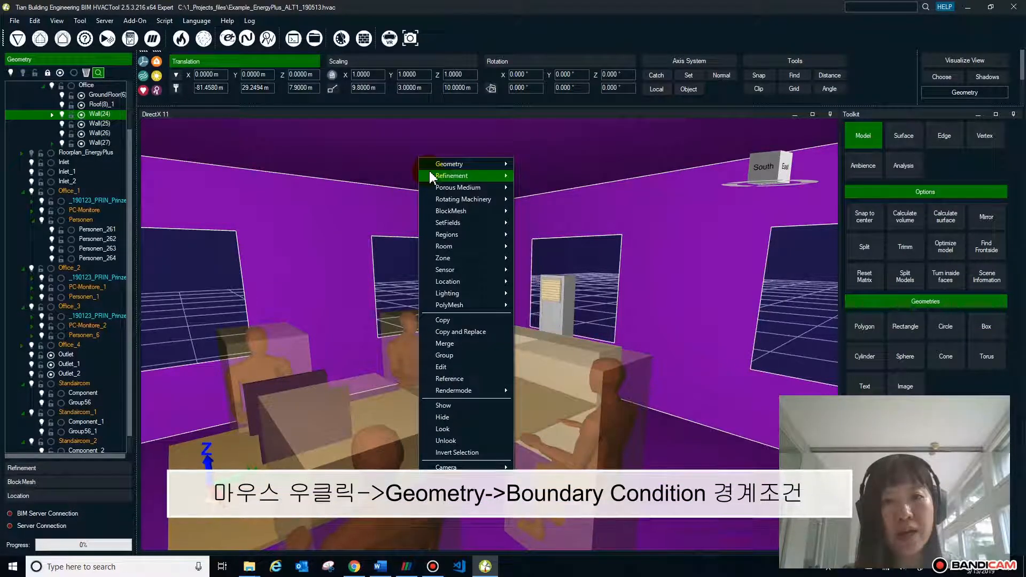
click(441, 166)
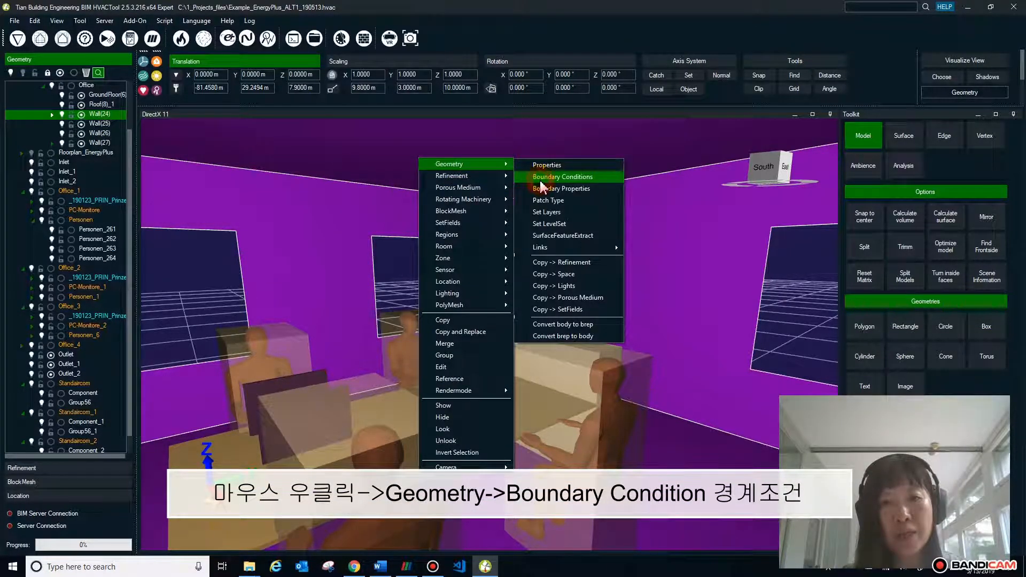
click(541, 178)
click(517, 195)
click(521, 230)
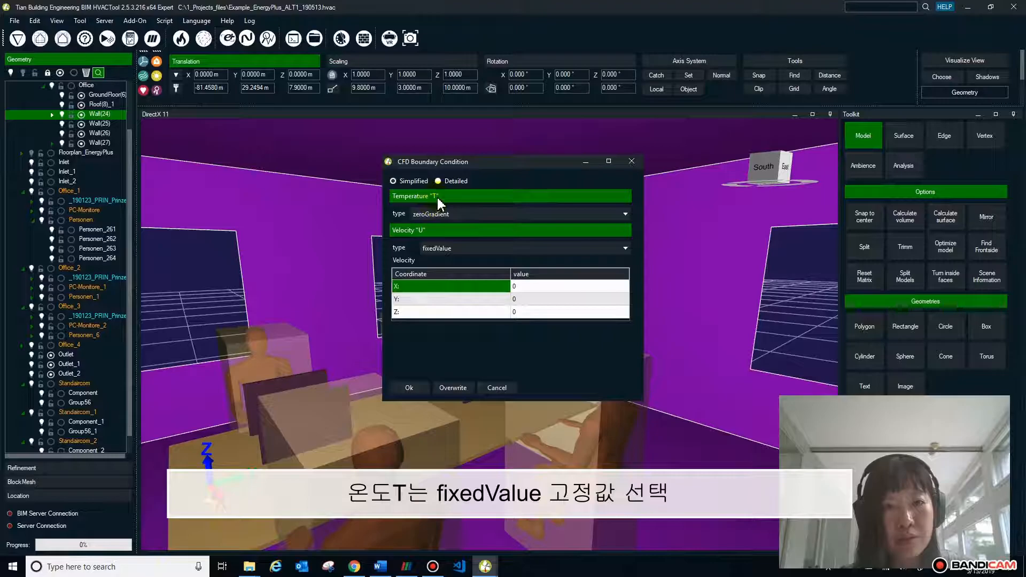
click(444, 212)
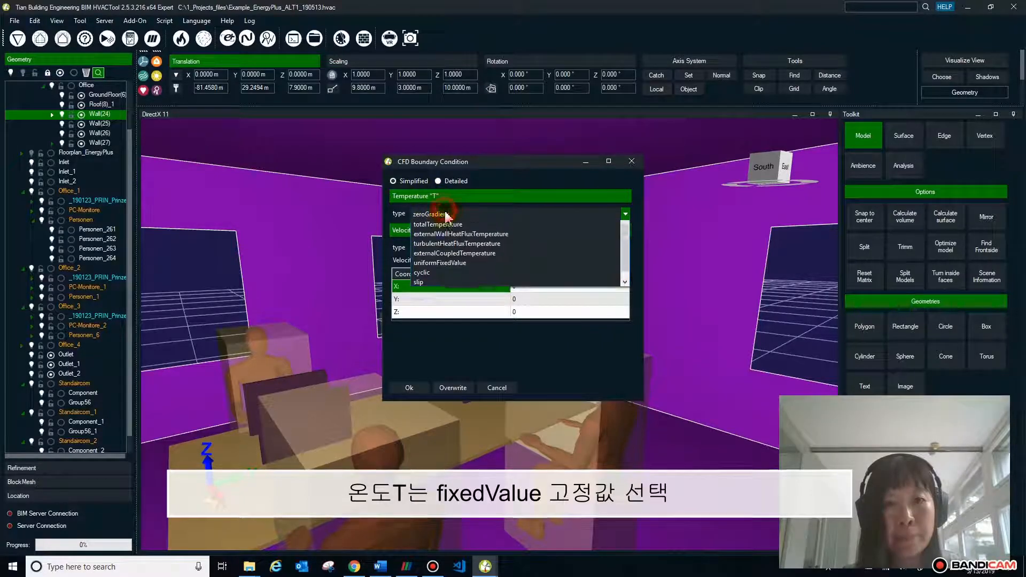
click(448, 226)
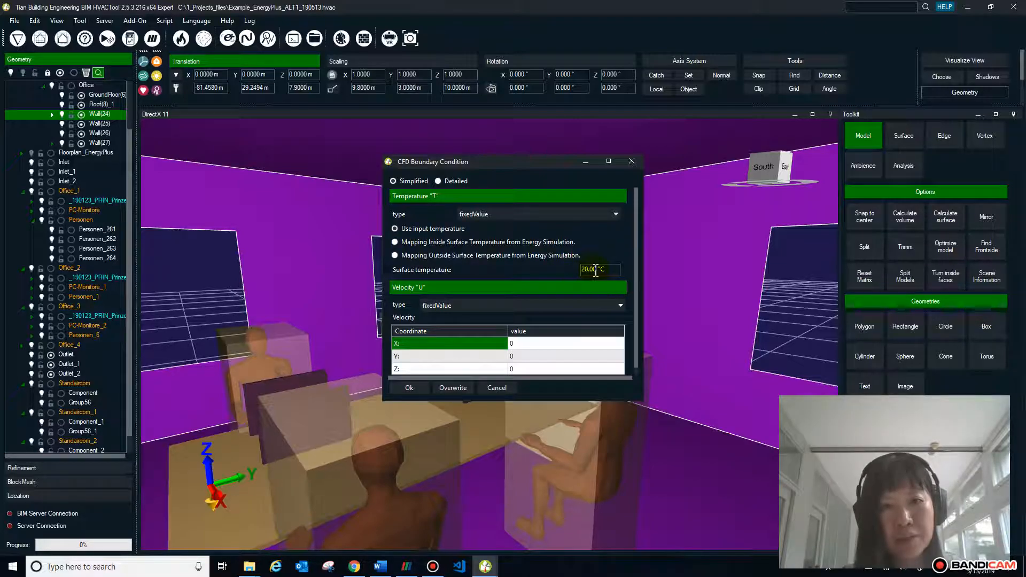
click(394, 242)
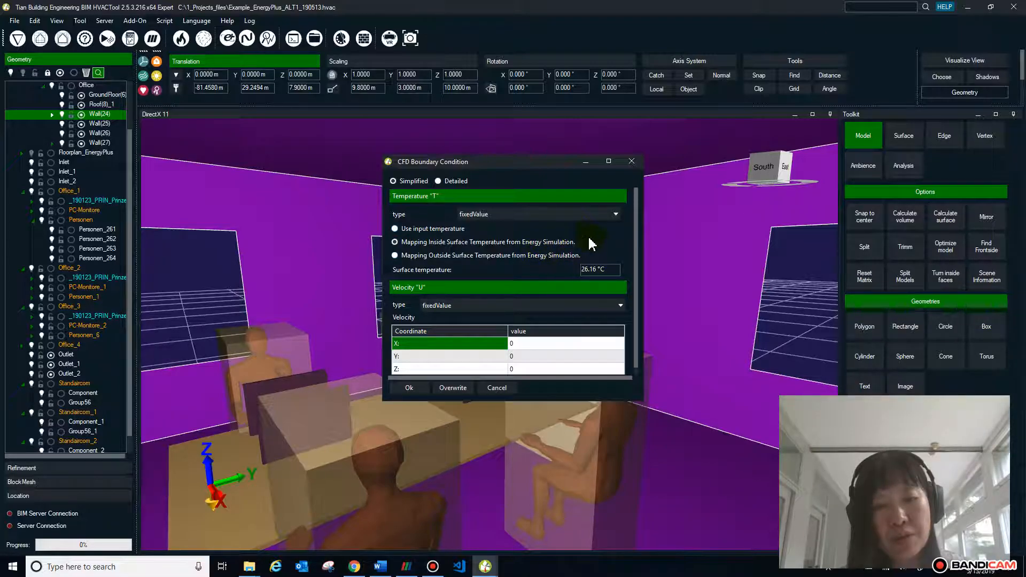
double_click(601, 270)
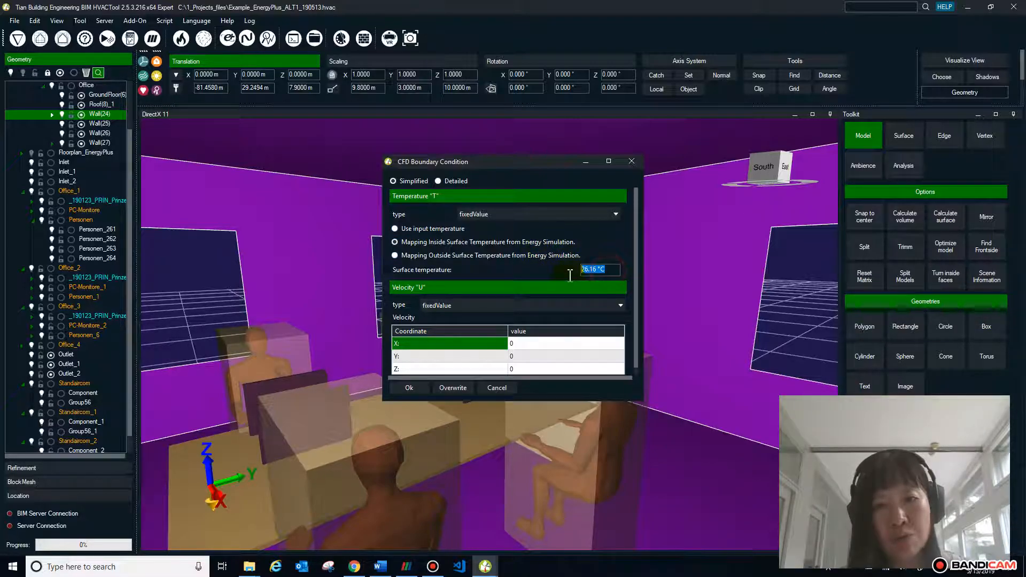
click(409, 389)
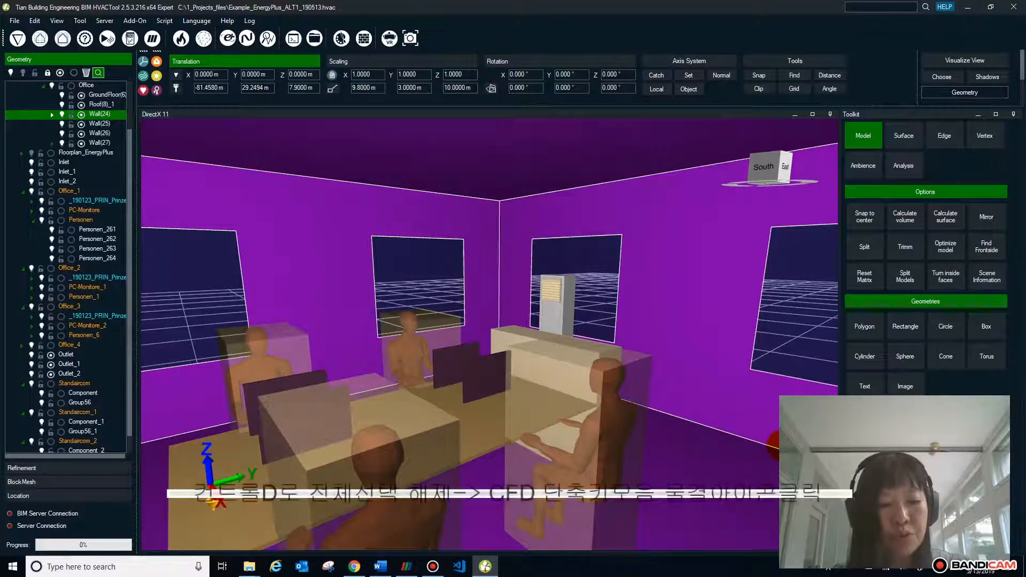
key(ctrl+d)
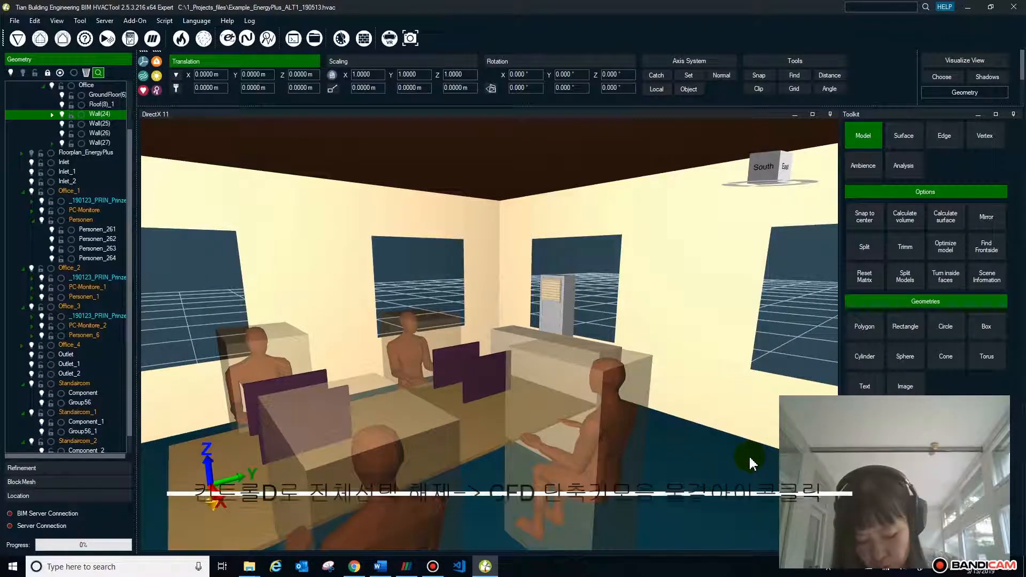
Open the SnappyHexMesh settings of the CFD setup and look through the castellatedMesh parameters
click(142, 76)
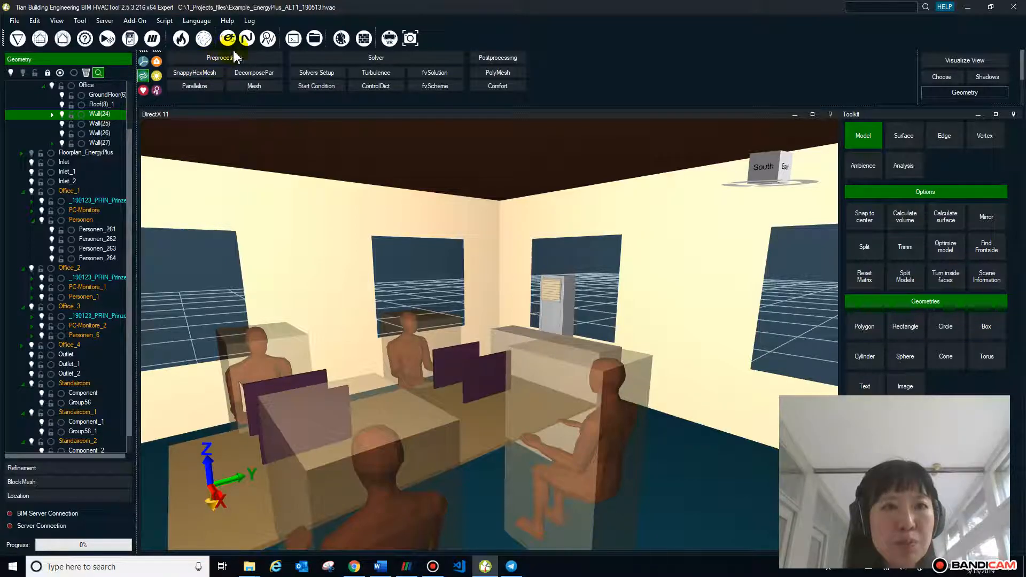
click(203, 76)
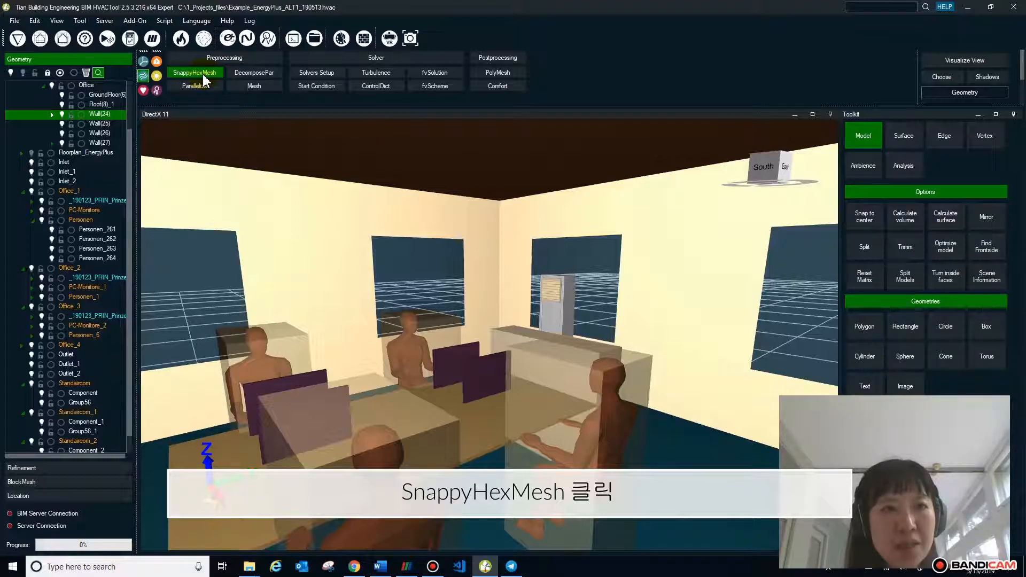
click(203, 76)
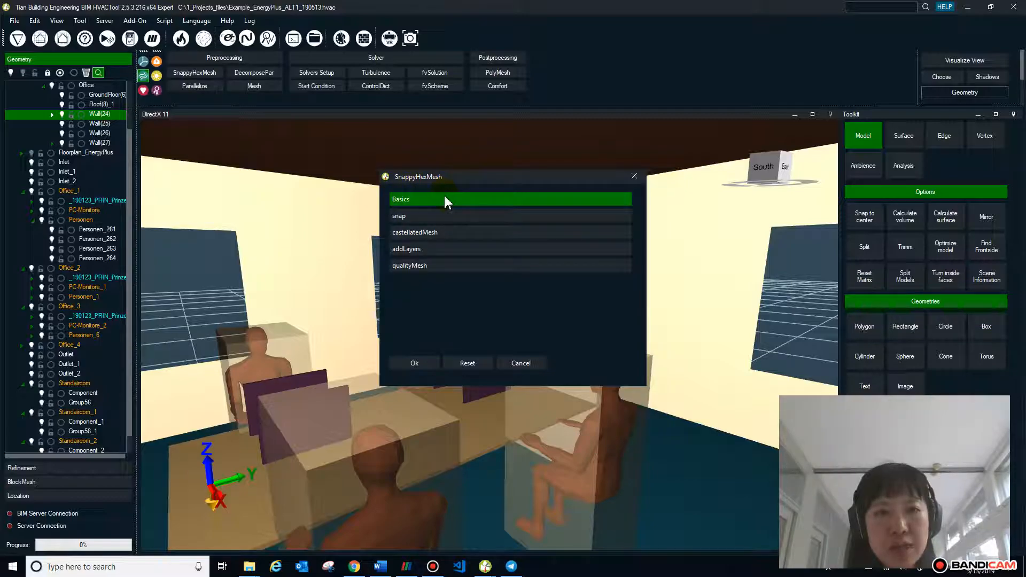
click(410, 235)
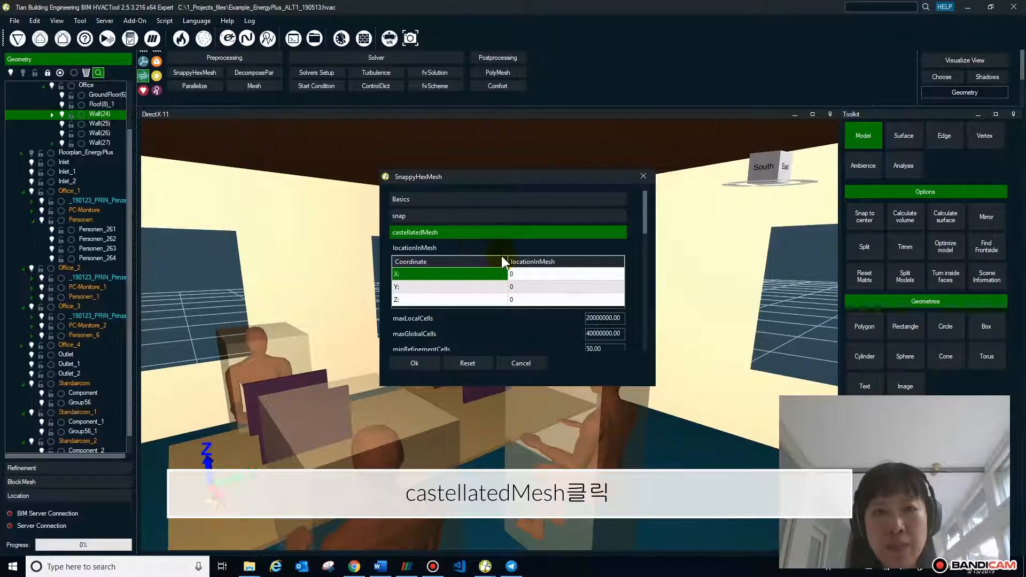
scroll(502, 265, down, 2)
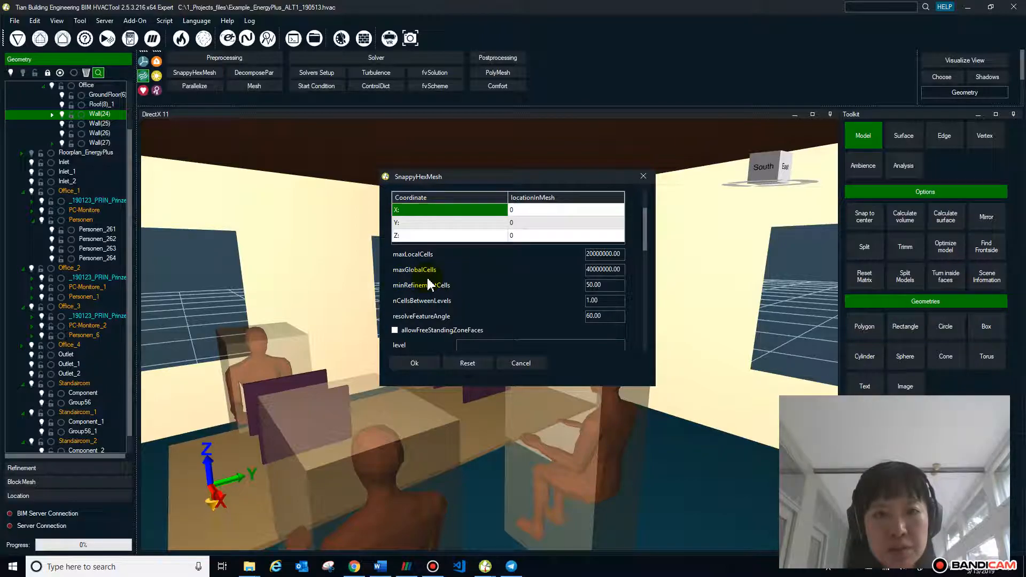
scroll(430, 284, down, 2)
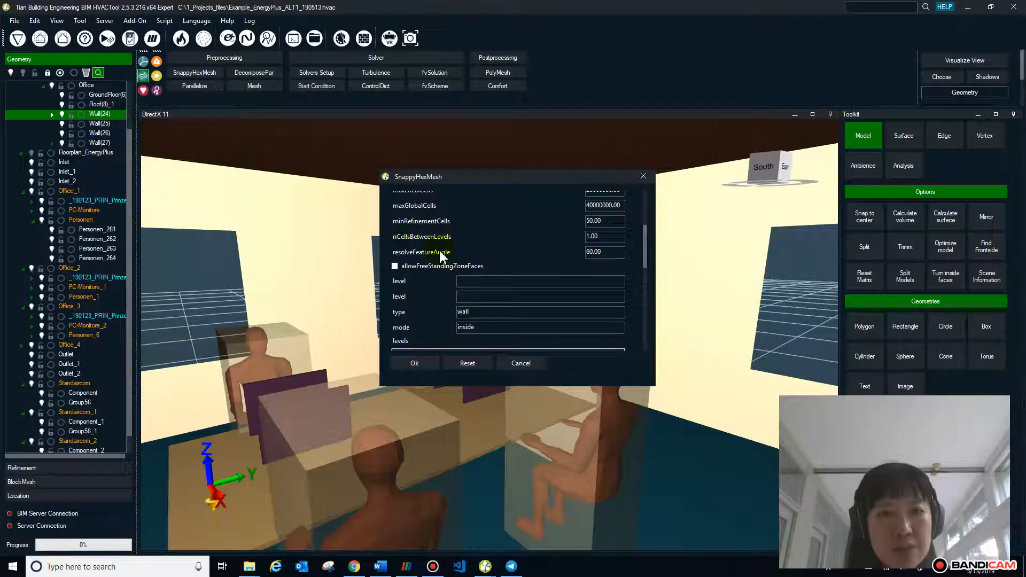
scroll(441, 256, up, 2)
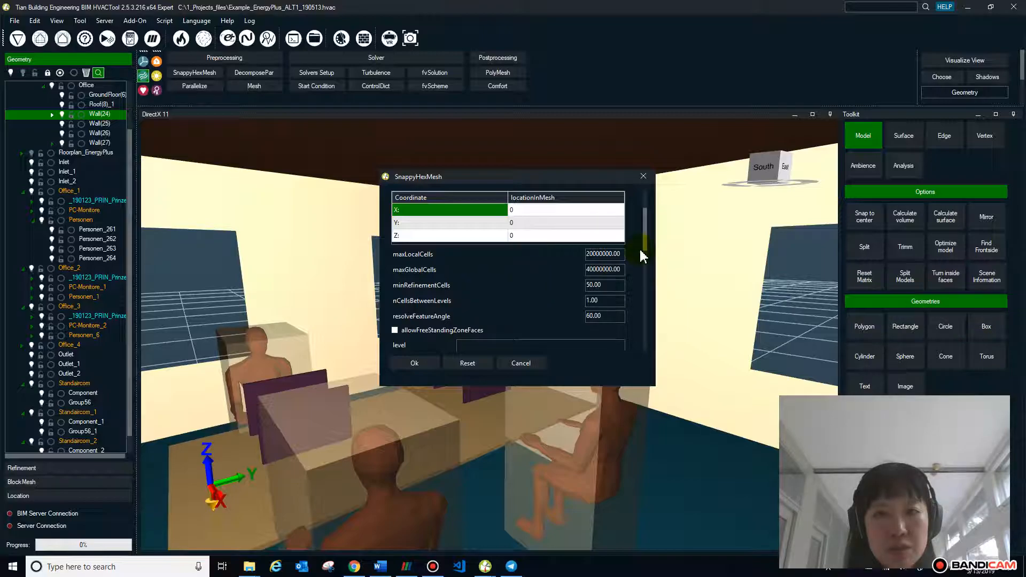
scroll(646, 239, down, 2)
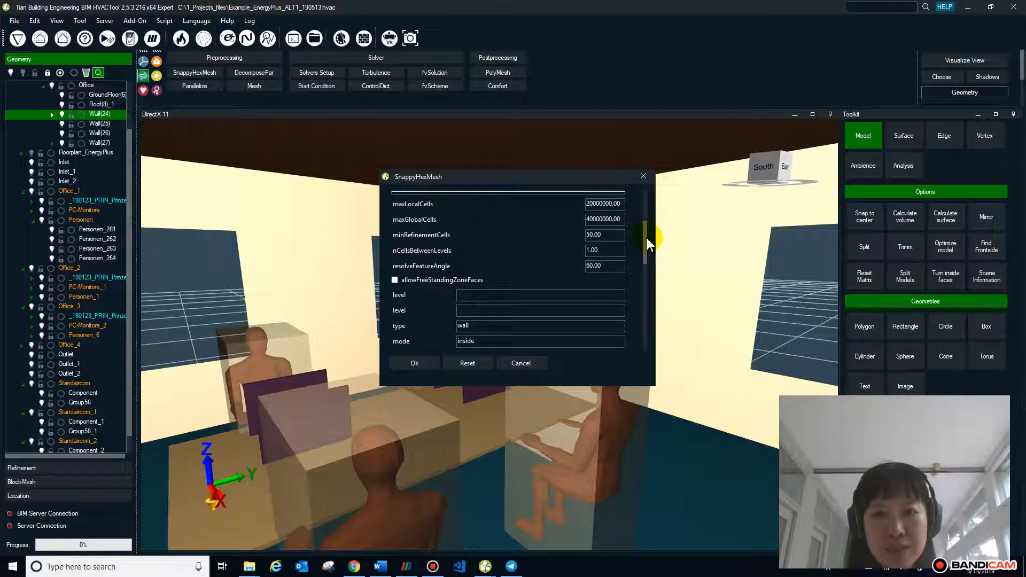
scroll(636, 243, up, 2)
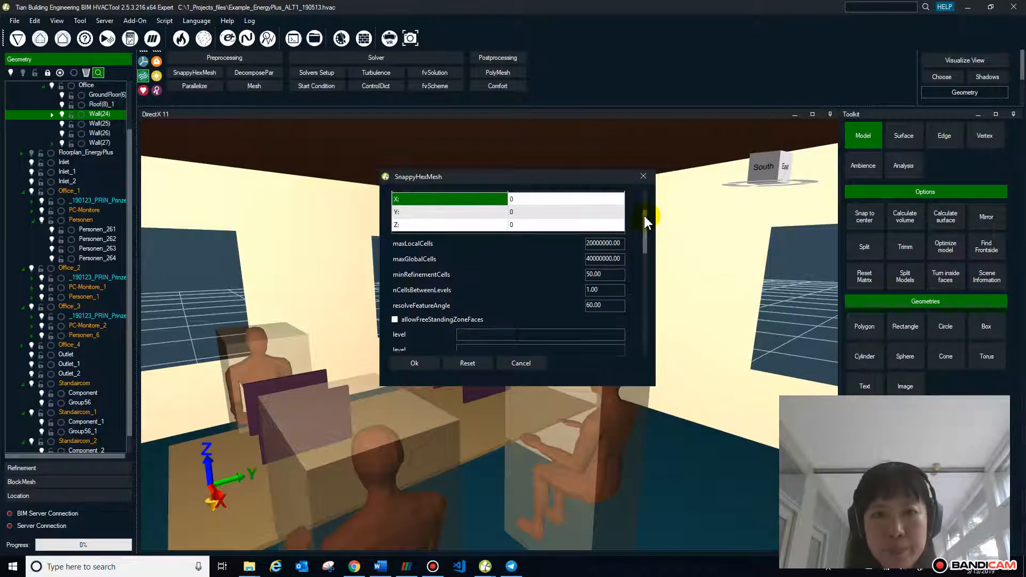
Set maxLocalCells to 25000000 and maxGlobalCells to 35000000 for the castellated mesh, and accept the SnappyHexMesh settings
click(596, 250)
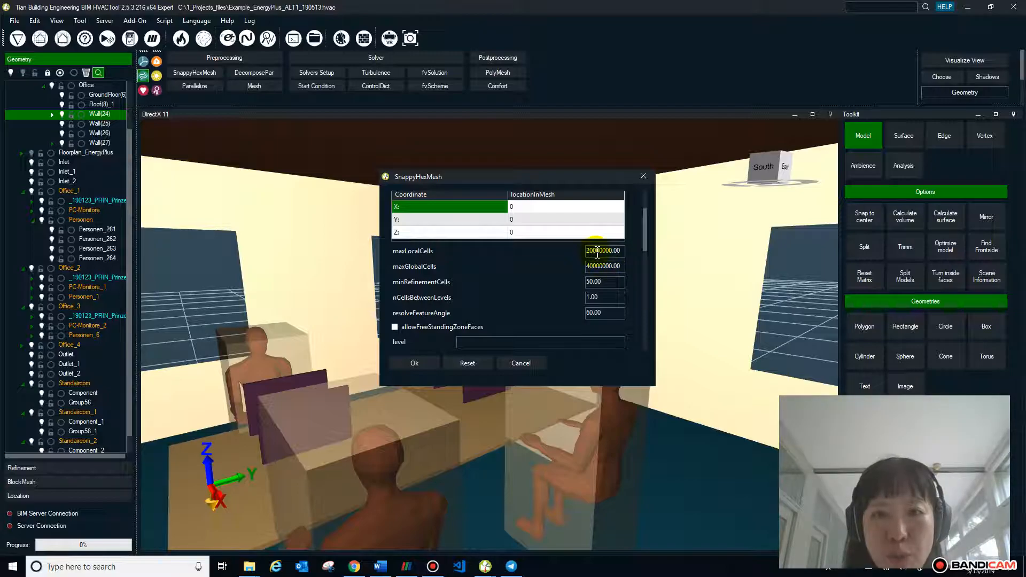
drag(594, 250, 590, 249)
text(5)
drag(595, 267, 585, 267)
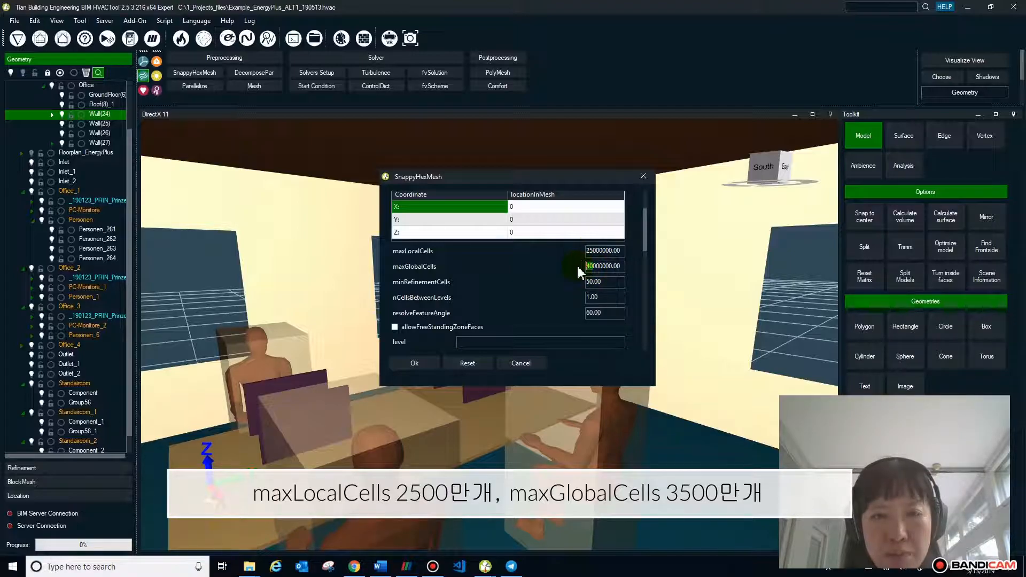
text(35)
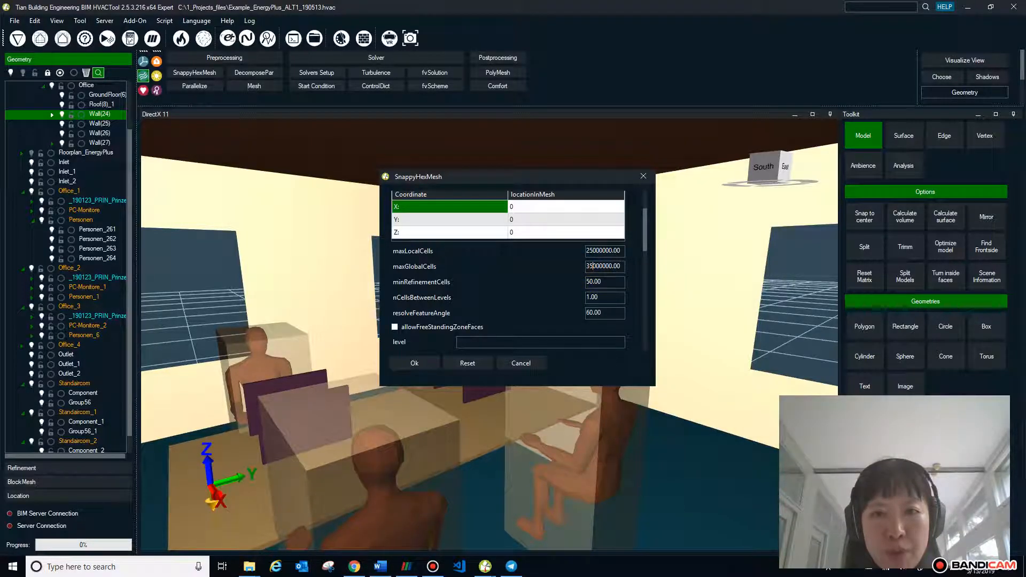
drag(607, 298, 586, 298)
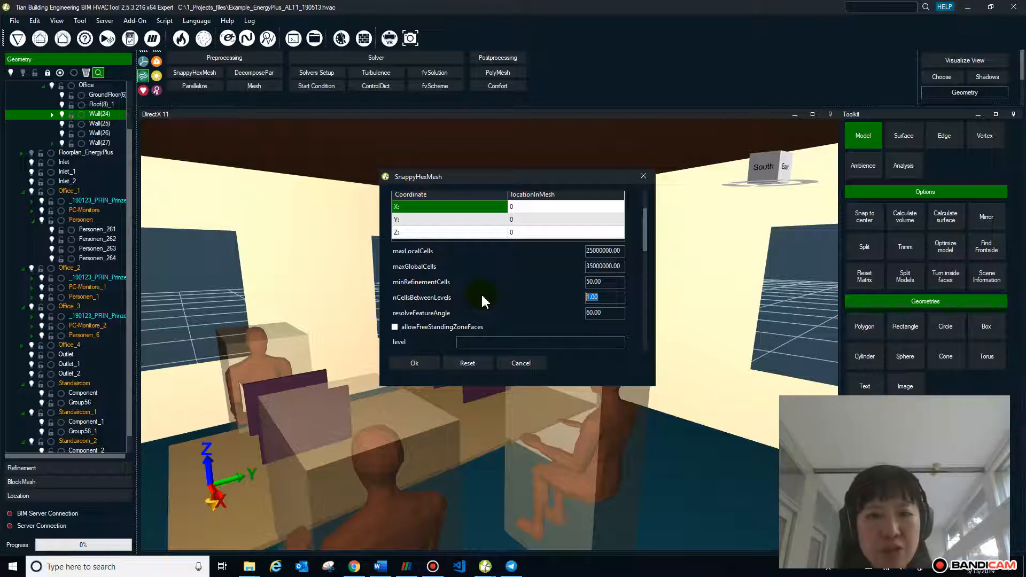
drag(604, 298, 549, 295)
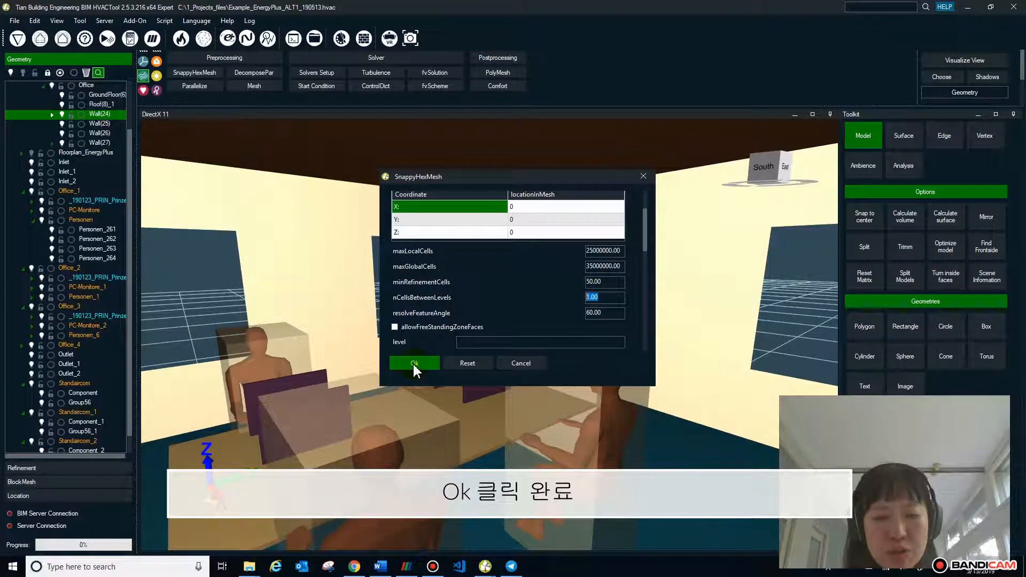
click(414, 365)
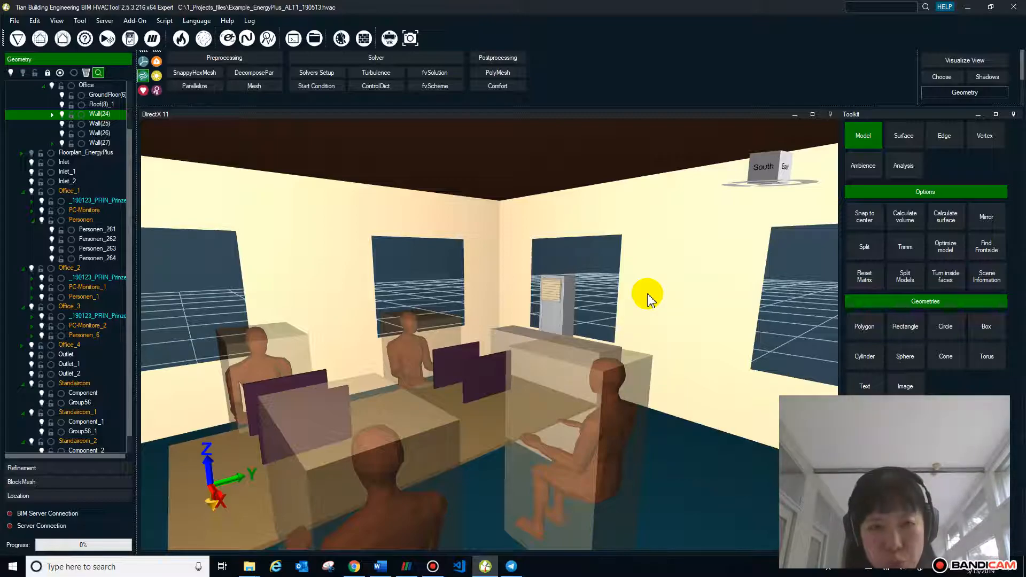
Set the initial temperature T in the solver's start conditions to 26 °C and accept
click(319, 89)
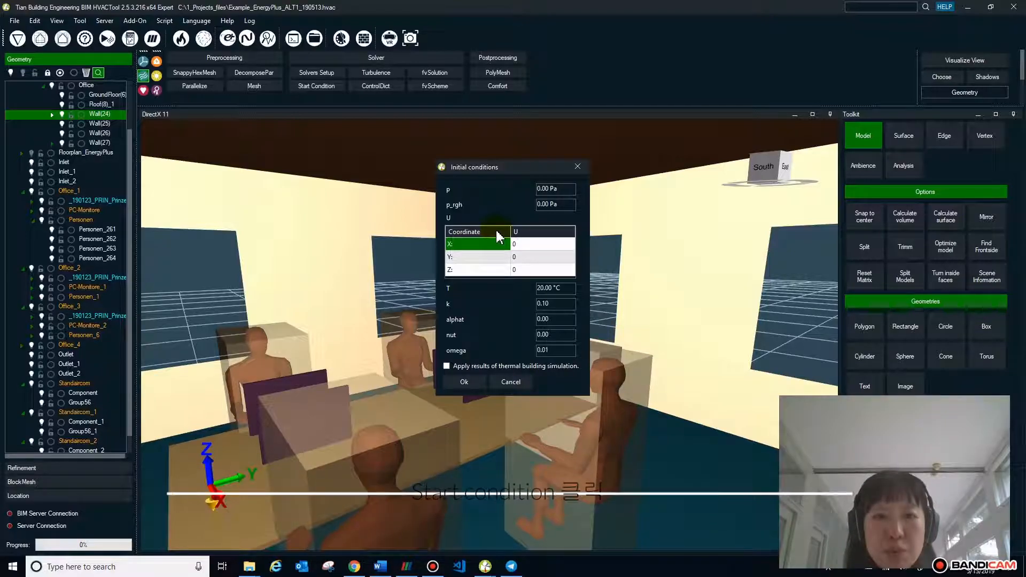
double_click(541, 289)
text(26)
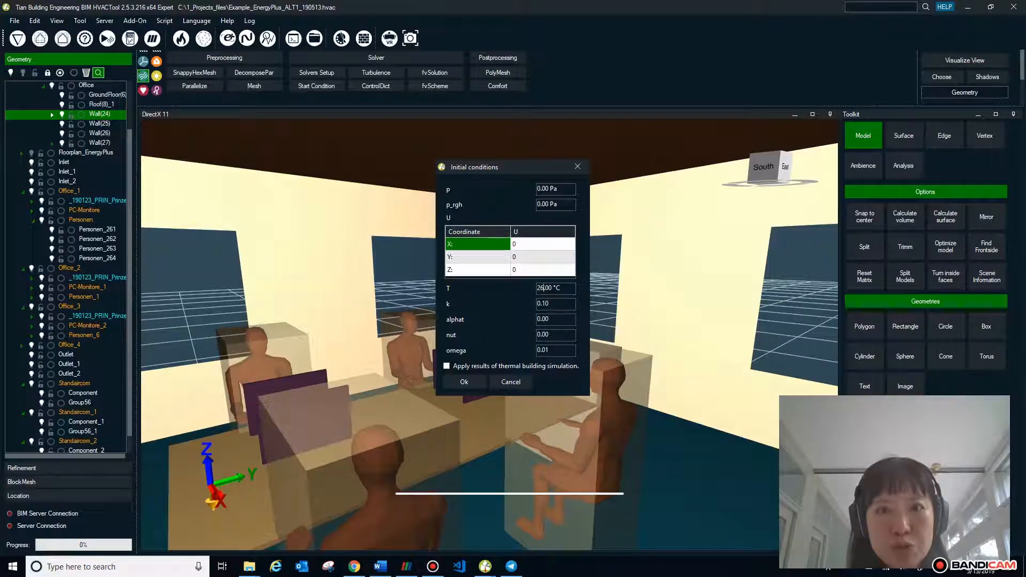
click(464, 382)
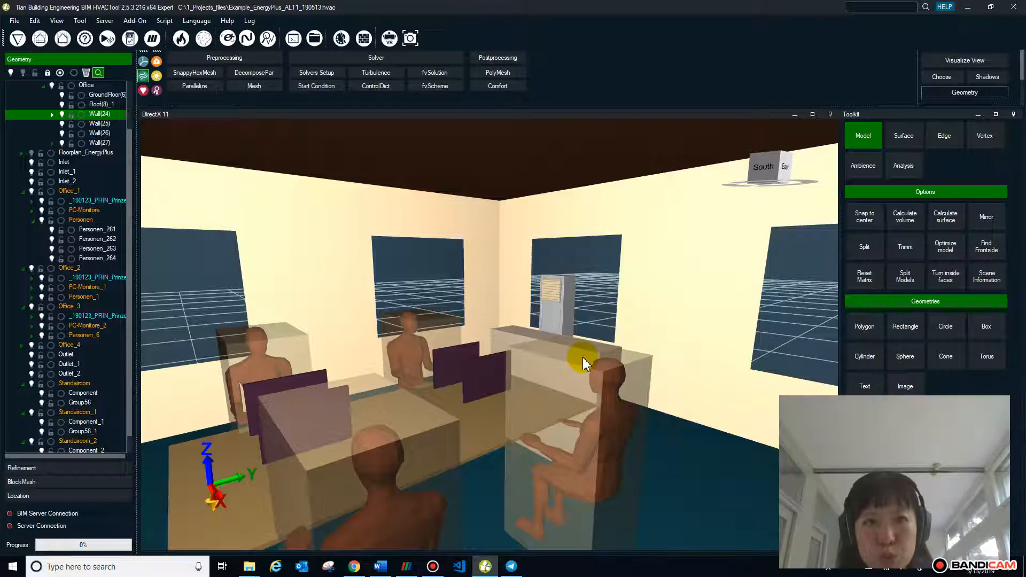
Open the solver setup and choose OpenFOAM1812 as the CFD application
click(324, 75)
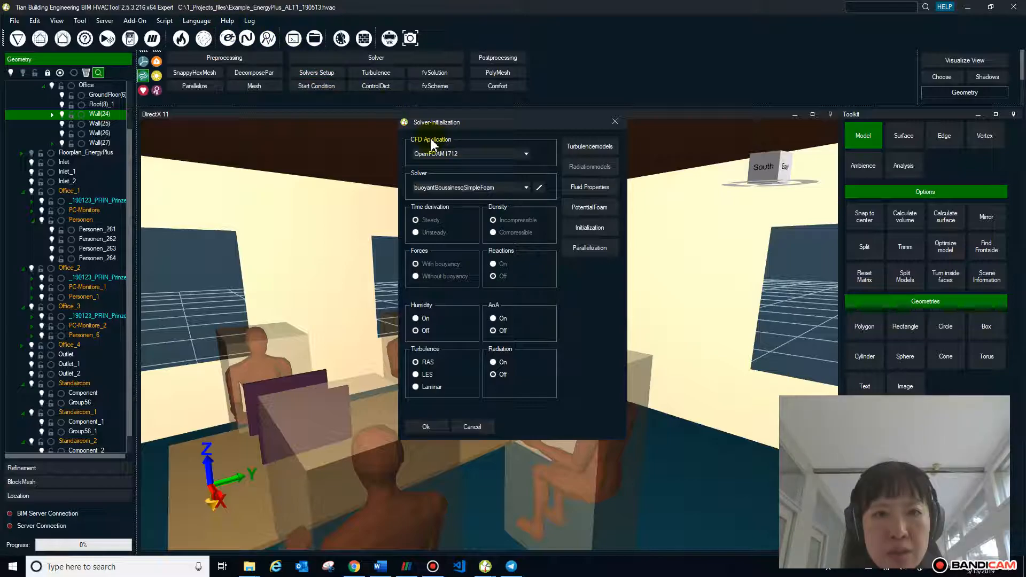
click(453, 154)
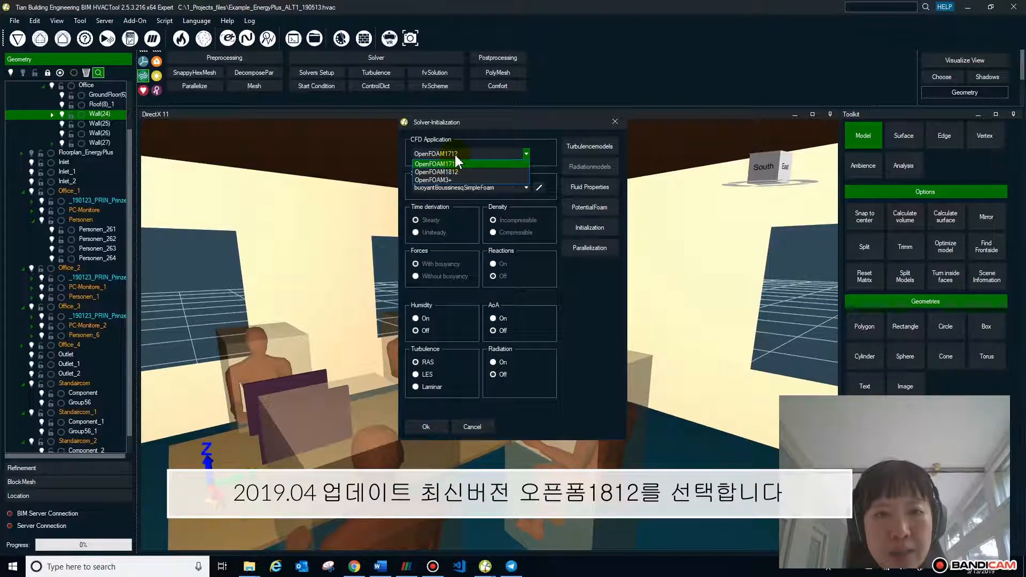
click(436, 171)
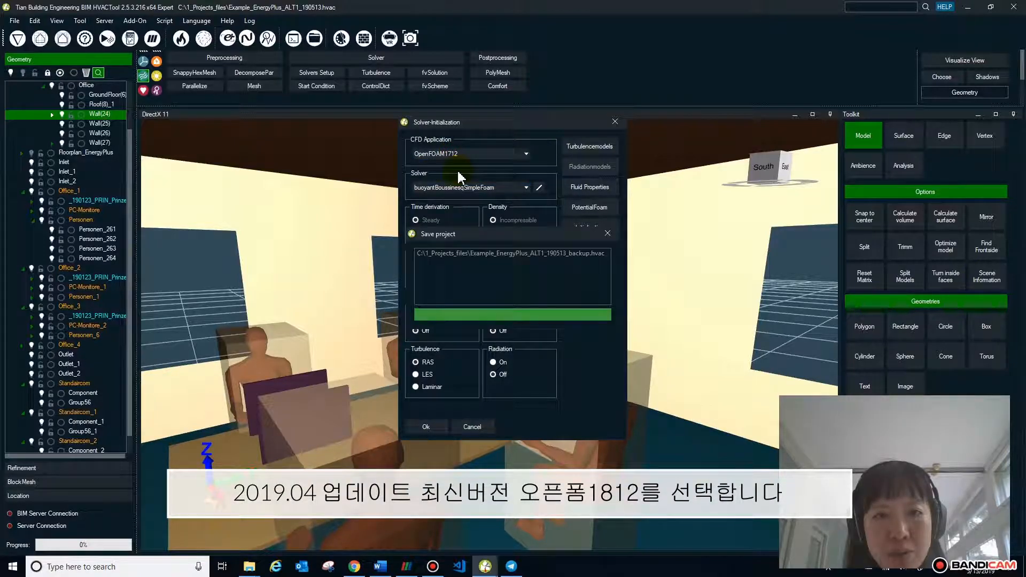
click(460, 157)
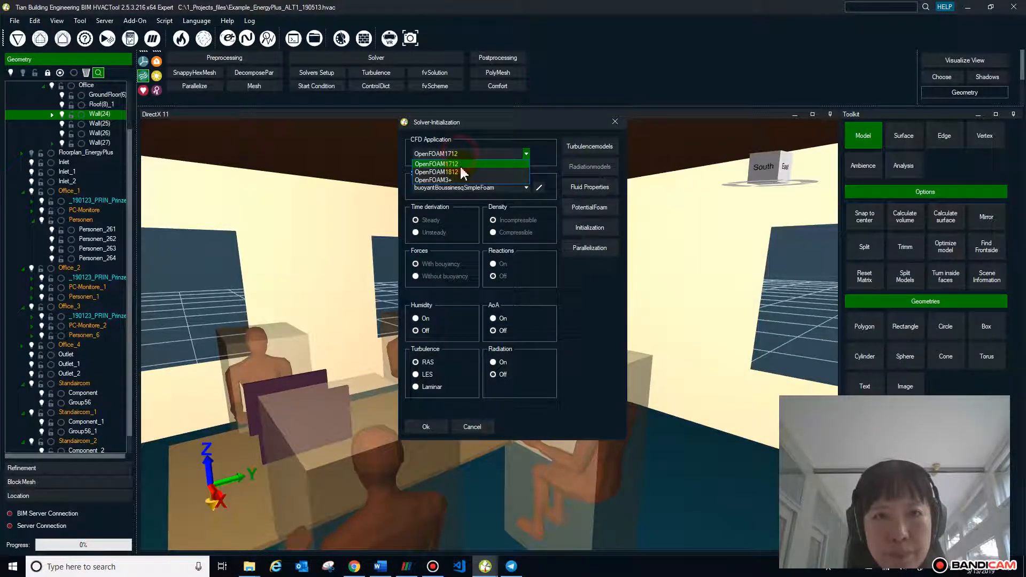
click(470, 171)
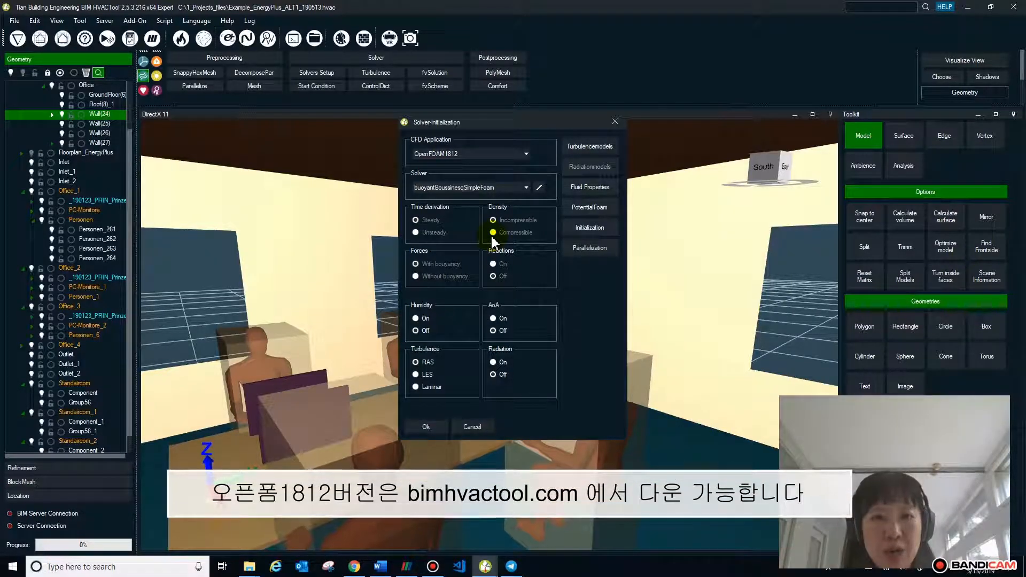
Switch to Chrome, open the OpenFOAM Version 1812 Update 1 download page on bimhvactool.com, and return to BIM HVACTool
click(354, 567)
click(85, 10)
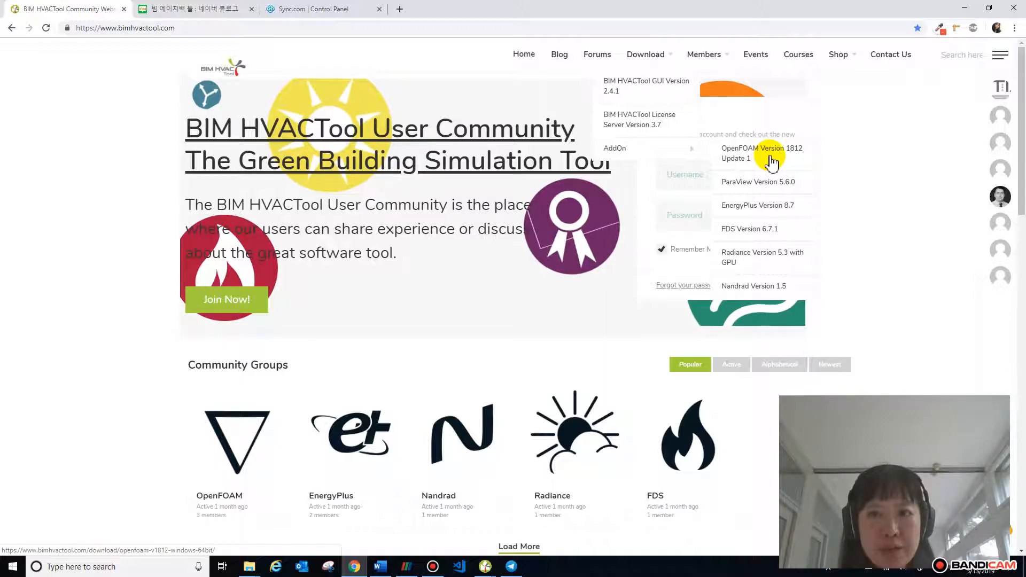
click(772, 160)
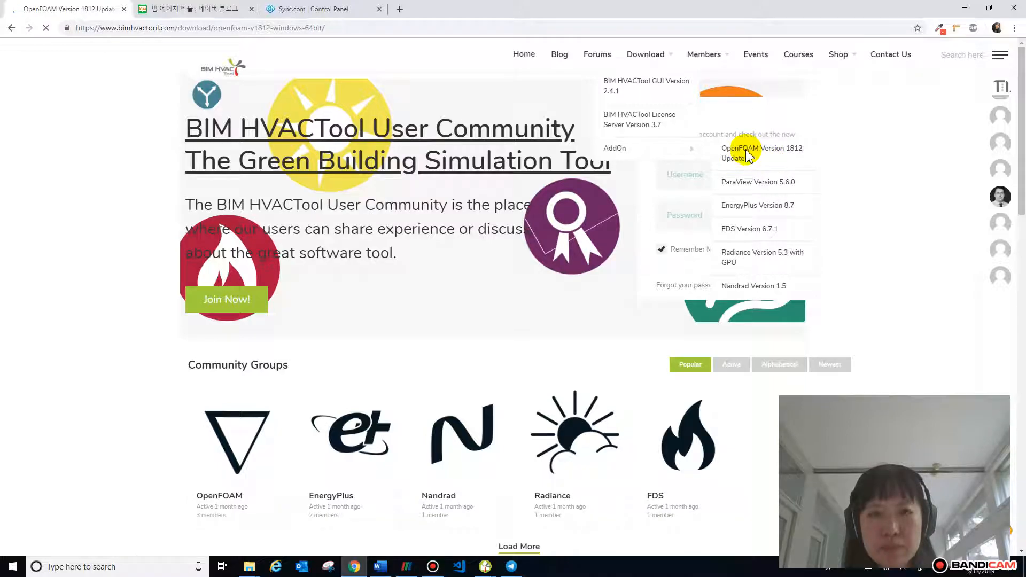
click(485, 566)
click(486, 541)
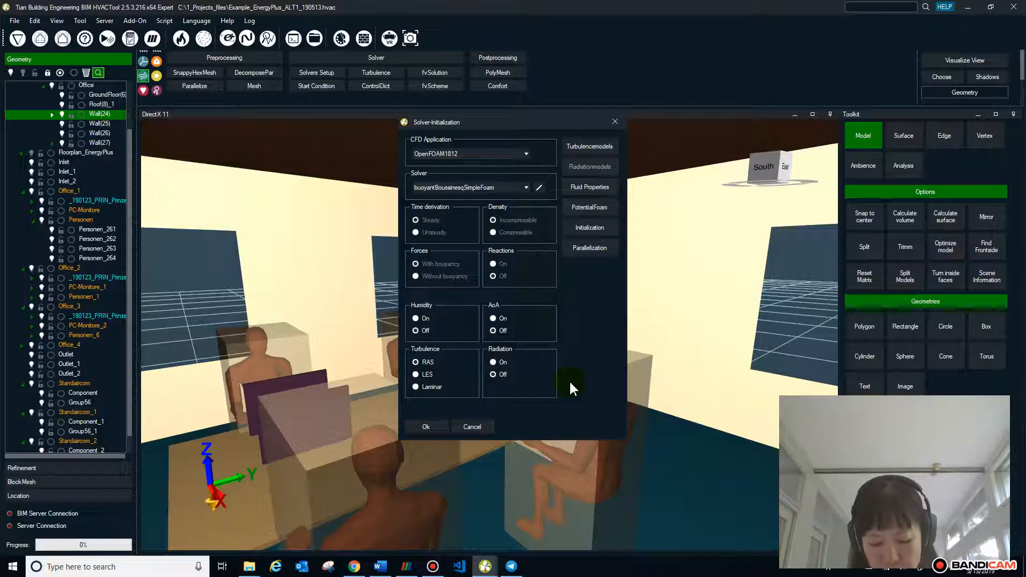
Keep buoyantBoussinesqSimpleFoam as the solver, accept the solver setup, and agree to adjust the boundary conditions to it
click(490, 190)
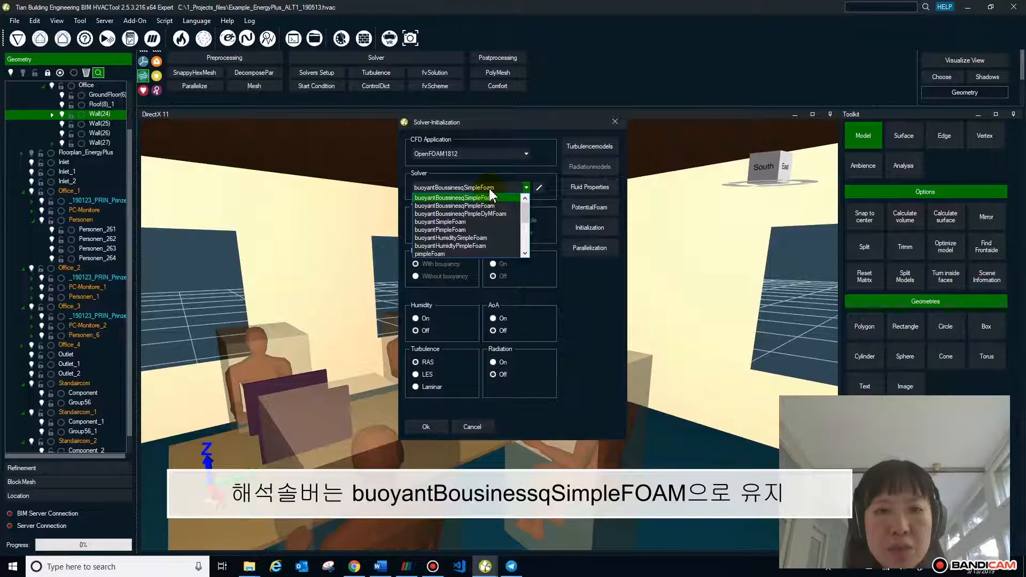
click(492, 197)
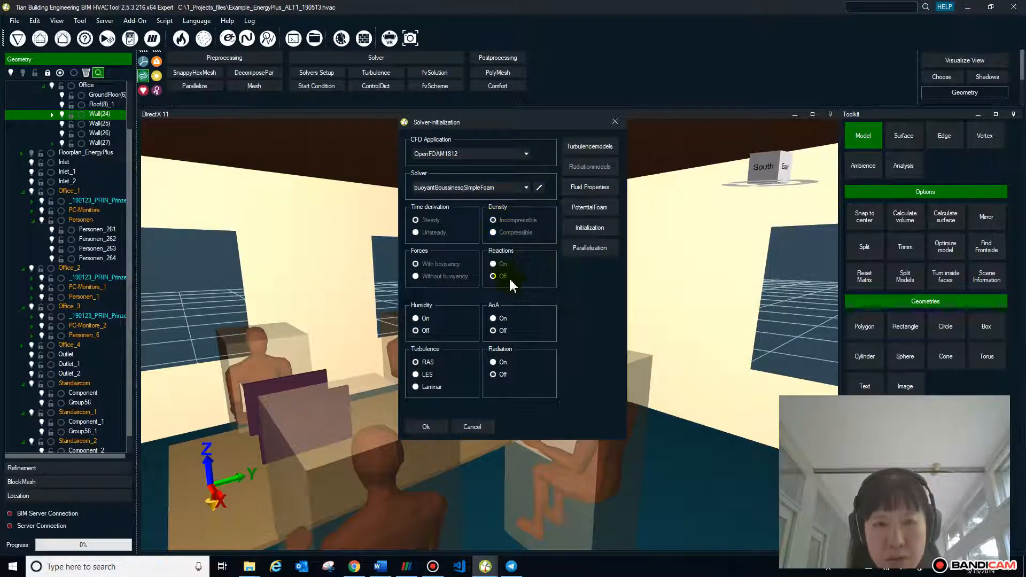
click(424, 427)
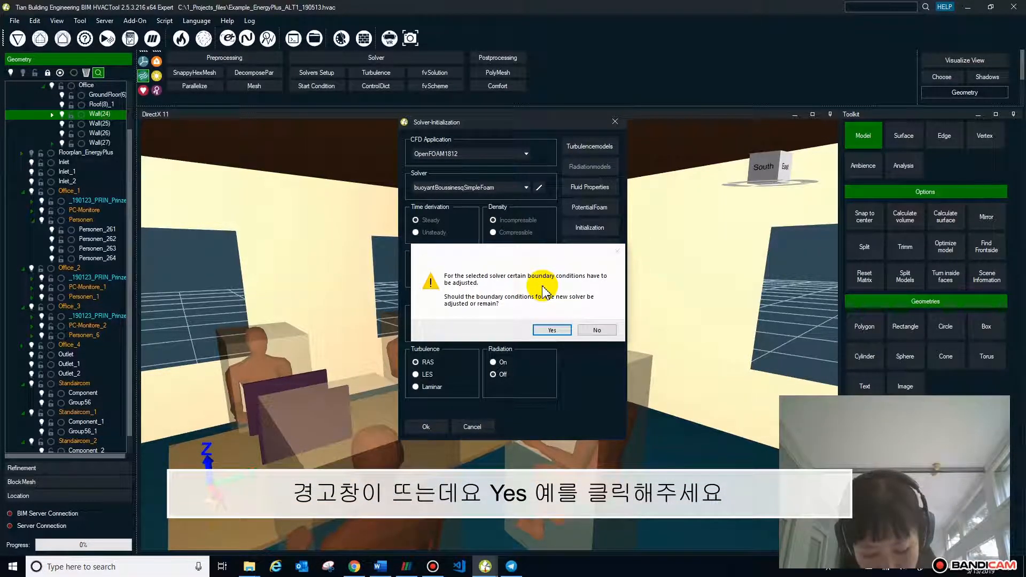
click(547, 329)
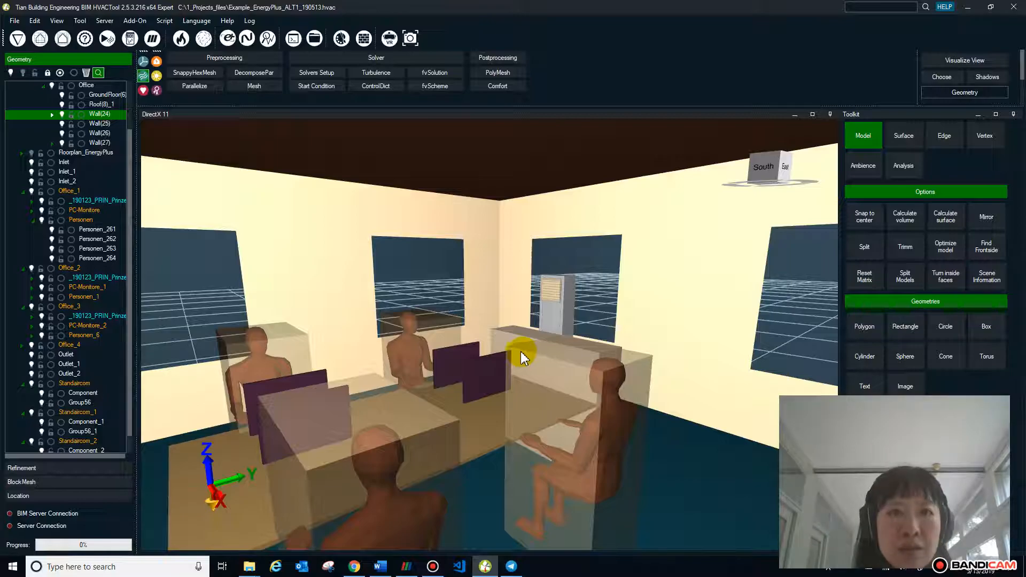
Change the p_rgh solver in the fvSolution settings to GAMG and accept
click(431, 76)
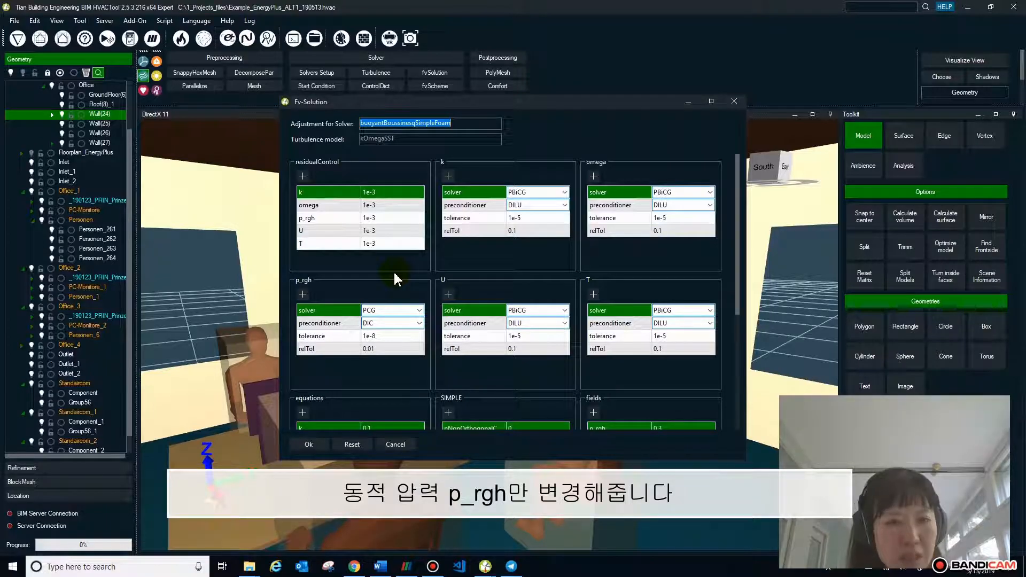
click(393, 312)
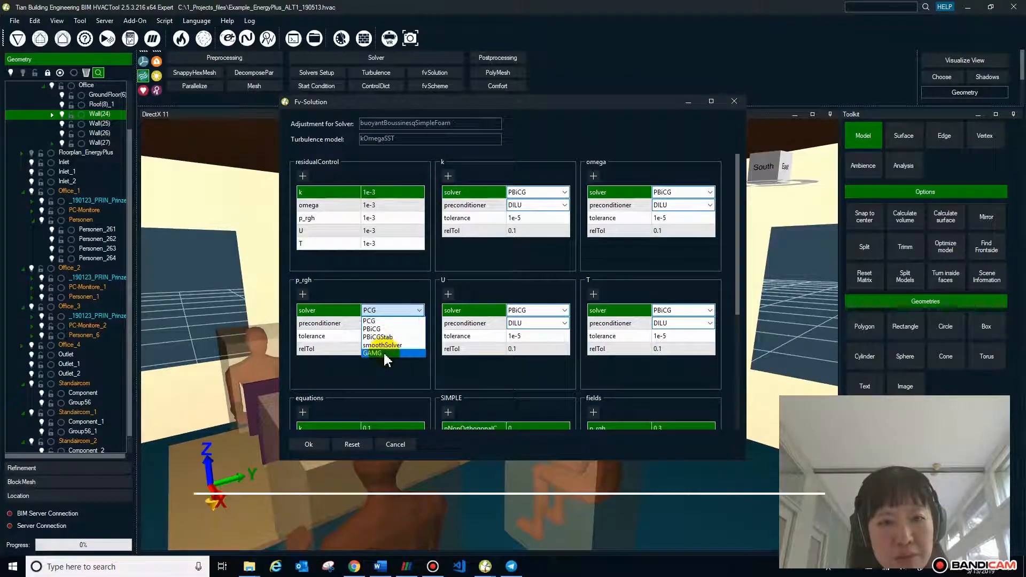
click(386, 355)
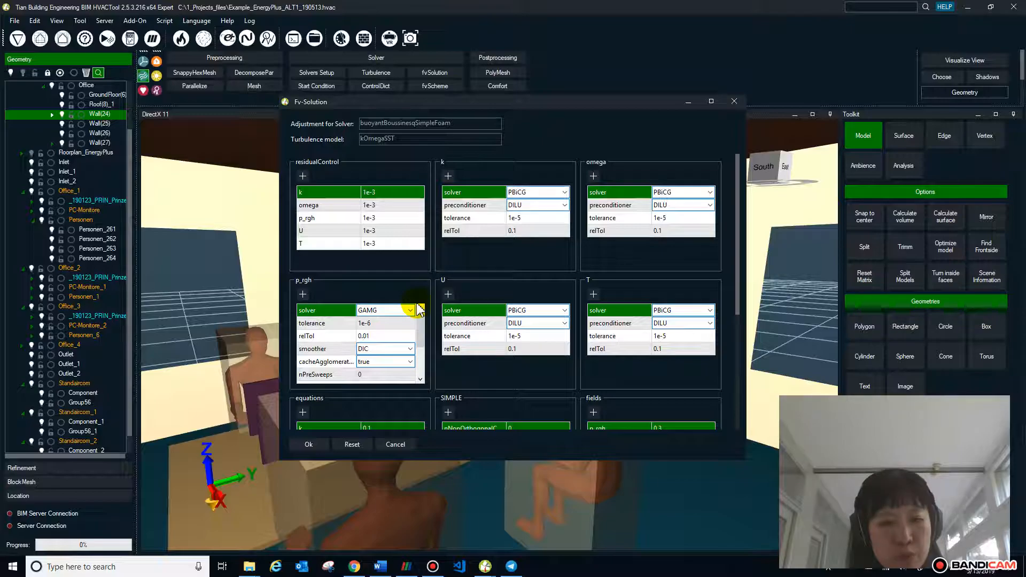
click(308, 445)
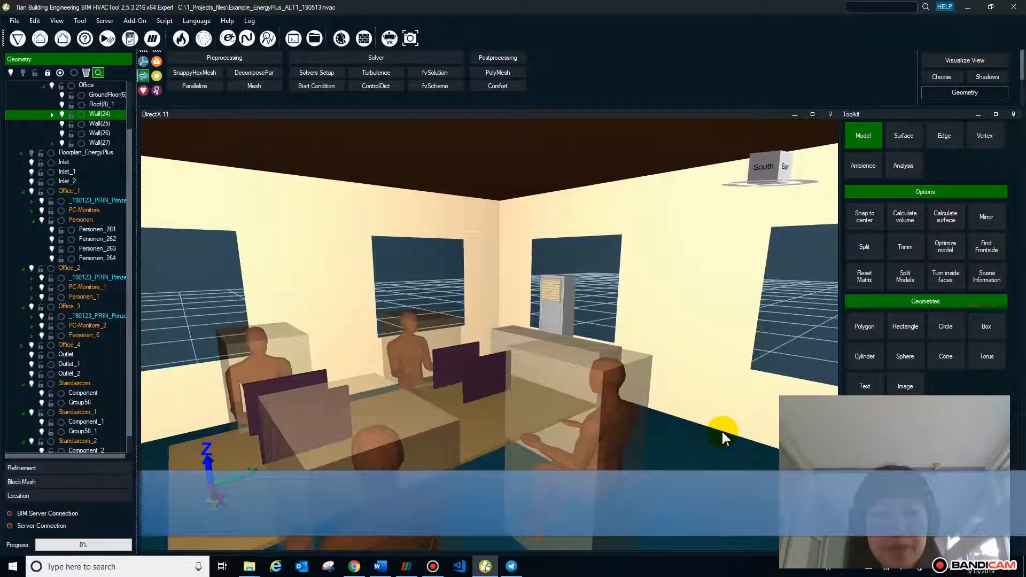
Select the entire model and export it to OpenFOAM, agreeing to delete all existing PolyMesh data and acknowledging the export
click(691, 463)
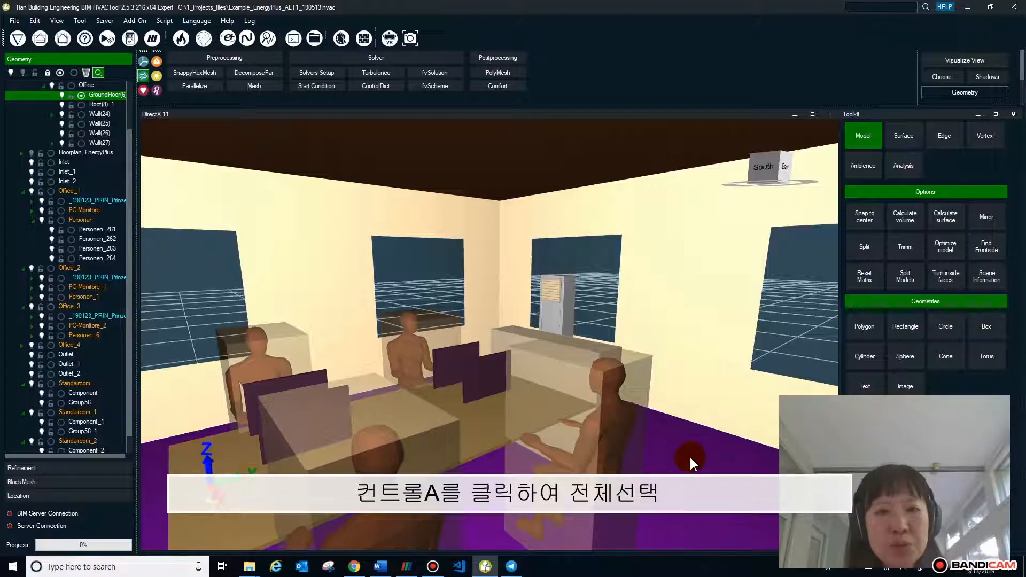
key(ctrl+a)
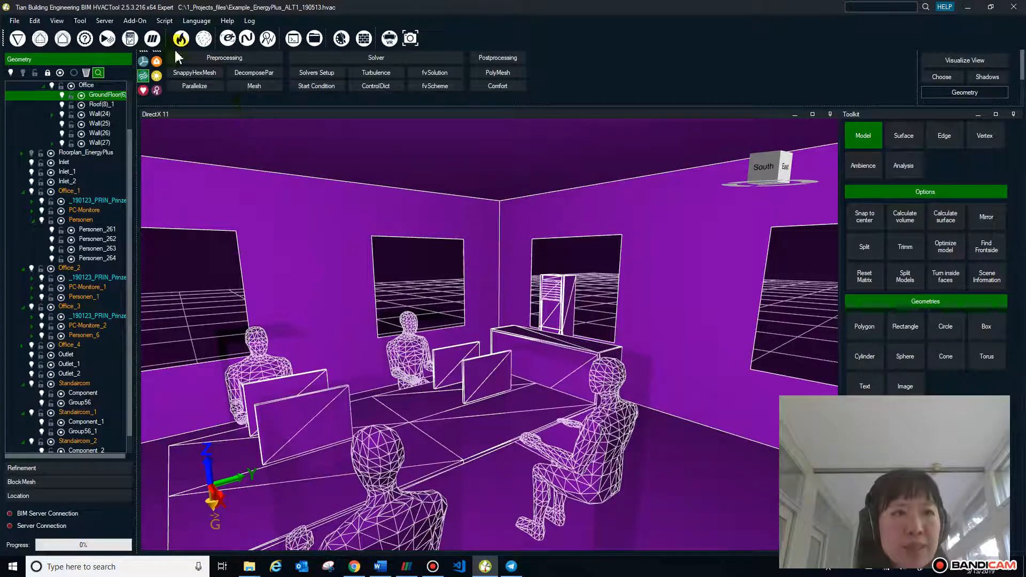
click(22, 41)
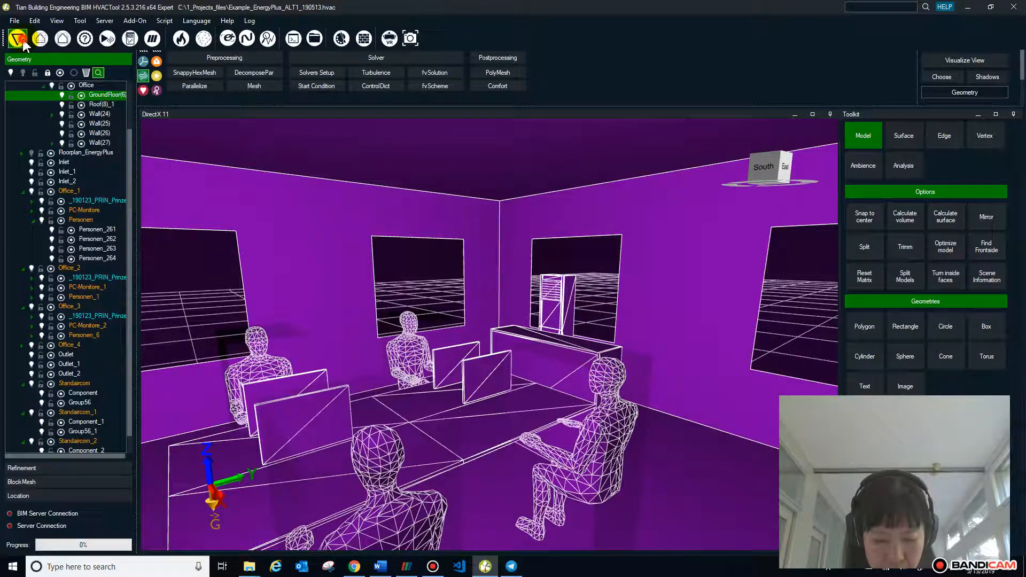
click(503, 226)
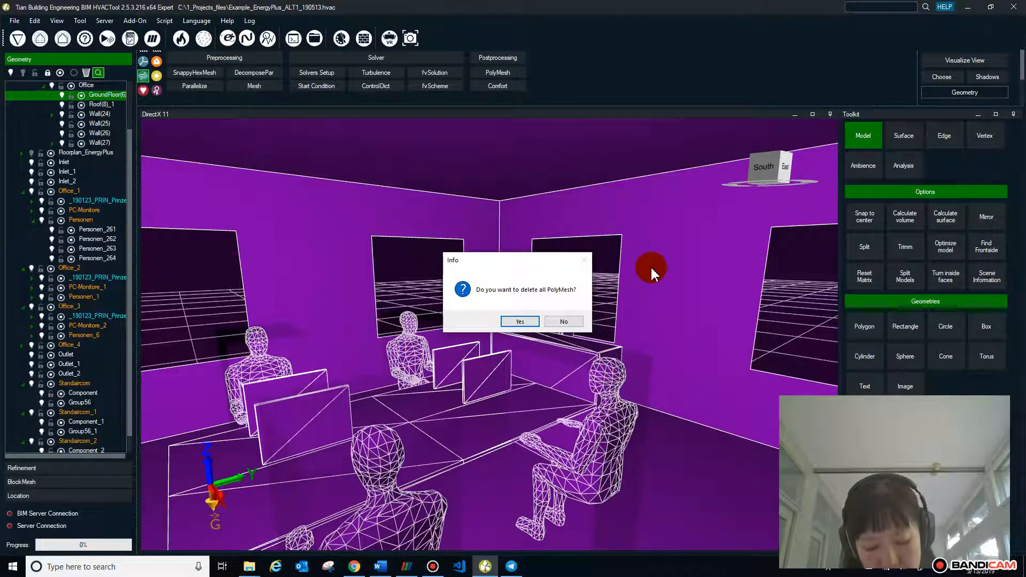
click(512, 322)
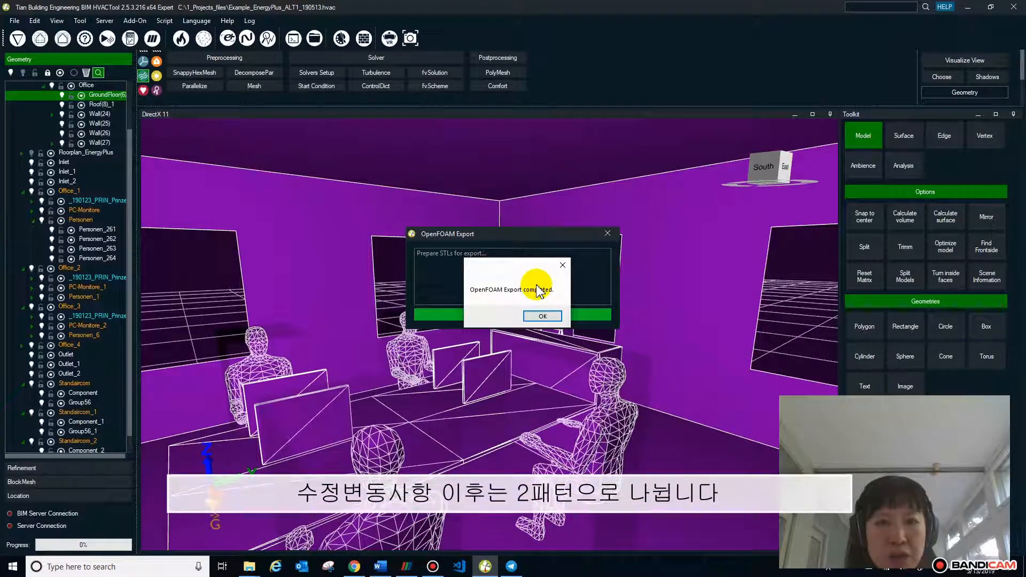
click(542, 316)
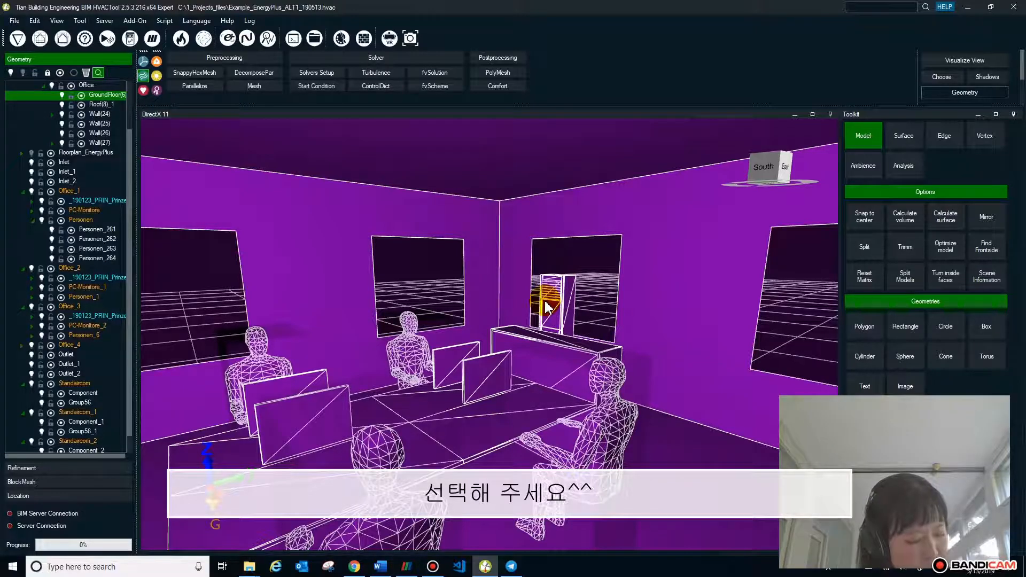
Run blockMesh to generate the block mesh and make its output window taller
click(44, 37)
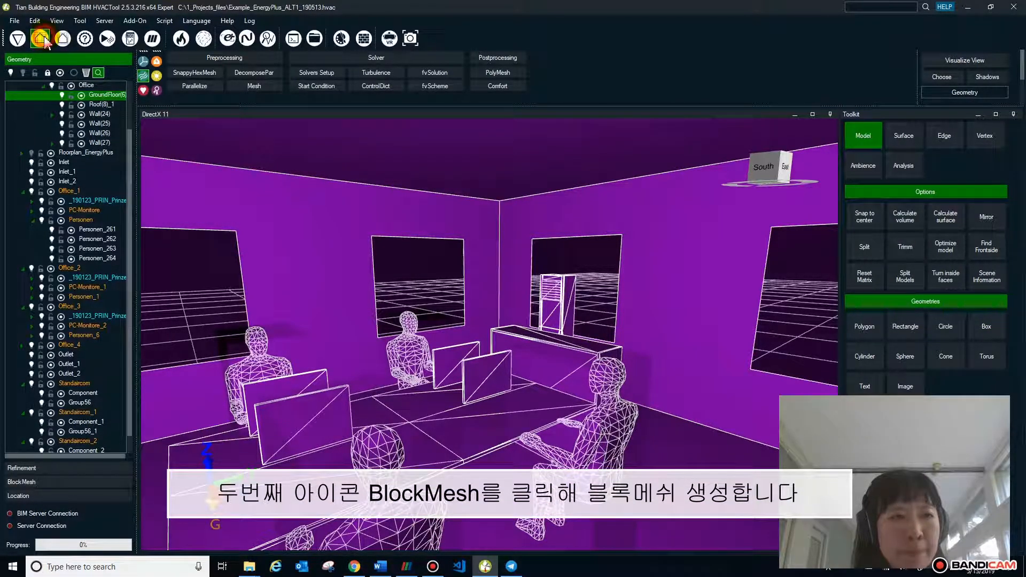
click(664, 398)
drag(487, 214, 470, 124)
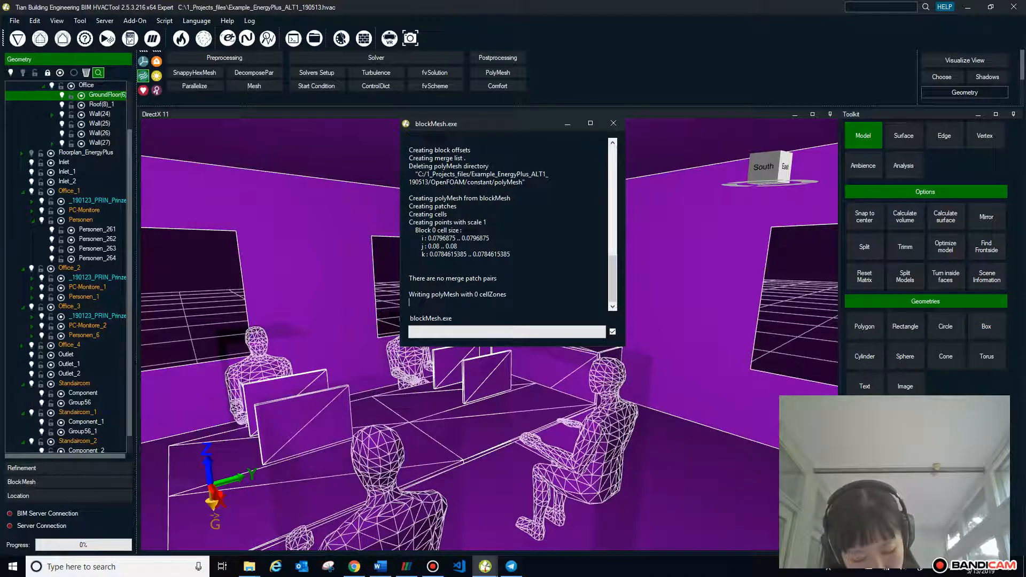
click(252, 565)
click(293, 516)
drag(877, 101, 949, 303)
click(734, 333)
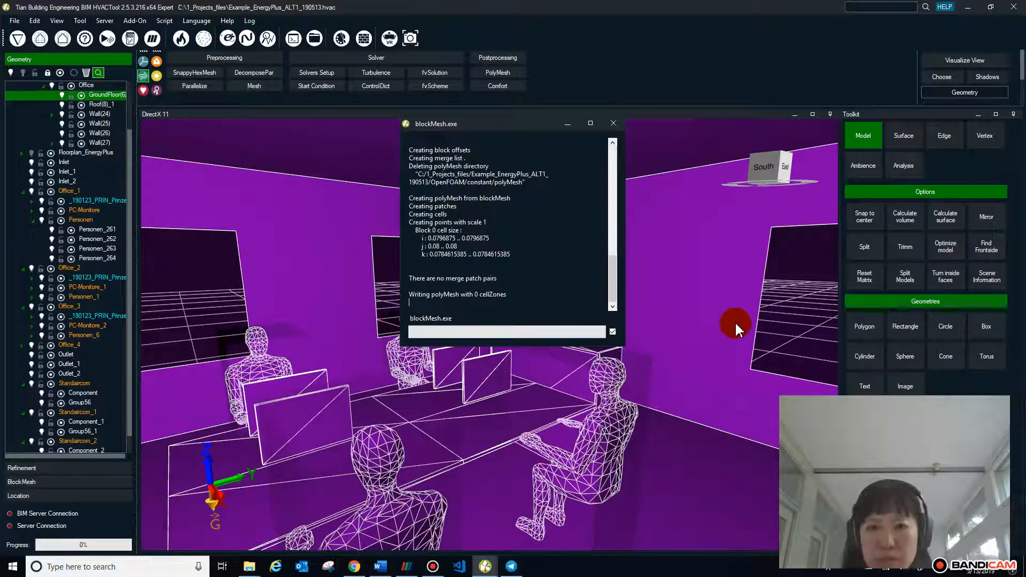
key(super+a)
click(1008, 21)
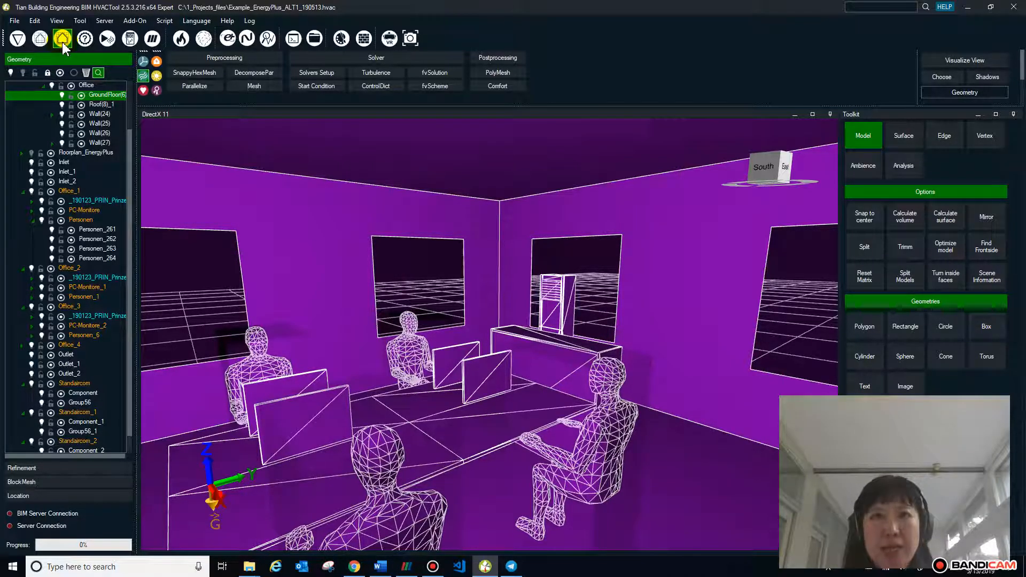
Run snappyHexMesh with overwrite on the exported case and make its output window taller to follow the log
click(63, 45)
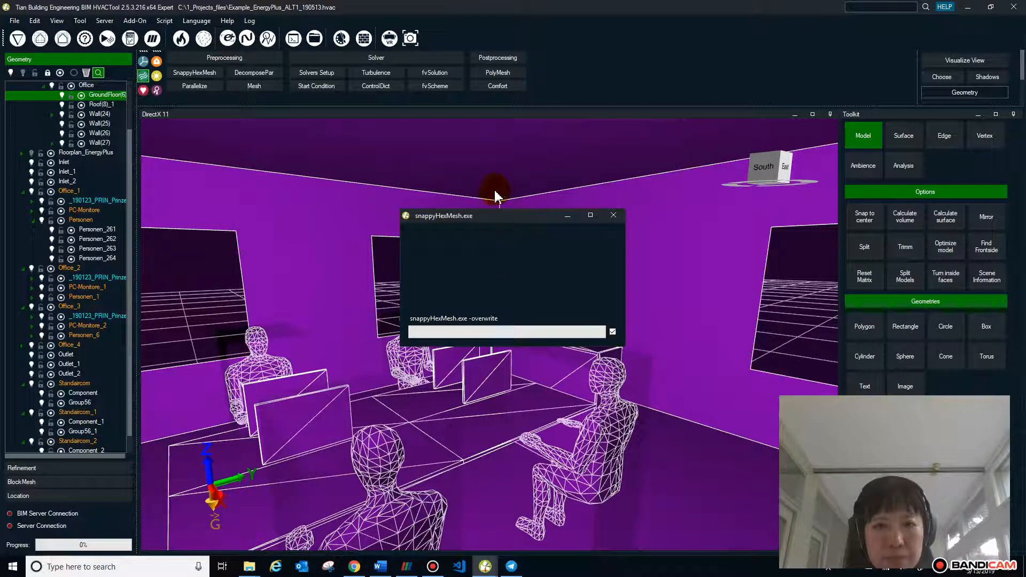
drag(491, 209, 489, 84)
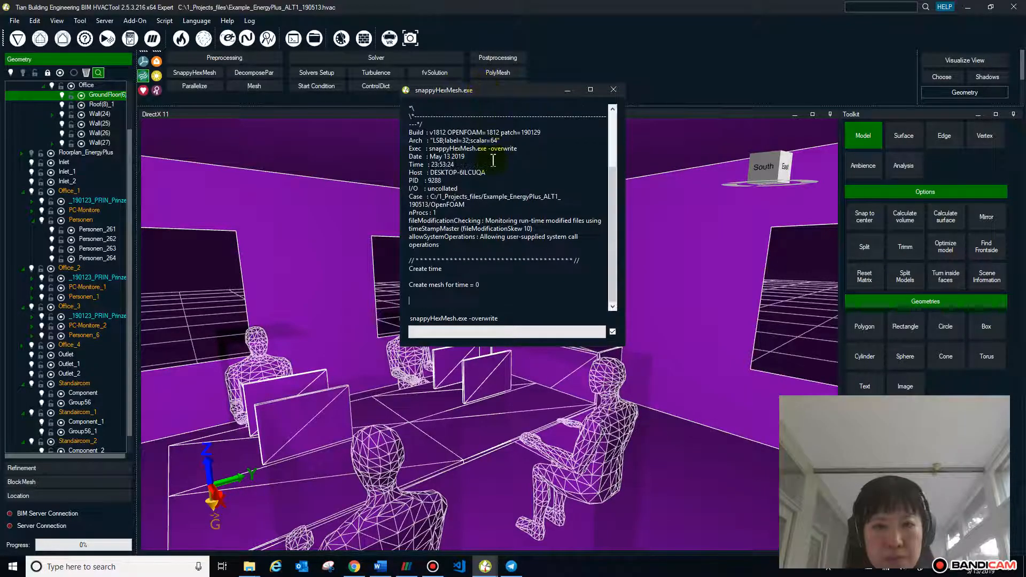
scroll(523, 230, up, 1)
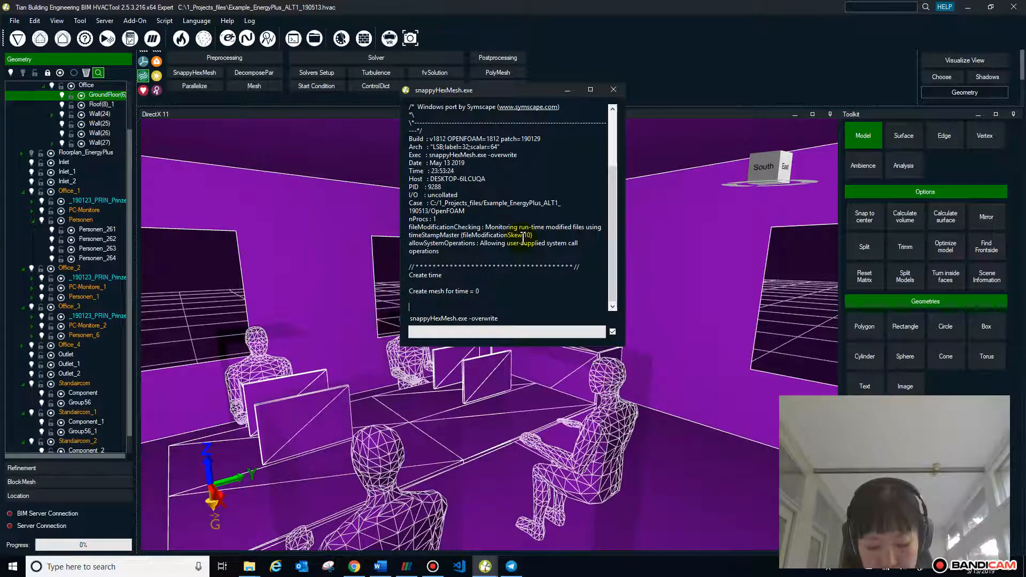
click(674, 267)
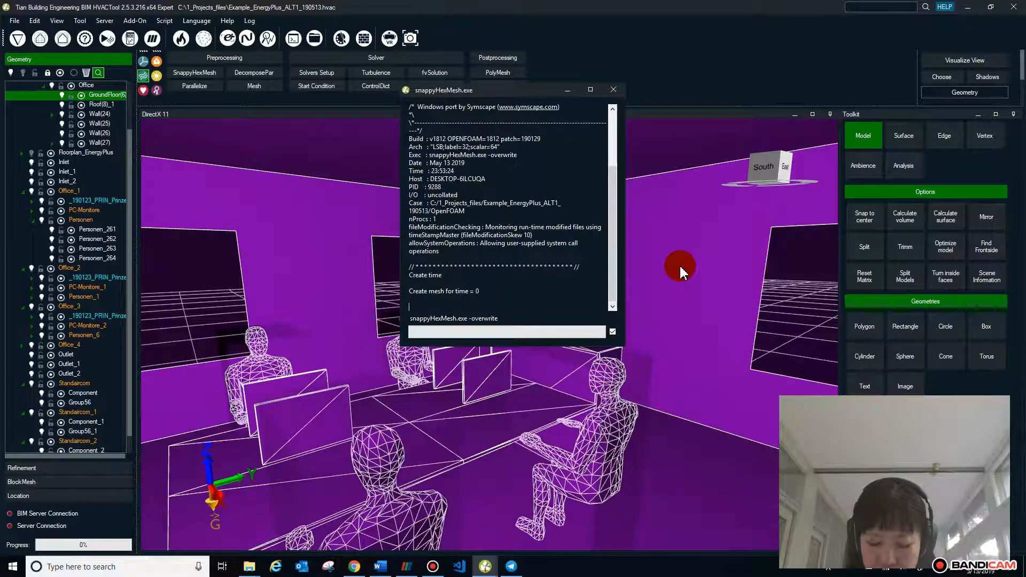